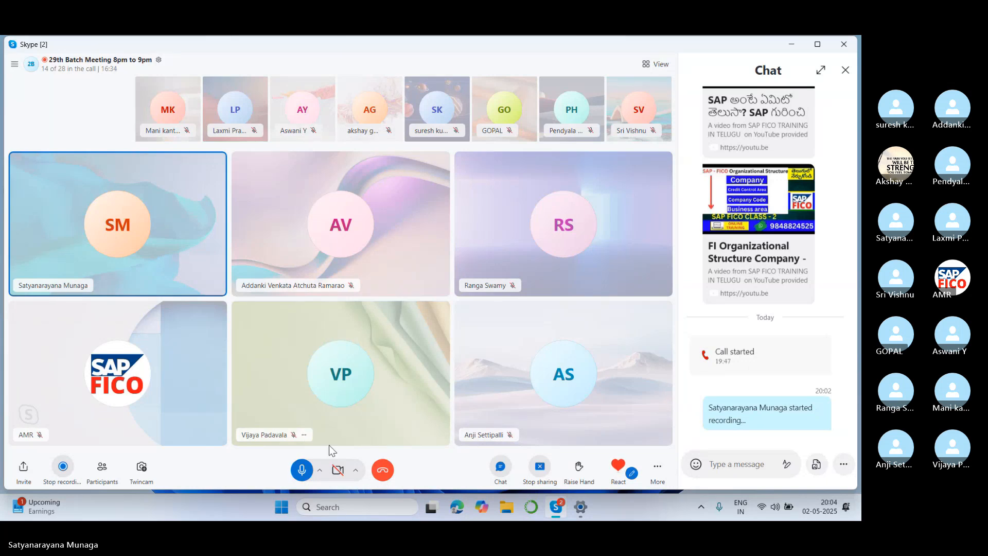
Mute the microphone in the group call, unmute it to speak, and mute it again.
{"action": "left_click", "coordinate": [301, 469]}
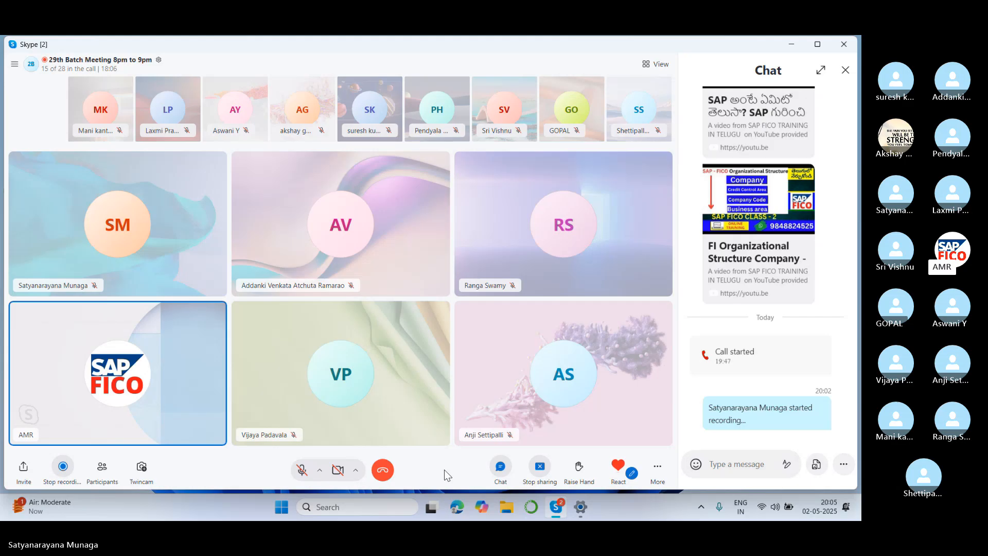
{"action": "left_click", "coordinate": [301, 470]}
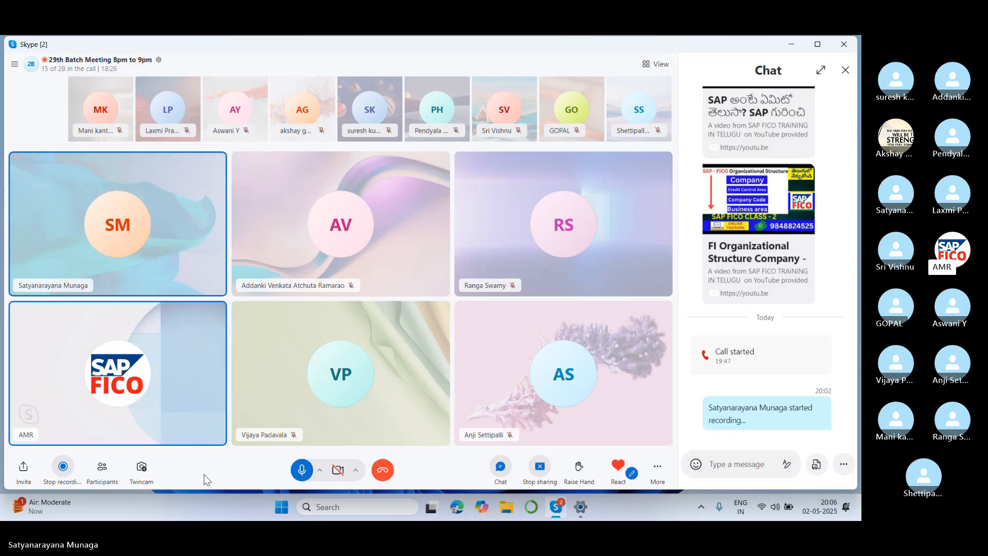
{"action": "left_click", "coordinate": [301, 469]}
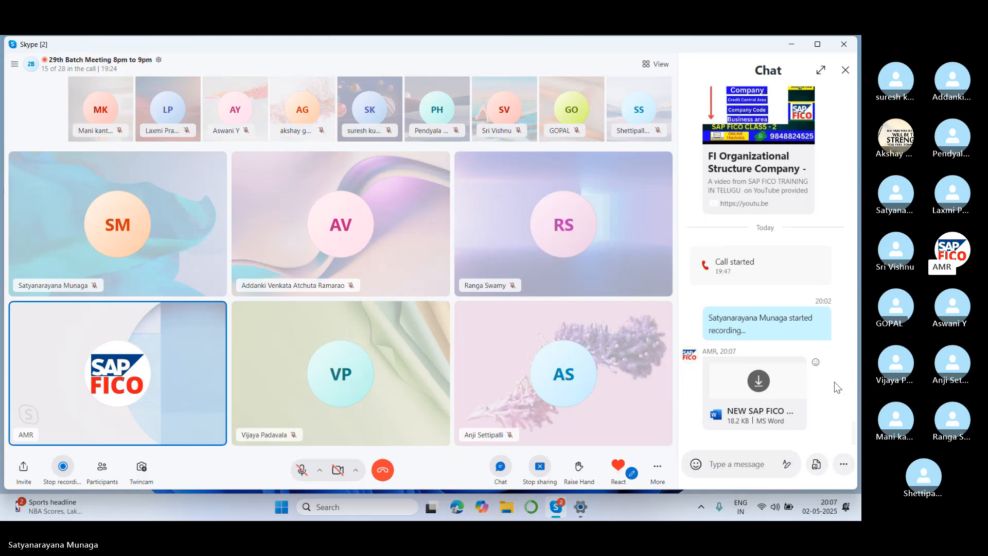
Accept the download of NEW SAP FICO TOP.DOCX from the call chat and open the file.
{"action": "left_click", "coordinate": [758, 382]}
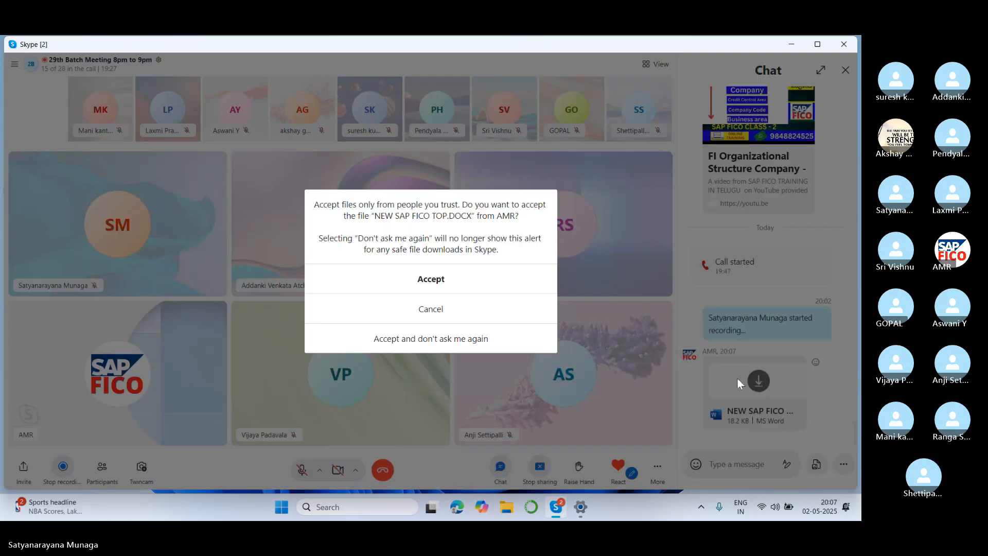
{"action": "left_click", "coordinate": [429, 287]}
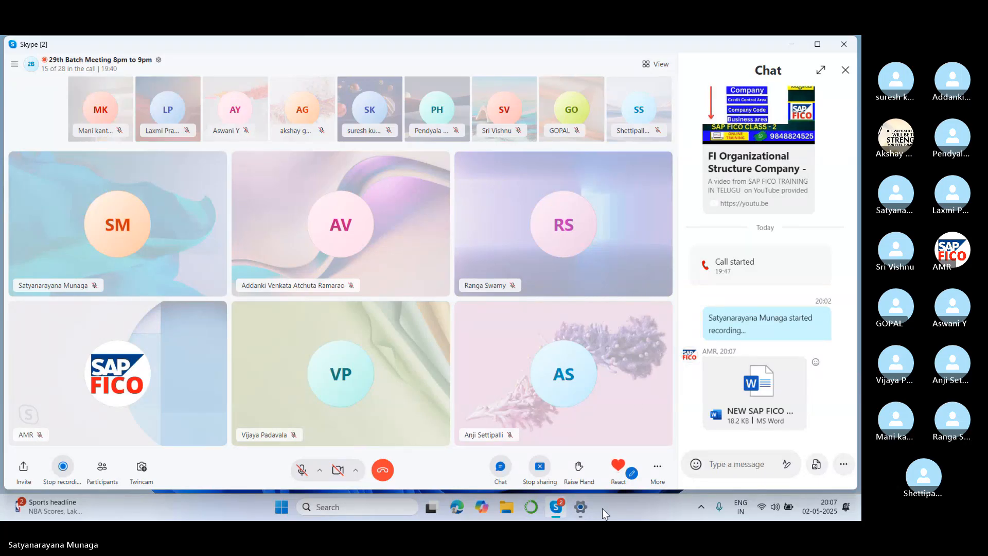
{"action": "left_click", "coordinate": [760, 388]}
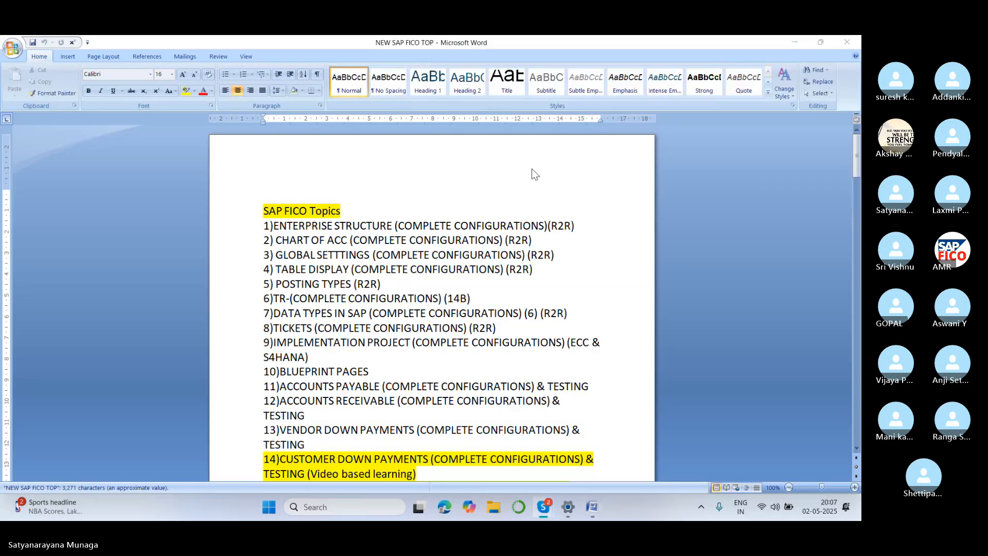
Skim the beginning of the SAP FICO topics list and close the document.
{"action": "scroll", "coordinate": [423, 260], "scroll_direction": "down", "scroll_amount": 7}
{"action": "scroll", "coordinate": [423, 260], "scroll_direction": "up", "scroll_amount": 7}
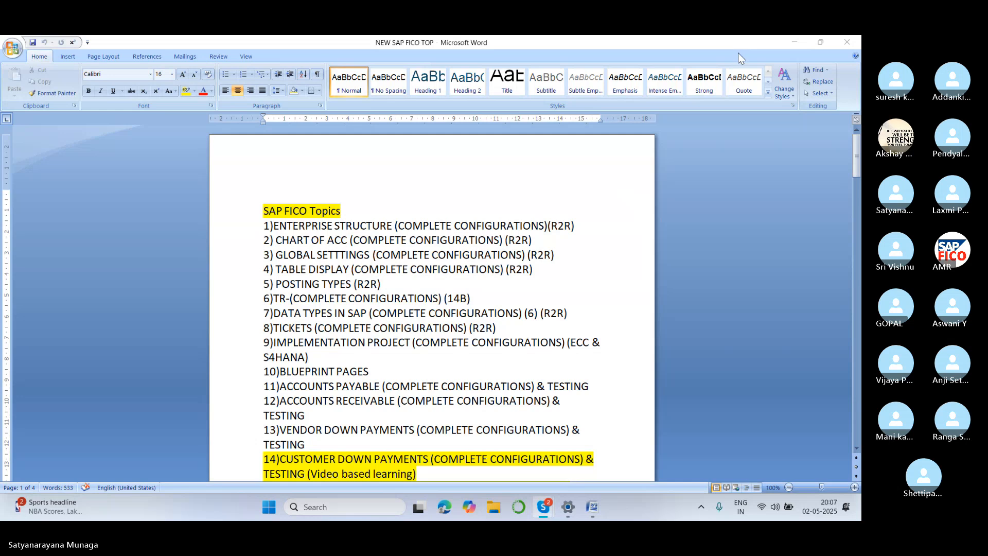
{"action": "left_click", "coordinate": [793, 42]}
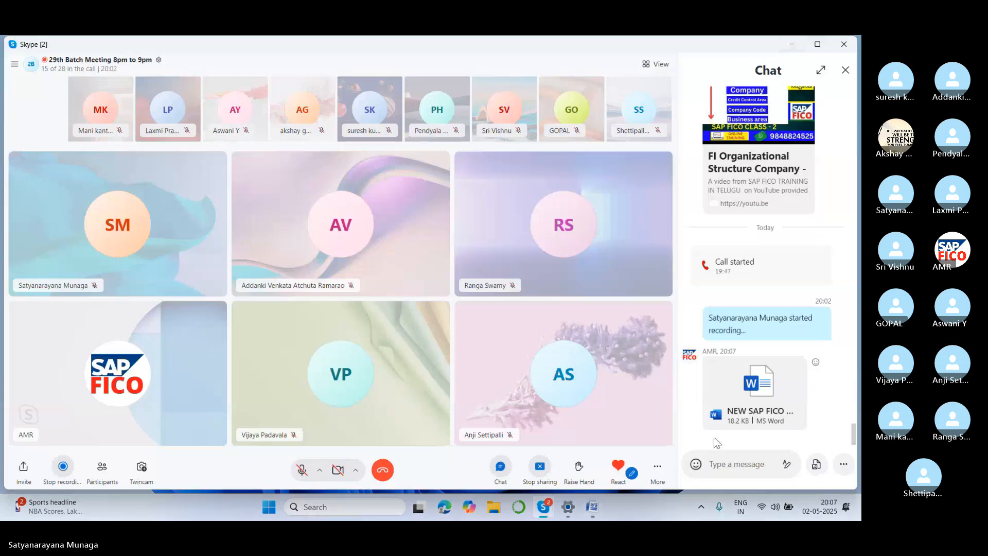
{"action": "mouse_move", "coordinate": [590, 512]}
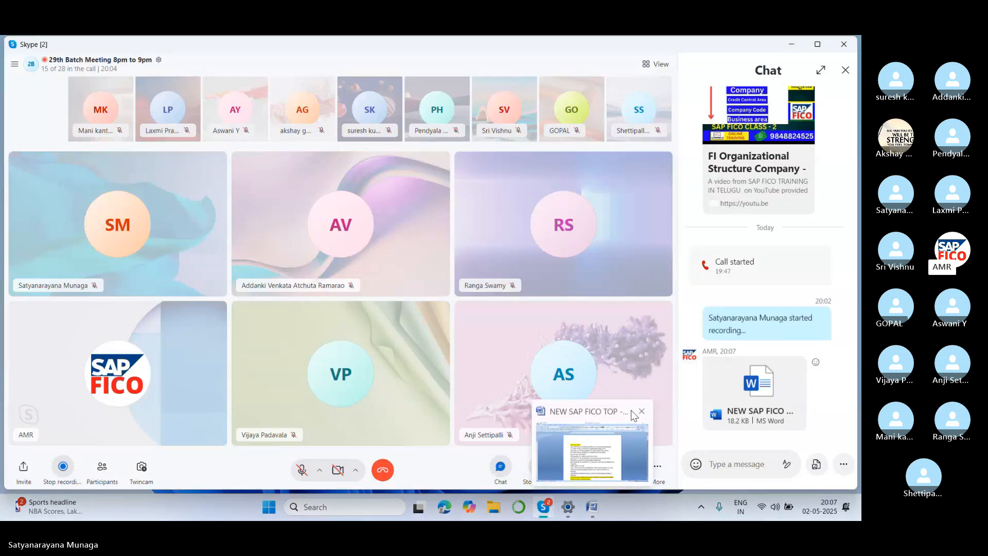
{"action": "left_click", "coordinate": [641, 411]}
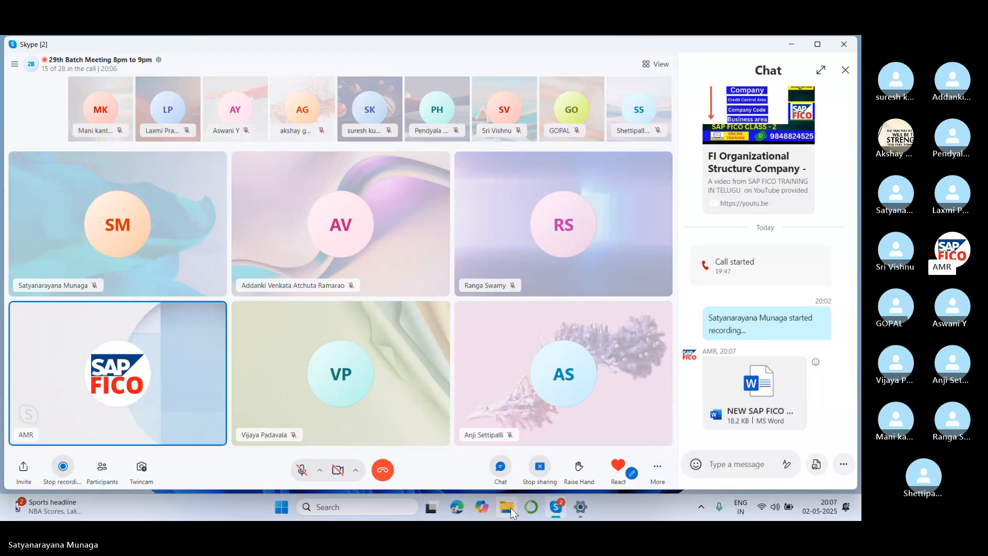
Copy the NEW SAP FICO TOP file from the Downloads folder to the desktop and refresh the desktop.
{"action": "left_click", "coordinate": [510, 512]}
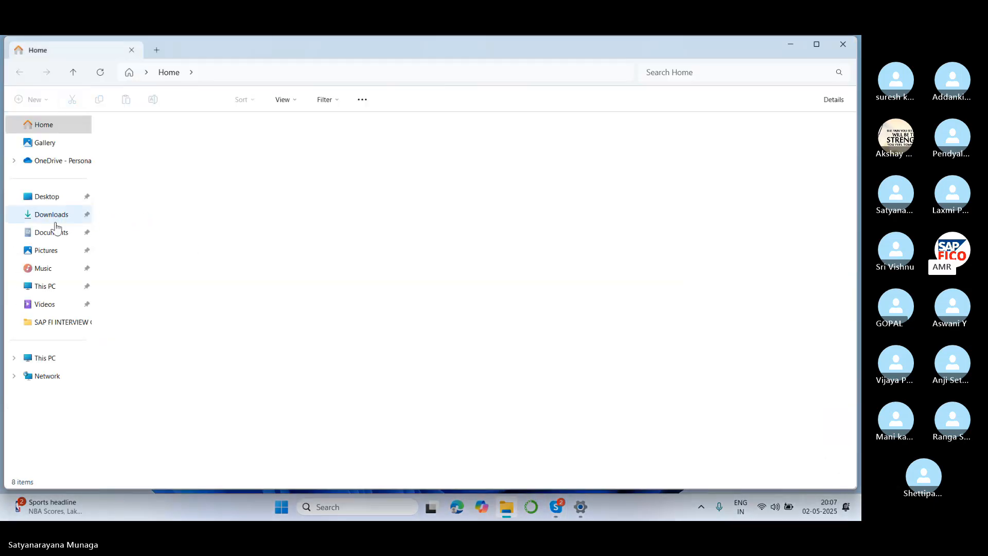
{"action": "left_click", "coordinate": [59, 216]}
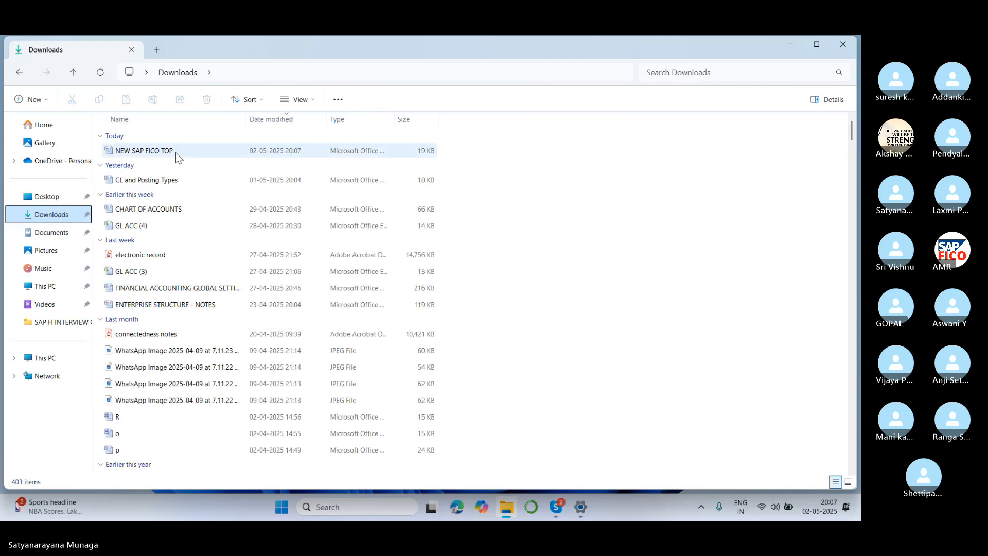
{"action": "left_click", "coordinate": [176, 151]}
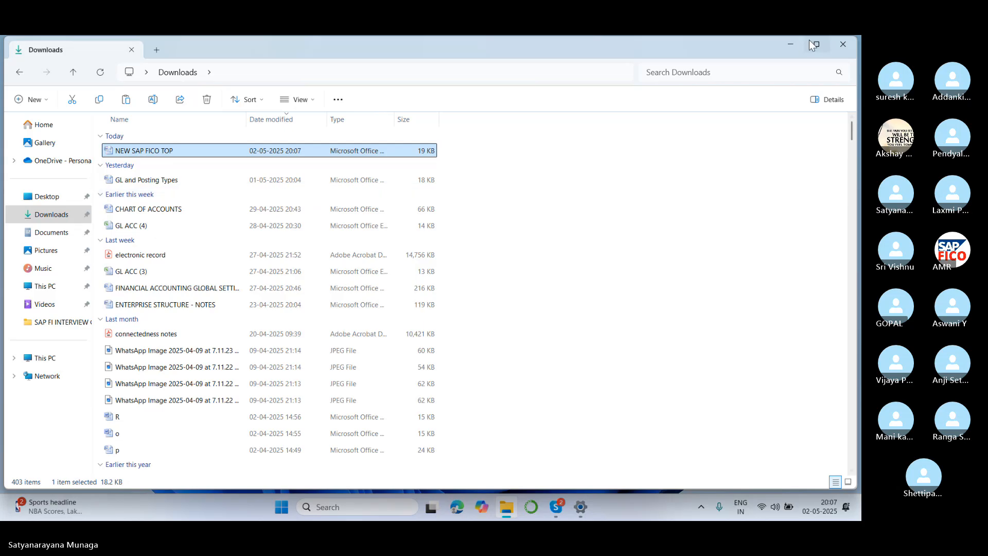
{"action": "left_click", "coordinate": [790, 45]}
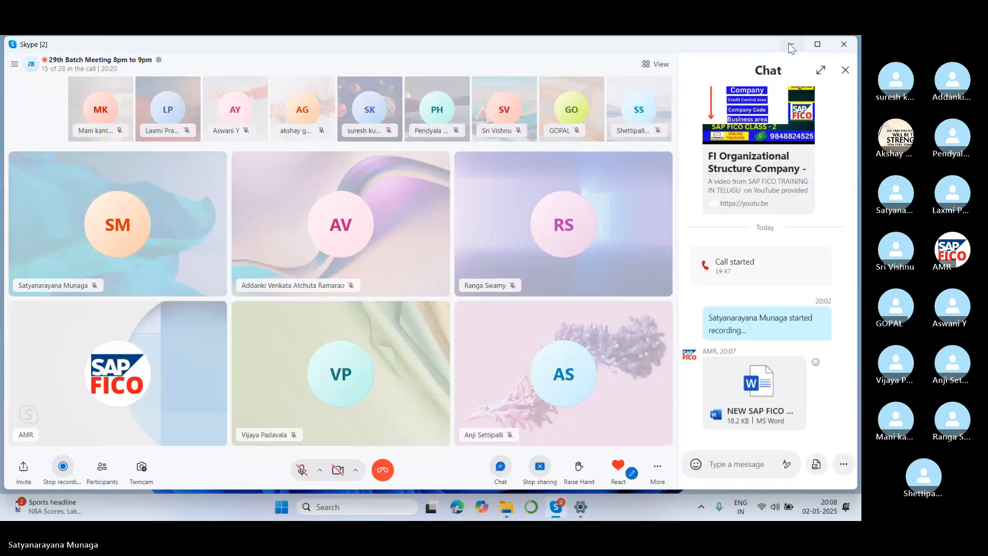
{"action": "left_click", "coordinate": [789, 45]}
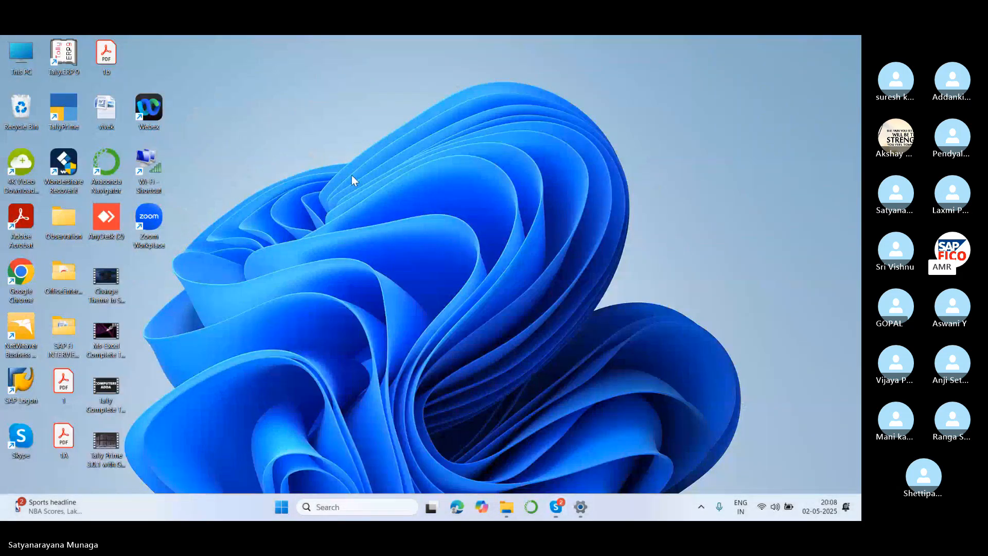
{"action": "right_click", "coordinate": [351, 175]}
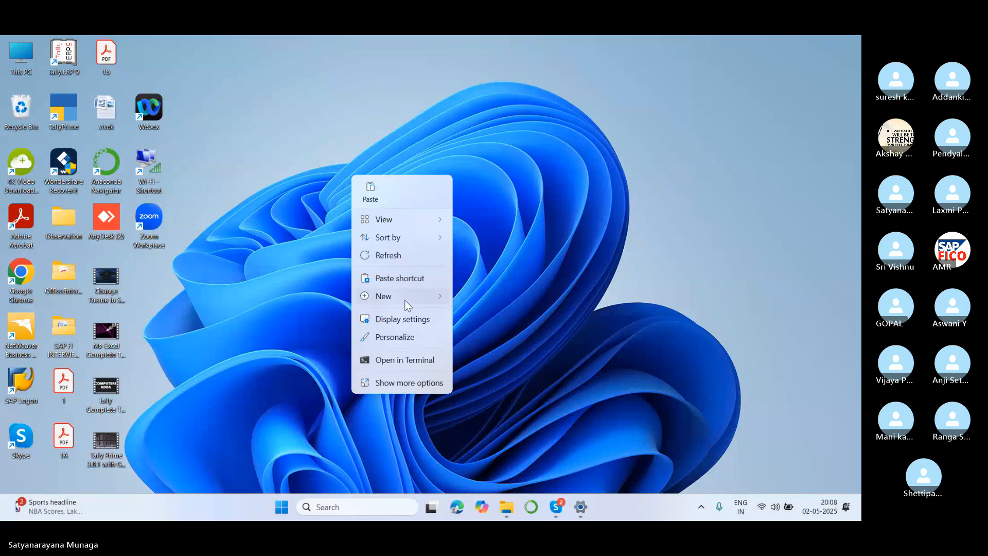
{"action": "left_click", "coordinate": [320, 287]}
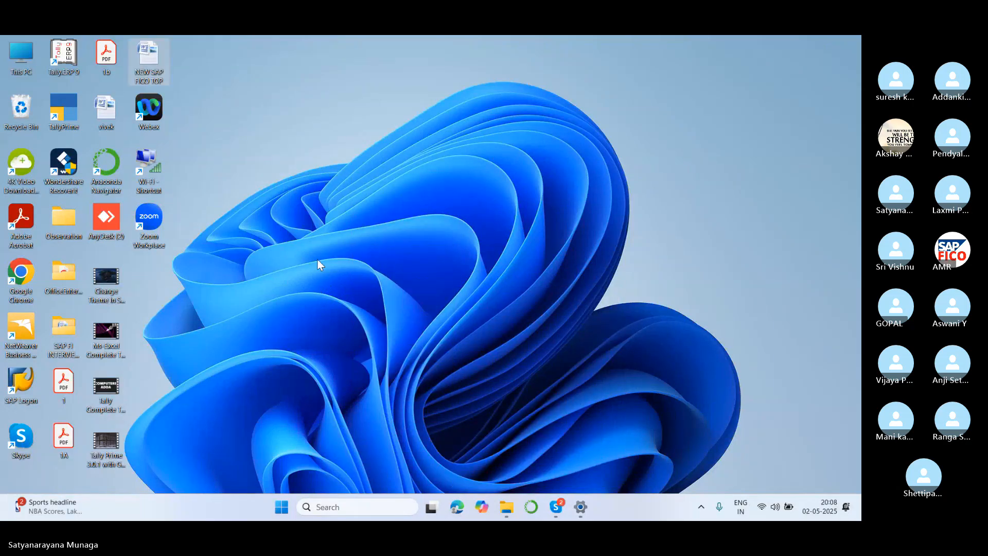
{"action": "right_click", "coordinate": [297, 168]}
{"action": "left_click", "coordinate": [337, 250]}
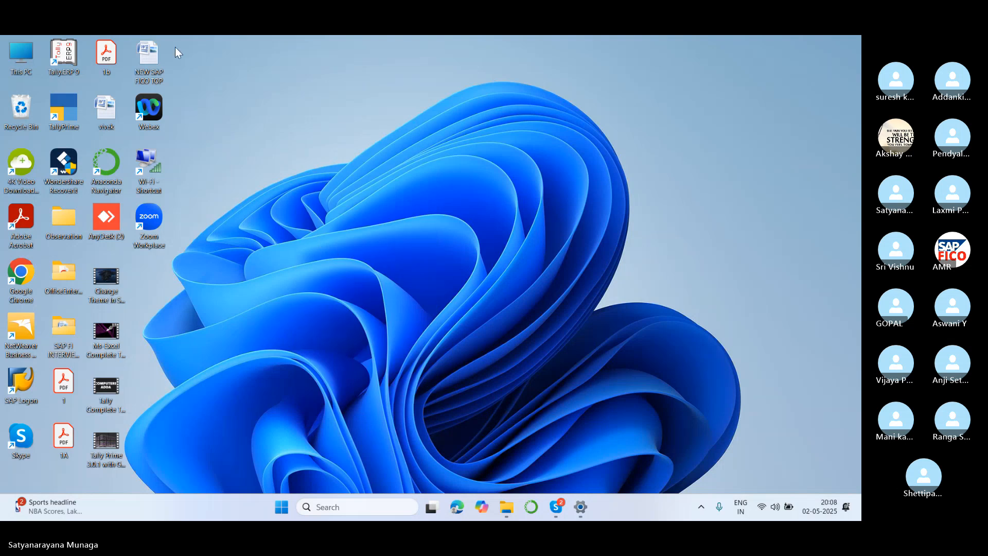
Open the desktop copy of NEW SAP FICO TOP in Word and maximize its window.
{"action": "double_click", "coordinate": [150, 58]}
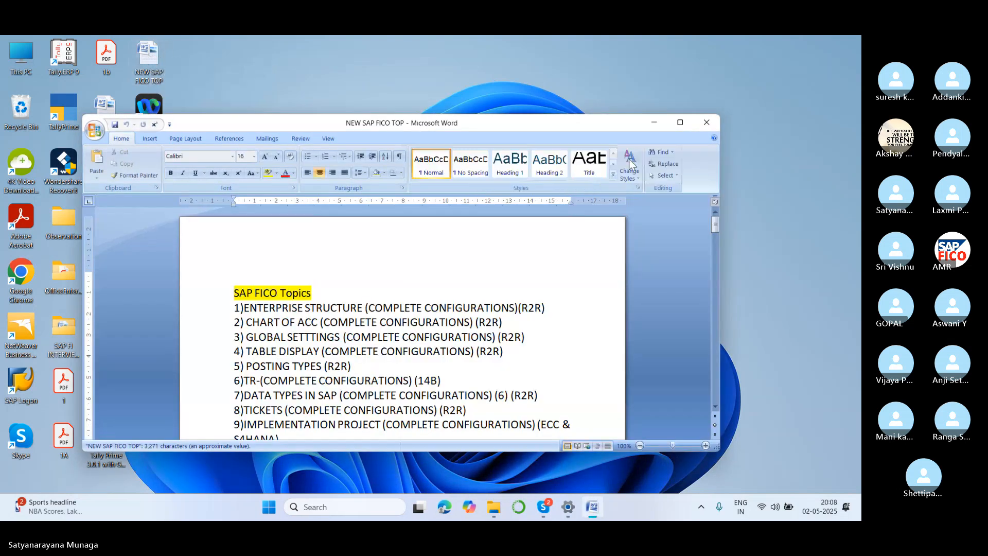
{"action": "left_click", "coordinate": [679, 123]}
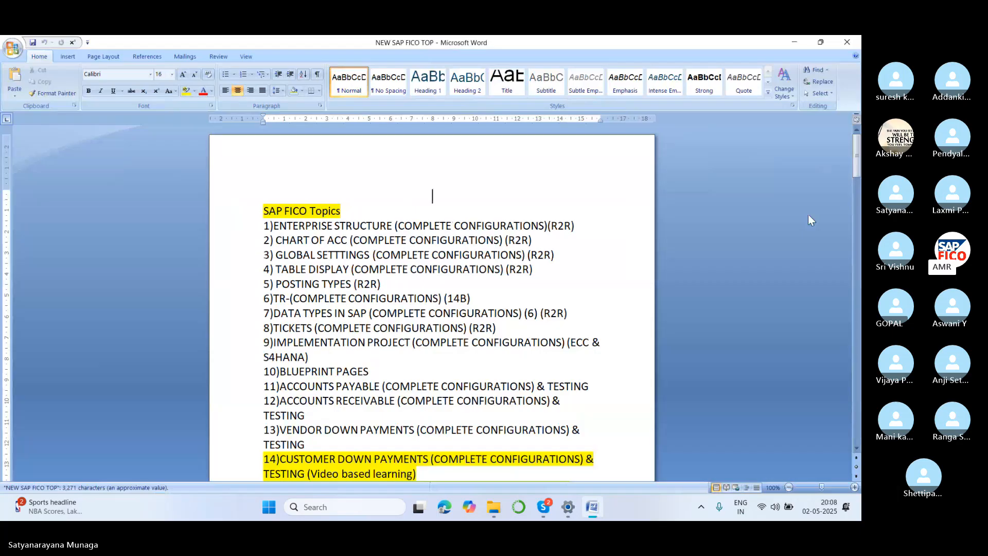
{"action": "left_click", "coordinate": [560, 75]}
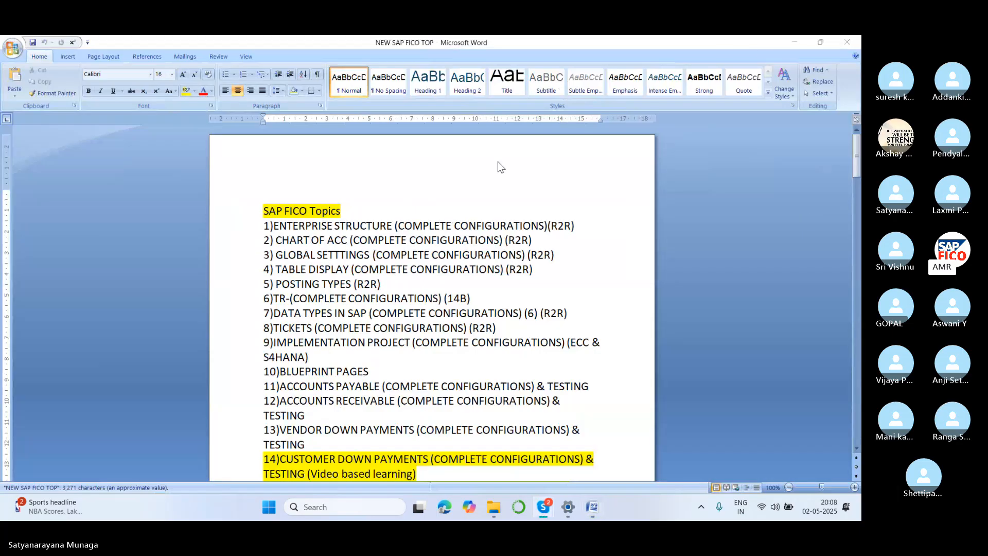
Set the font colour of topics 1 to 3, Enterprise Structure through Global Settings, to the green theme colour.
{"action": "scroll", "coordinate": [454, 191], "scroll_direction": "down", "scroll_amount": 1}
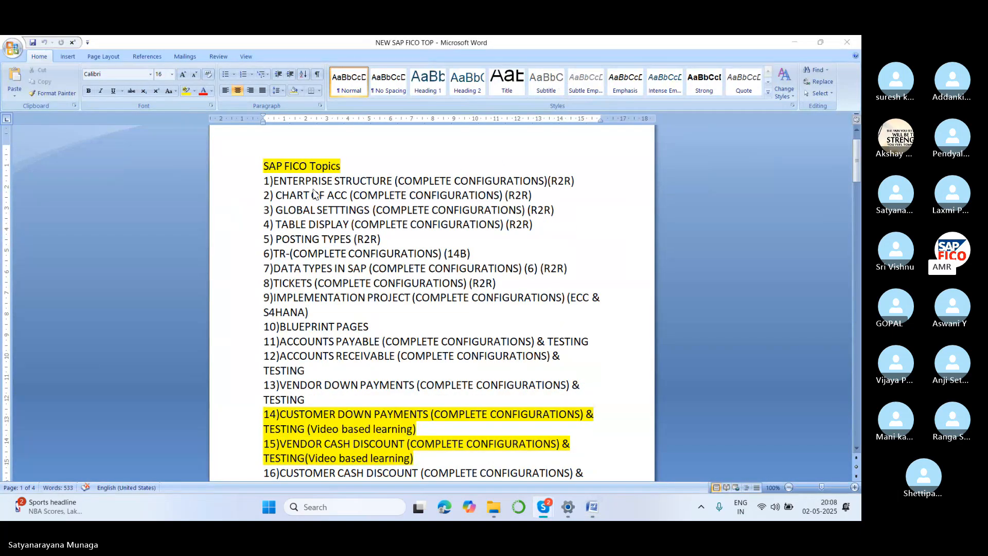
{"action": "left_click", "coordinate": [276, 181]}
{"action": "left_click_drag", "start_coordinate": [270, 181], "coordinate": [581, 254]}
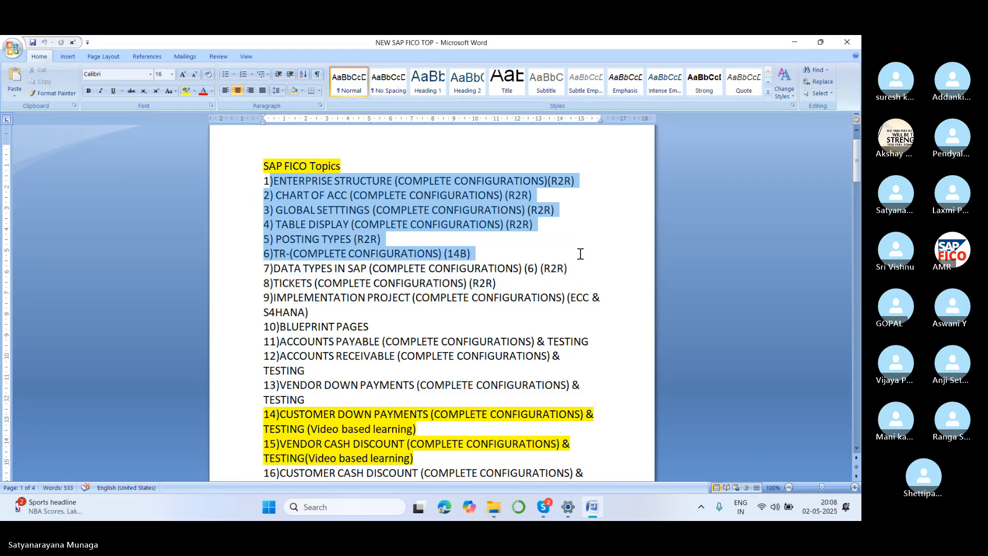
{"action": "left_click_drag", "start_coordinate": [580, 253], "coordinate": [581, 214]}
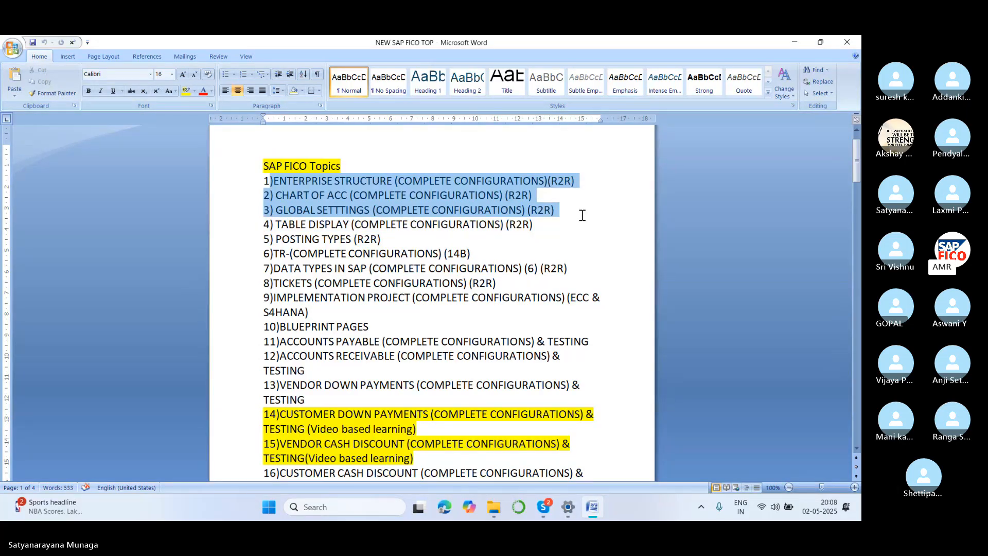
{"action": "left_click_drag", "start_coordinate": [582, 215], "coordinate": [582, 215]}
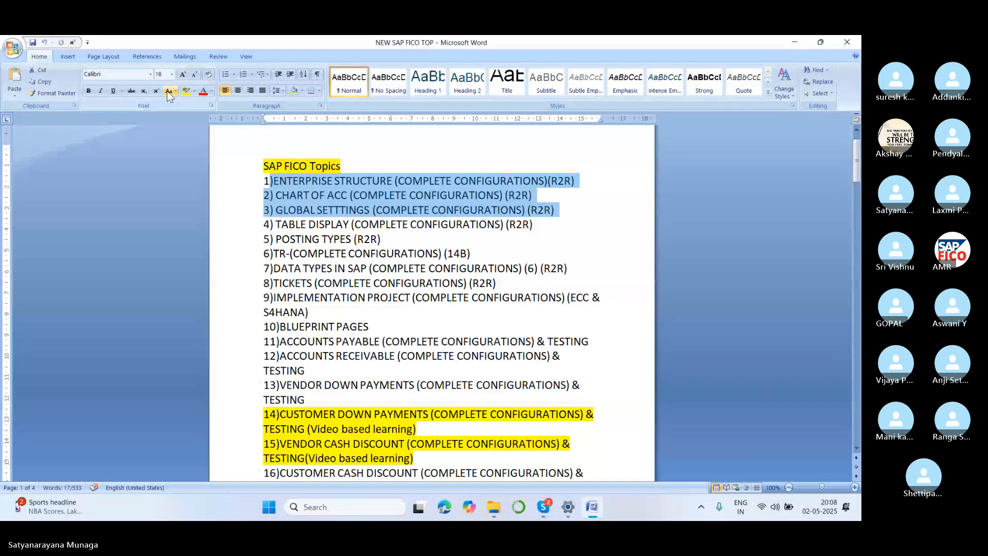
{"action": "left_click", "coordinate": [211, 92]}
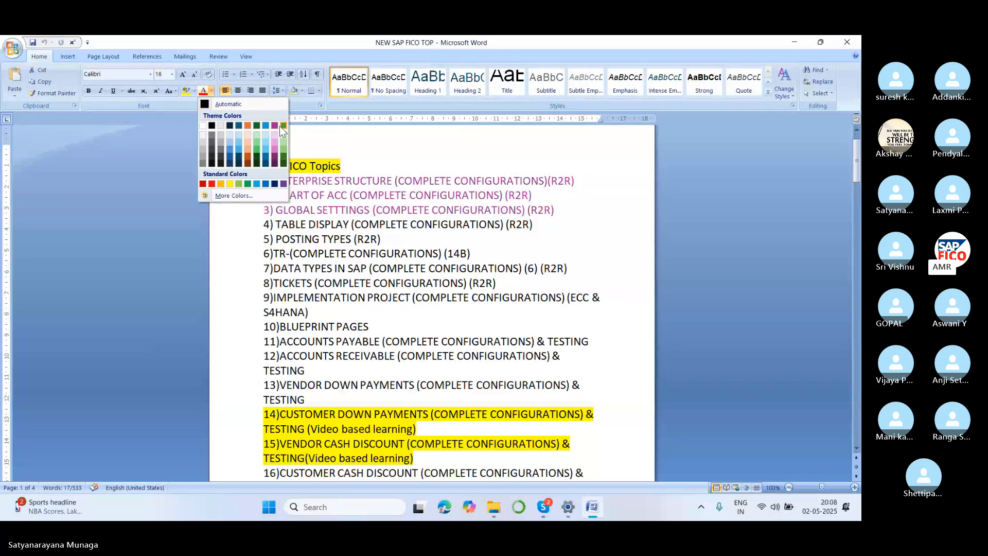
{"action": "left_click", "coordinate": [284, 124]}
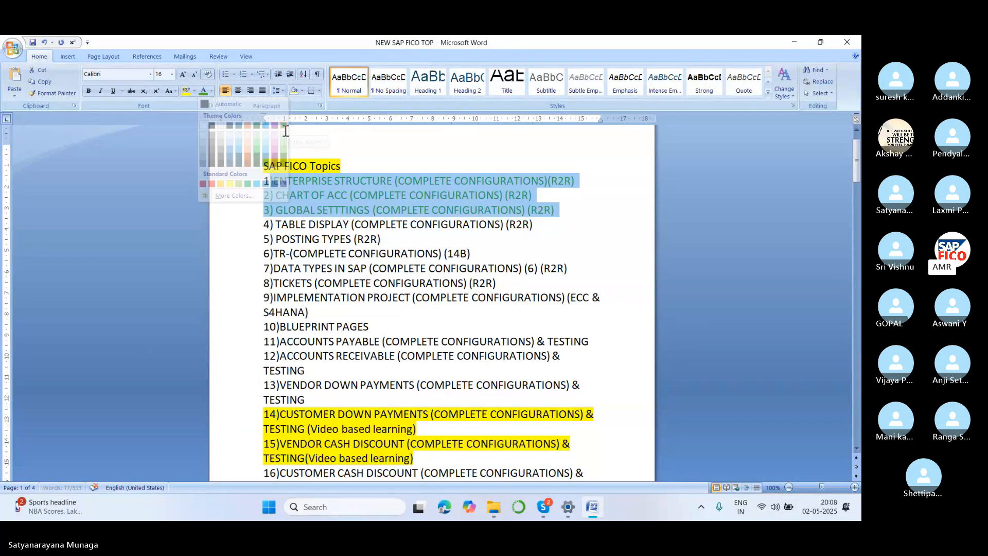
{"action": "left_click", "coordinate": [556, 235]}
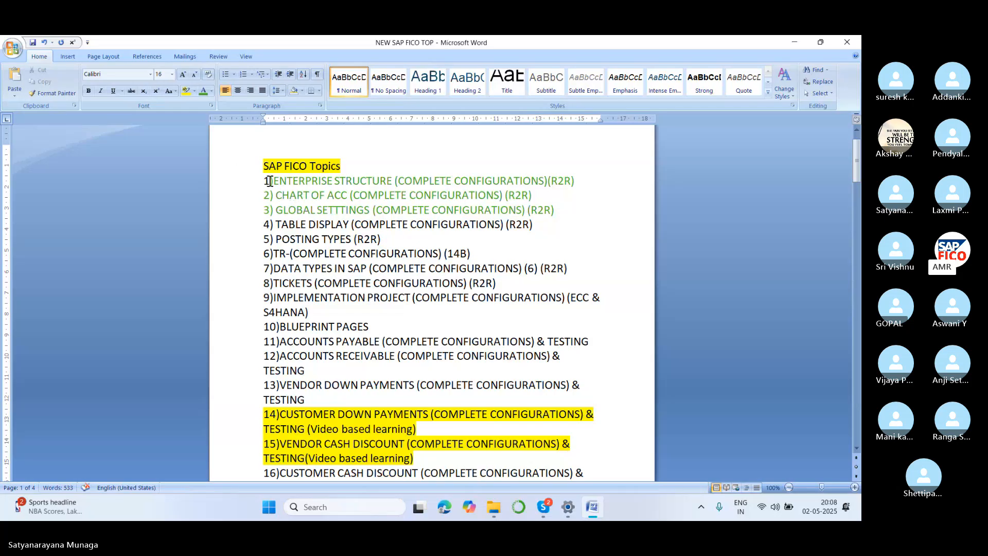
Reset the font colour of topics 1 to 3 to Automatic.
{"action": "left_click_drag", "start_coordinate": [271, 180], "coordinate": [567, 209]}
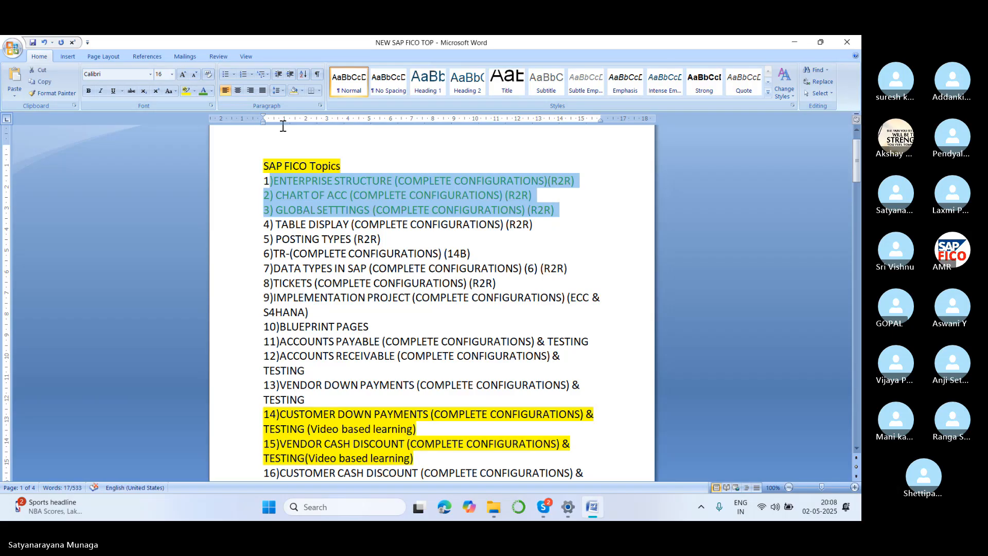
{"action": "left_click", "coordinate": [211, 92]}
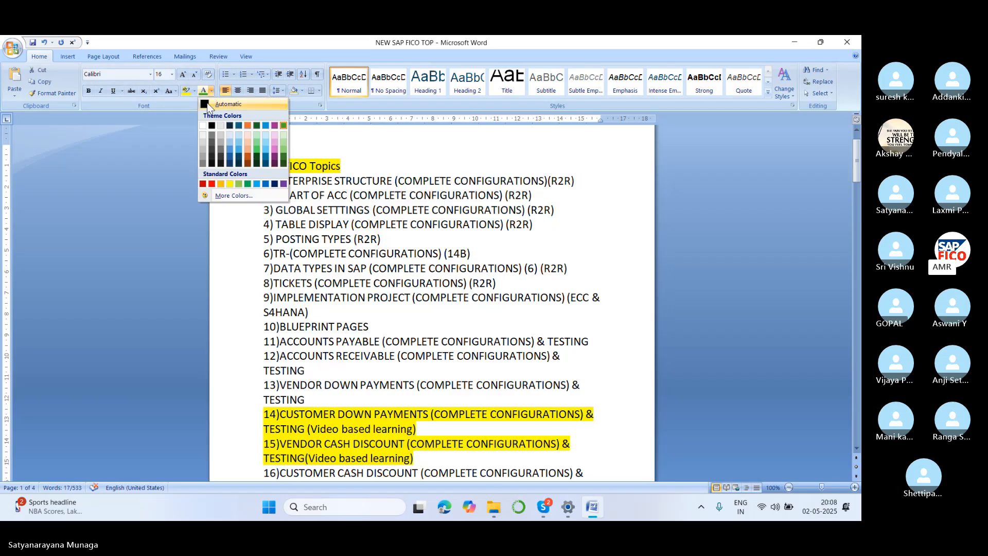
{"action": "left_click", "coordinate": [226, 104]}
{"action": "left_click", "coordinate": [590, 228]}
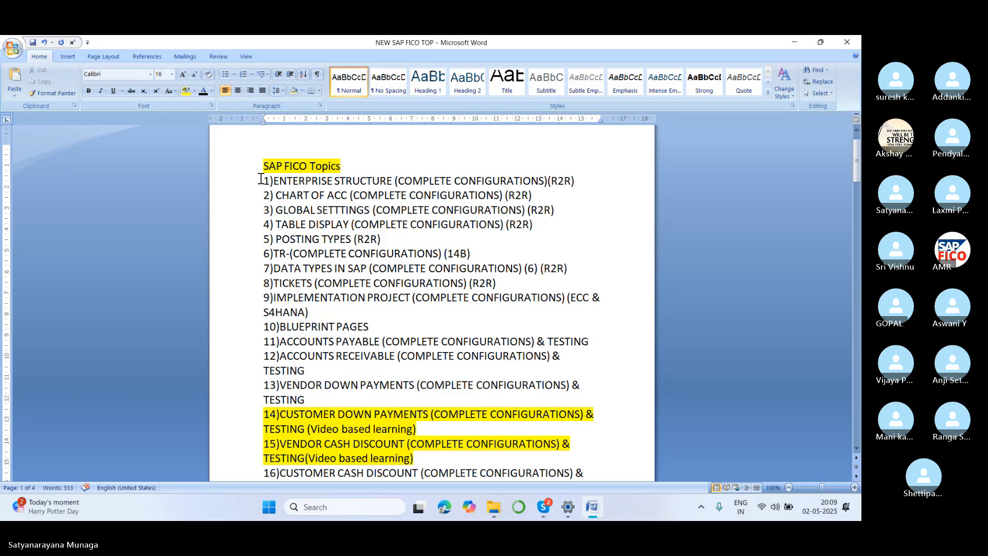
Highlight the lines of topics 1 to 3, Enterprise Structure through Global Settings, in bright green.
{"action": "left_click_drag", "start_coordinate": [269, 180], "coordinate": [566, 207]}
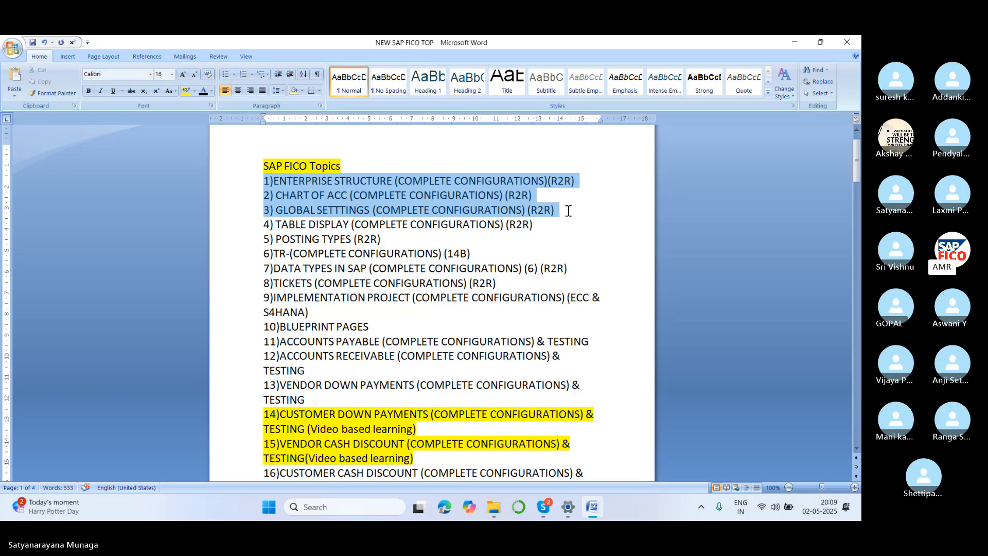
{"action": "left_click", "coordinate": [193, 91]}
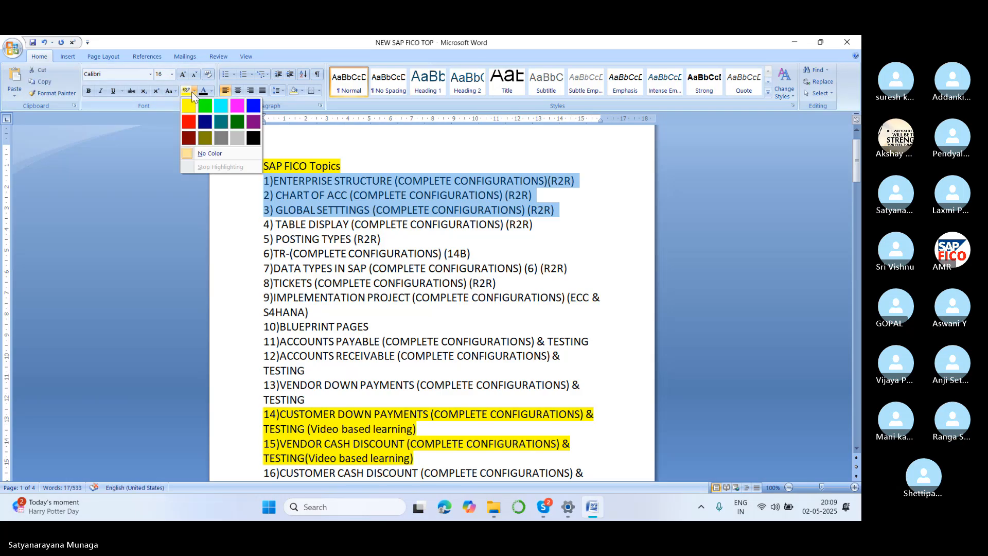
{"action": "left_click", "coordinate": [204, 107]}
{"action": "left_click", "coordinate": [575, 239]}
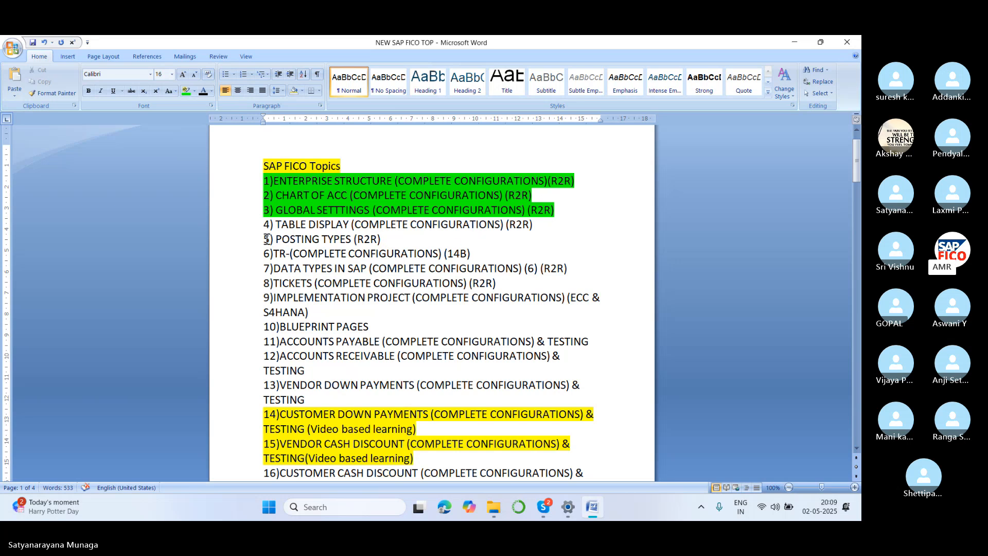
Highlight the line of topic 5, Posting Types (R2R), in bright green.
{"action": "left_click_drag", "start_coordinate": [265, 238], "coordinate": [376, 239]}
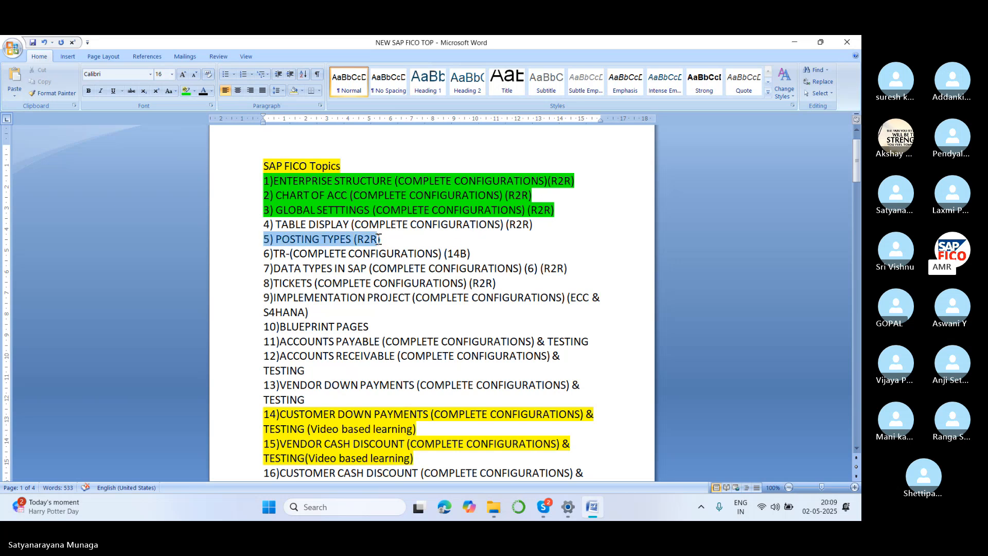
{"action": "left_click", "coordinate": [194, 91]}
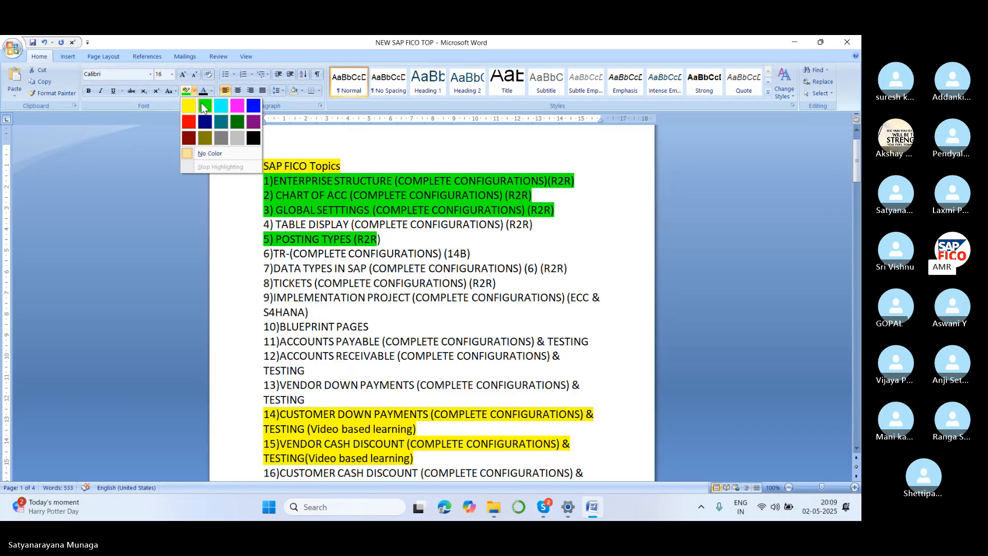
{"action": "left_click", "coordinate": [204, 105]}
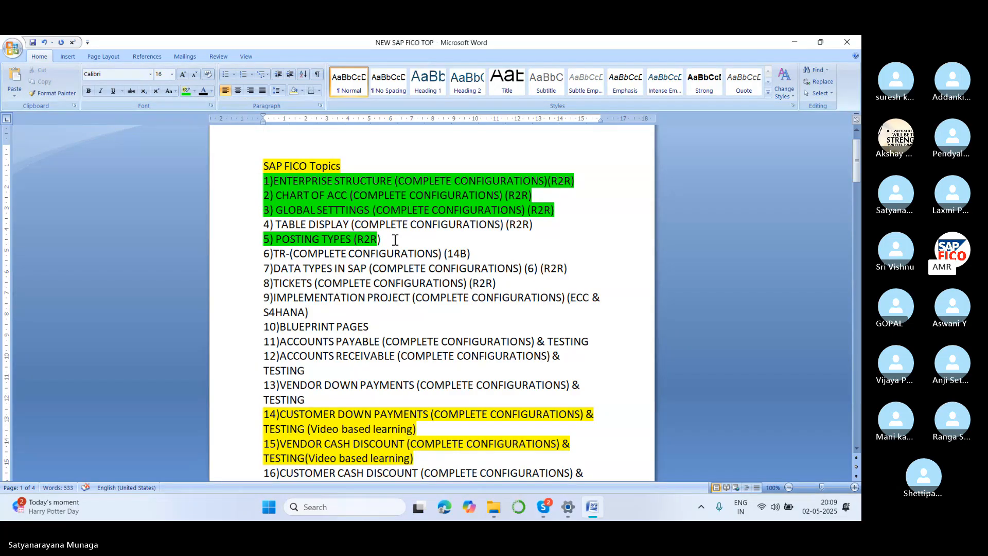
{"action": "key", "text": "shift+Right"}
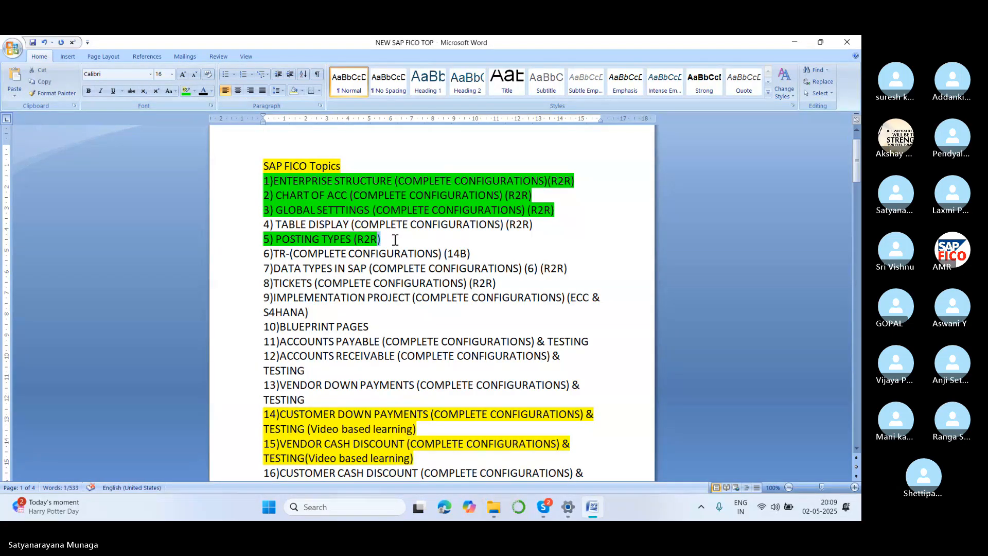
{"action": "key", "text": "Right"}
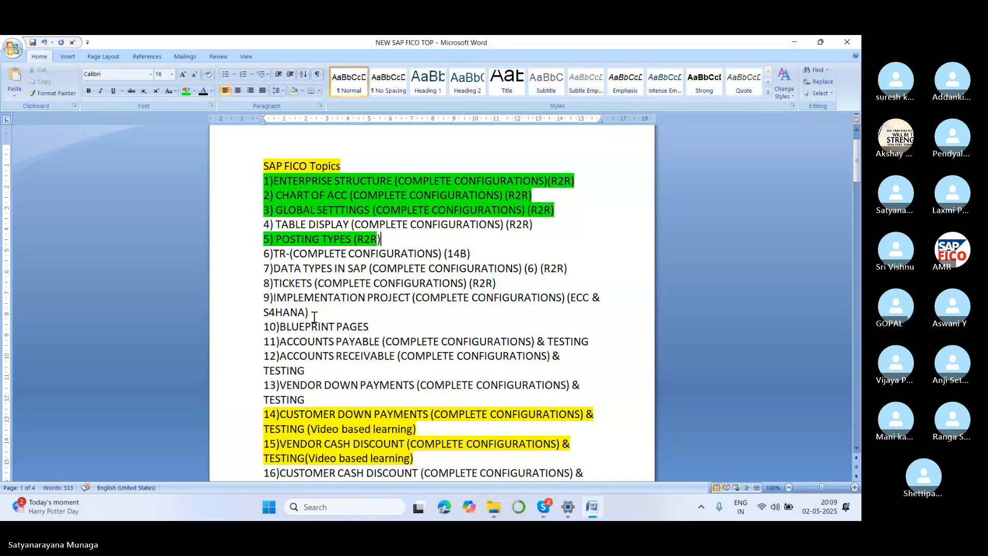
Highlight the title of topic 46, Sample Documents & Testing (R2R), in bright green, leaving out its number.
{"action": "scroll", "coordinate": [324, 347], "scroll_direction": "down", "scroll_amount": 2}
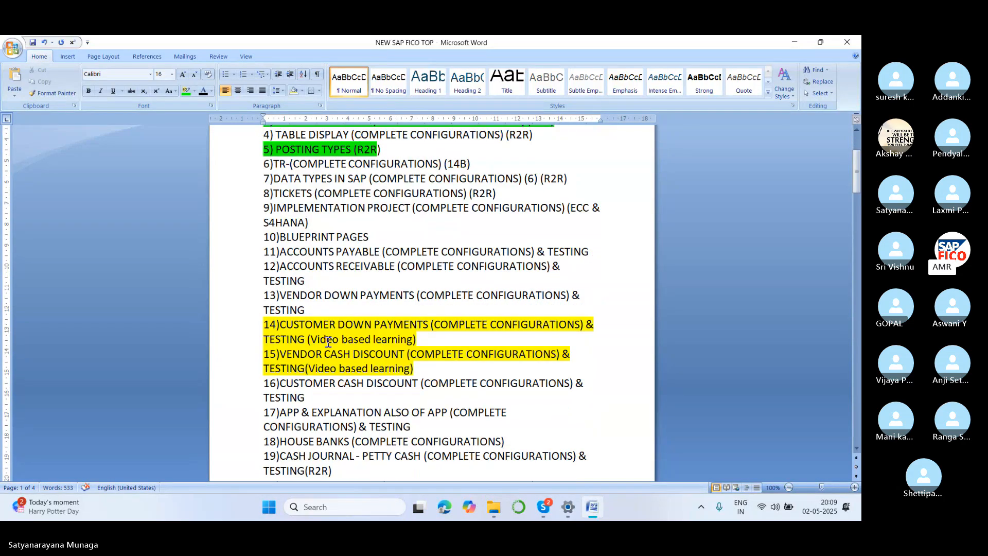
{"action": "scroll", "coordinate": [327, 341], "scroll_direction": "down", "scroll_amount": 2}
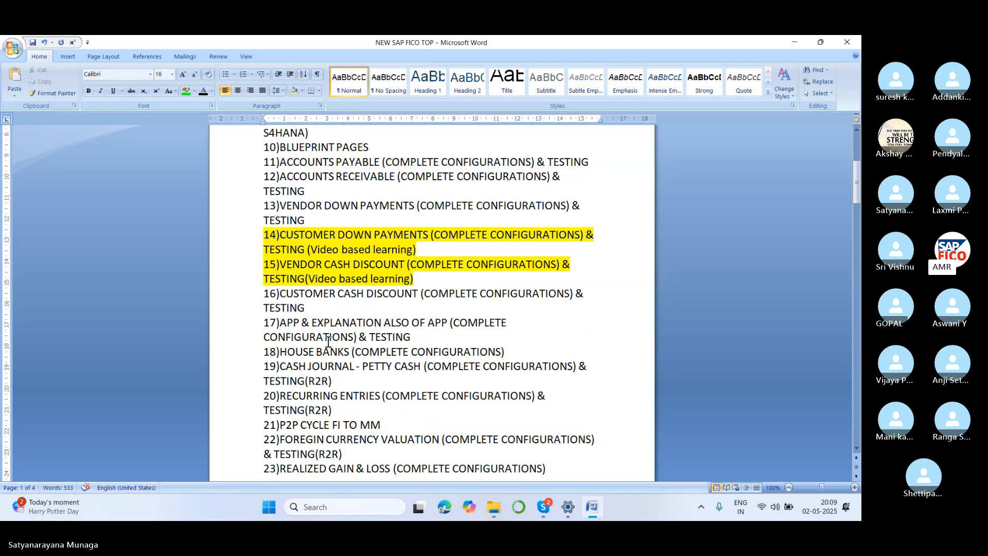
{"action": "scroll", "coordinate": [327, 342], "scroll_direction": "down", "scroll_amount": 1}
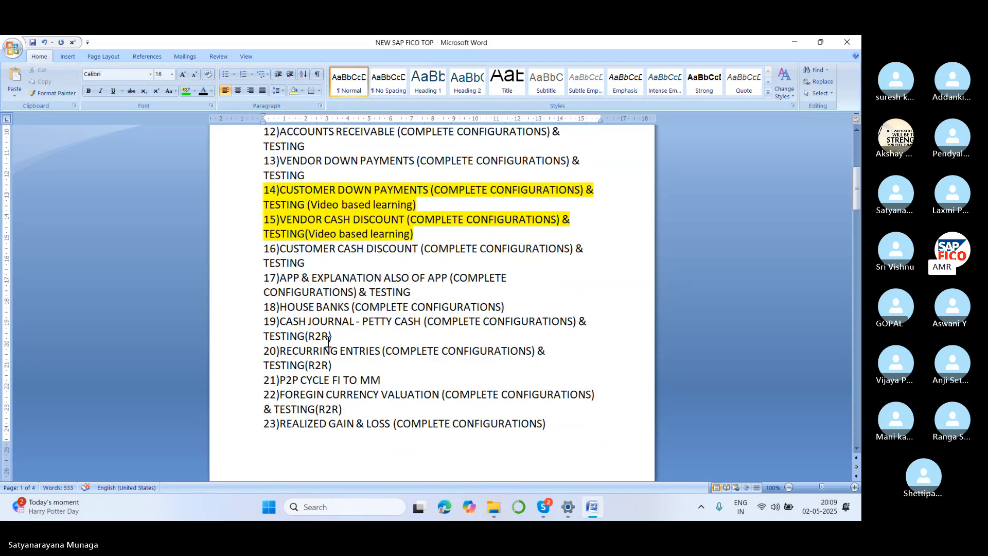
{"action": "scroll", "coordinate": [327, 342], "scroll_direction": "down", "scroll_amount": 4}
{"action": "scroll", "coordinate": [328, 342], "scroll_direction": "down", "scroll_amount": 3}
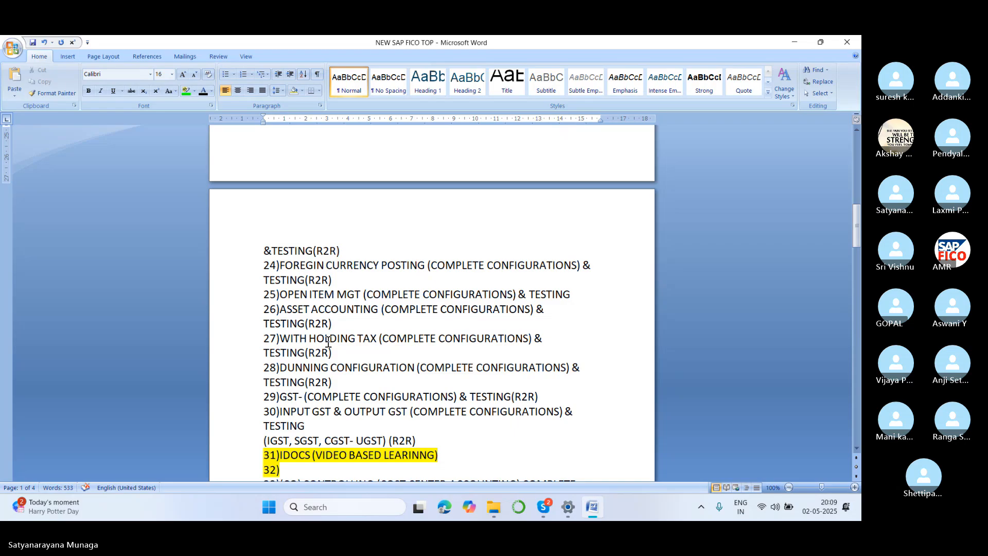
{"action": "scroll", "coordinate": [327, 342], "scroll_direction": "up", "scroll_amount": 1}
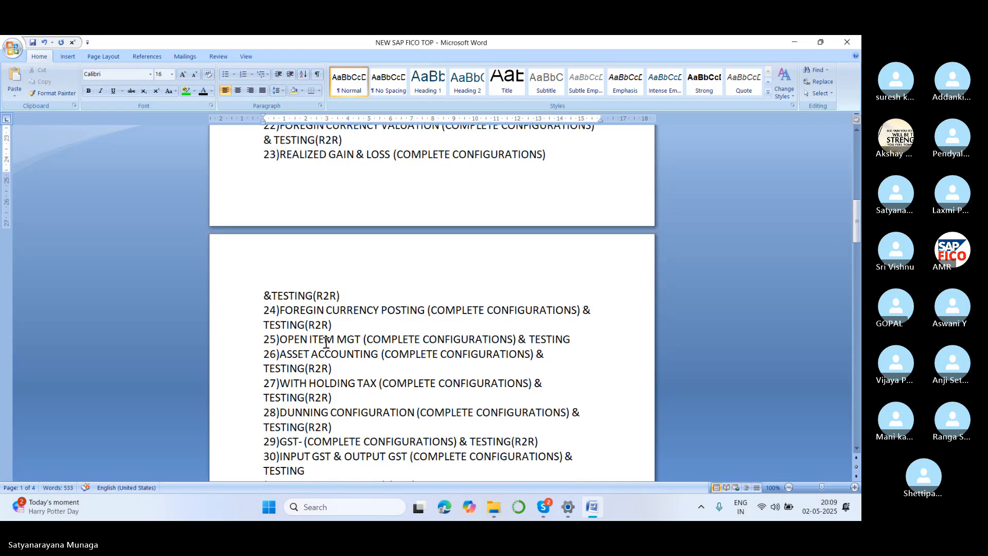
{"action": "scroll", "coordinate": [304, 360], "scroll_direction": "down", "scroll_amount": 1}
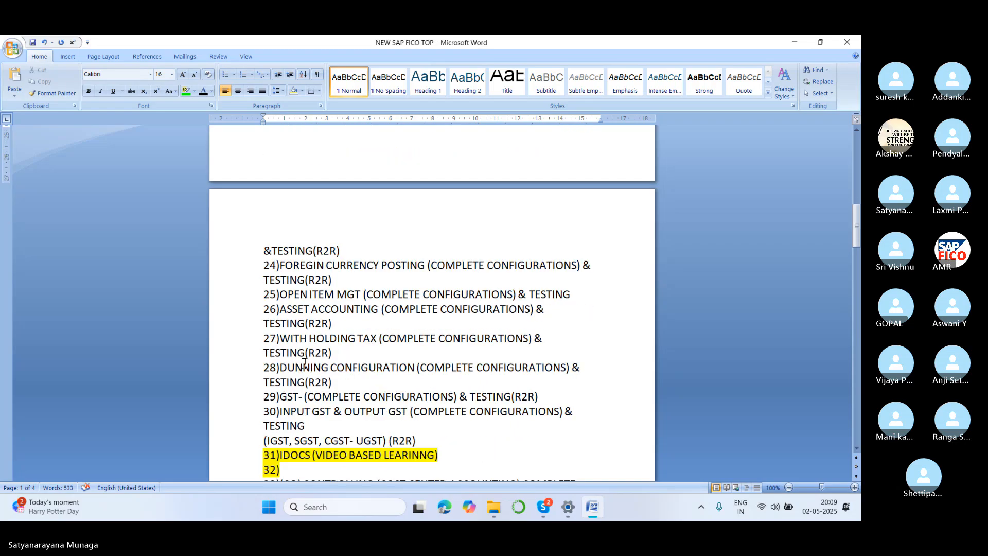
{"action": "scroll", "coordinate": [304, 362], "scroll_direction": "down", "scroll_amount": 1}
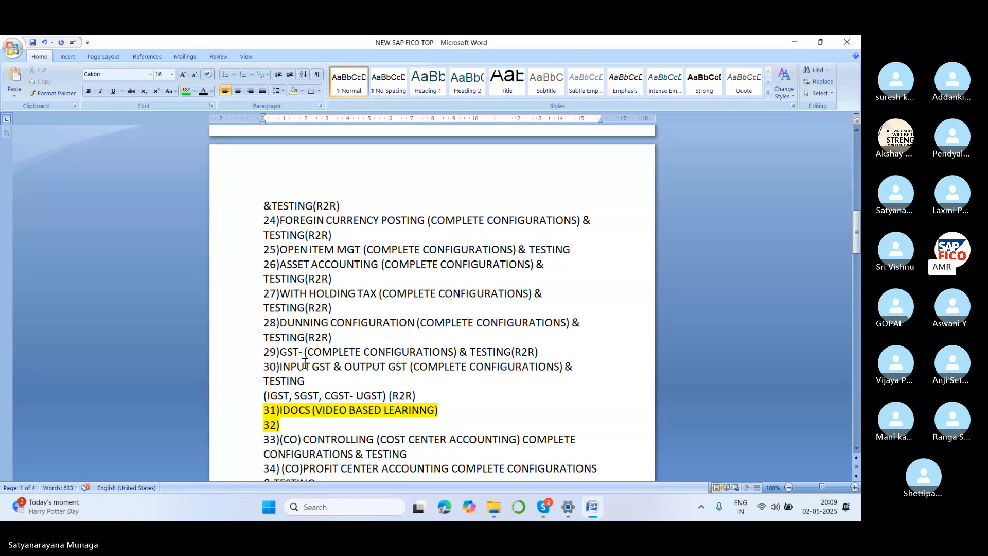
{"action": "scroll", "coordinate": [304, 362], "scroll_direction": "down", "scroll_amount": 1}
{"action": "scroll", "coordinate": [304, 363], "scroll_direction": "down", "scroll_amount": 1}
{"action": "scroll", "coordinate": [305, 363], "scroll_direction": "down", "scroll_amount": 2}
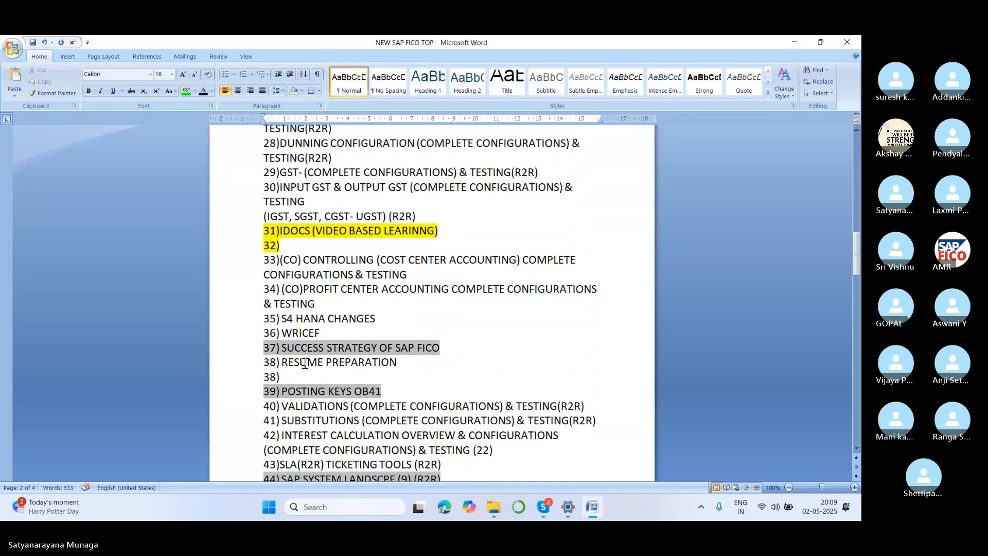
{"action": "scroll", "coordinate": [305, 362], "scroll_direction": "down", "scroll_amount": 2}
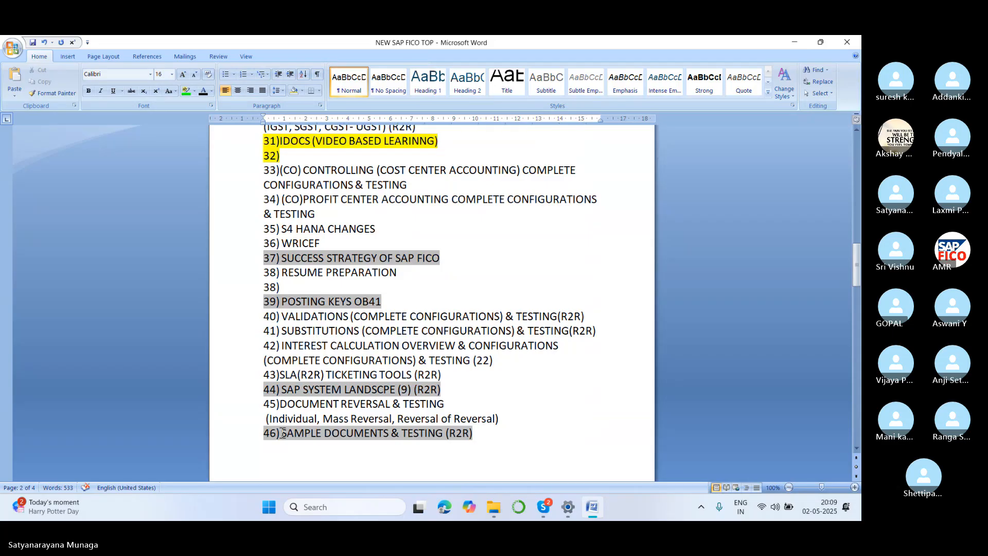
{"action": "left_click_drag", "start_coordinate": [282, 433], "coordinate": [479, 434]}
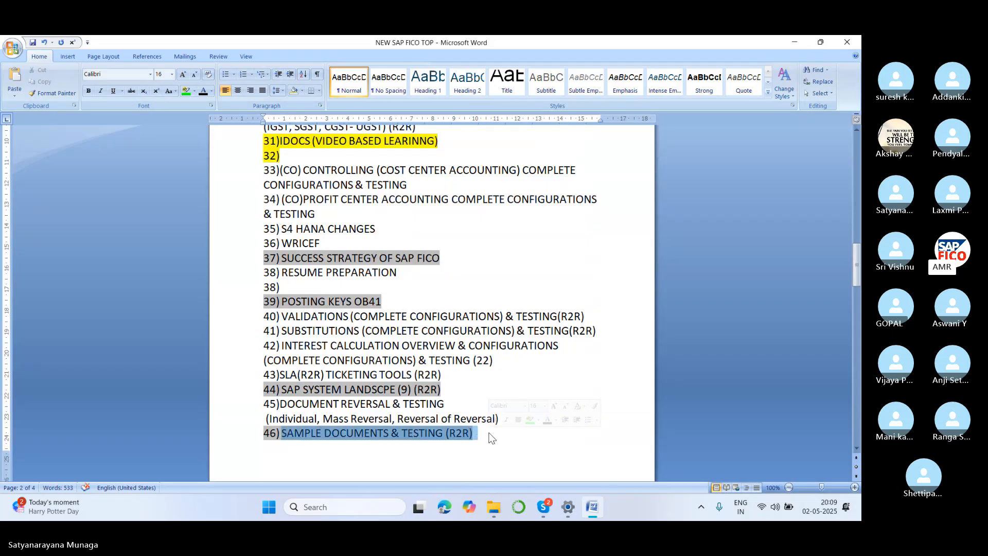
{"action": "left_click", "coordinate": [194, 92]}
{"action": "left_click", "coordinate": [201, 101]}
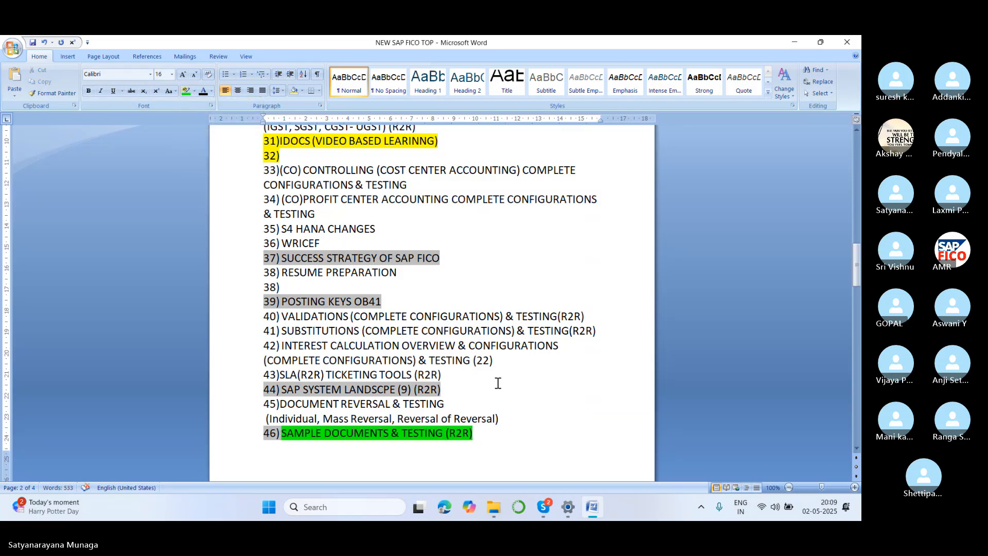
Save the topics document and close it.
{"action": "scroll", "coordinate": [497, 382], "scroll_direction": "up", "scroll_amount": 18}
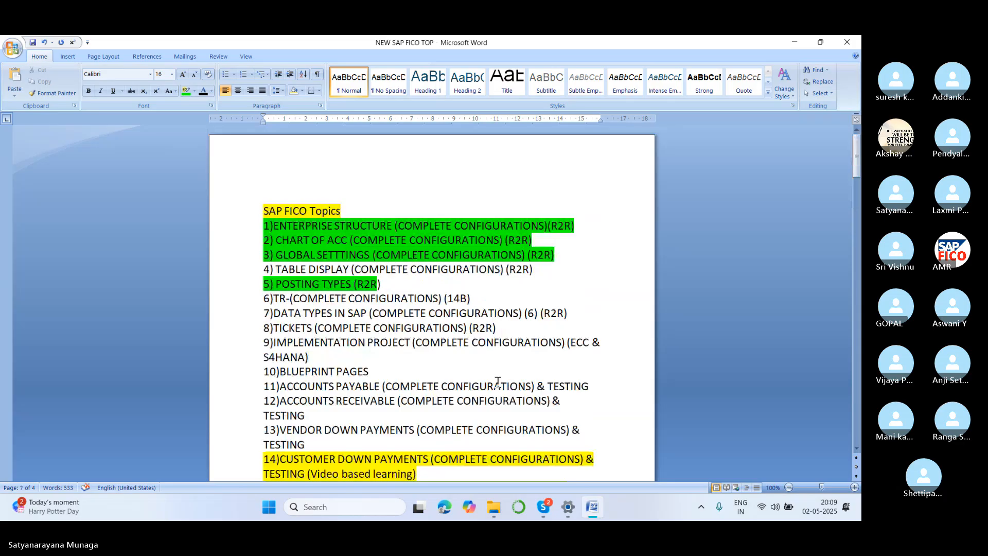
{"action": "key", "text": "ctrl+s"}
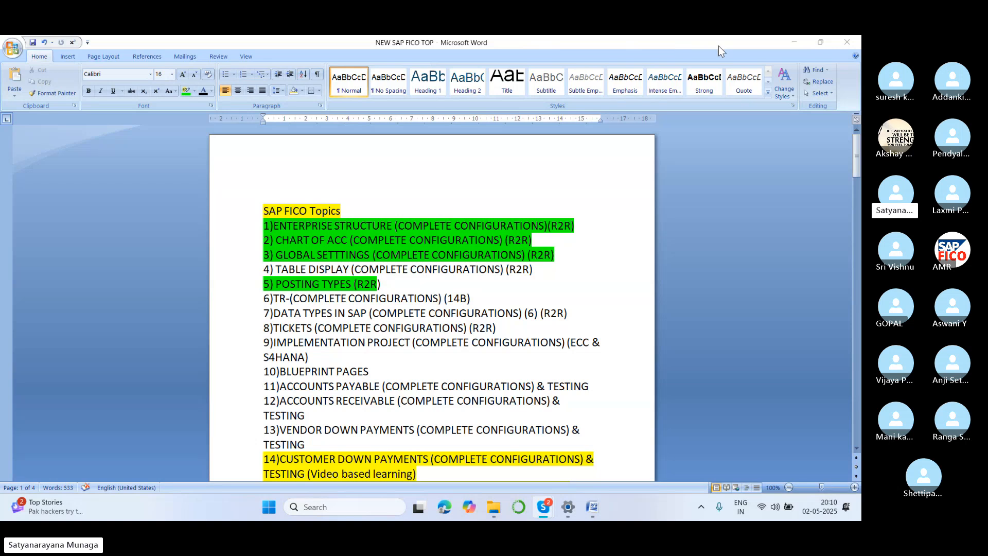
{"action": "left_click", "coordinate": [847, 43]}
Refresh the desktop and reopen the NEW SAP FICO TOP document from it.
{"action": "right_click", "coordinate": [373, 155]}
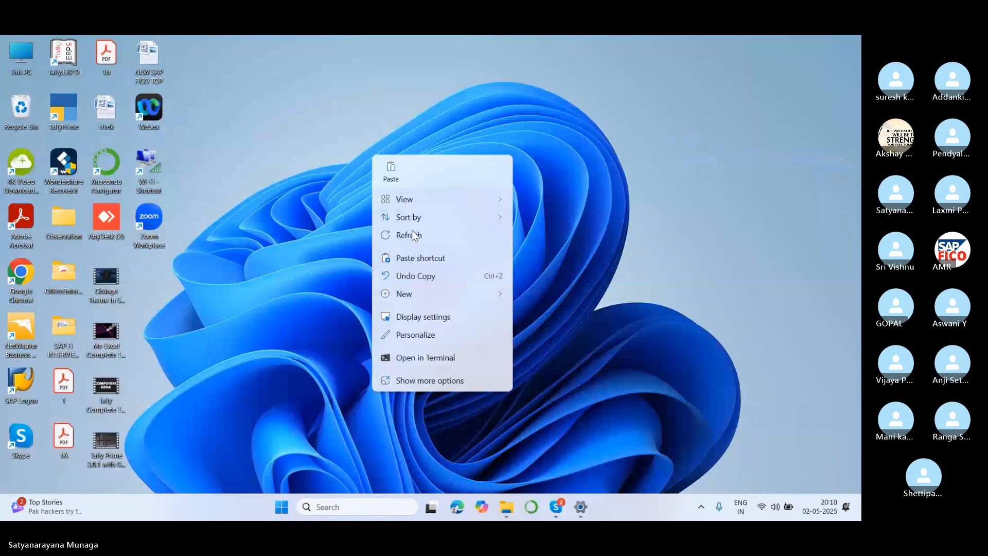
{"action": "left_click", "coordinate": [412, 235]}
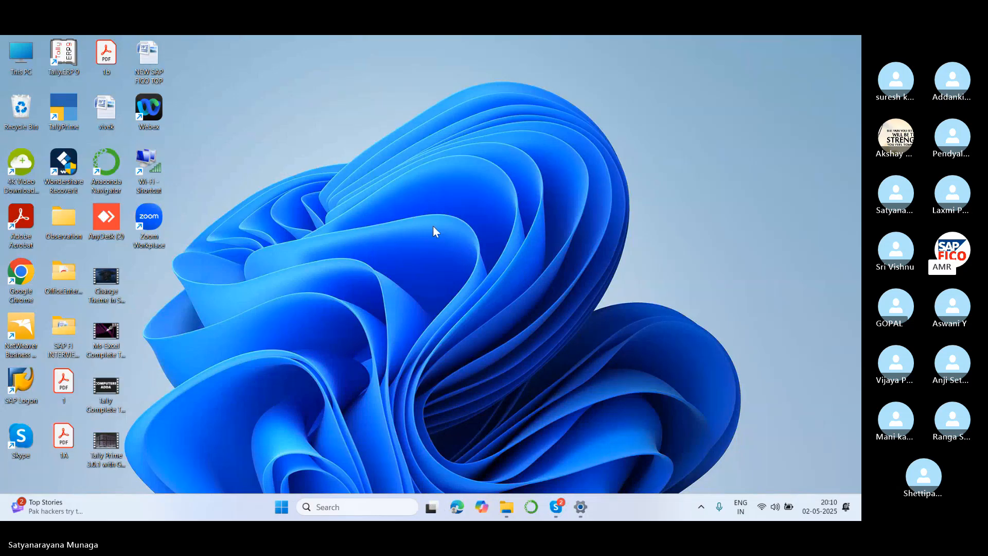
{"action": "double_click", "coordinate": [149, 57]}
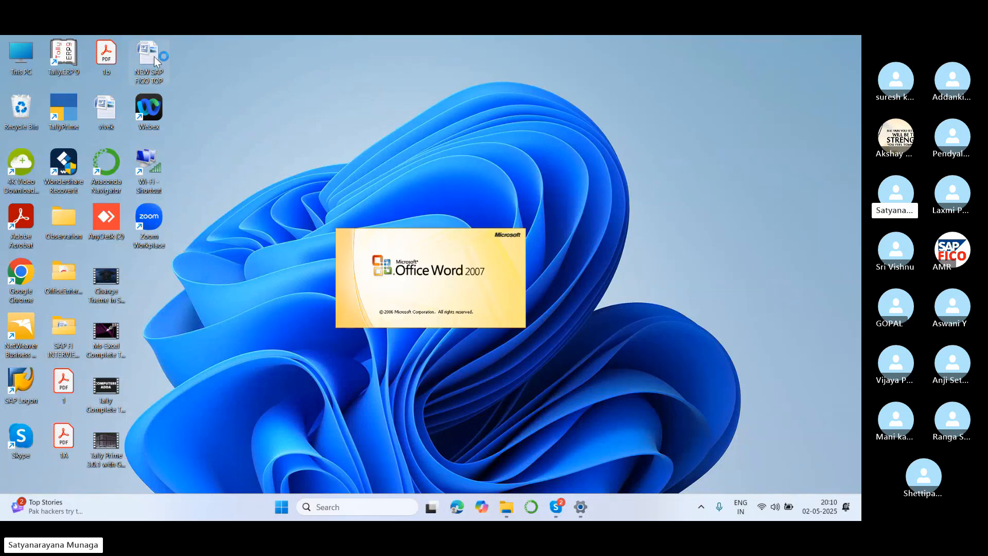
Review the reopened topic list from topic 1 through topic 79, checking the highlighting of the topics.
{"action": "scroll", "coordinate": [340, 284], "scroll_direction": "down", "scroll_amount": 20}
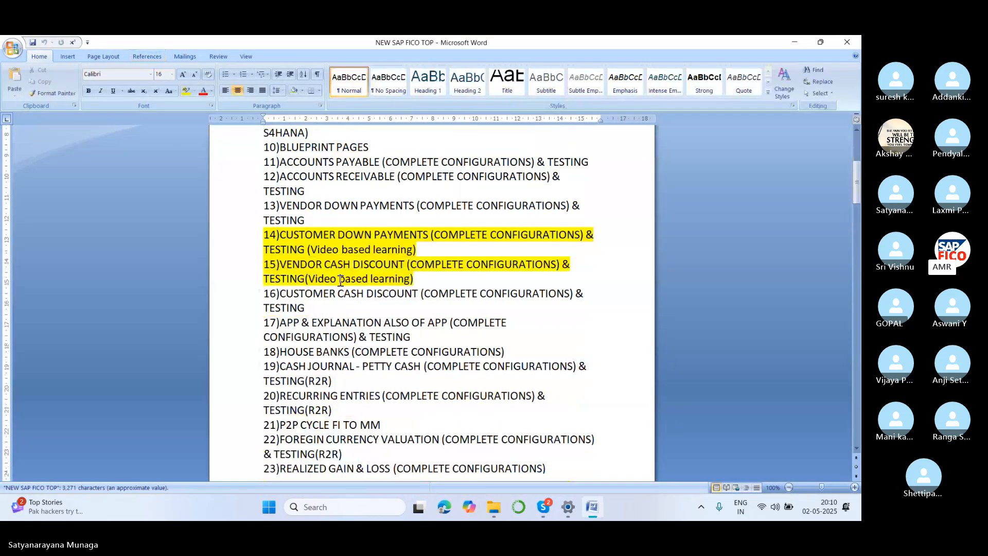
{"action": "scroll", "coordinate": [340, 283], "scroll_direction": "down", "scroll_amount": 5}
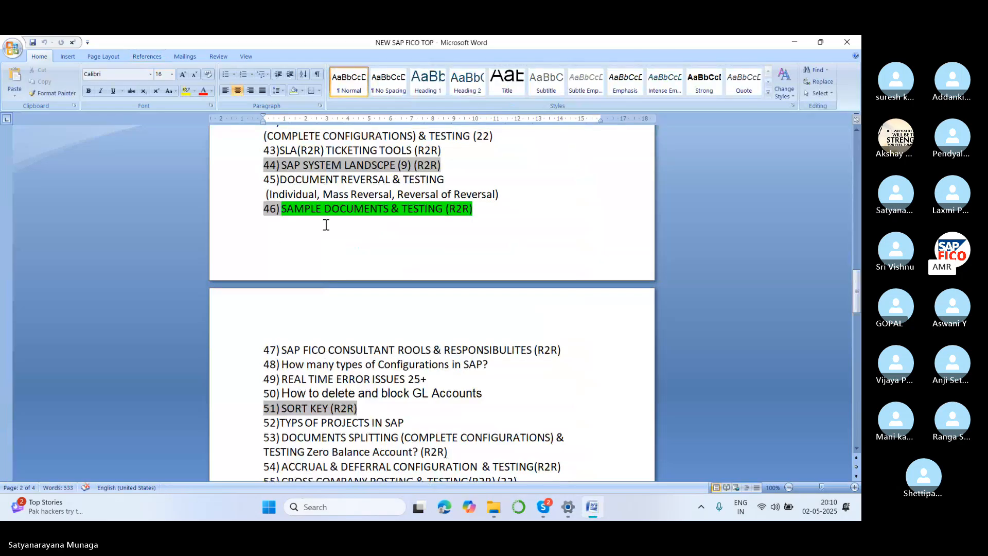
{"action": "scroll", "coordinate": [326, 223], "scroll_direction": "up", "scroll_amount": 7}
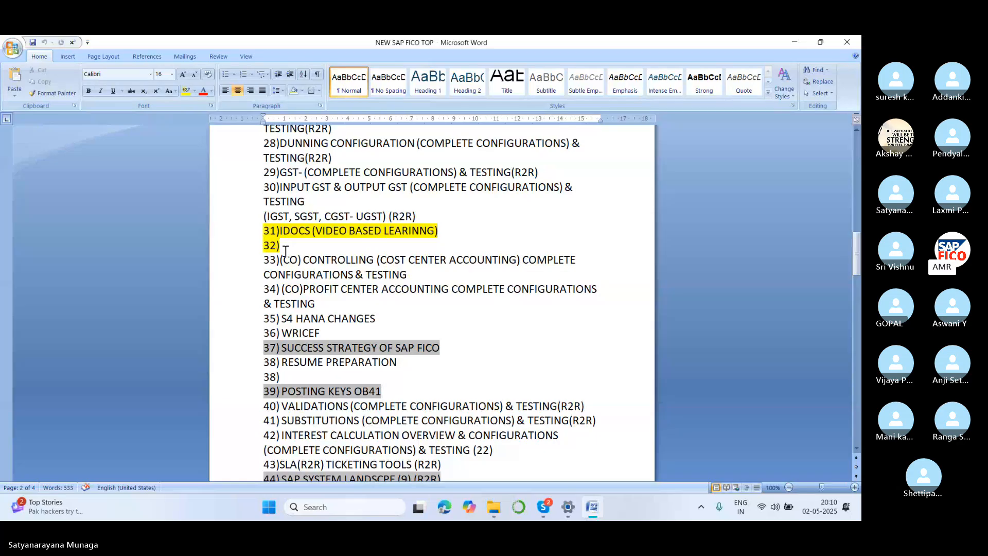
{"action": "scroll", "coordinate": [286, 250], "scroll_direction": "down", "scroll_amount": 15}
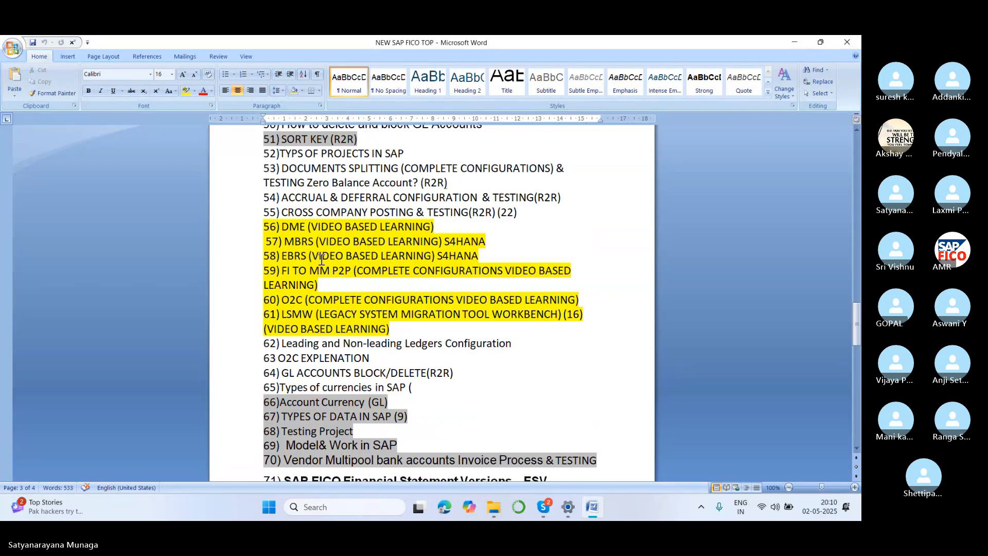
{"action": "scroll", "coordinate": [321, 258], "scroll_direction": "down", "scroll_amount": 2}
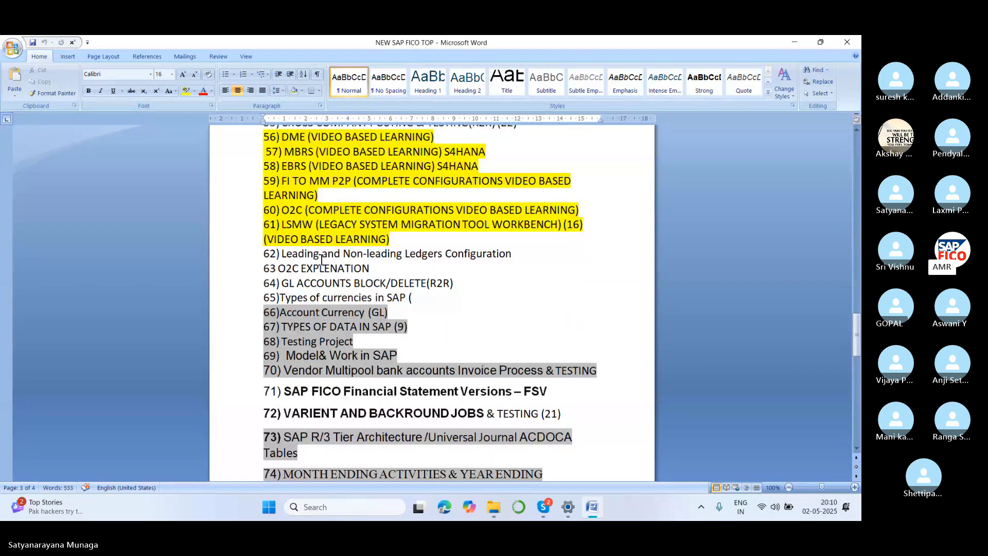
{"action": "scroll", "coordinate": [321, 260], "scroll_direction": "down", "scroll_amount": 1}
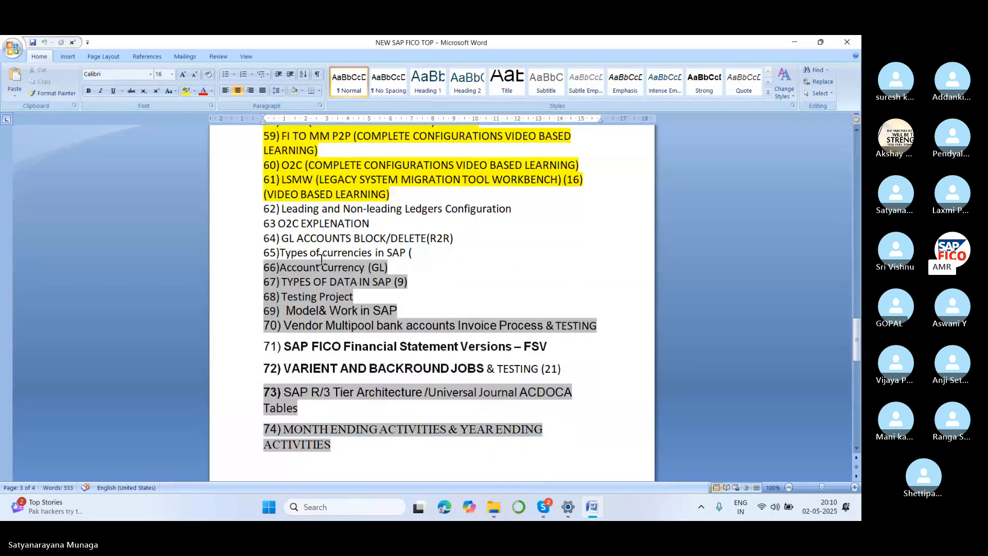
{"action": "left_click", "coordinate": [433, 270]}
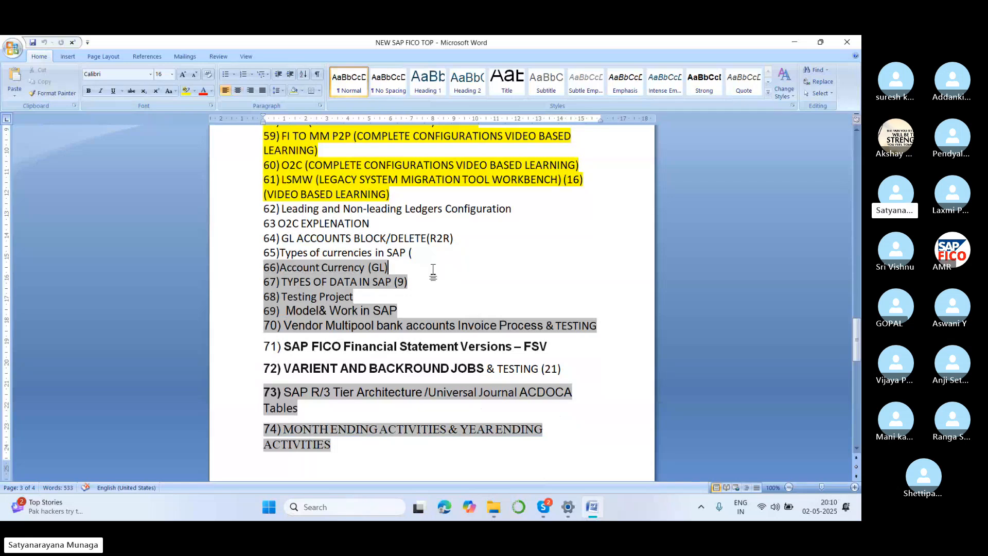
{"action": "scroll", "coordinate": [434, 269], "scroll_direction": "up", "scroll_amount": 6}
{"action": "scroll", "coordinate": [423, 256], "scroll_direction": "down", "scroll_amount": 13}
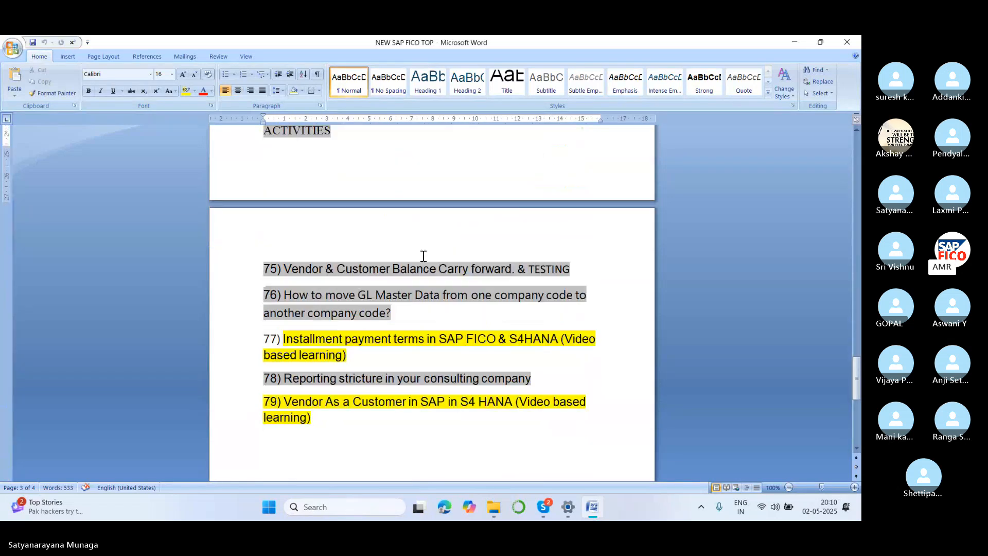
{"action": "scroll", "coordinate": [423, 256], "scroll_direction": "down", "scroll_amount": 3}
{"action": "scroll", "coordinate": [423, 255], "scroll_direction": "up", "scroll_amount": 1}
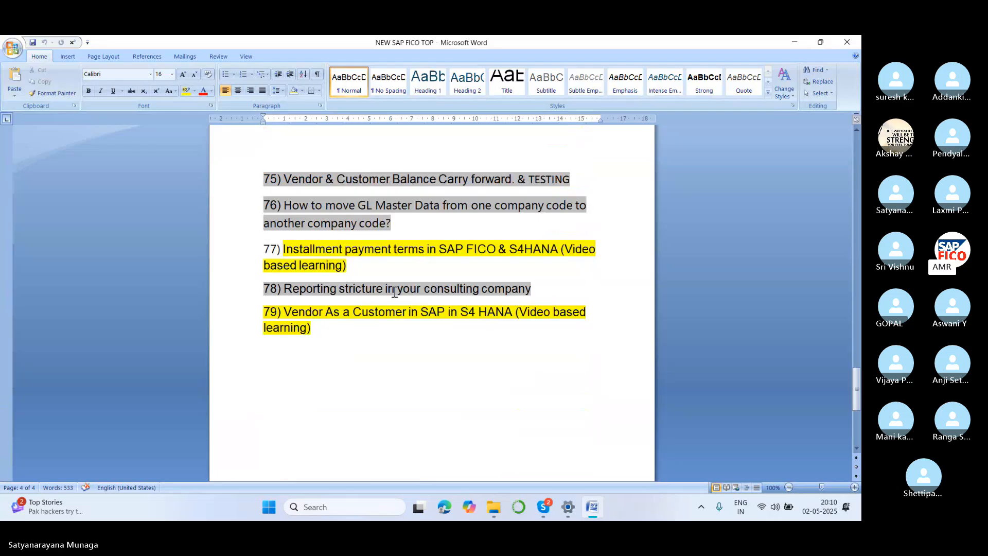
{"action": "scroll", "coordinate": [342, 262], "scroll_direction": "up", "scroll_amount": 5}
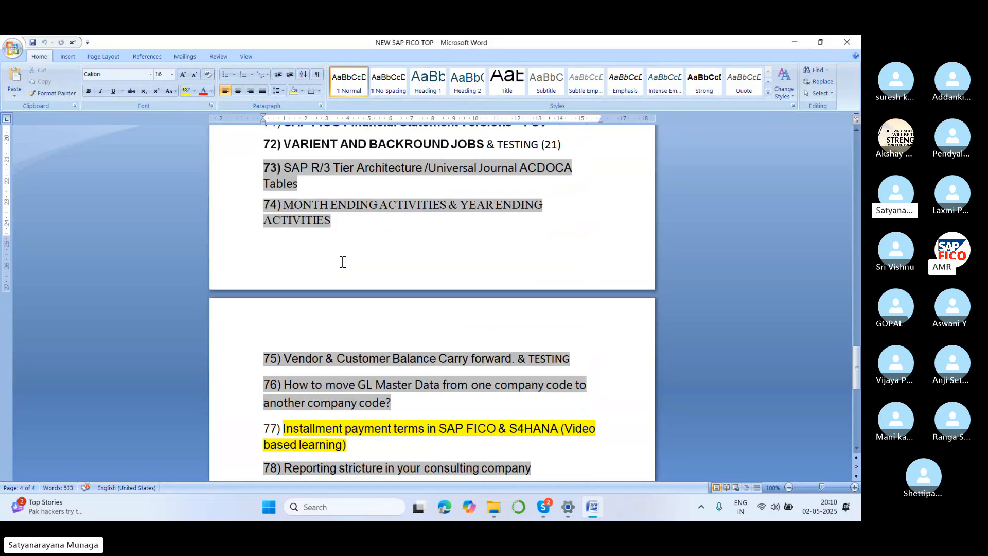
{"action": "scroll", "coordinate": [343, 262], "scroll_direction": "up", "scroll_amount": 10}
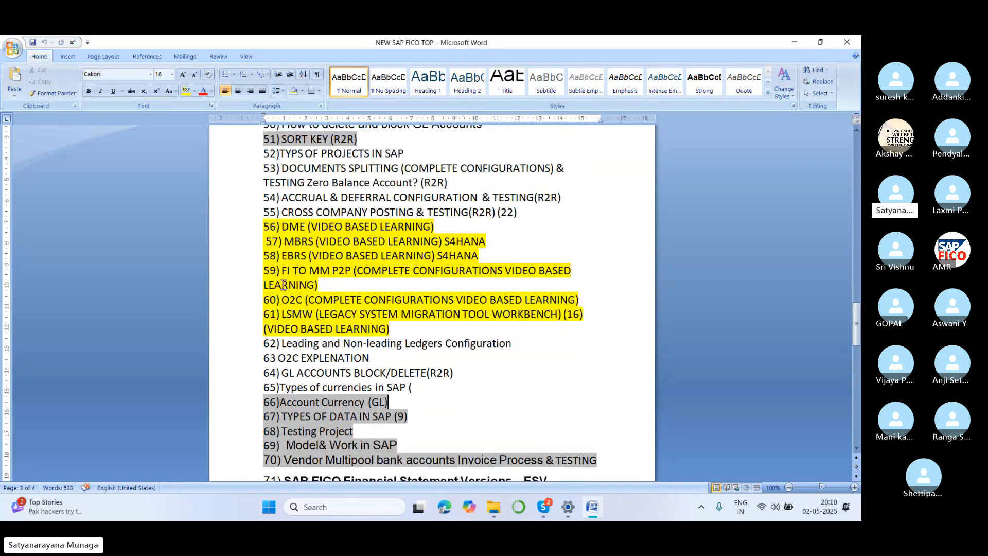
{"action": "scroll", "coordinate": [293, 242], "scroll_direction": "up", "scroll_amount": 15}
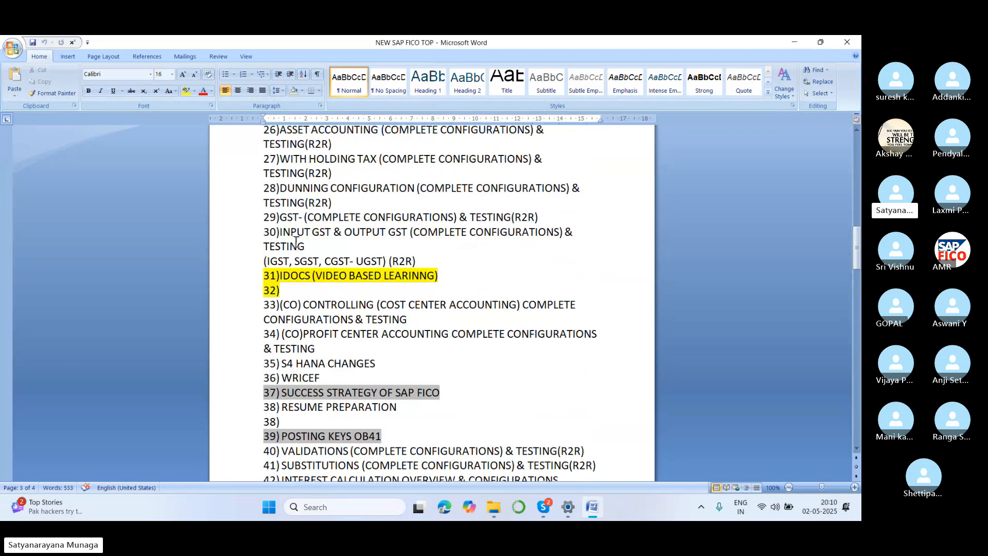
{"action": "scroll", "coordinate": [296, 241], "scroll_direction": "up", "scroll_amount": 12}
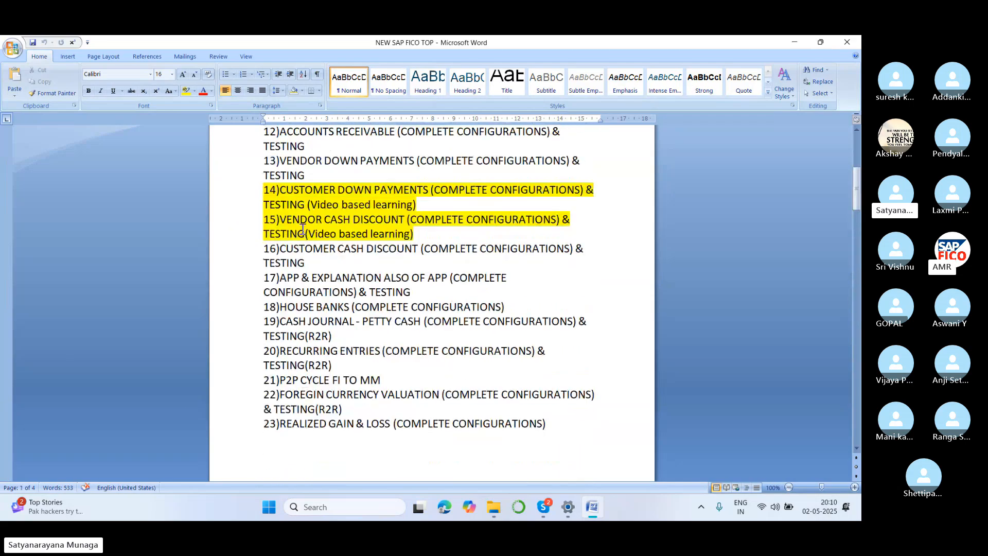
{"action": "scroll", "coordinate": [303, 226], "scroll_direction": "up", "scroll_amount": 7}
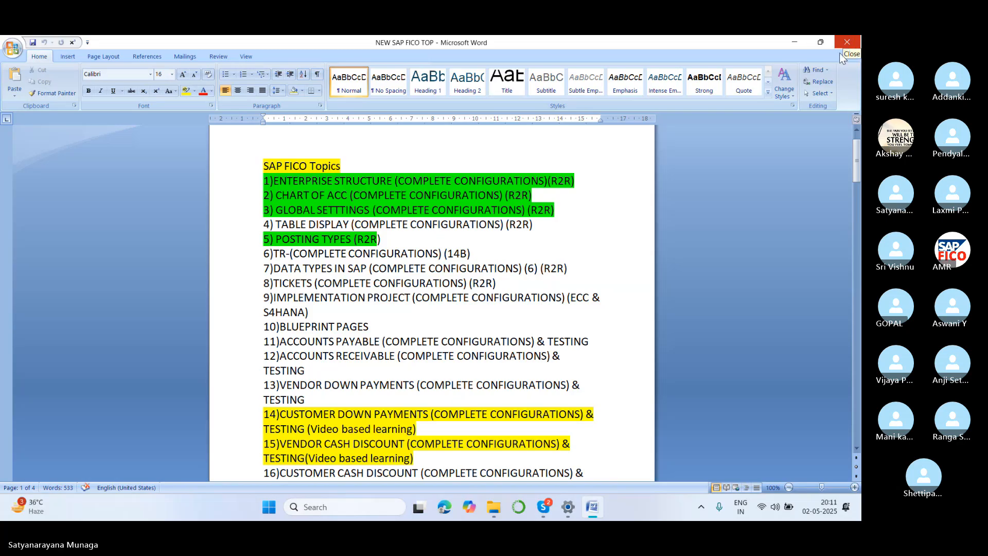
Skim the topic list again down to topic 79 and back to topic 1, and close the topics document.
{"action": "scroll", "coordinate": [385, 286], "scroll_direction": "down", "scroll_amount": 3}
{"action": "scroll", "coordinate": [385, 286], "scroll_direction": "down", "scroll_amount": 20}
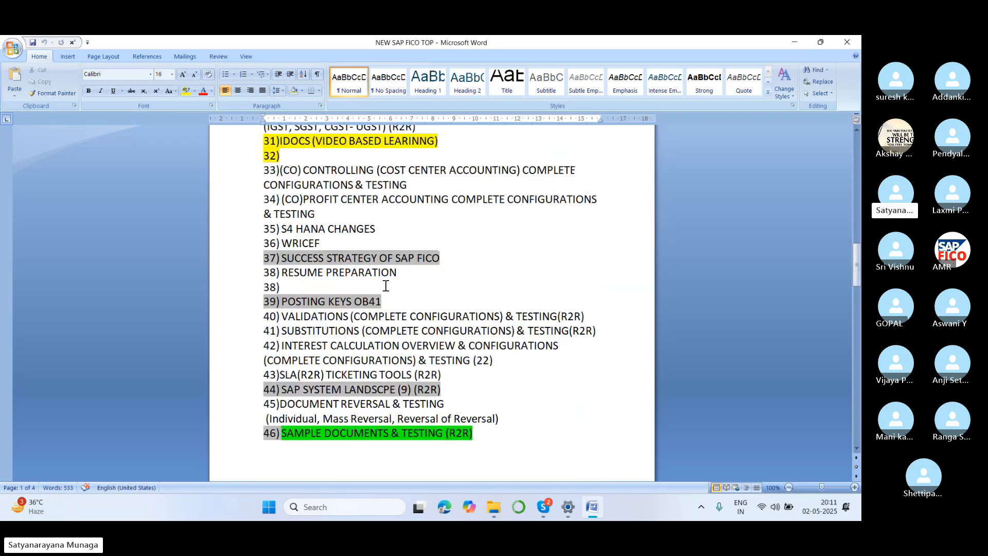
{"action": "scroll", "coordinate": [385, 286], "scroll_direction": "down", "scroll_amount": 12}
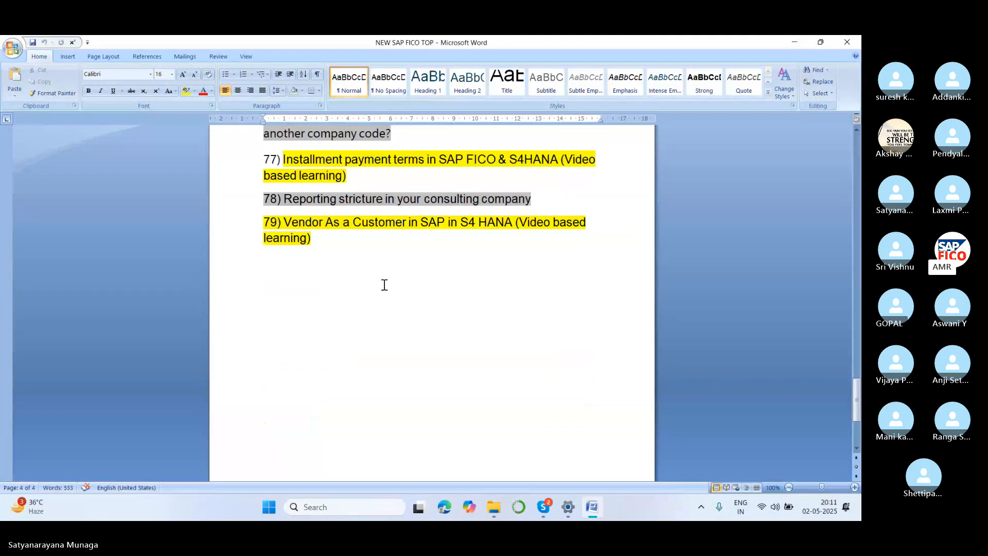
{"action": "scroll", "coordinate": [384, 284], "scroll_direction": "up", "scroll_amount": 15}
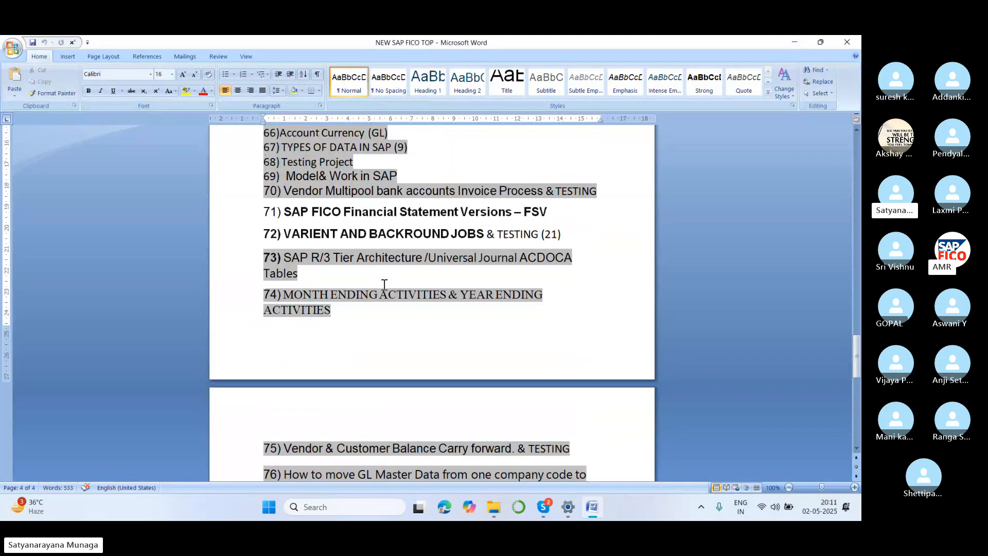
{"action": "scroll", "coordinate": [384, 285], "scroll_direction": "down", "scroll_amount": 6}
{"action": "scroll", "coordinate": [384, 284], "scroll_direction": "up", "scroll_amount": 20}
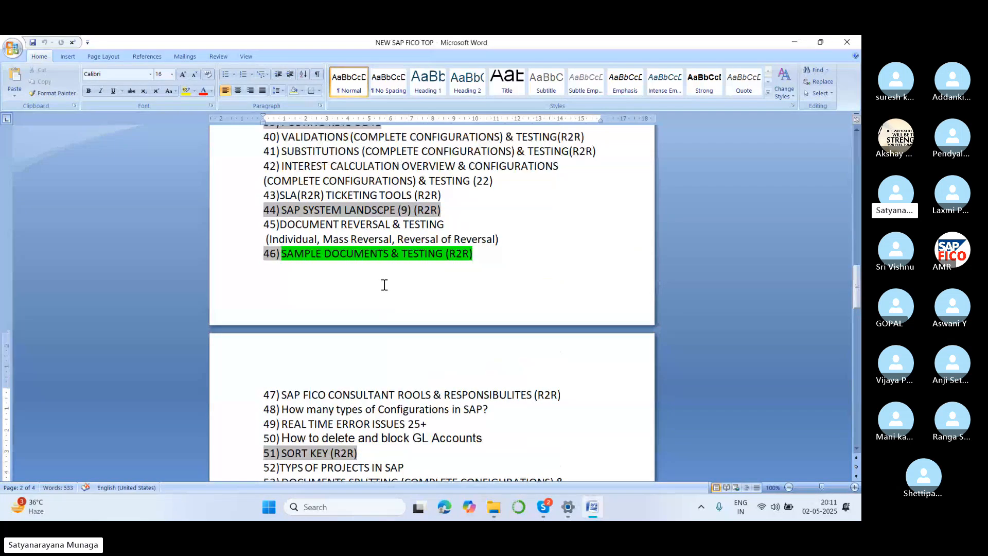
{"action": "scroll", "coordinate": [384, 284], "scroll_direction": "up", "scroll_amount": 3}
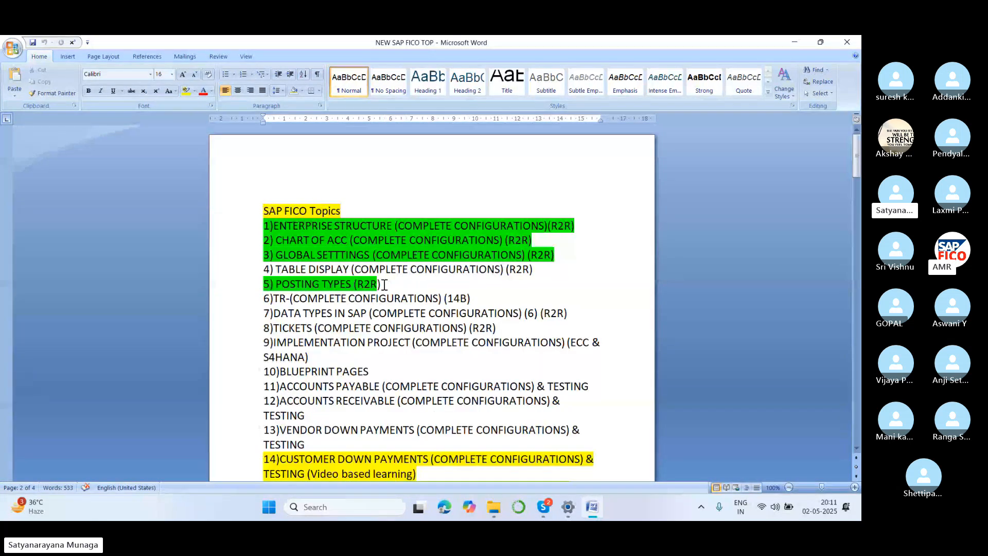
{"action": "left_click", "coordinate": [848, 41]}
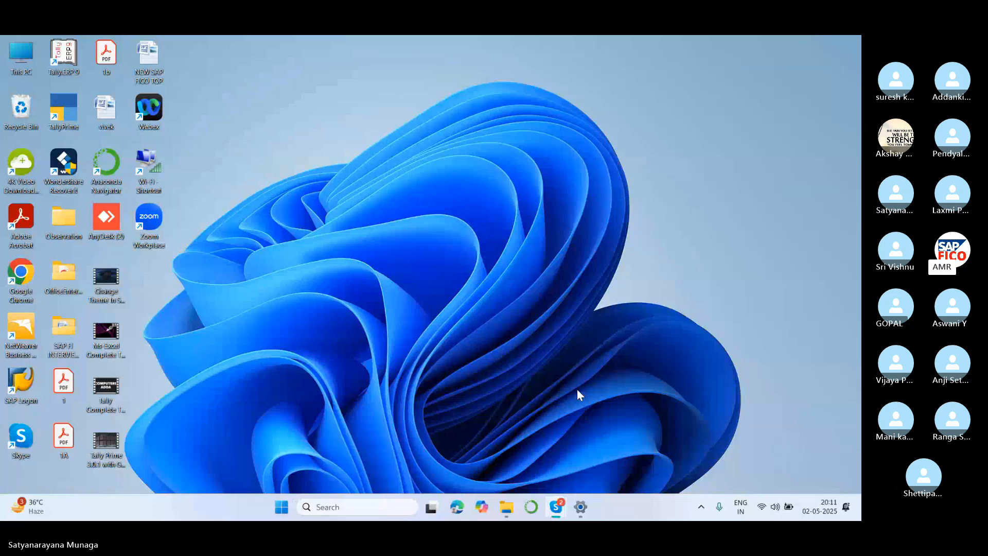
Switch to the Skype meeting chat, download the shared Sample document file and open it in Word.
{"action": "mouse_move", "coordinate": [556, 507]}
{"action": "left_click", "coordinate": [526, 411]}
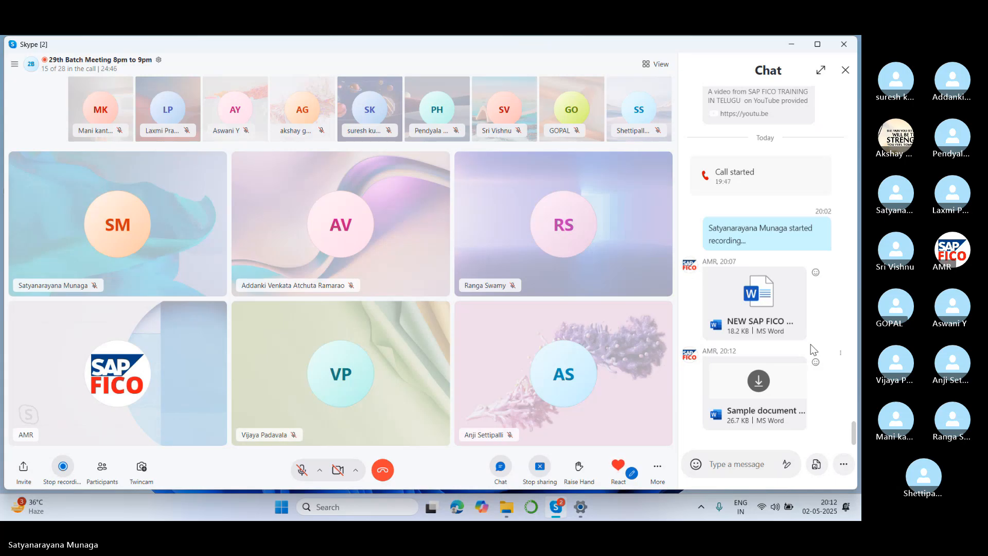
{"action": "left_click", "coordinate": [757, 381]}
{"action": "left_click", "coordinate": [434, 289]}
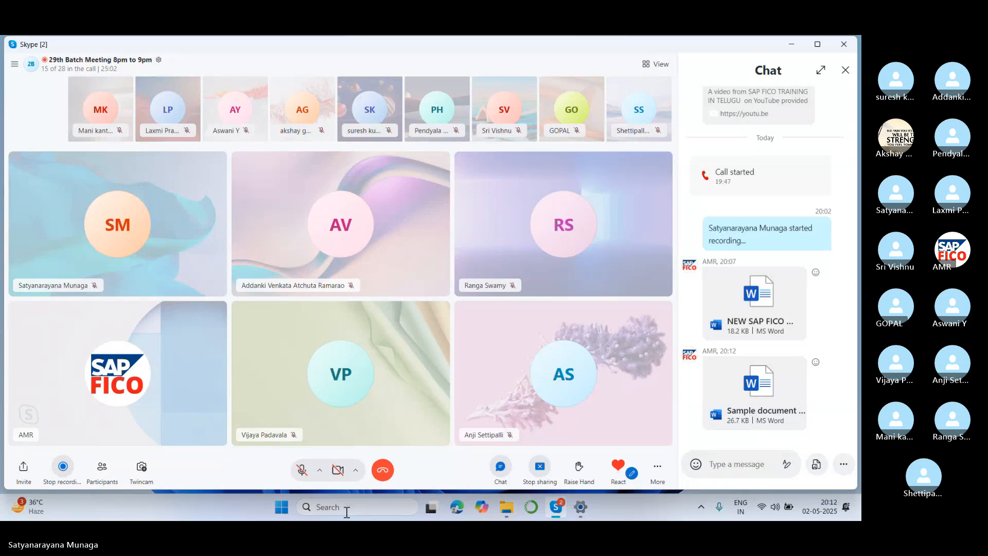
{"action": "left_click", "coordinate": [766, 398]}
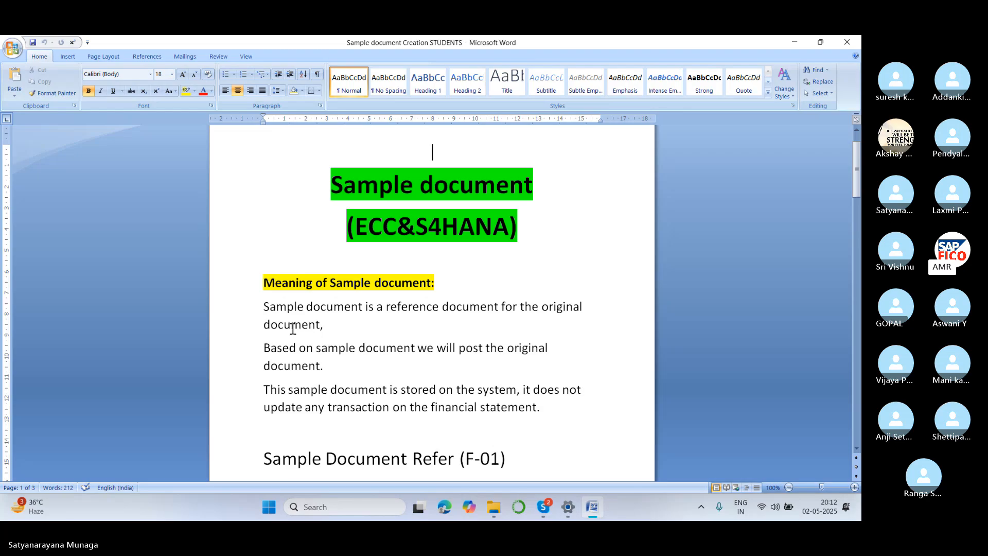
Select the three explanatory paragraphs under the Meaning of Sample document heading, up to the words "financial statement".
{"action": "scroll", "coordinate": [290, 326], "scroll_direction": "down", "scroll_amount": 1}
{"action": "left_click_drag", "start_coordinate": [260, 267], "coordinate": [591, 283]}
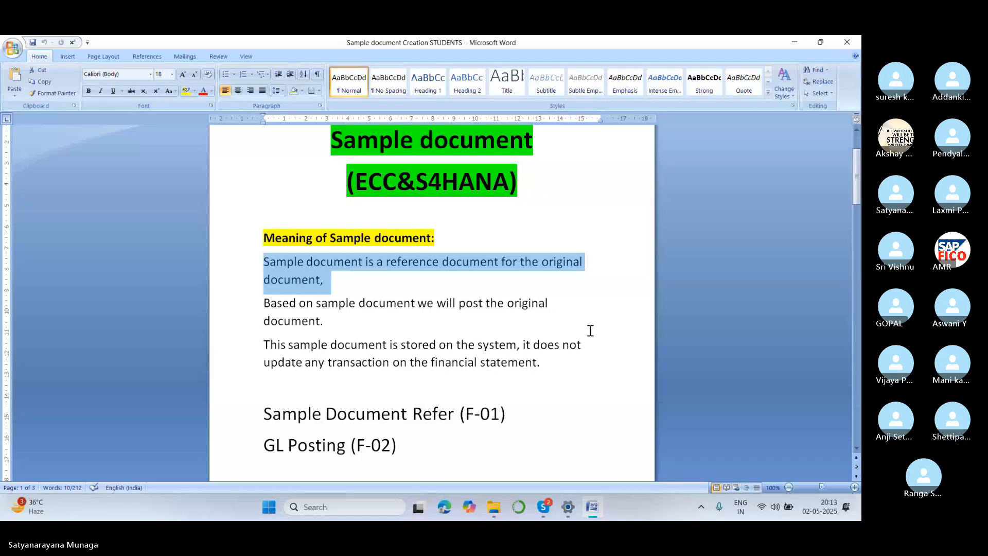
{"action": "key", "text": "shift+Down"}
{"action": "key", "text": "shift+Down"}
{"action": "key", "text": "shift+Down"}
{"action": "key", "text": "shift+Down"}
{"action": "key", "text": "shift+Down"}
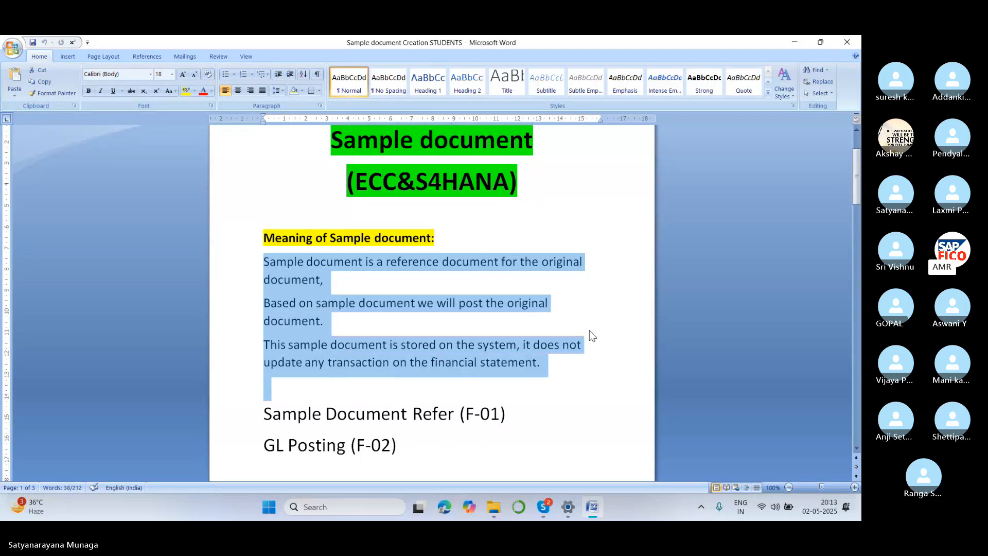
{"action": "key", "text": "shift+Up"}
{"action": "key", "text": "shift+Right"}
{"action": "key", "text": "shift+Right"}
{"action": "key", "text": "shift+Right"}
{"action": "key", "text": "shift+Right"}
{"action": "key", "text": "shift+Right"}
{"action": "key", "text": "shift+Right"}
{"action": "key", "text": "shift+Right"}
{"action": "key", "text": "shift+Right"}
{"action": "key", "text": "shift+Right"}
{"action": "key", "text": "shift+Right"}
{"action": "key", "text": "shift+Right"}
{"action": "key", "text": "shift+Right"}
{"action": "key", "text": "shift+Right"}
{"action": "key", "text": "shift+Right"}
{"action": "key", "text": "shift+Right"}
{"action": "key", "text": "shift+Right"}
{"action": "key", "text": "shift+Right"}
{"action": "key", "text": "shift+Right"}
{"action": "key", "text": "shift+Right"}
{"action": "key", "text": "shift+Right"}
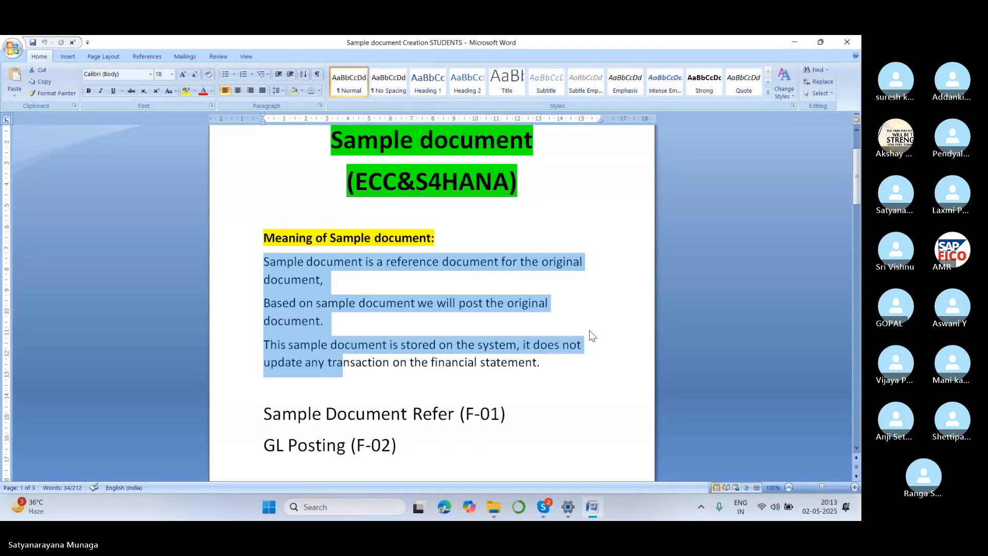
{"action": "key", "text": "shift+Right"}
{"action": "key", "text": "shift+Right"}
{"action": "key", "text": "shift+Right"}
{"action": "key", "text": "shift+Right"}
{"action": "key", "text": "shift+Right"}
{"action": "key", "text": "shift+Right"}
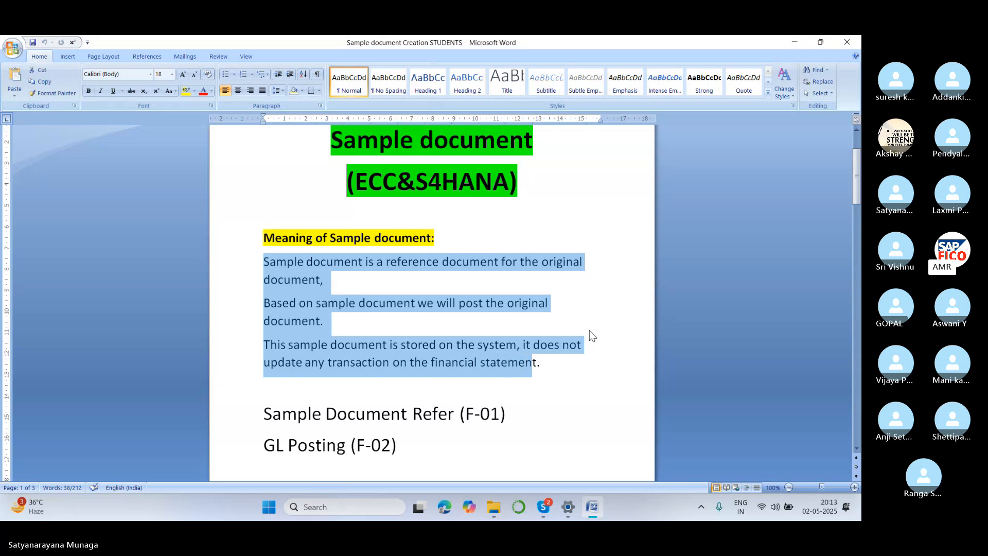
{"action": "key", "text": "shift+Right"}
{"action": "key", "text": "shift+Right"}
Start an opening bracket after the Meaning of Sample document heading and delete it together with the heading's colon.
{"action": "left_click", "coordinate": [455, 235]}
{"action": "type", "text": "("}
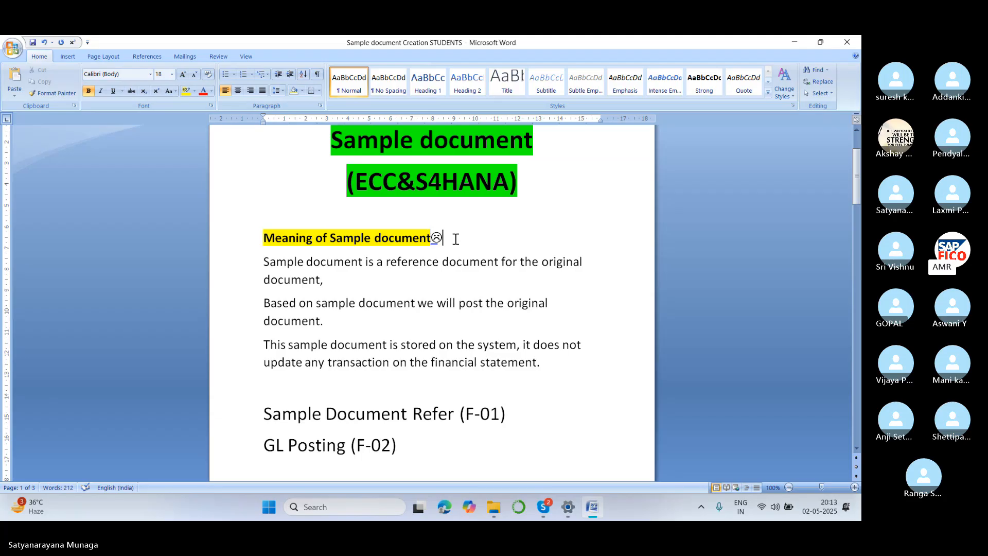
{"action": "key", "text": "BackSpace"}
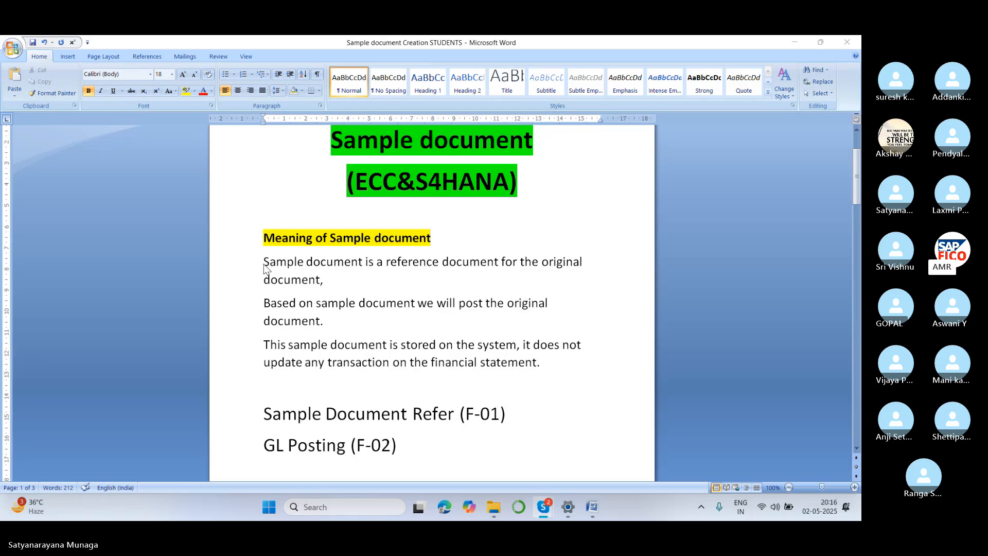
Select the paragraph saying the sample document is stored on the system without updating transactions on the financial statement.
{"action": "left_click", "coordinate": [269, 351]}
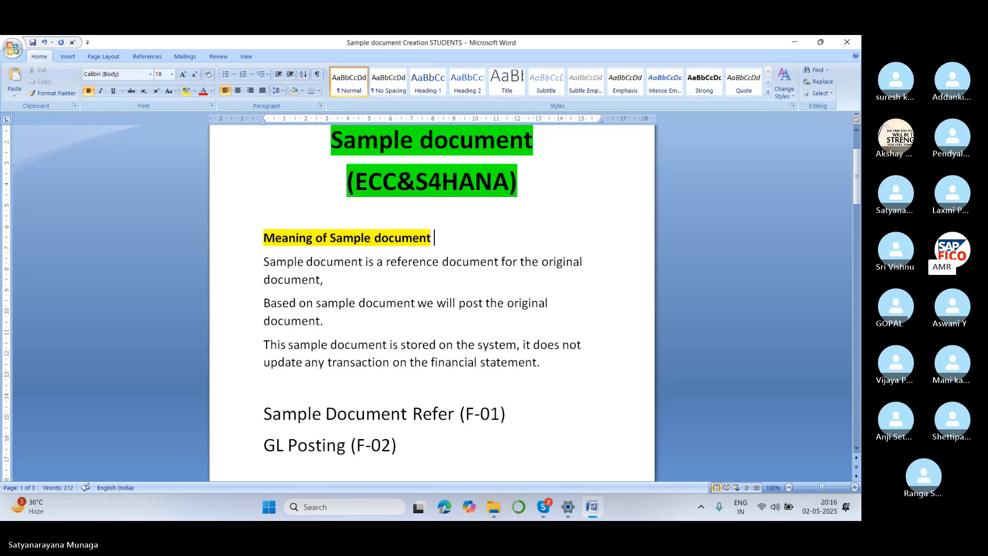
{"action": "left_click_drag", "start_coordinate": [263, 345], "coordinate": [611, 390]}
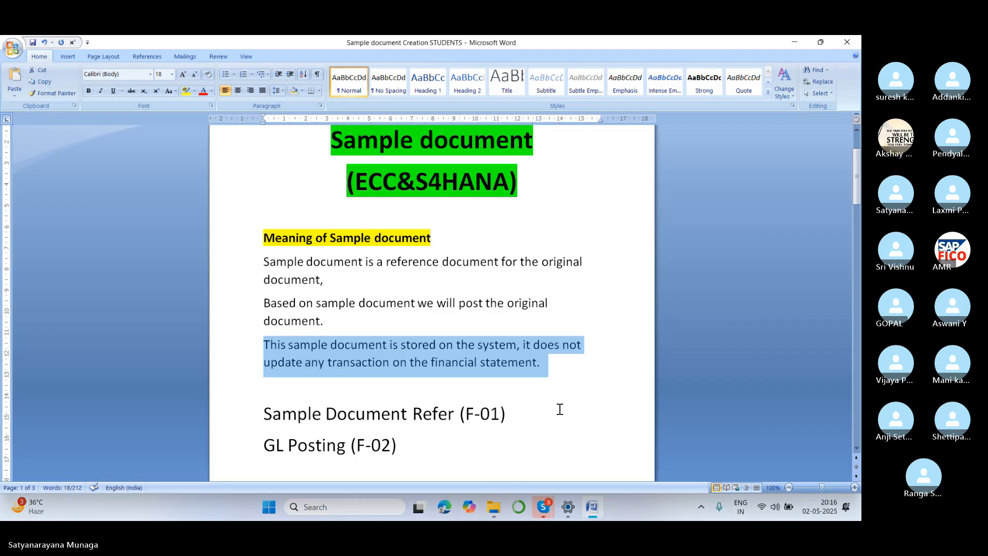
Switch to the Skype meeting chat and copy the message listing the salary, rent and water bill sample document examples.
{"action": "mouse_move", "coordinate": [549, 511]}
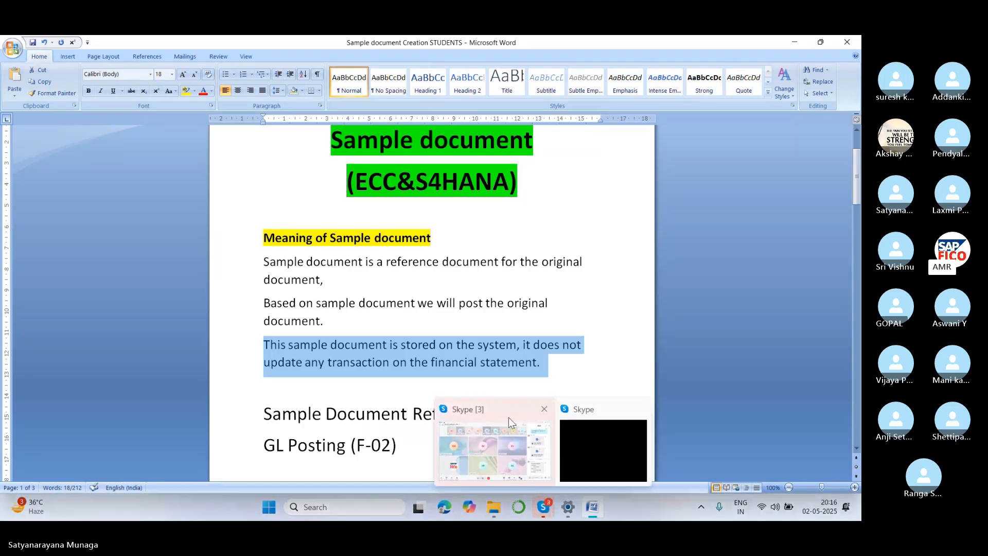
{"action": "left_click", "coordinate": [507, 409]}
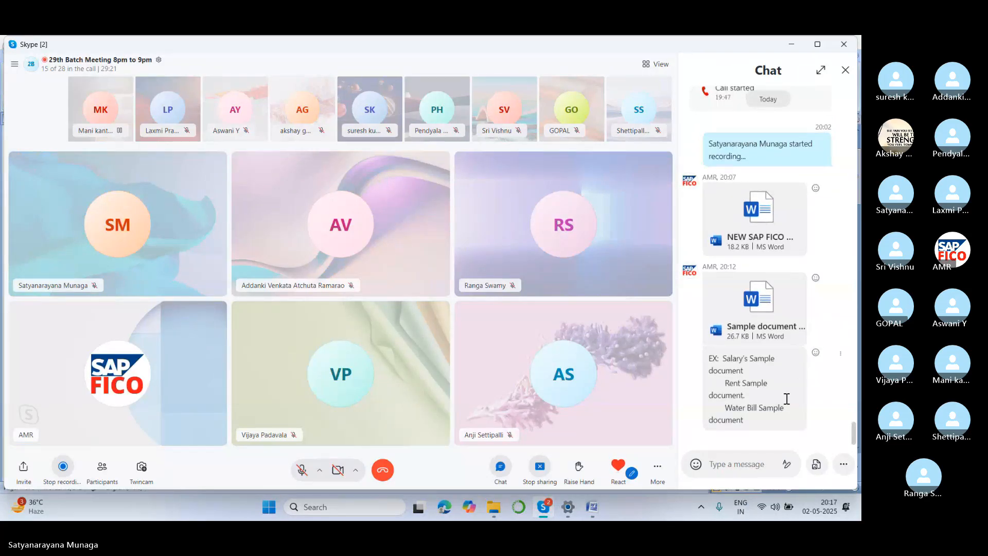
{"action": "left_click_drag", "start_coordinate": [711, 359], "coordinate": [798, 426]}
{"action": "key", "text": "ctrl+c"}
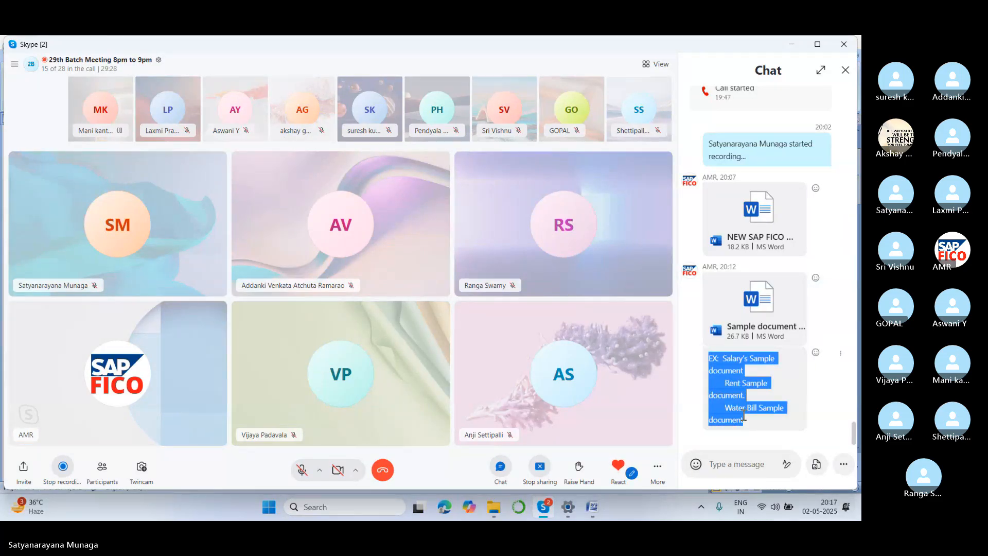
Return to the Word document and paste the copied examples on a new line below item 4, Display Document.
{"action": "left_click", "coordinate": [597, 506]}
{"action": "scroll", "coordinate": [579, 392], "scroll_direction": "down", "scroll_amount": 15}
{"action": "scroll", "coordinate": [578, 393], "scroll_direction": "down", "scroll_amount": 15}
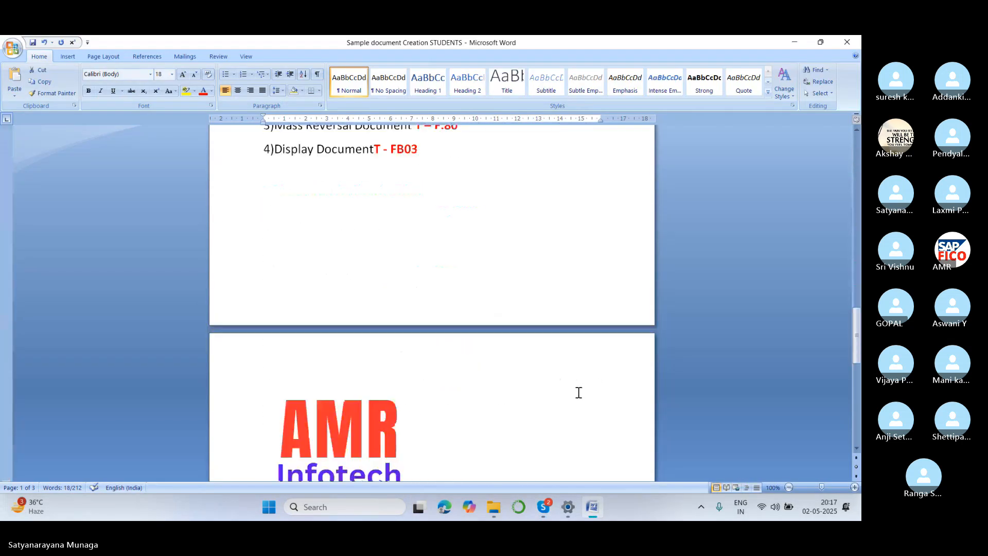
{"action": "scroll", "coordinate": [534, 398], "scroll_direction": "up", "scroll_amount": 6}
{"action": "scroll", "coordinate": [534, 398], "scroll_direction": "up", "scroll_amount": 5}
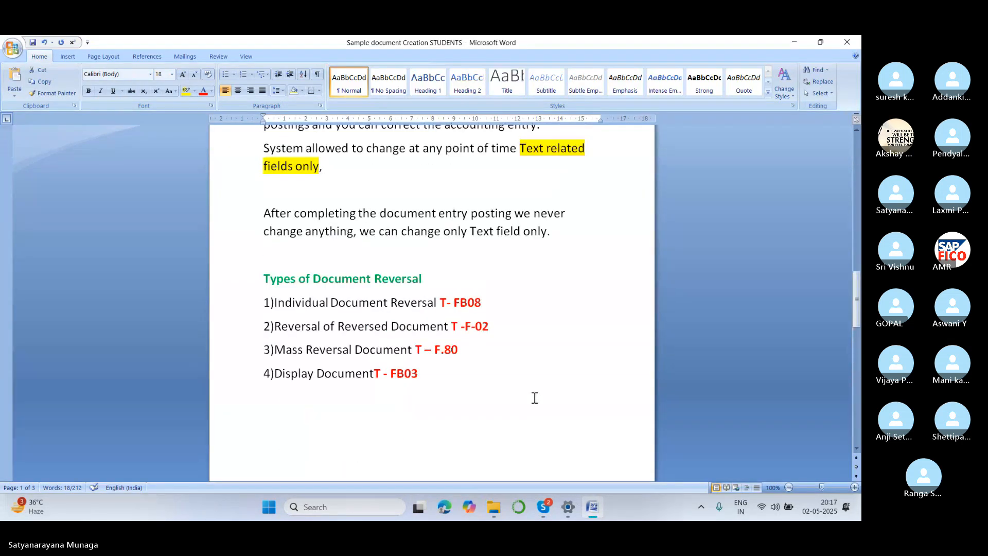
{"action": "scroll", "coordinate": [534, 397], "scroll_direction": "down", "scroll_amount": 5}
{"action": "scroll", "coordinate": [534, 398], "scroll_direction": "up", "scroll_amount": 4}
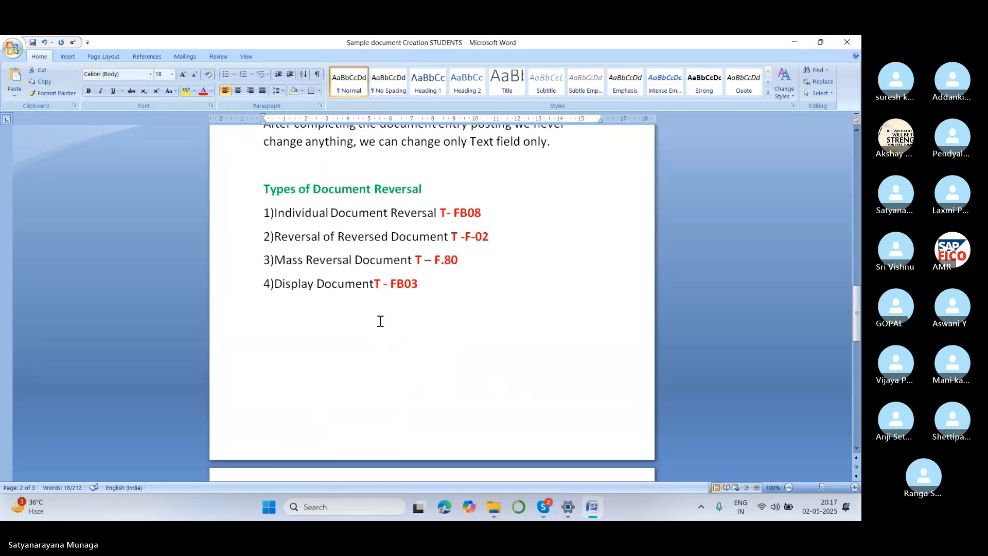
{"action": "left_click", "coordinate": [438, 282]}
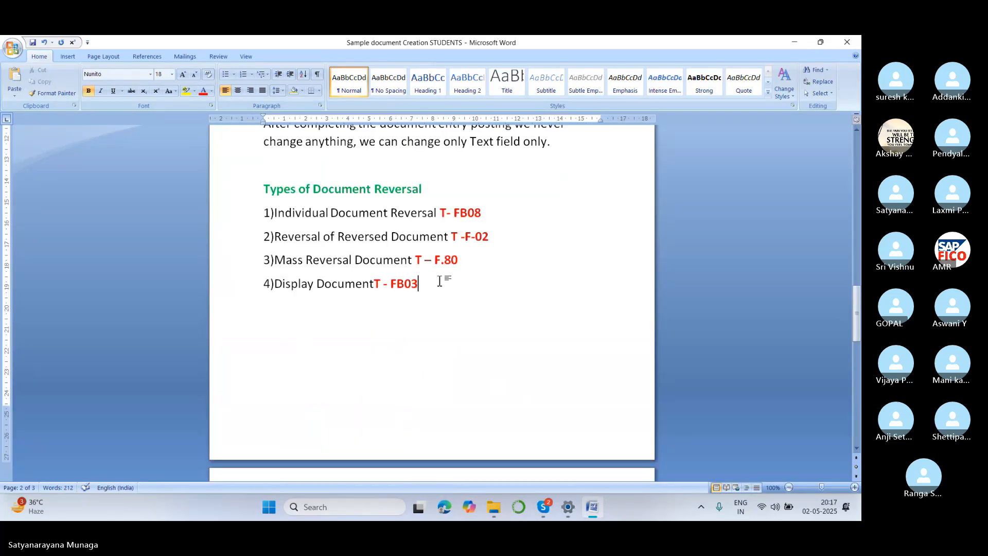
{"action": "key", "text": "Return"}
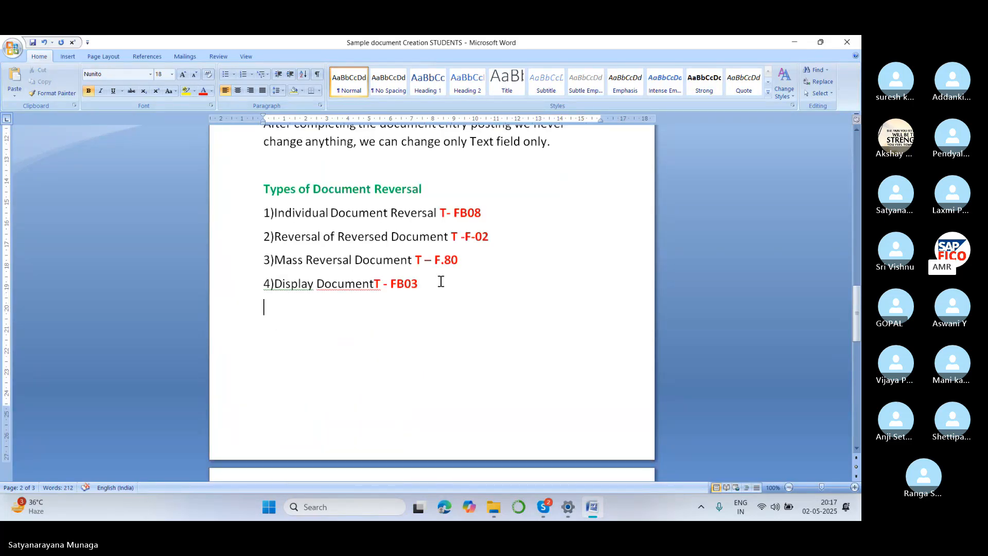
{"action": "key", "text": "ctrl+v"}
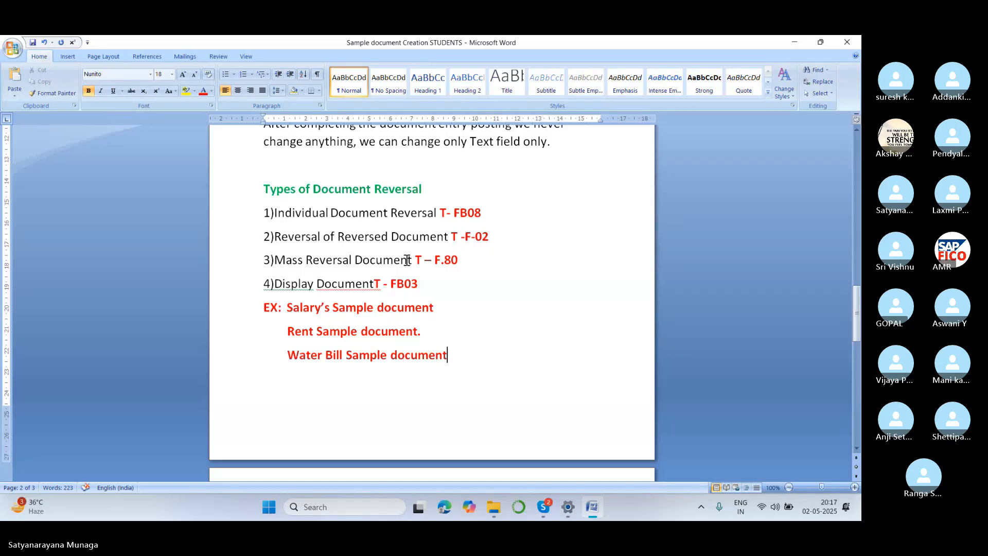
Delete the pasted salary, rent and water bill examples below the Display Document item.
{"action": "key", "text": "BackSpace"}
{"action": "key", "text": "BackSpace"}
{"action": "key", "text": "BackSpace"}
{"action": "key", "text": "BackSpace"}
{"action": "key", "text": "BackSpace"}
{"action": "key", "text": "BackSpace"}
{"action": "key", "text": "BackSpace"}
{"action": "key", "text": "BackSpace"}
{"action": "key", "text": "BackSpace"}
{"action": "key", "text": "BackSpace"}
{"action": "key", "text": "BackSpace"}
{"action": "key", "text": "BackSpace"}
{"action": "key", "text": "BackSpace"}
{"action": "key", "text": "BackSpace"}
{"action": "key", "text": "BackSpace"}
{"action": "key", "text": "BackSpace"}
{"action": "key", "text": "BackSpace"}
{"action": "key", "text": "BackSpace"}
{"action": "key", "text": "BackSpace"}
{"action": "key", "text": "BackSpace"}
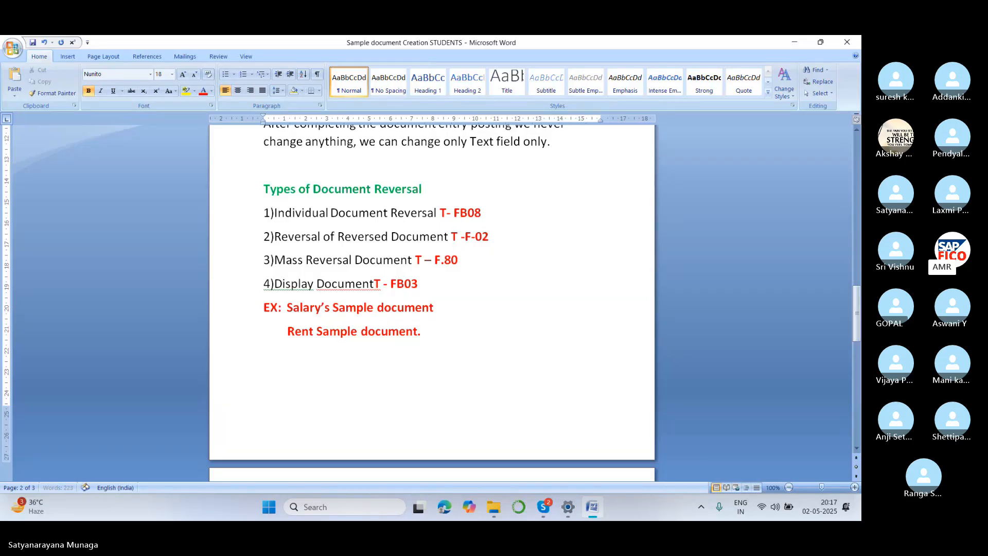
{"action": "key", "text": "BackSpace"}
{"action": "key", "text": "BackSpace"}
{"action": "key", "text": "BackSpace"}
{"action": "key", "text": "BackSpace"}
{"action": "key", "text": "BackSpace"}
{"action": "key", "text": "BackSpace"}
{"action": "key", "text": "BackSpace"}
{"action": "key", "text": "BackSpace"}
{"action": "key", "text": "BackSpace"}
{"action": "key", "text": "BackSpace"}
{"action": "key", "text": "BackSpace"}
{"action": "key", "text": "BackSpace"}
{"action": "key", "text": "BackSpace"}
{"action": "key", "text": "BackSpace"}
{"action": "key", "text": "BackSpace"}
{"action": "key", "text": "BackSpace"}
{"action": "key", "text": "BackSpace"}
{"action": "key", "text": "BackSpace"}
{"action": "key", "text": "BackSpace"}
{"action": "key", "text": "BackSpace"}
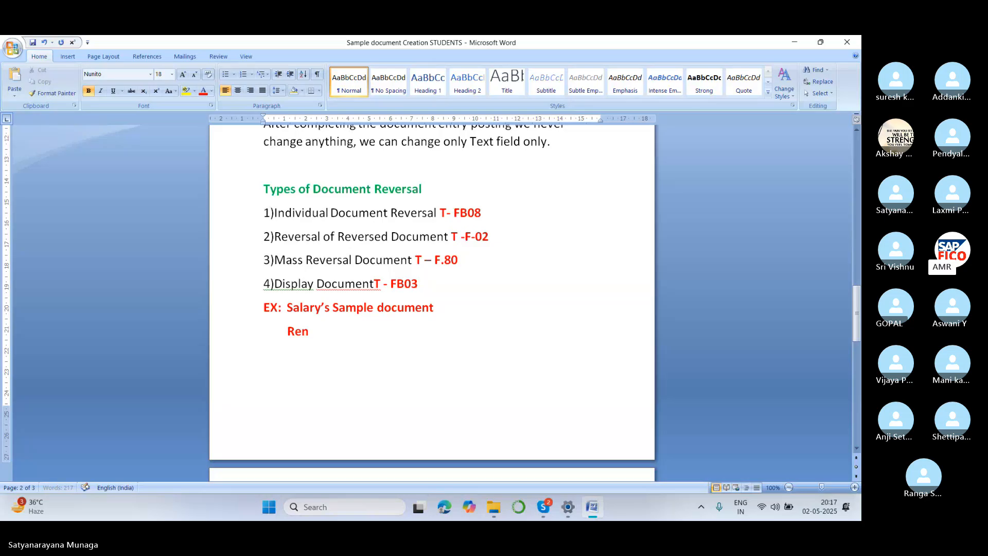
{"action": "key", "text": "BackSpace"}
{"action": "key", "text": "BackSpace"}
{"action": "key", "text": "BackSpace"}
{"action": "key", "text": "BackSpace"}
{"action": "key", "text": "BackSpace"}
{"action": "key", "text": "BackSpace"}
{"action": "key", "text": "BackSpace"}
{"action": "key", "text": "BackSpace"}
{"action": "key", "text": "BackSpace"}
{"action": "key", "text": "BackSpace"}
{"action": "key", "text": "BackSpace"}
{"action": "key", "text": "BackSpace"}
{"action": "key", "text": "BackSpace"}
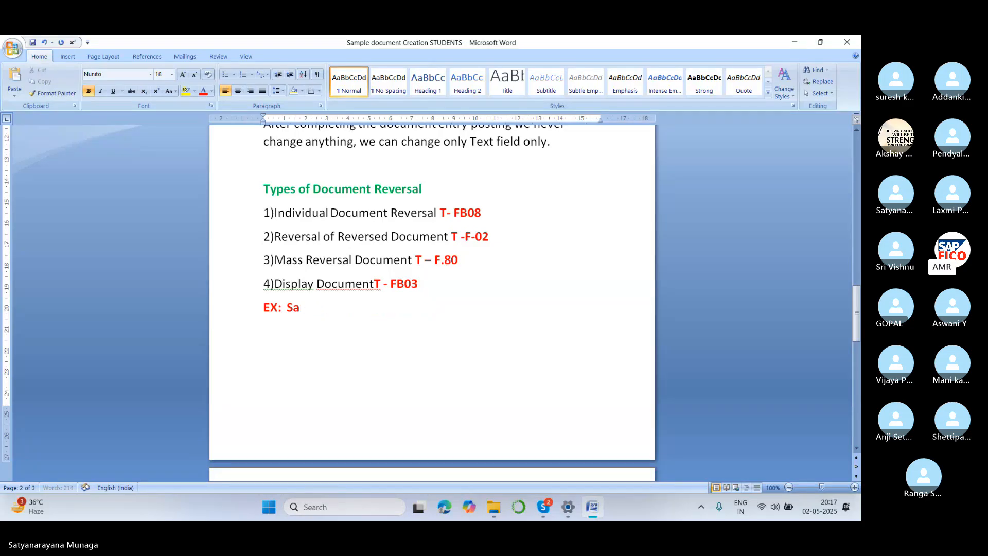
{"action": "key", "text": "BackSpace"}
{"action": "key", "text": "BackSpace"}
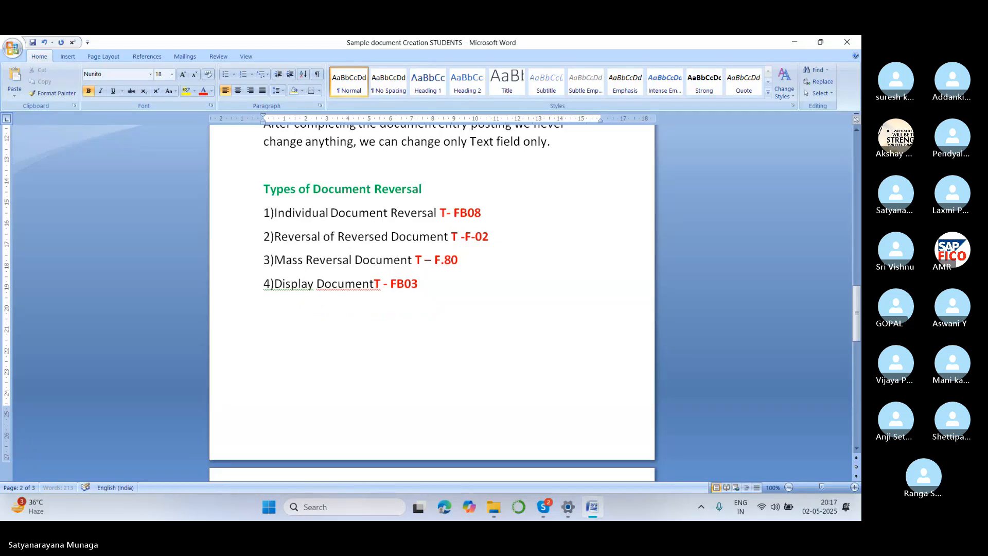
Paste the copied salary, rent and water bill examples on the blank line above the Sample Document Refer (F-01) line.
{"action": "scroll", "coordinate": [445, 232], "scroll_direction": "up", "scroll_amount": 15}
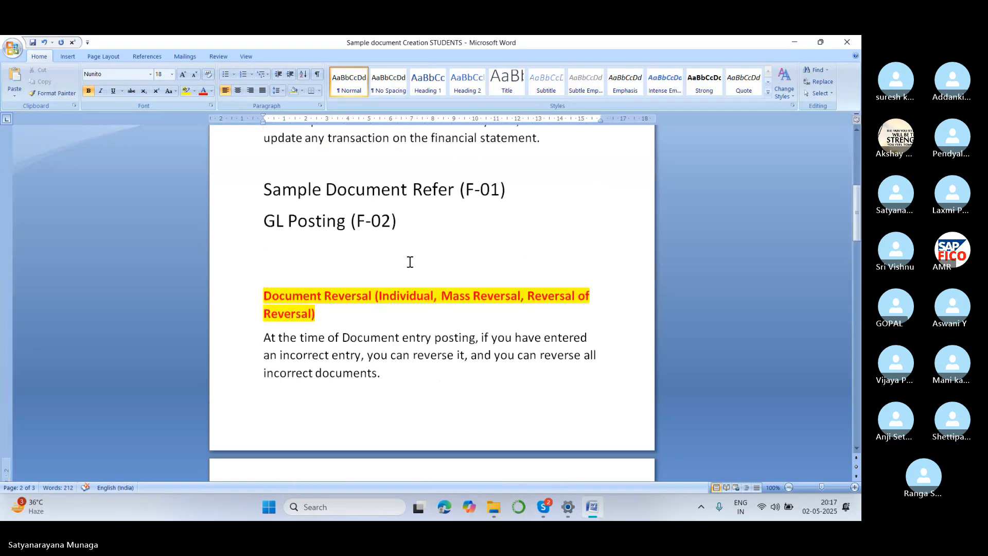
{"action": "scroll", "coordinate": [408, 262], "scroll_direction": "up", "scroll_amount": 3}
{"action": "scroll", "coordinate": [408, 262], "scroll_direction": "down", "scroll_amount": 2}
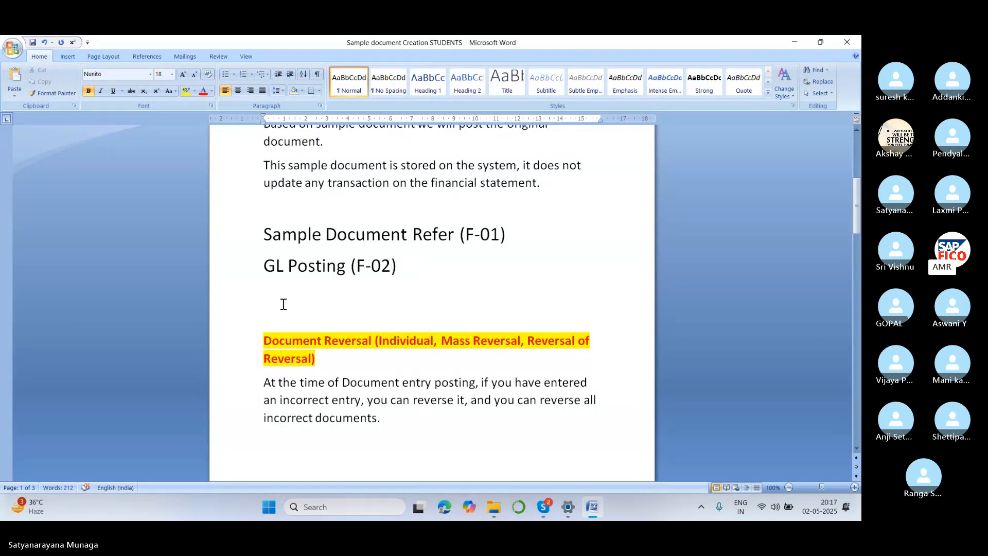
{"action": "scroll", "coordinate": [283, 303], "scroll_direction": "up", "scroll_amount": 1}
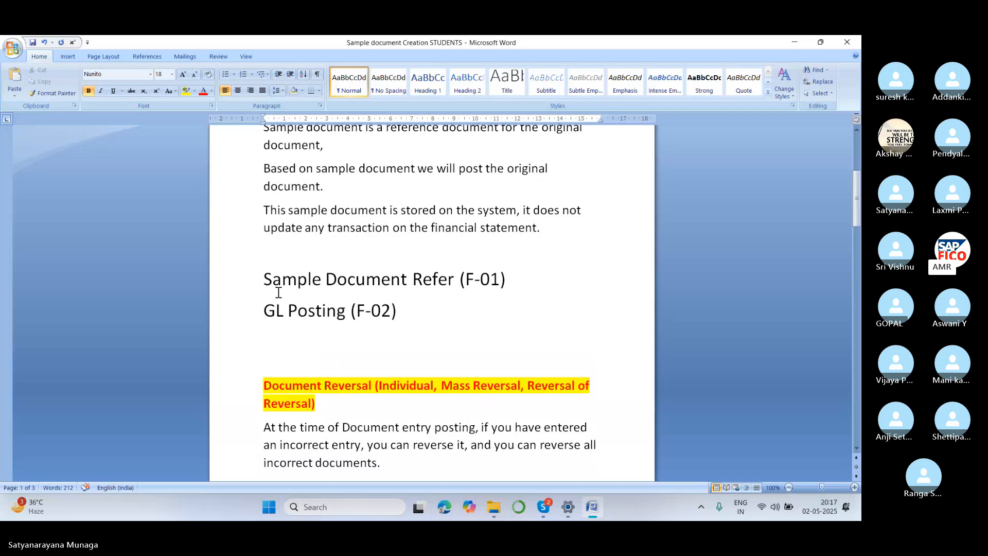
{"action": "left_click", "coordinate": [283, 250]}
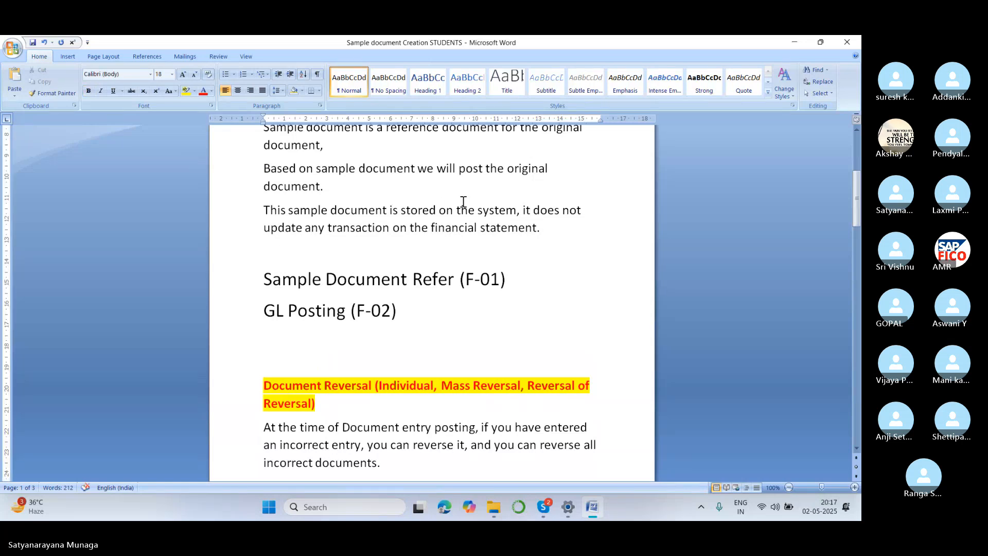
{"action": "left_click", "coordinate": [274, 249]}
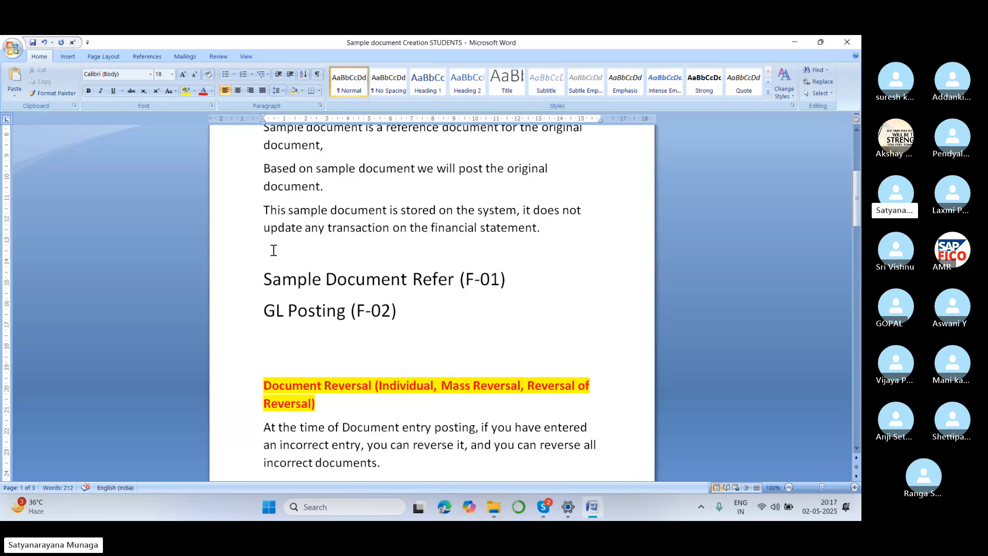
{"action": "type", "text": "EX:\tSalary’s Sample document \tRent Sample document. \tWater Bill Sample document"}
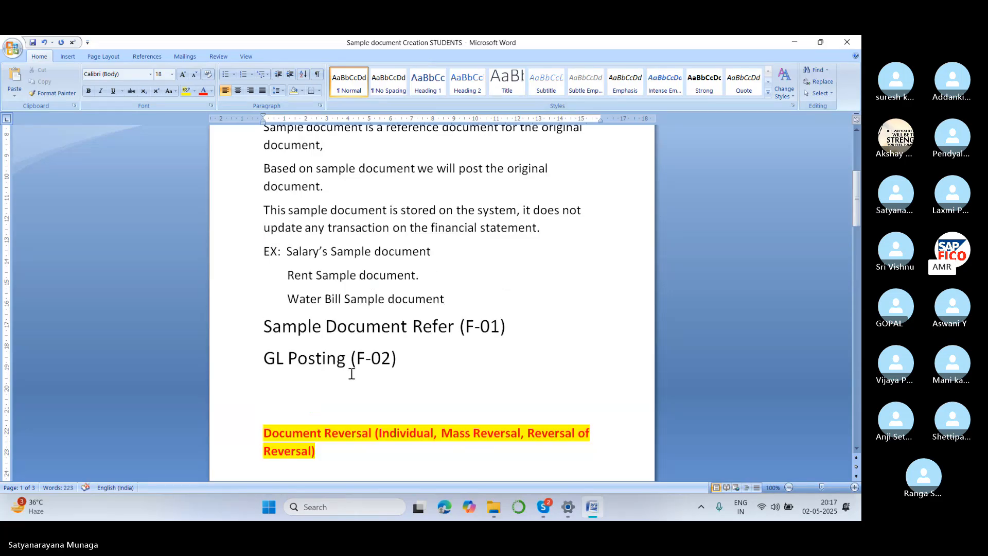
Add blank lines above the highlighted Document Reversal heading to move it to the start of the following page.
{"action": "scroll", "coordinate": [348, 375], "scroll_direction": "down", "scroll_amount": 2}
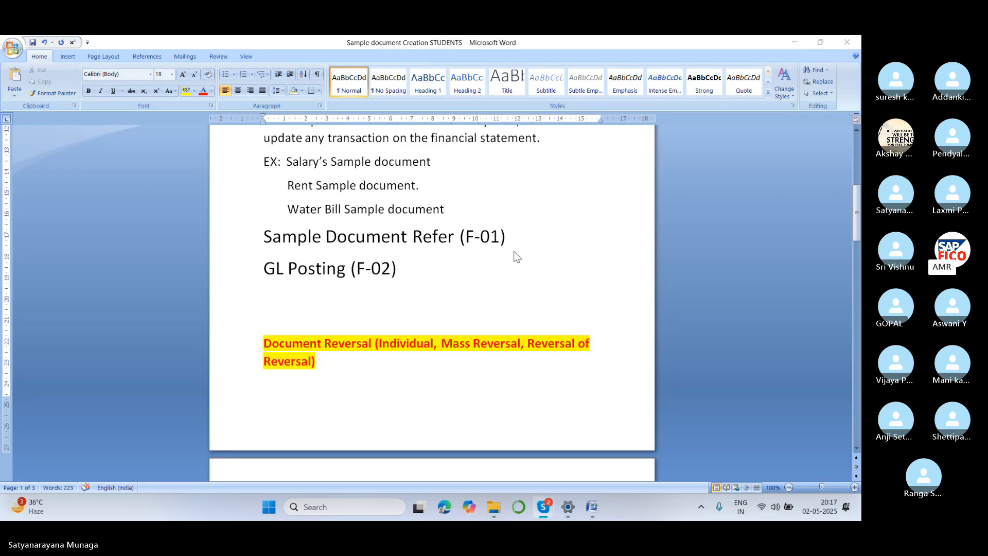
{"action": "scroll", "coordinate": [514, 258], "scroll_direction": "down", "scroll_amount": 2}
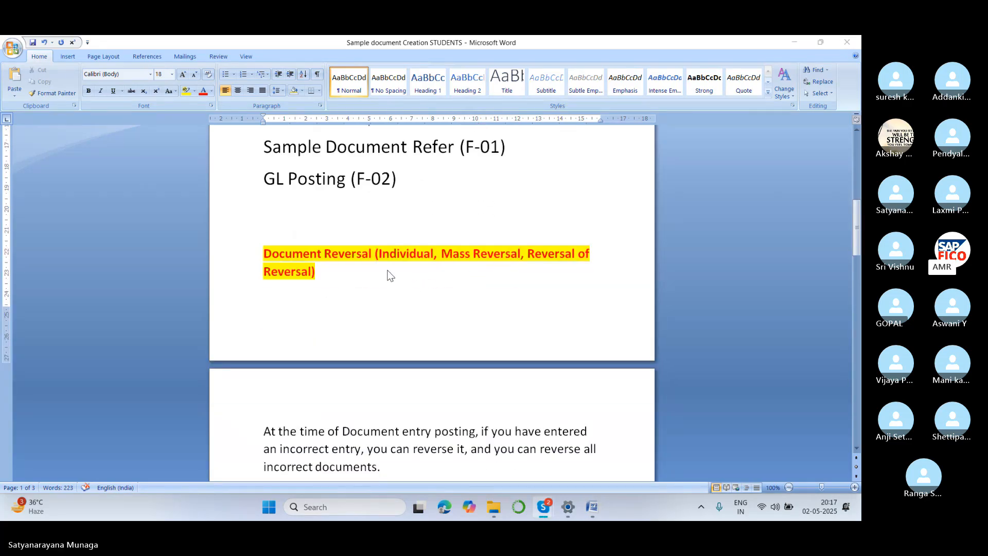
{"action": "left_click", "coordinate": [271, 231]}
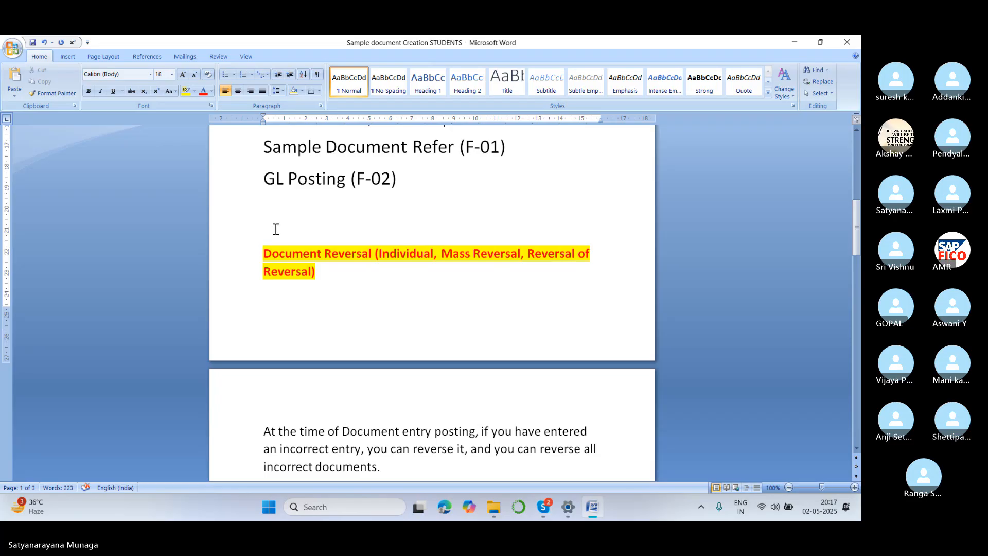
{"action": "key", "text": "Return"}
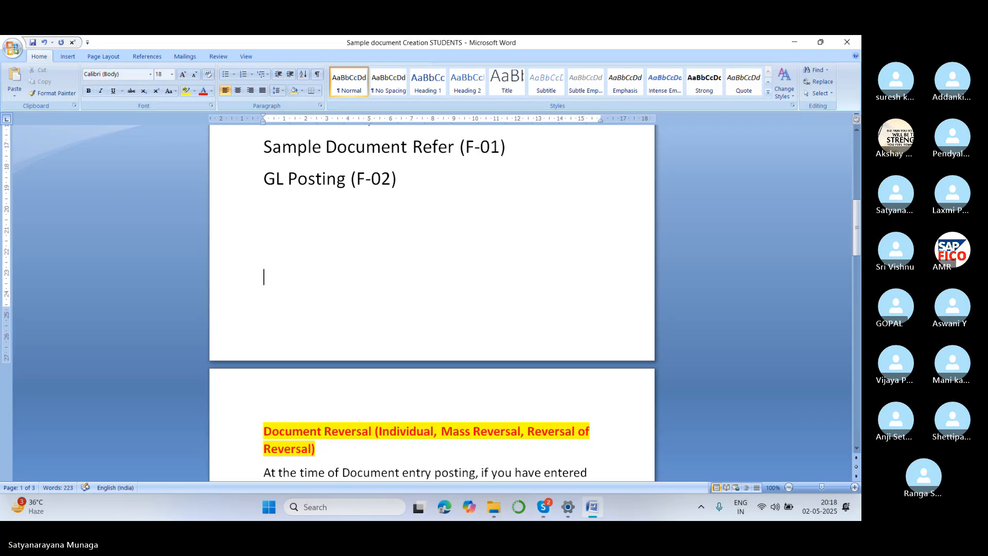
Insert a blank line between the financial statement paragraph and the EX: Salary's Sample document line.
{"action": "scroll", "coordinate": [335, 260], "scroll_direction": "up", "scroll_amount": 5}
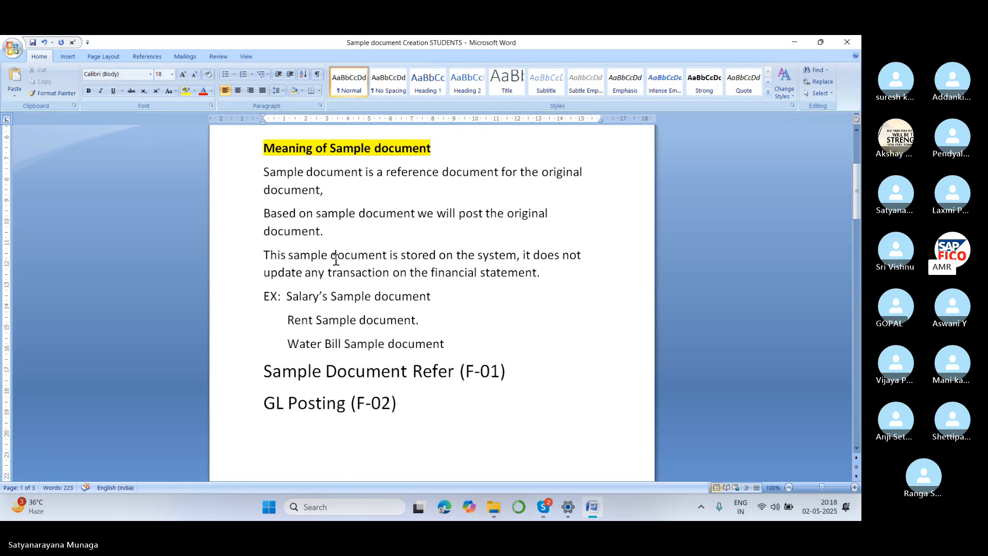
{"action": "left_click", "coordinate": [546, 273]}
{"action": "key", "text": "Return"}
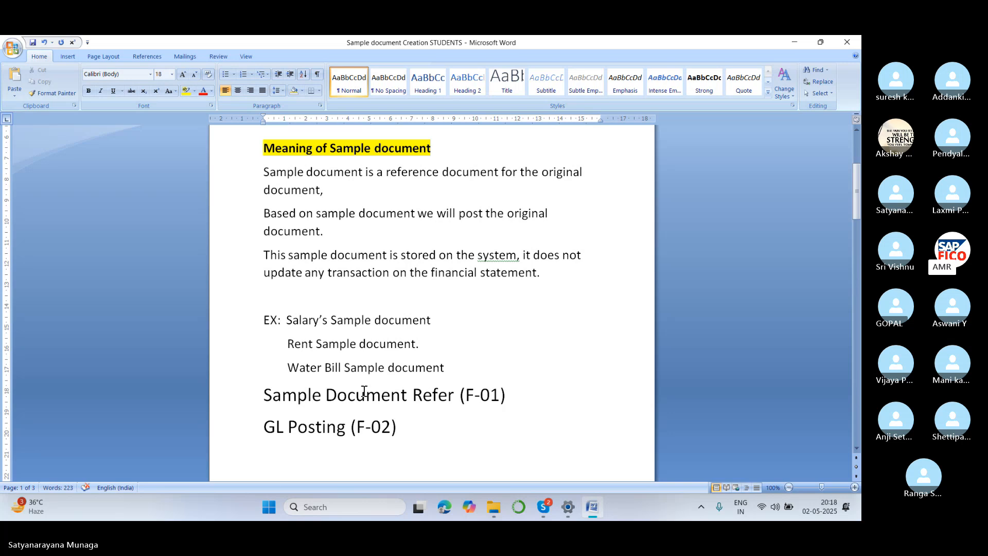
Add the line "CREATE NUMBER RANGE T CODE OBA7 OR FBN1" below the Water Bill Sample document example.
{"action": "left_click", "coordinate": [453, 365]}
{"action": "key", "text": "Return"}
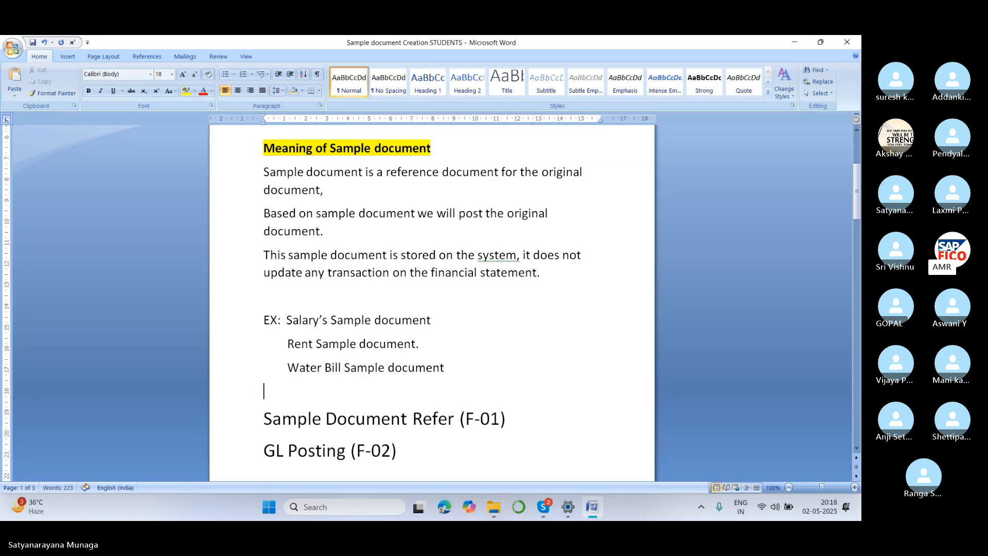
{"action": "scroll", "coordinate": [386, 326], "scroll_direction": "down", "scroll_amount": 3}
{"action": "scroll", "coordinate": [385, 327], "scroll_direction": "up", "scroll_amount": 3}
{"action": "key", "text": "Caps_Lock"}
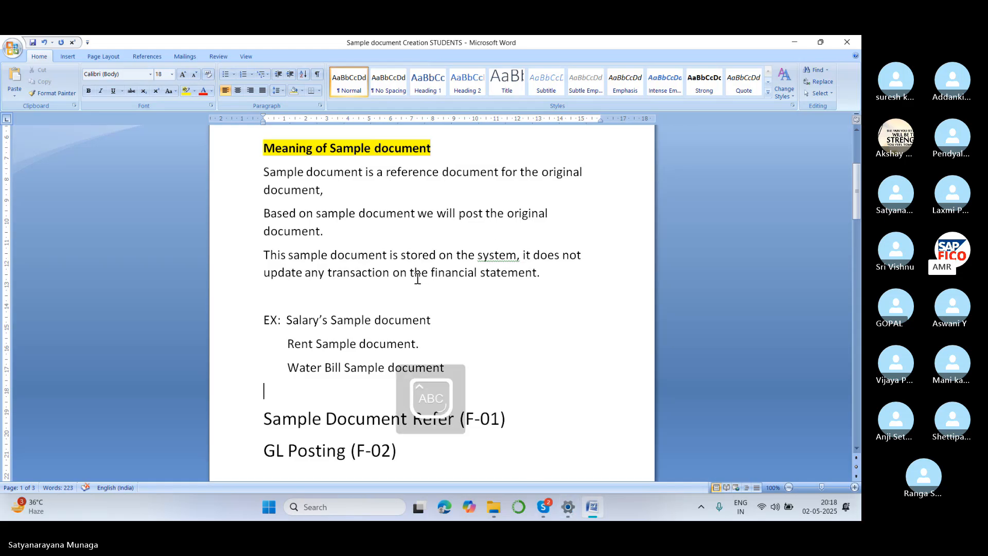
{"action": "type", "text": "CREAT"}
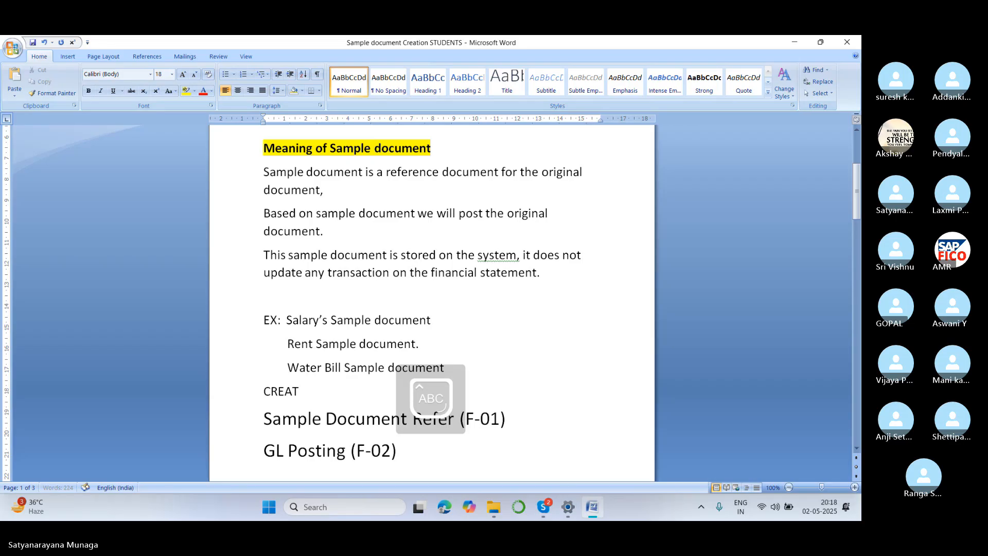
{"action": "type", "text": "E NUMBER "}
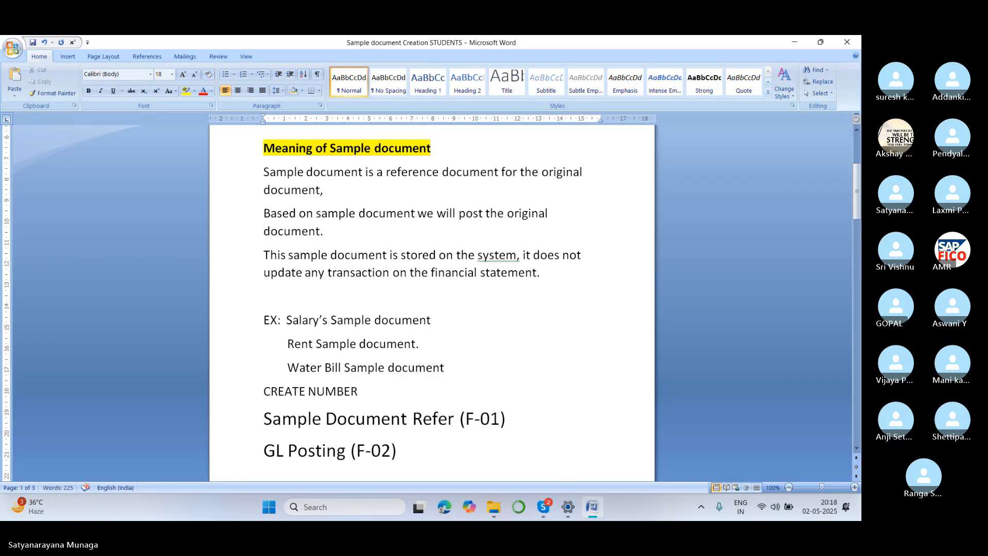
{"action": "type", "text": "RANGE T CO"}
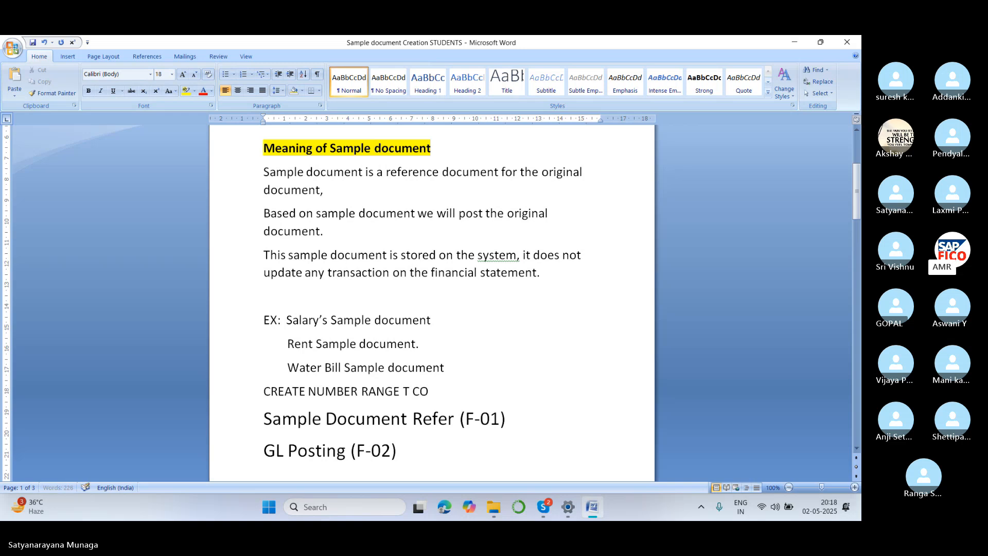
{"action": "type", "text": "DE OBA7"}
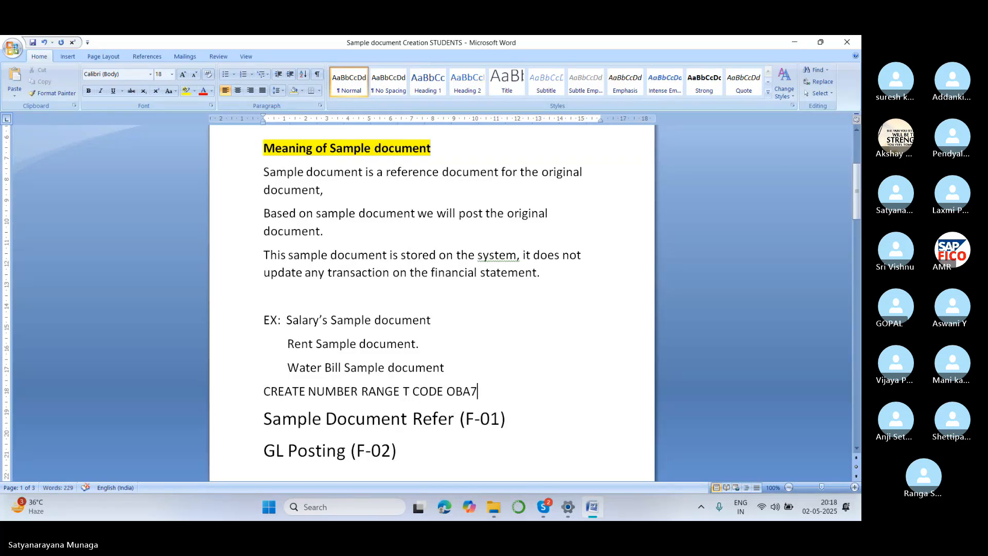
{"action": "type", "text": " OR FBN"}
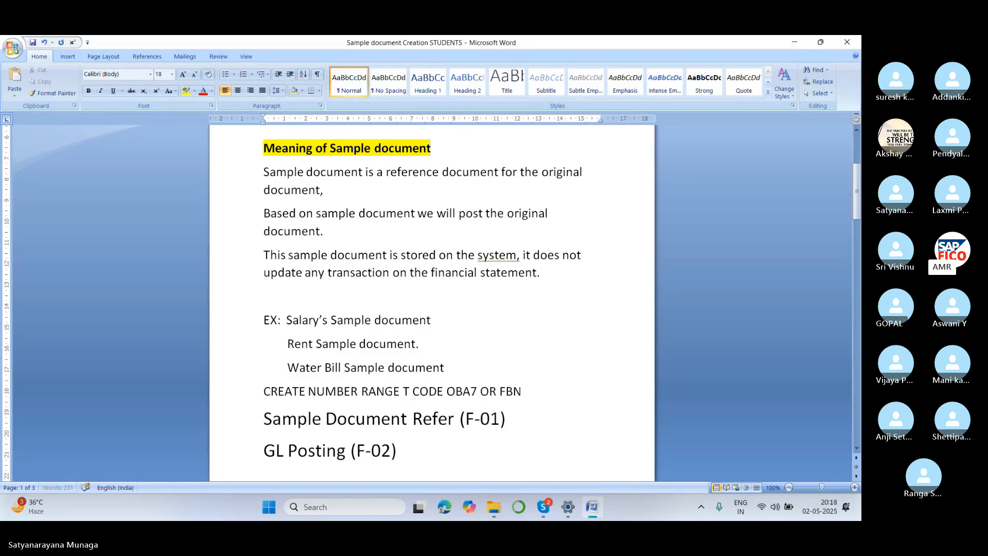
{"action": "type", "text": "1"}
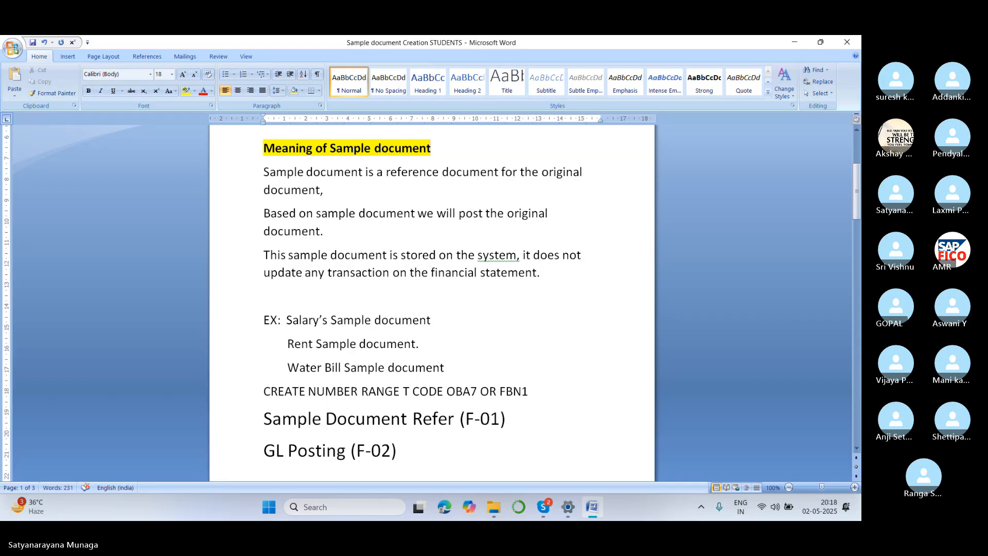
Put parentheses around OR in the number range line and save the document.
{"action": "left_click", "coordinate": [497, 391]}
{"action": "type", "text": ")"}
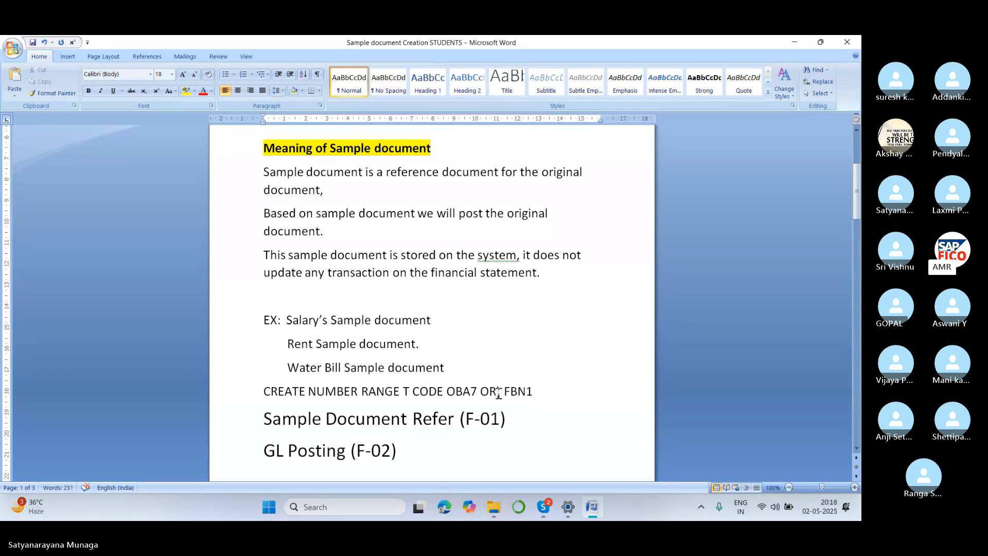
{"action": "type", "text": "("}
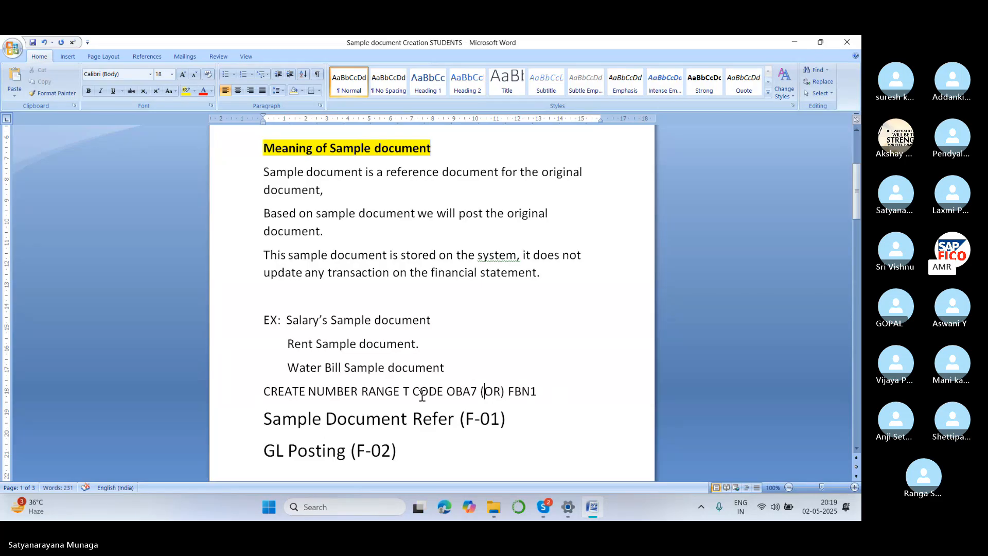
{"action": "key", "text": "ctrl+s"}
{"action": "left_click", "coordinate": [542, 391]}
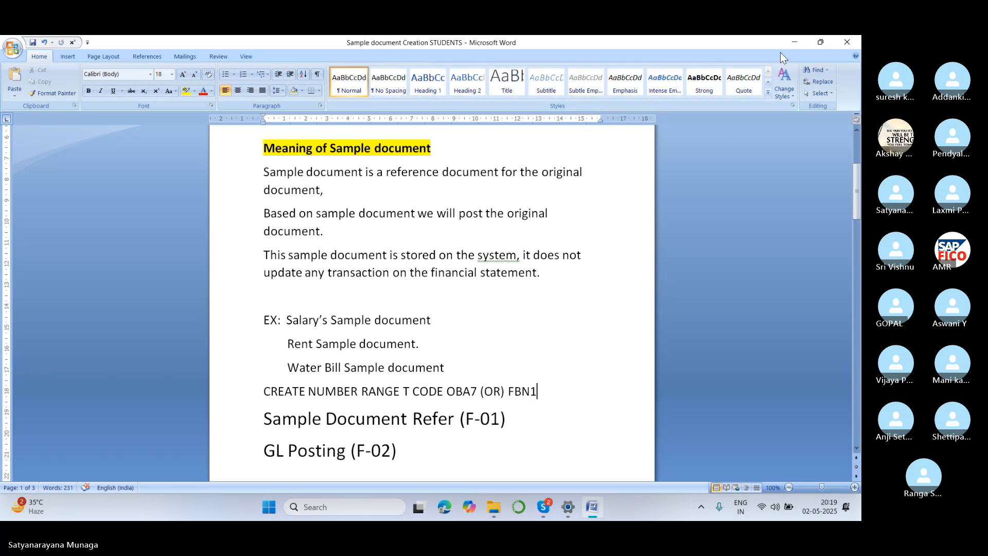
Switch from Word to SAP Logon, maximize it and open the sap ecc connection's login screen.
{"action": "left_click", "coordinate": [791, 42]}
{"action": "left_click", "coordinate": [792, 44]}
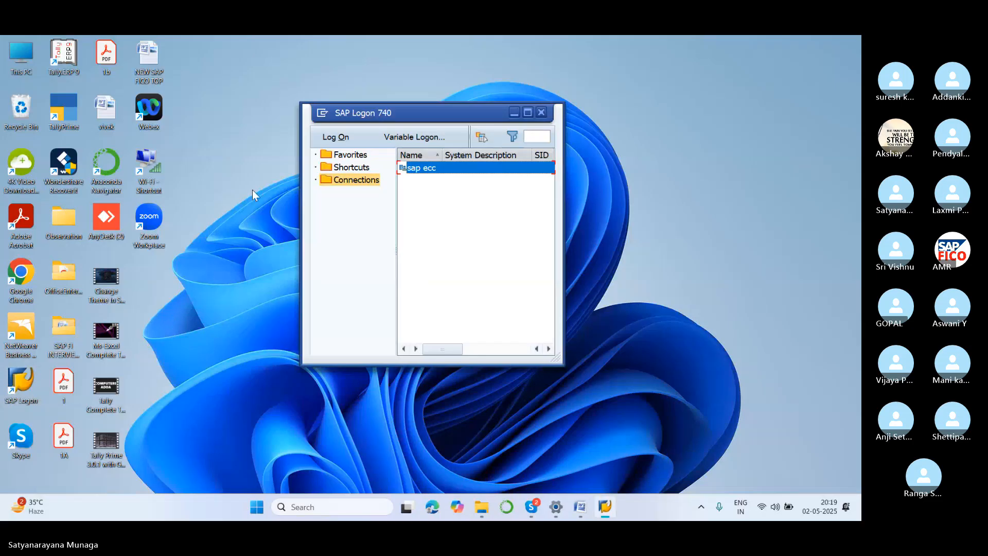
{"action": "left_click_drag", "start_coordinate": [410, 119], "coordinate": [323, 122]}
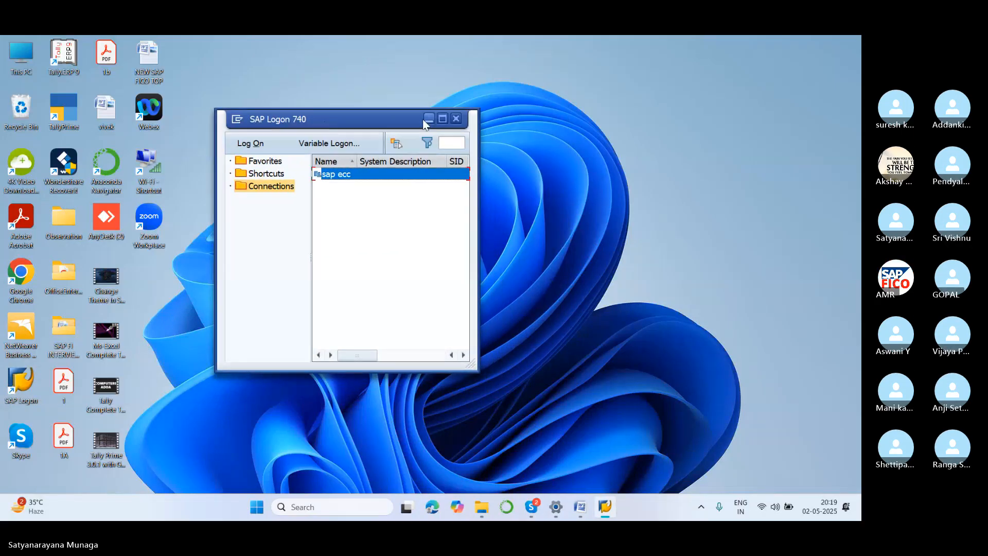
{"action": "left_click", "coordinate": [441, 118]}
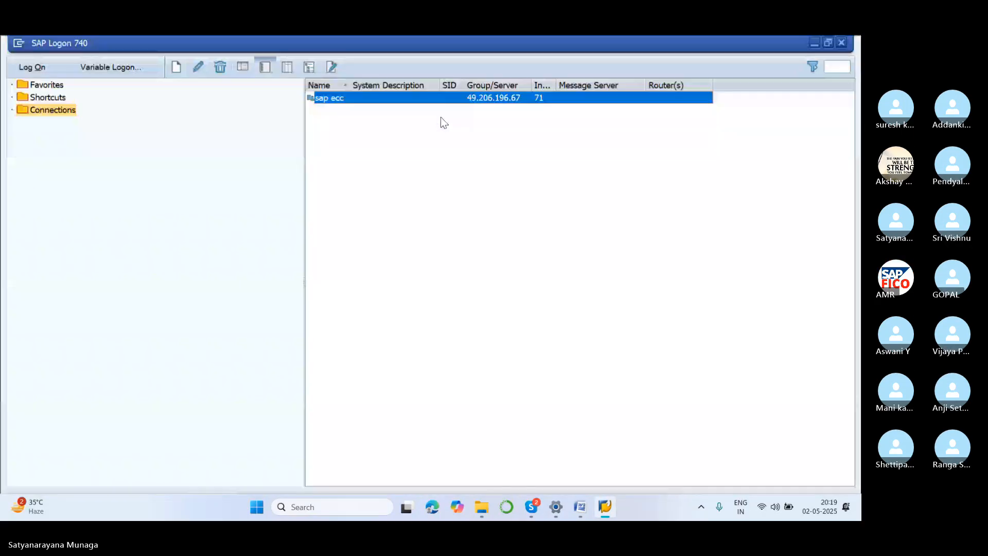
{"action": "left_click", "coordinate": [21, 67]}
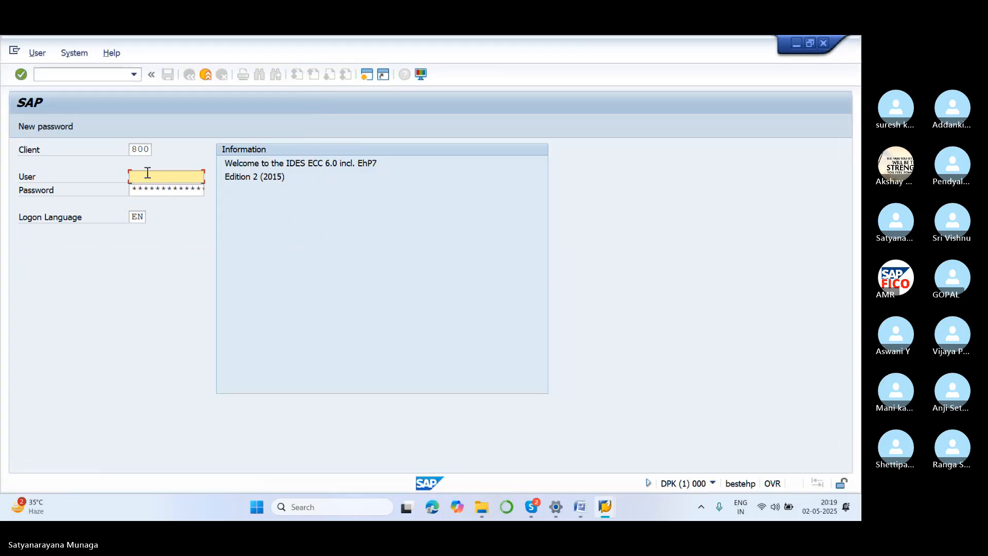
Enter the user ID and the account password for client 800 and log in to SAP.
{"action": "type", "text": "7"}
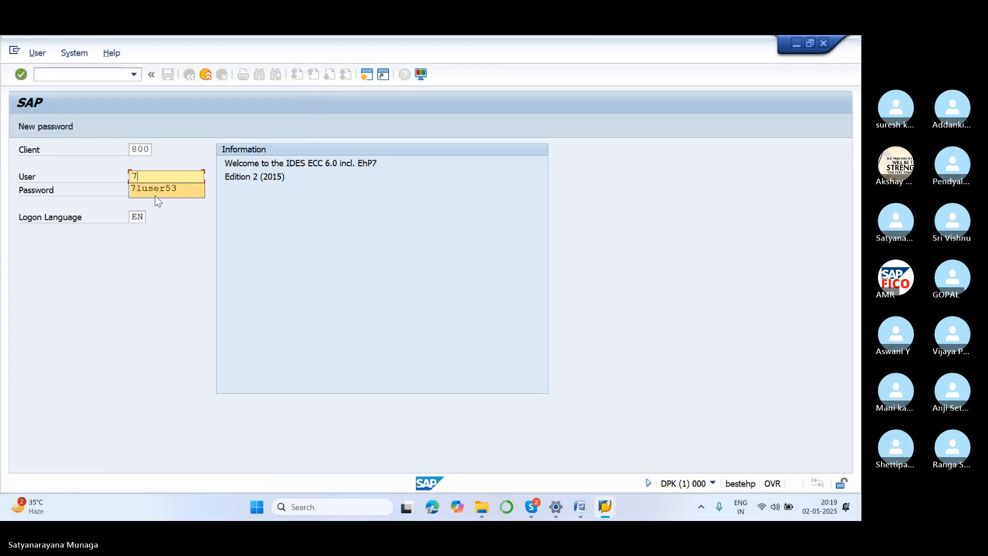
{"action": "left_click", "coordinate": [156, 194]}
{"action": "left_click", "coordinate": [157, 191]}
{"action": "key", "text": "Caps_Lock"}
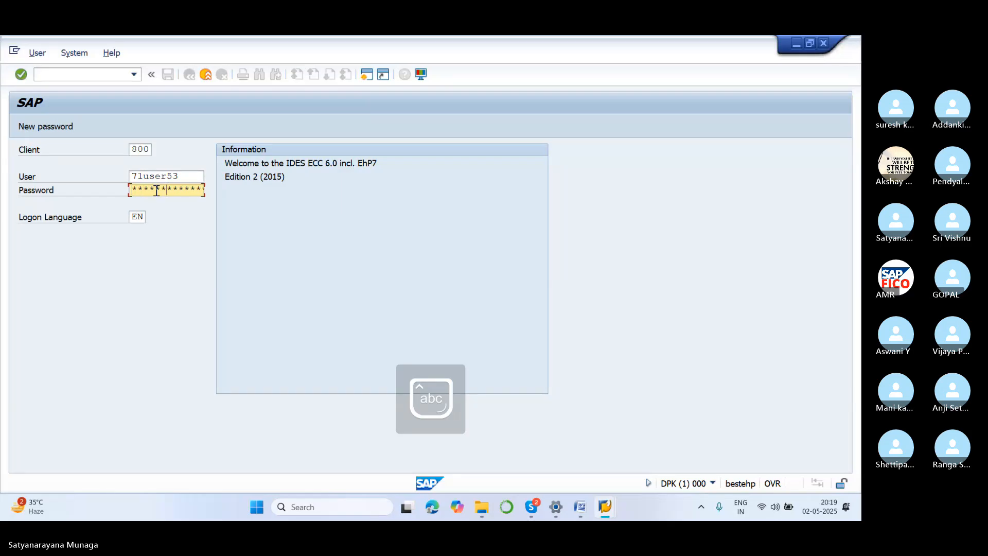
{"action": "key", "text": "Return"}
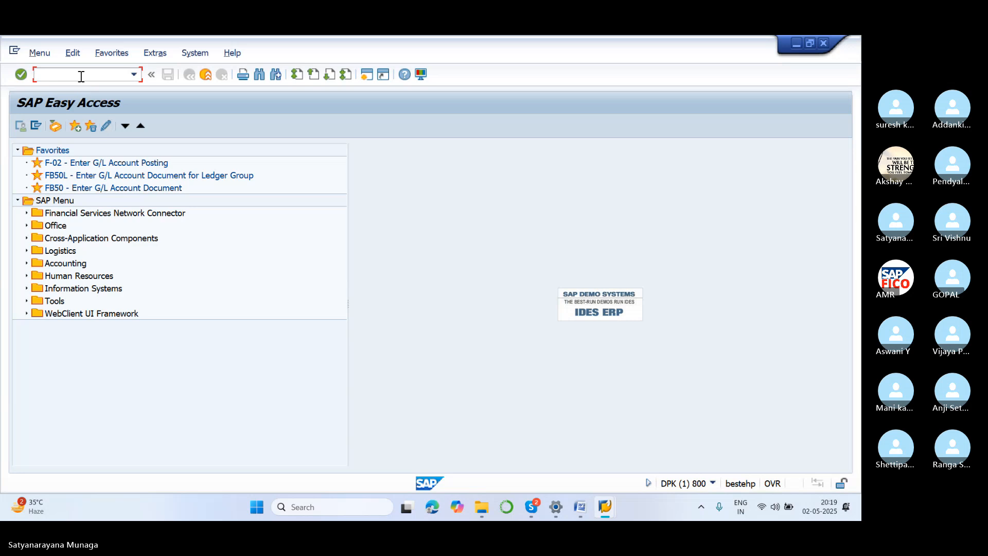
Run transaction FBN1 and open the accounting document number range intervals of company code SA99 for editing.
{"action": "key", "text": "Caps_Lock"}
{"action": "type", "text": "FBN"}
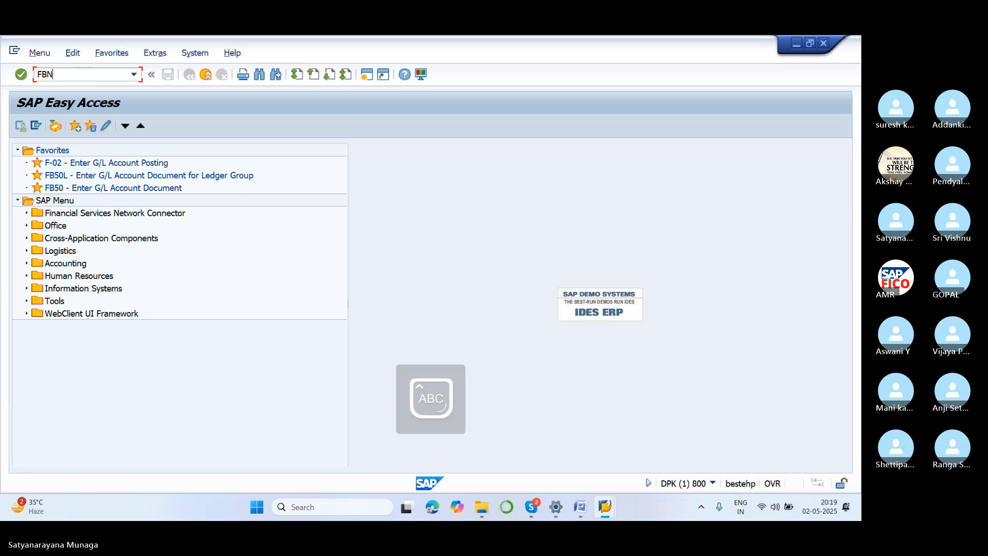
{"action": "type", "text": "1"}
{"action": "key", "text": "Return"}
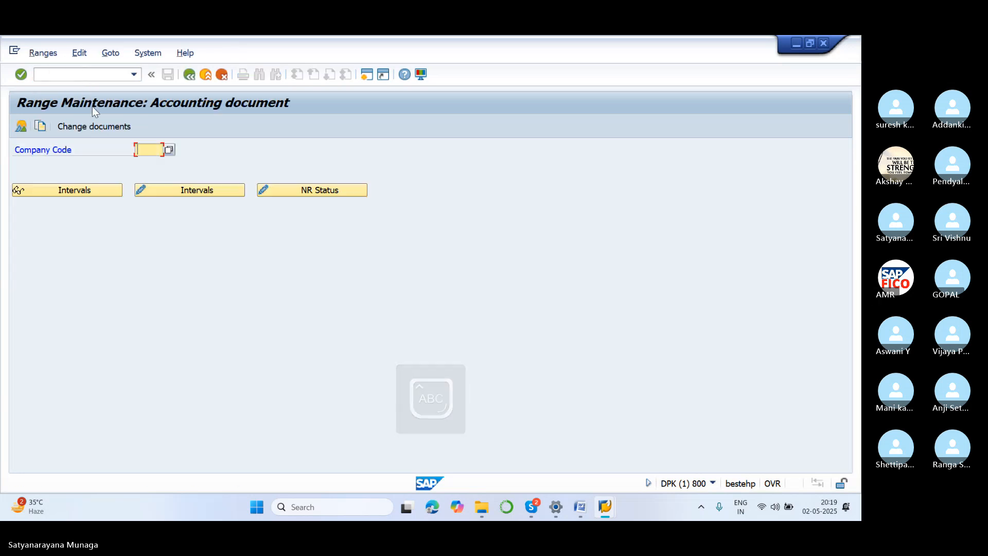
{"action": "type", "text": "SA99"}
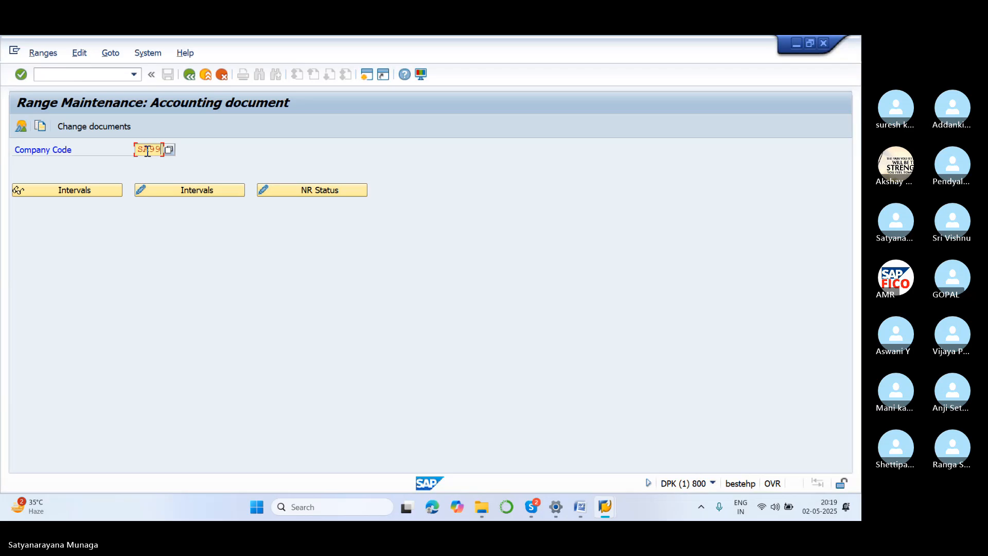
{"action": "left_click", "coordinate": [173, 191]}
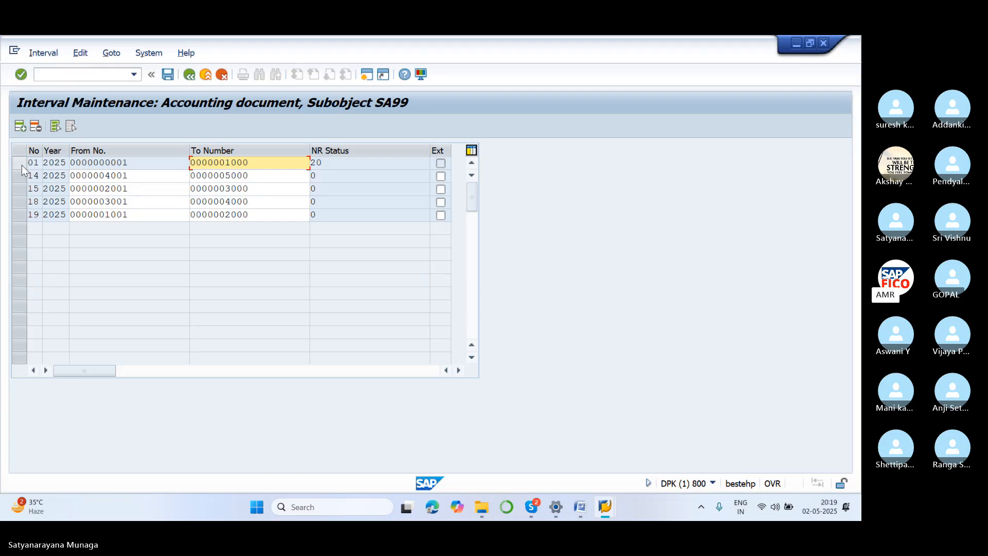
Insert a new number range interval line with number X2 and year 2025.
{"action": "left_click", "coordinate": [20, 126]}
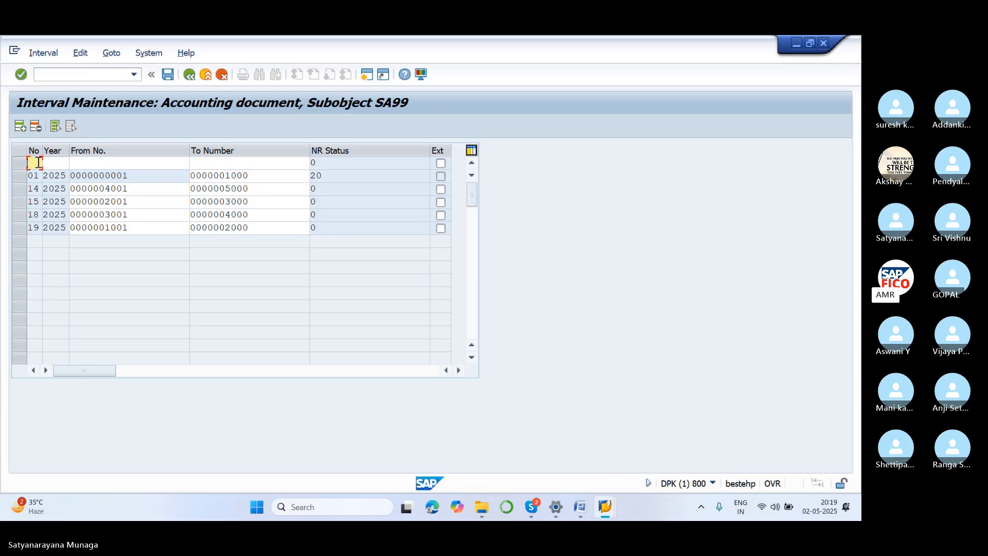
{"action": "type", "text": "02"}
{"action": "key", "text": "BackSpace"}
{"action": "key", "text": "BackSpace"}
{"action": "type", "text": "X"}
{"action": "left_click", "coordinate": [52, 163]}
{"action": "type", "text": "202"}
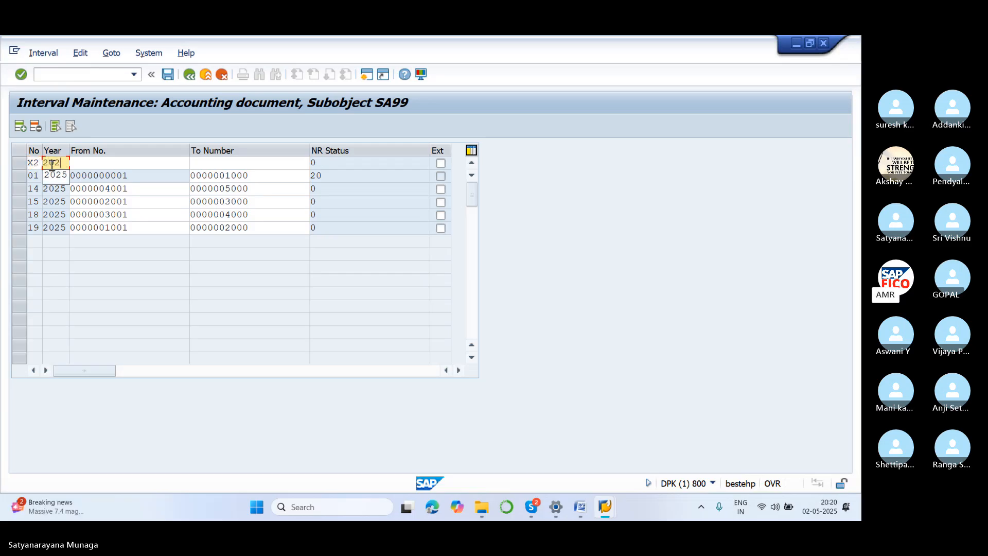
{"action": "type", "text": "5"}
{"action": "key", "text": "Tab"}
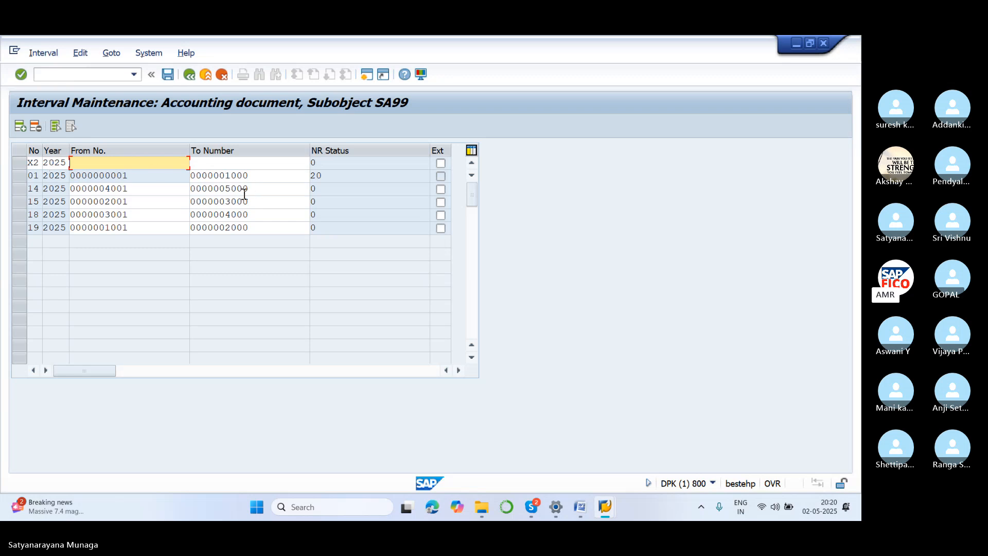
Set the X2 interval to run from 5001 to 6000 and save it, accepting the transport notice.
{"action": "type", "text": "5001"}
{"action": "left_click", "coordinate": [228, 163]}
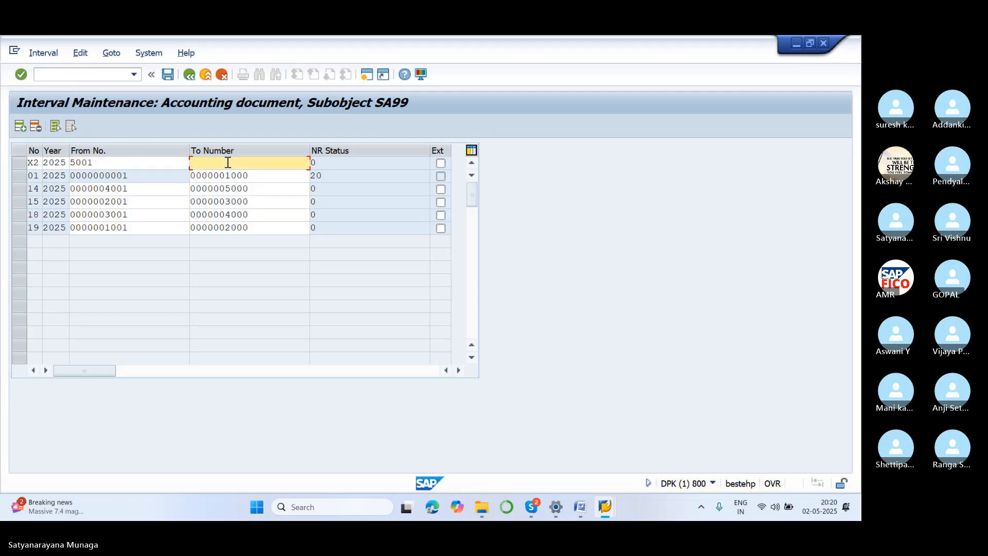
{"action": "type", "text": "6000"}
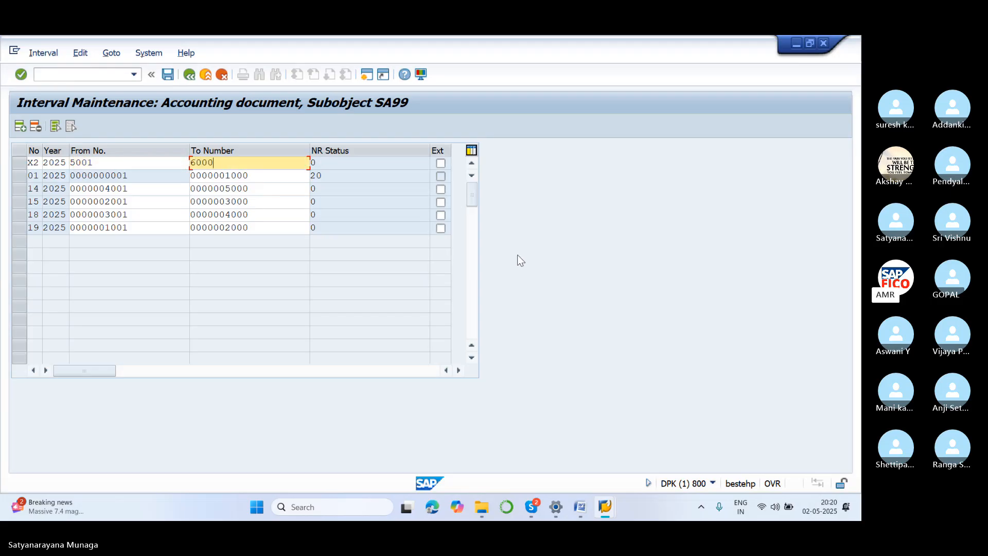
{"action": "key", "text": "Return"}
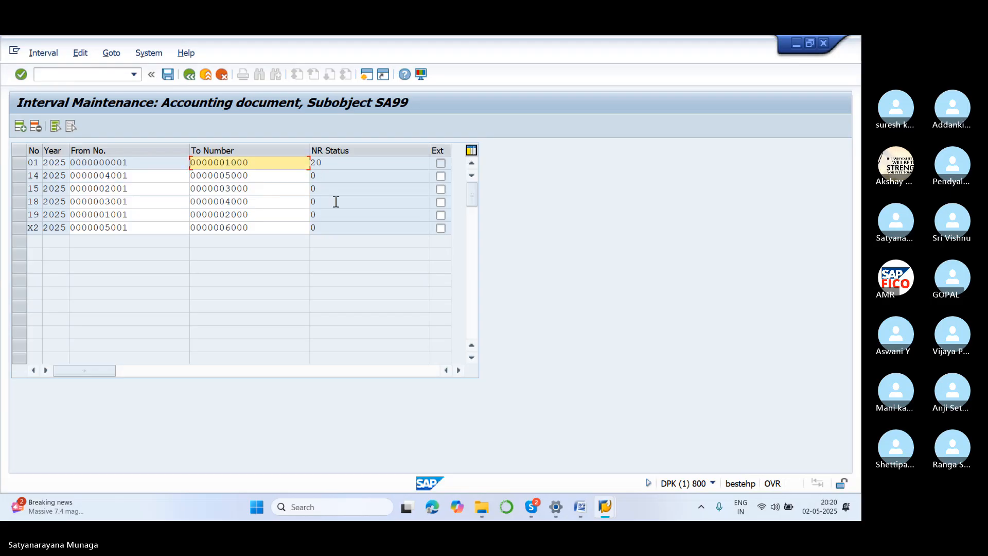
{"action": "left_click", "coordinate": [169, 78]}
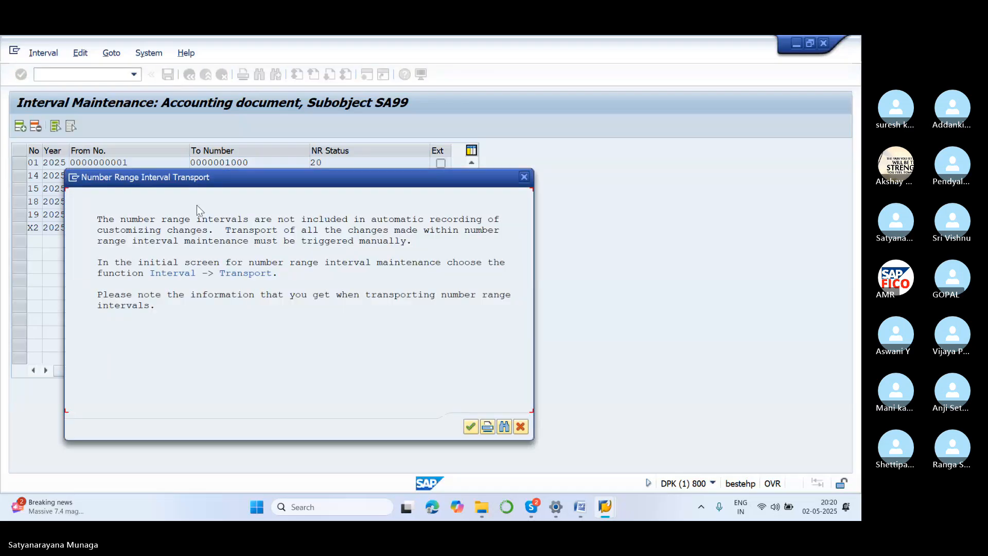
{"action": "left_click", "coordinate": [470, 426]}
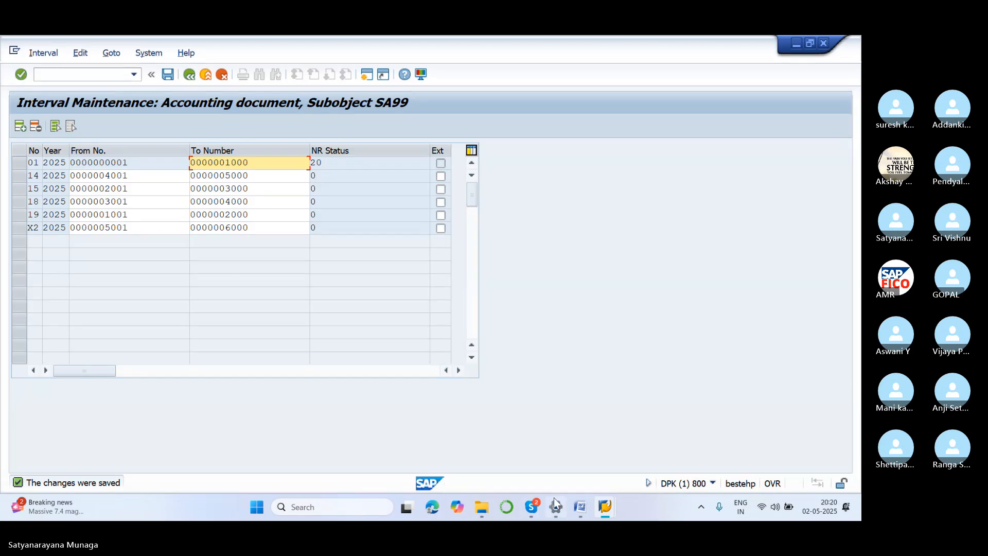
Switch to the Word notes to look up the sample document transaction code, and return to the SAP interval maintenance window.
{"action": "mouse_move", "coordinate": [584, 506]}
{"action": "left_click", "coordinate": [589, 424]}
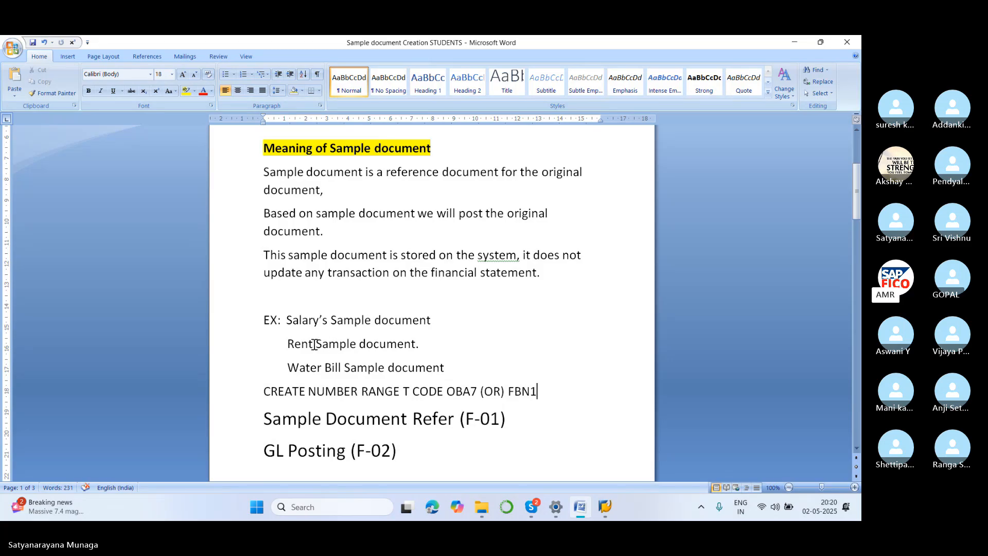
{"action": "mouse_move", "coordinate": [605, 507]}
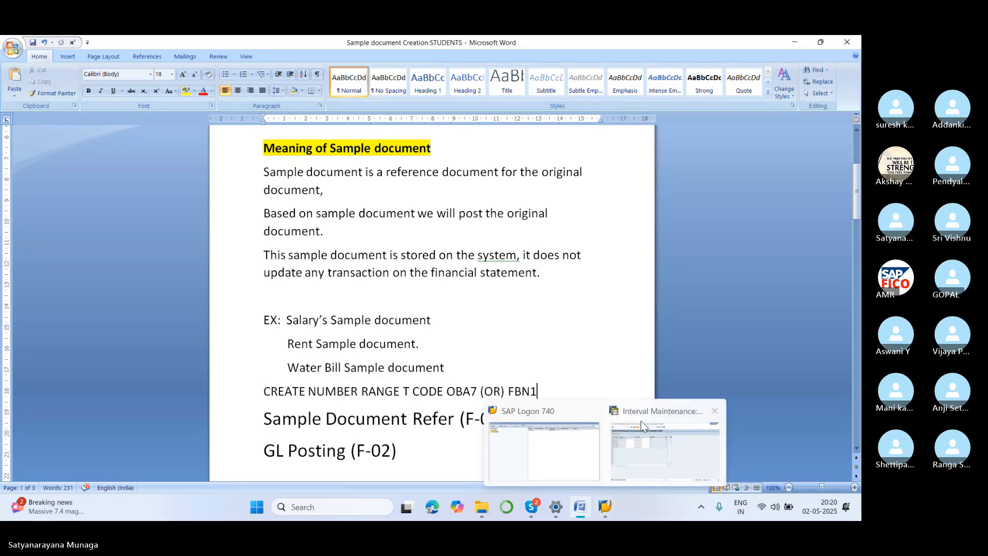
{"action": "left_click", "coordinate": [641, 426]}
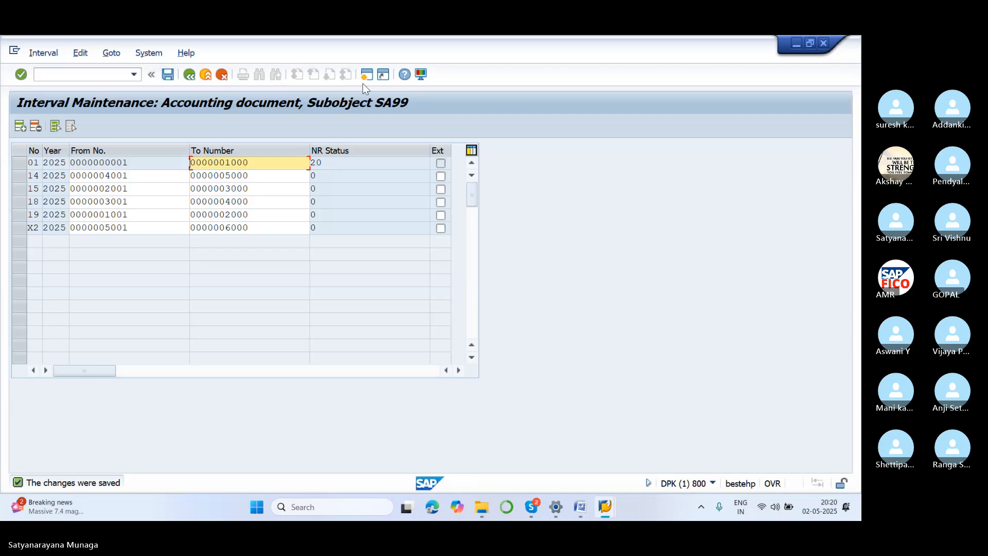
Leave interval maintenance and run transaction F-01 to enter a sample document.
{"action": "left_click", "coordinate": [79, 72]}
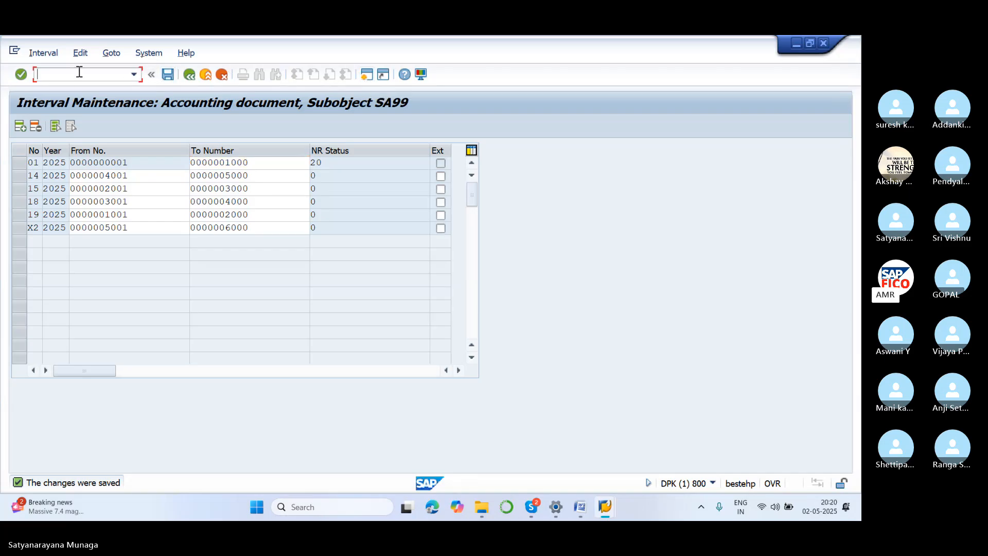
{"action": "type", "text": "/NF"}
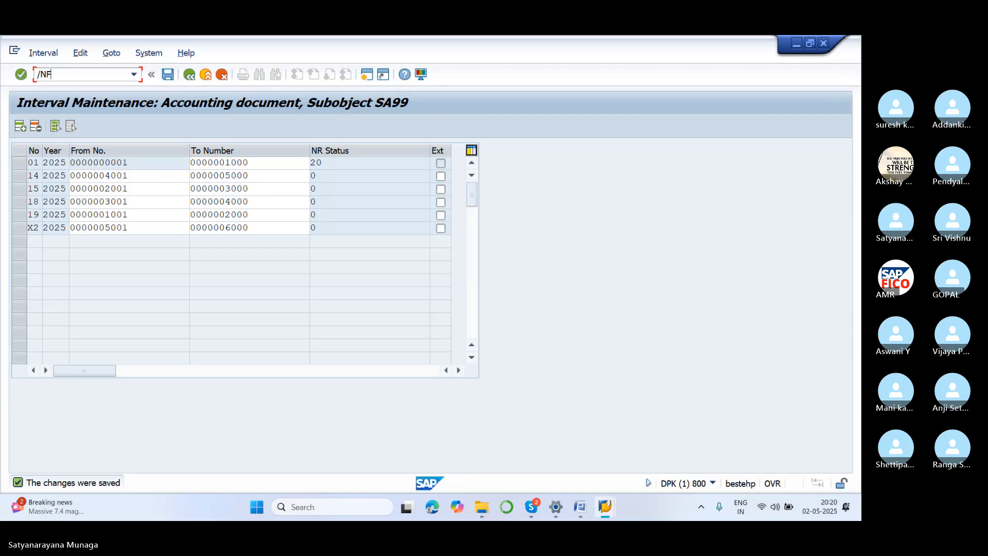
{"action": "type", "text": "-01"}
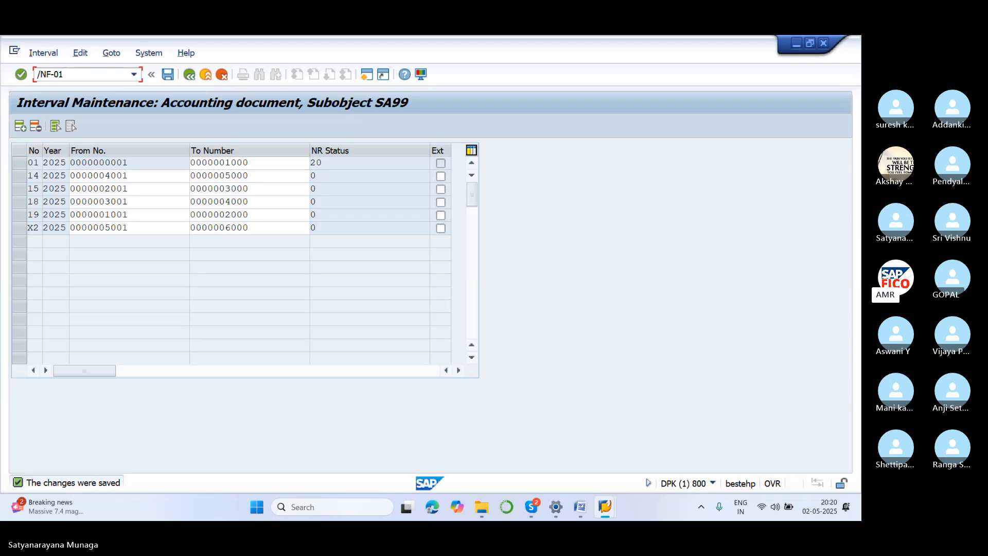
{"action": "key", "text": "Return"}
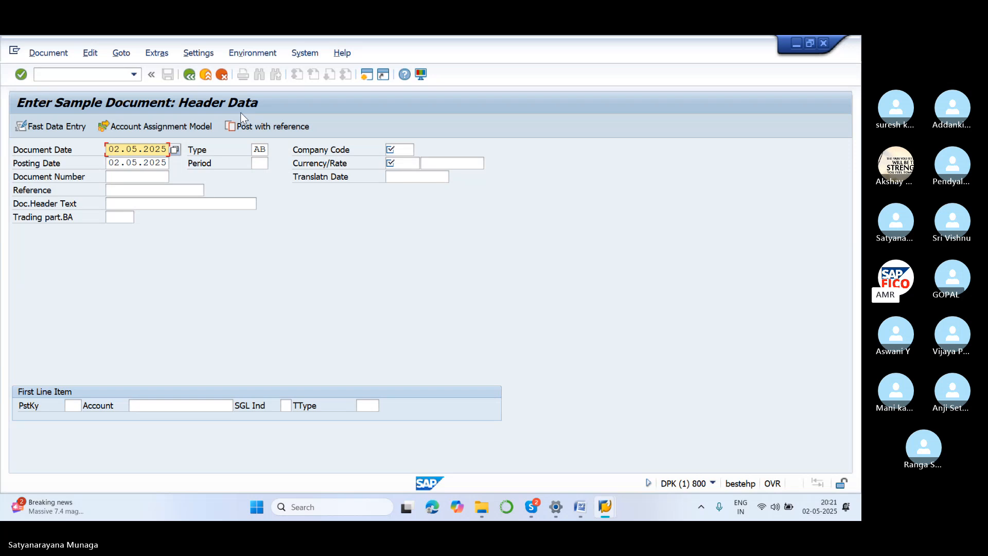
Set the sample document's type to SA, G/L account document.
{"action": "left_click", "coordinate": [263, 150]}
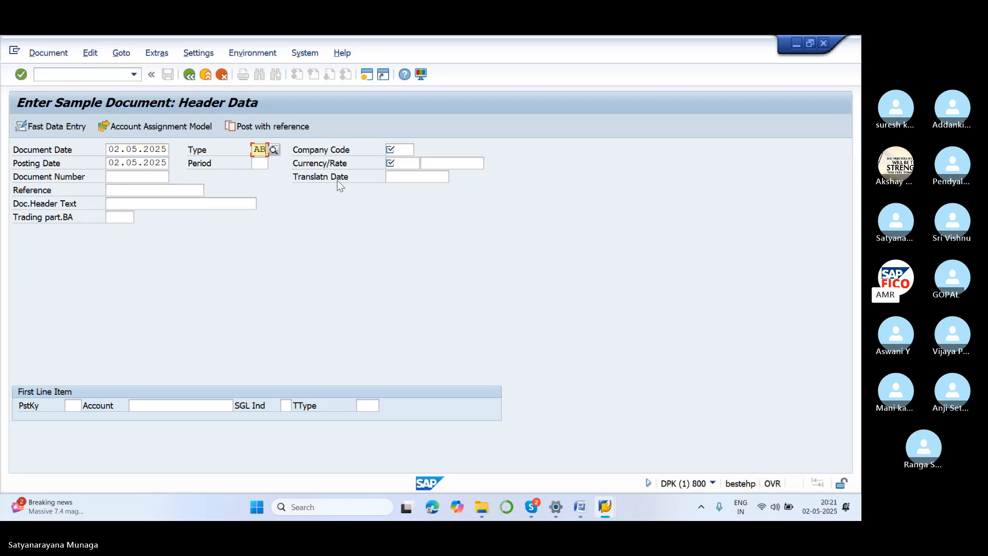
{"action": "left_click", "coordinate": [509, 194]}
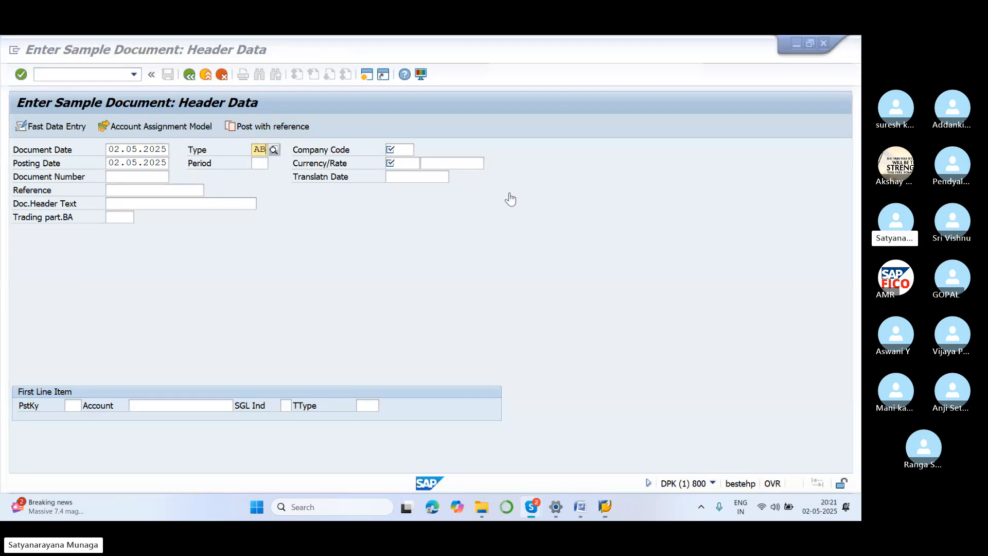
{"action": "left_click", "coordinate": [265, 150]}
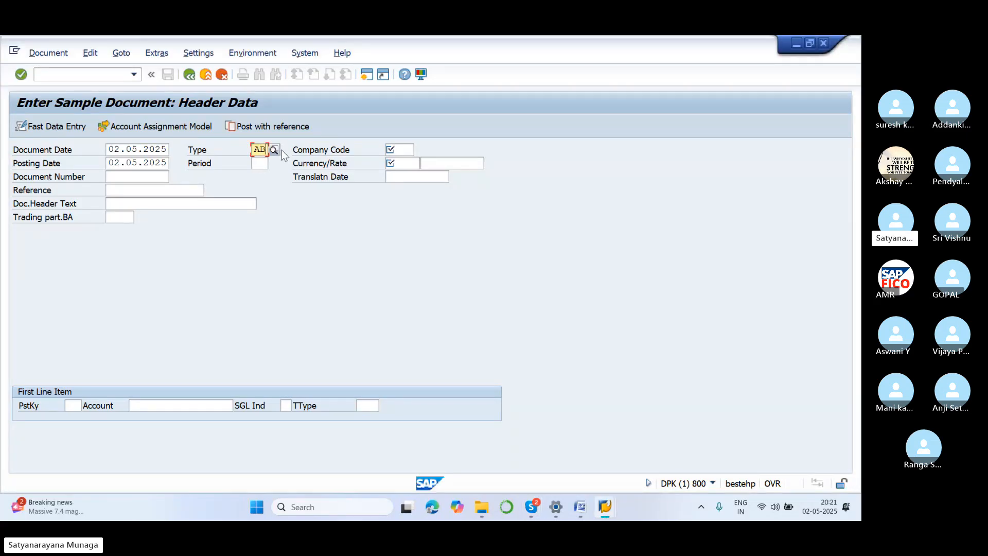
{"action": "key", "text": "BackSpace"}
{"action": "type", "text": "SA"}
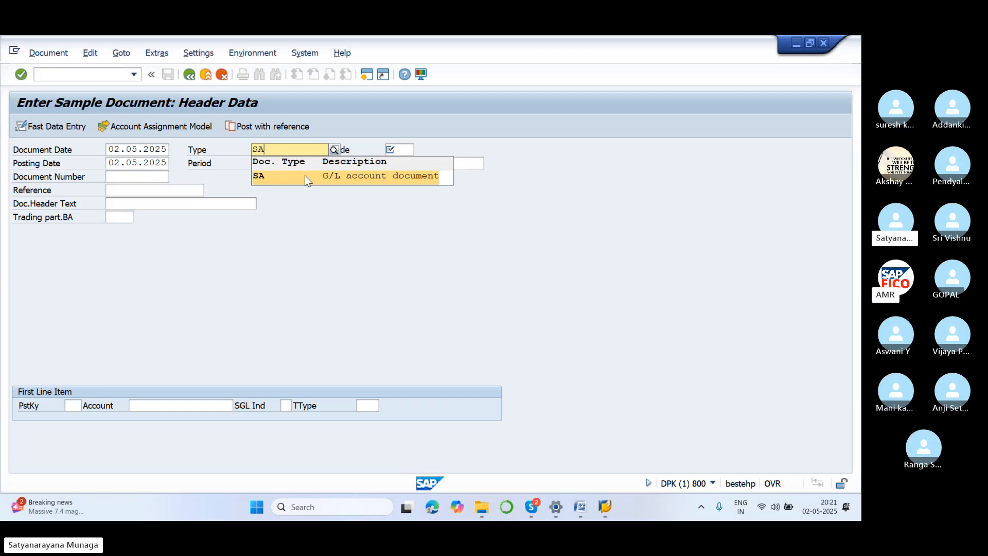
{"action": "left_click", "coordinate": [304, 175]}
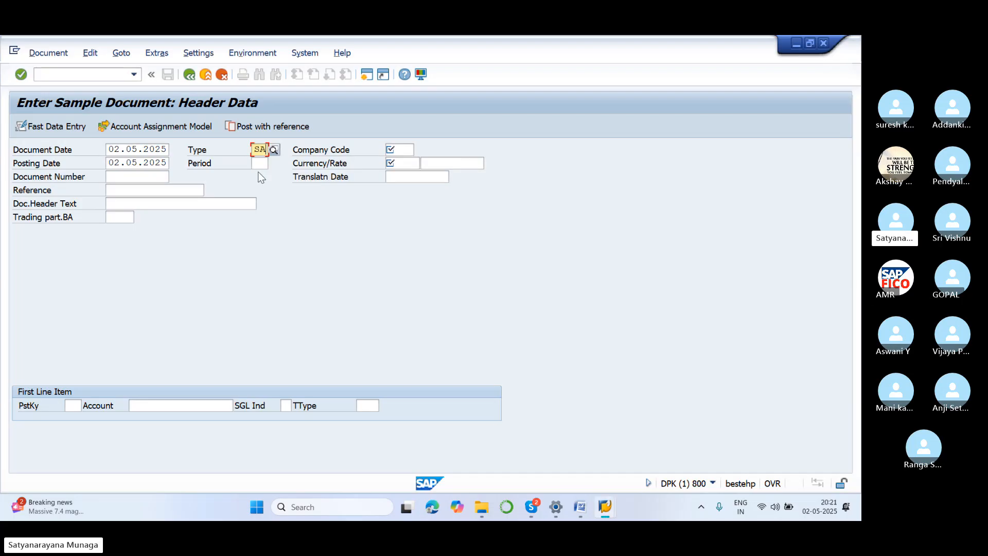
Fill in the document header with period 02, company code SA99 and currency INR.
{"action": "left_click", "coordinate": [259, 164]}
{"action": "type", "text": "05"}
{"action": "left_click", "coordinate": [400, 150]}
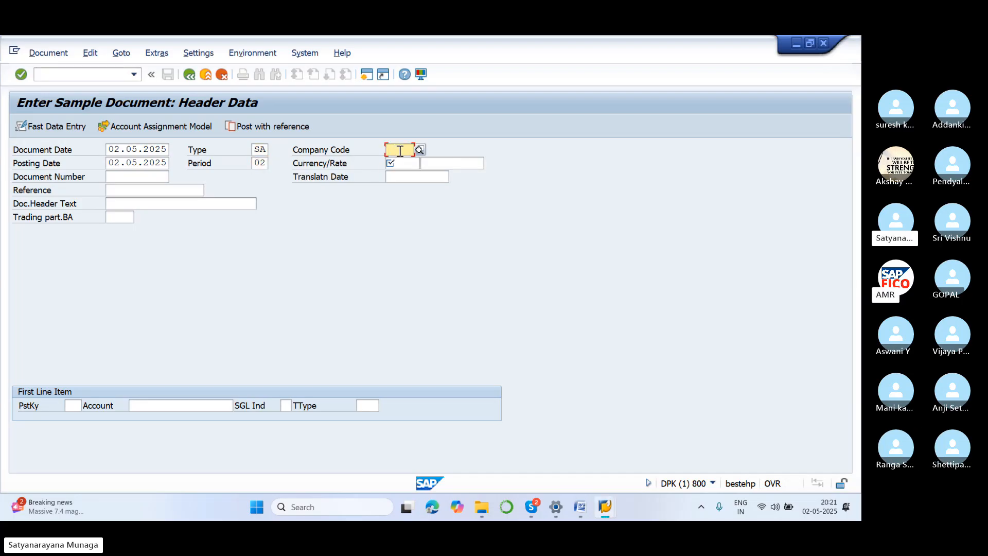
{"action": "type", "text": "SA99"}
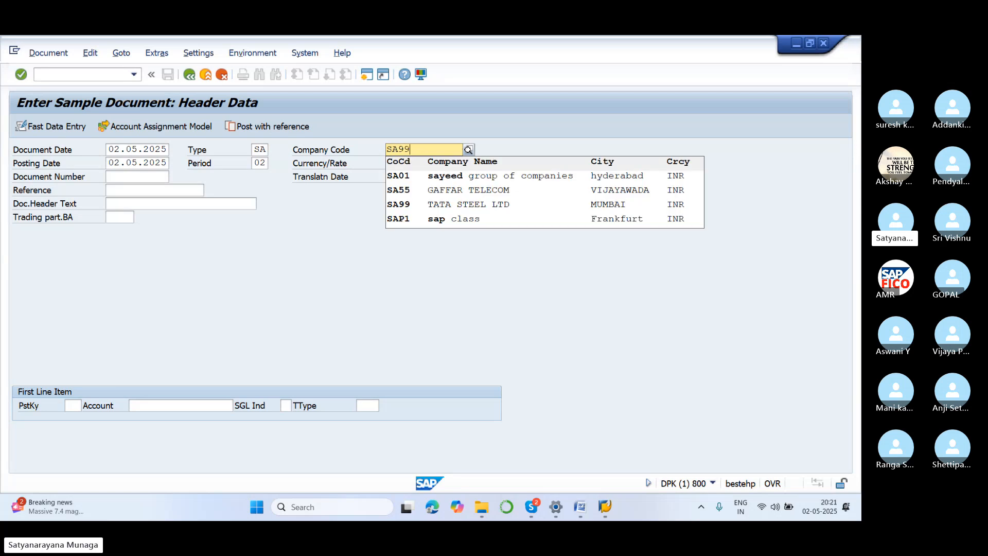
{"action": "left_click", "coordinate": [401, 163]}
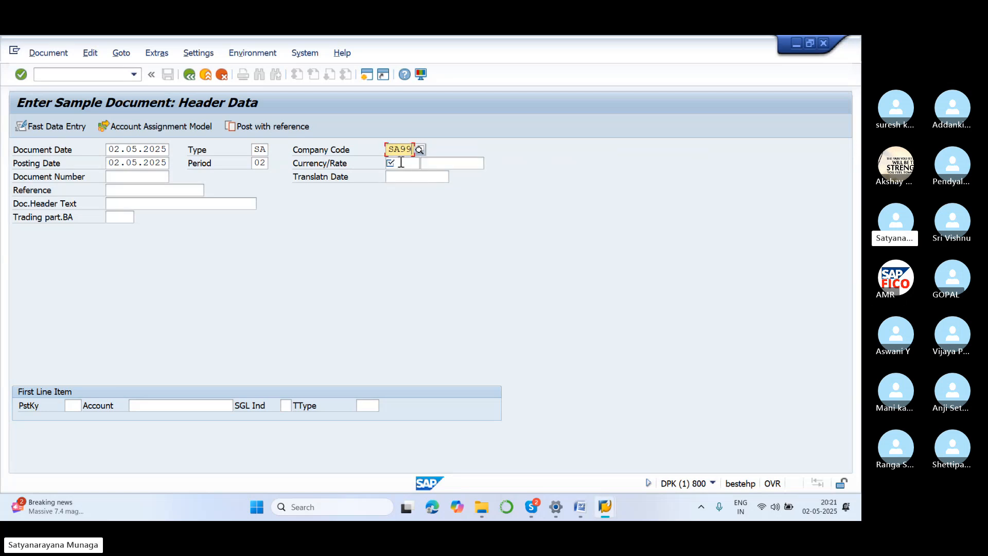
{"action": "type", "text": "INR"}
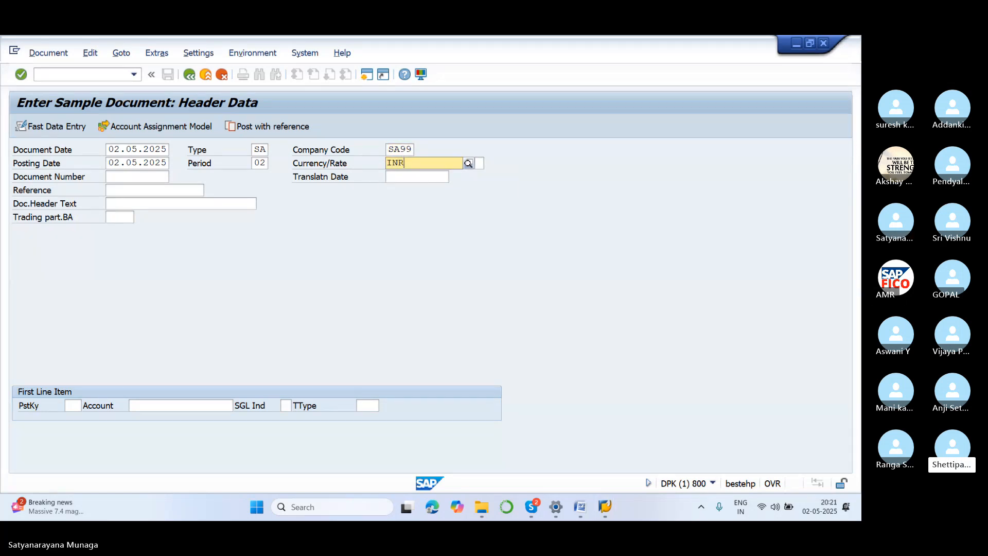
{"action": "left_click", "coordinate": [402, 190]}
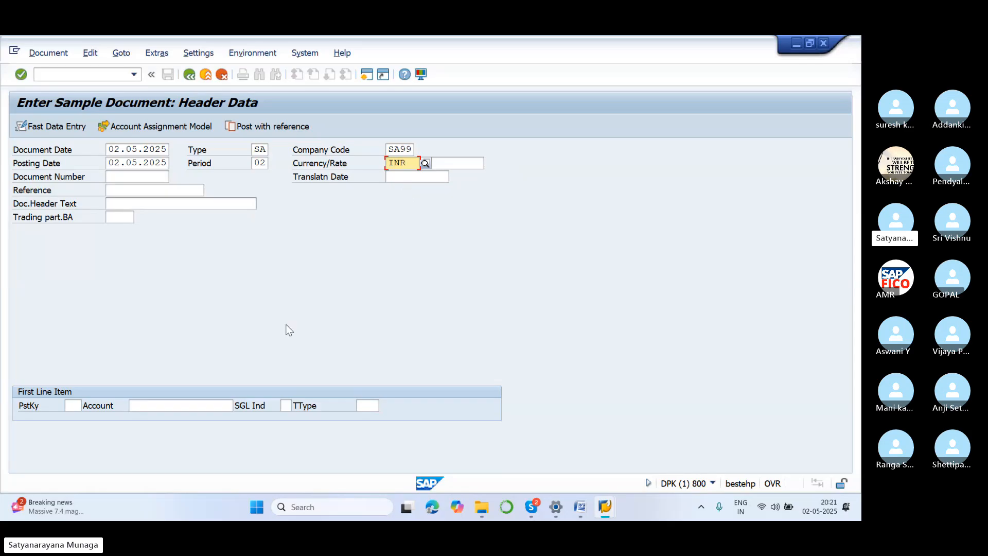
Set the first line item to posting key 40 and choose G/L account 400300, RENT ACCOUNT, from chart of accounts SA11.
{"action": "left_click", "coordinate": [74, 406]}
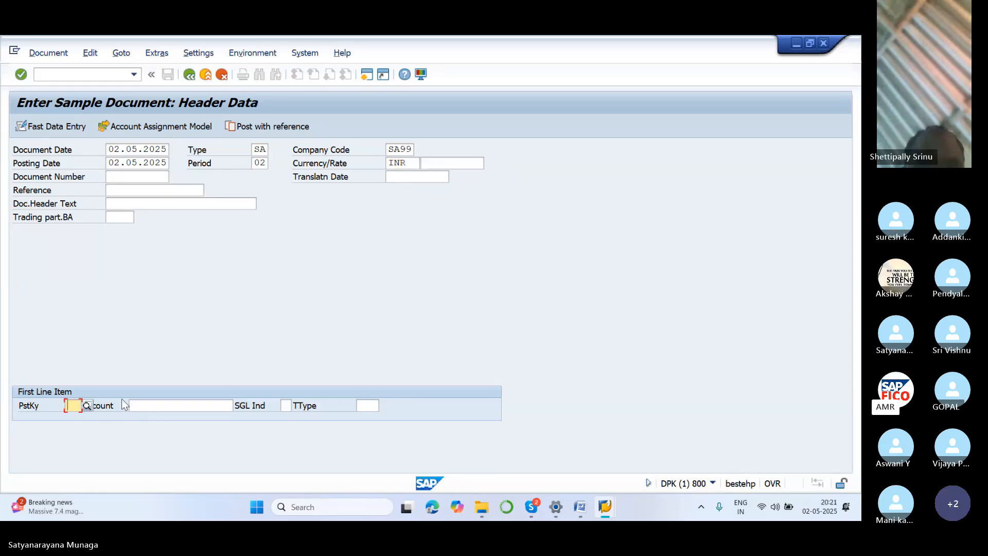
{"action": "type", "text": "40"}
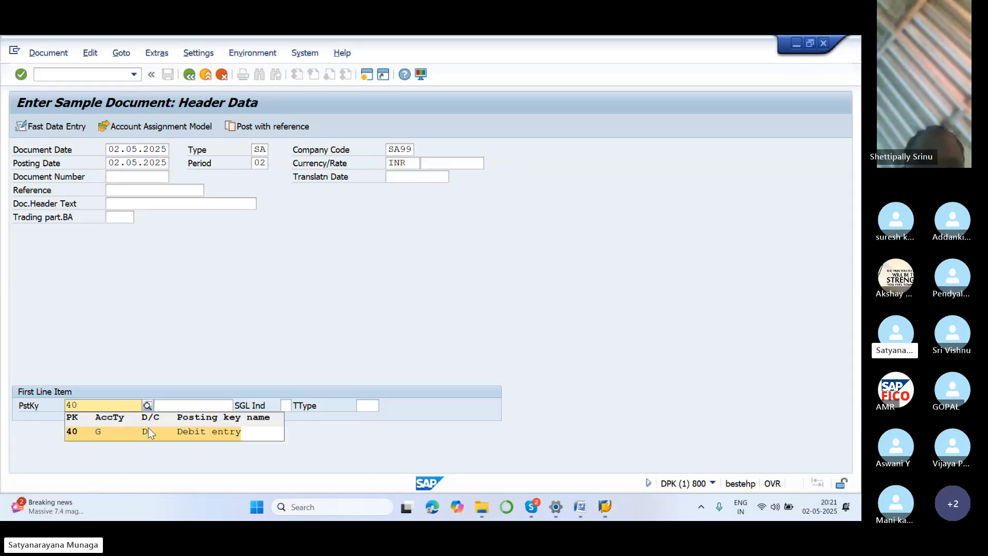
{"action": "key", "text": "Return"}
{"action": "left_click", "coordinate": [239, 406]}
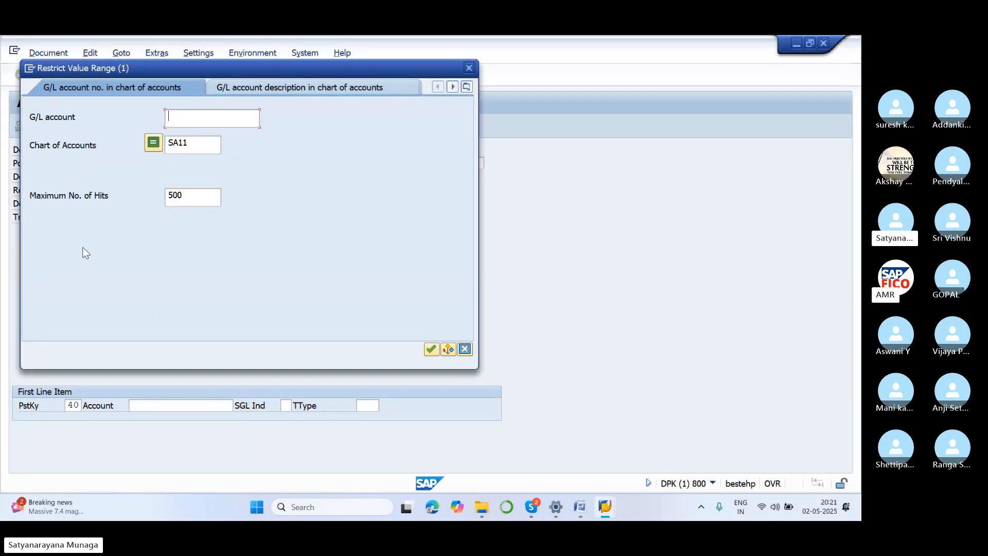
{"action": "left_click", "coordinate": [431, 350]}
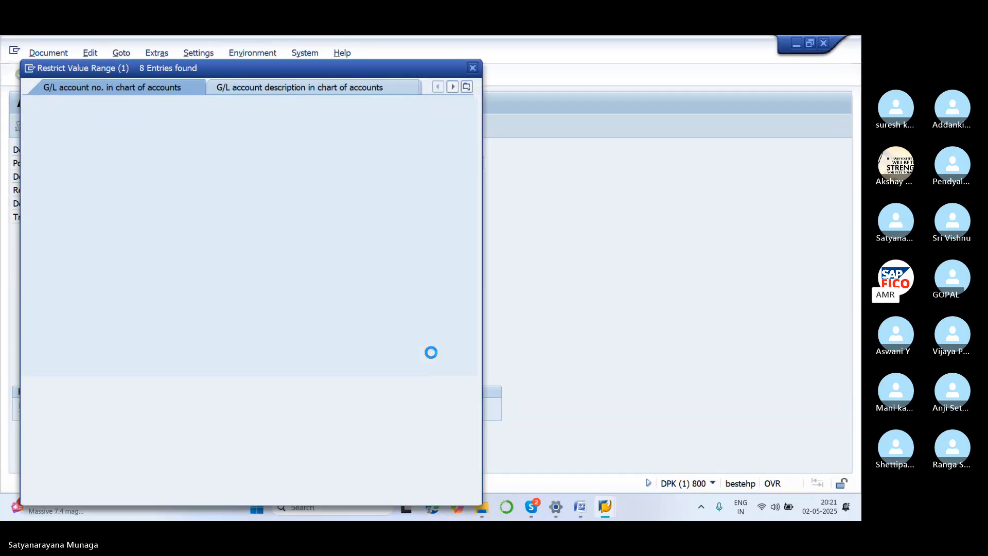
{"action": "left_click", "coordinate": [123, 170]}
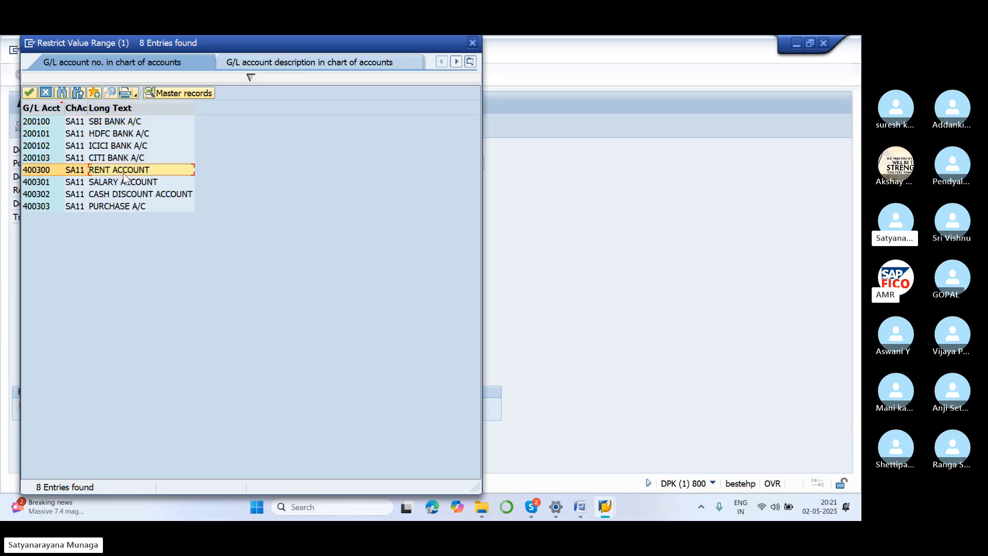
{"action": "left_click", "coordinate": [29, 93]}
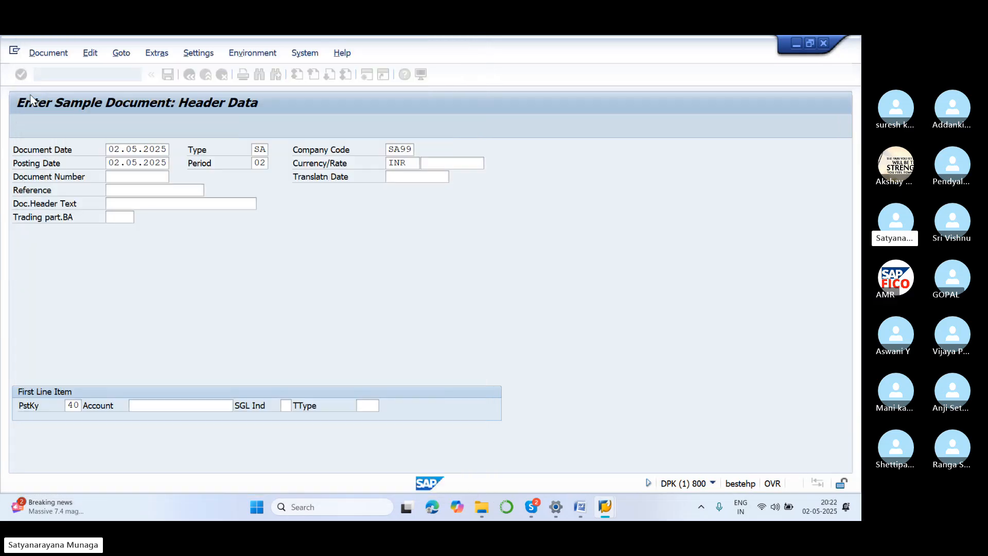
Enter SAMPLE DOC as the header reference and proceed to the first G/L account item.
{"action": "left_click", "coordinate": [152, 190]}
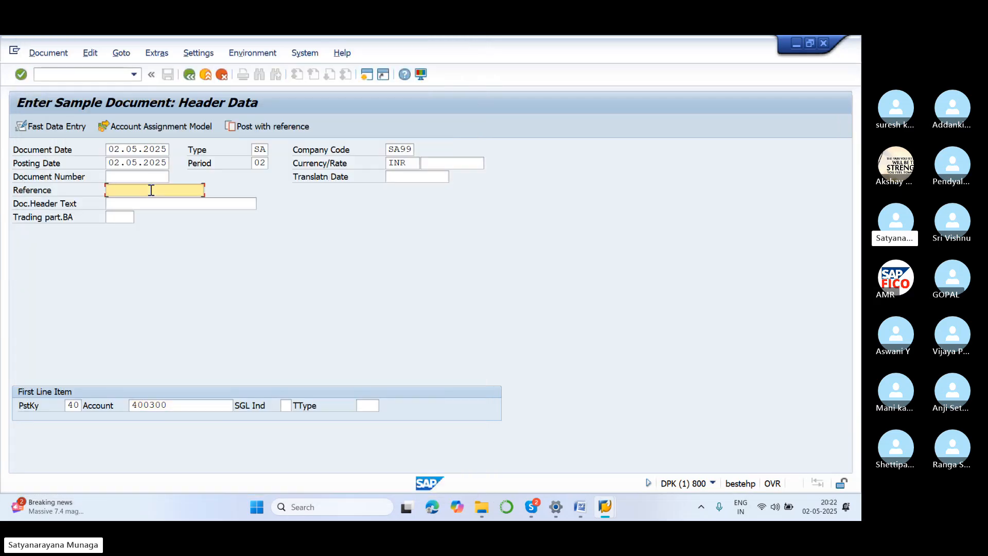
{"action": "type", "text": "SAMPL"}
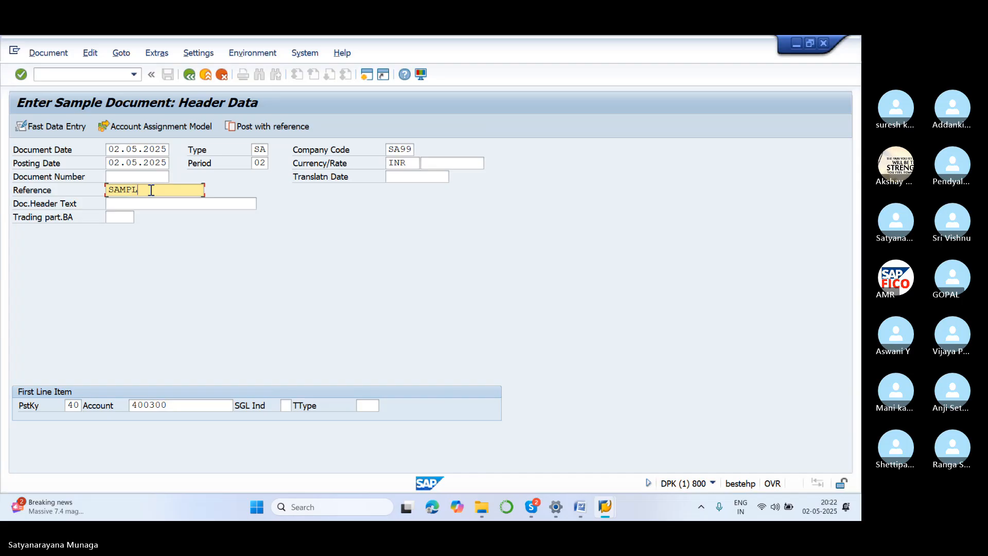
{"action": "type", "text": "E DOC"}
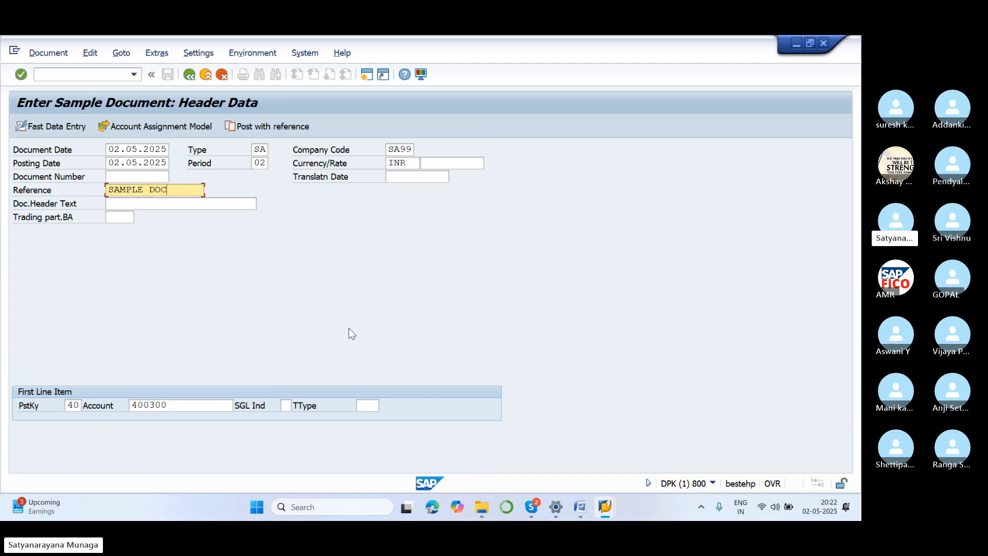
{"action": "key", "text": "Return"}
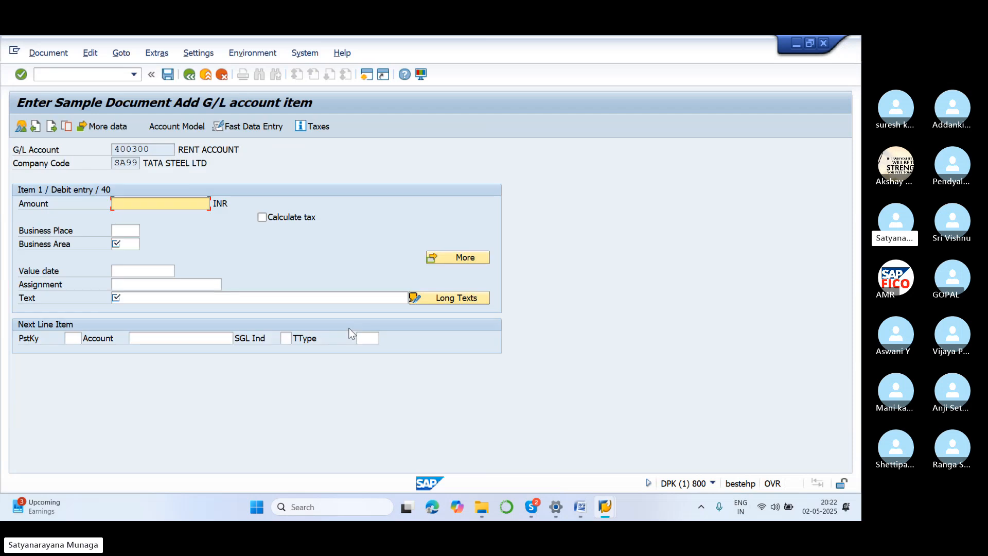
Set the rent debit item's amount to 10000 INR and its business area to SA11.
{"action": "type", "text": "1000"}
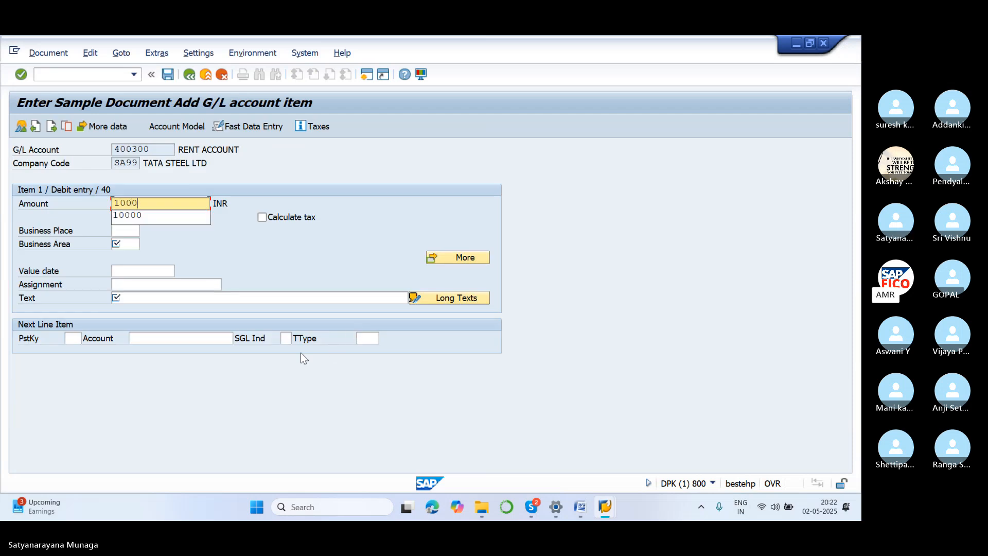
{"action": "left_click", "coordinate": [197, 219]}
{"action": "left_click", "coordinate": [125, 240]}
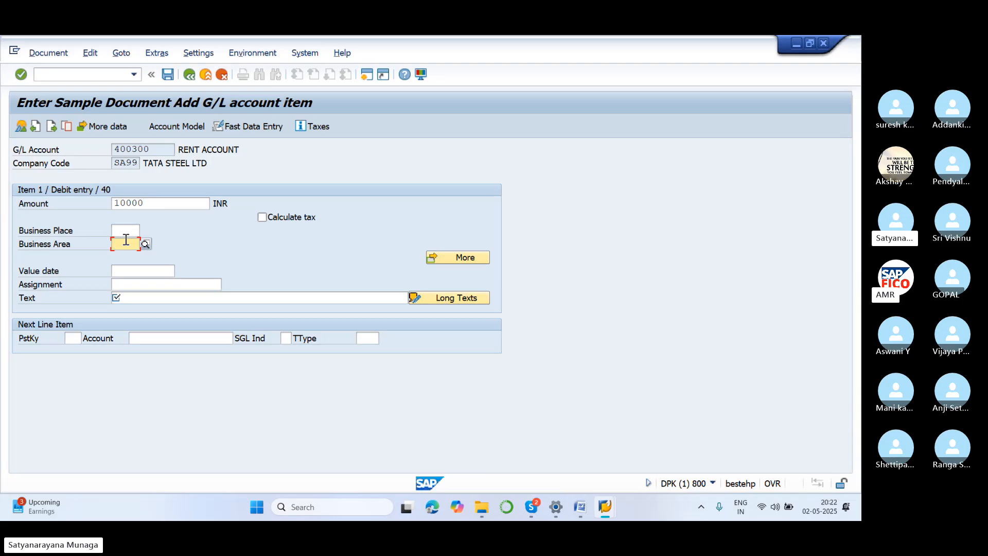
{"action": "type", "text": "SA11"}
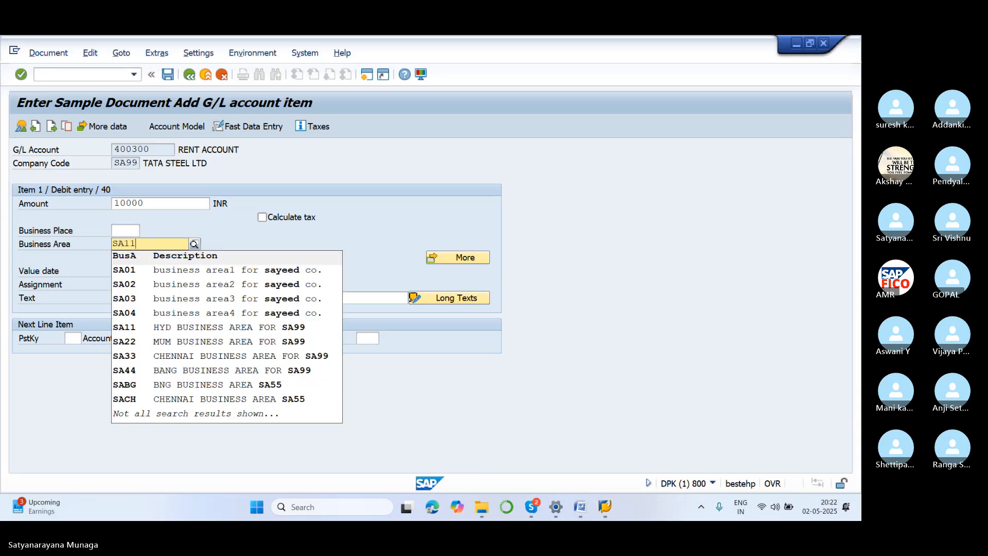
{"action": "left_click", "coordinate": [161, 273]}
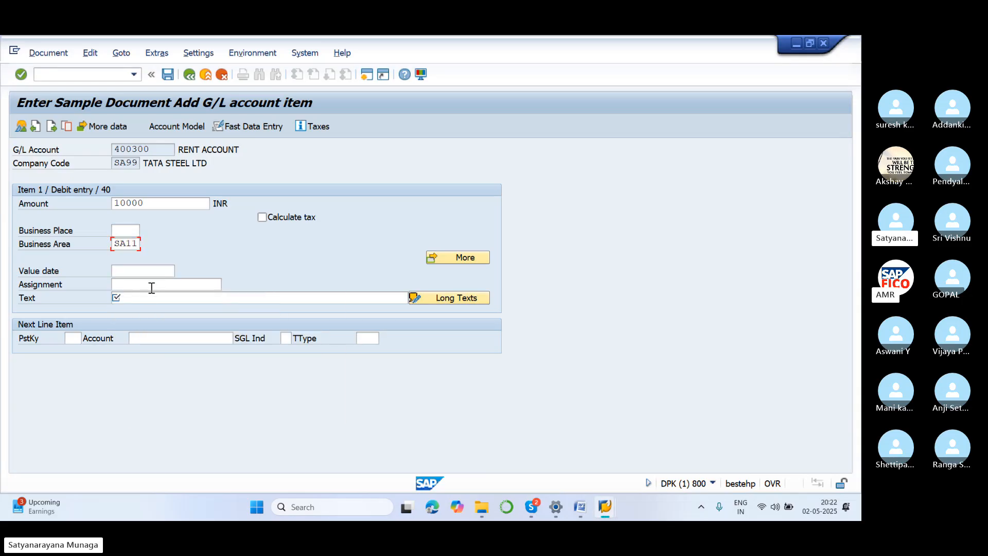
Enter RENT SAMPLE DOCUMENT as the debit item's text.
{"action": "left_click", "coordinate": [146, 298]}
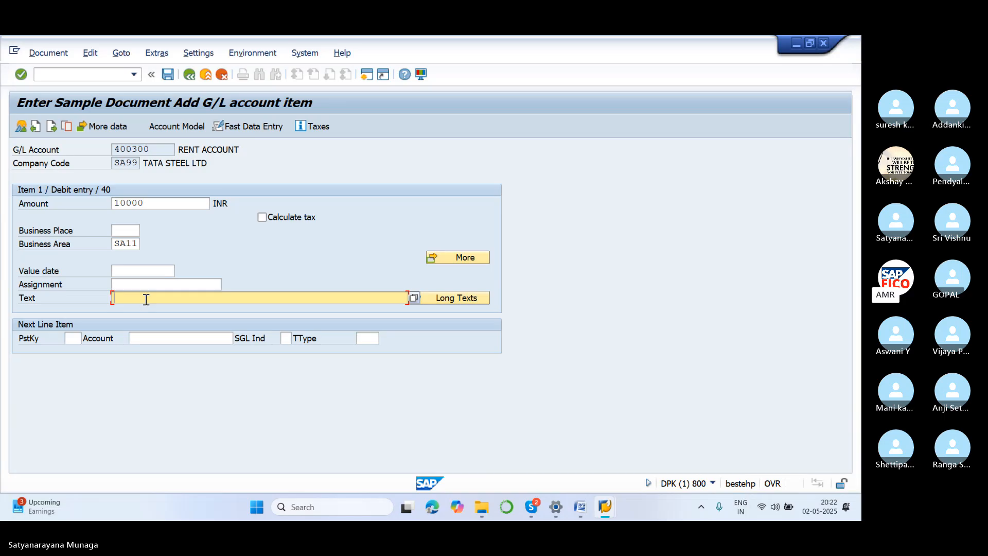
{"action": "type", "text": "RE"}
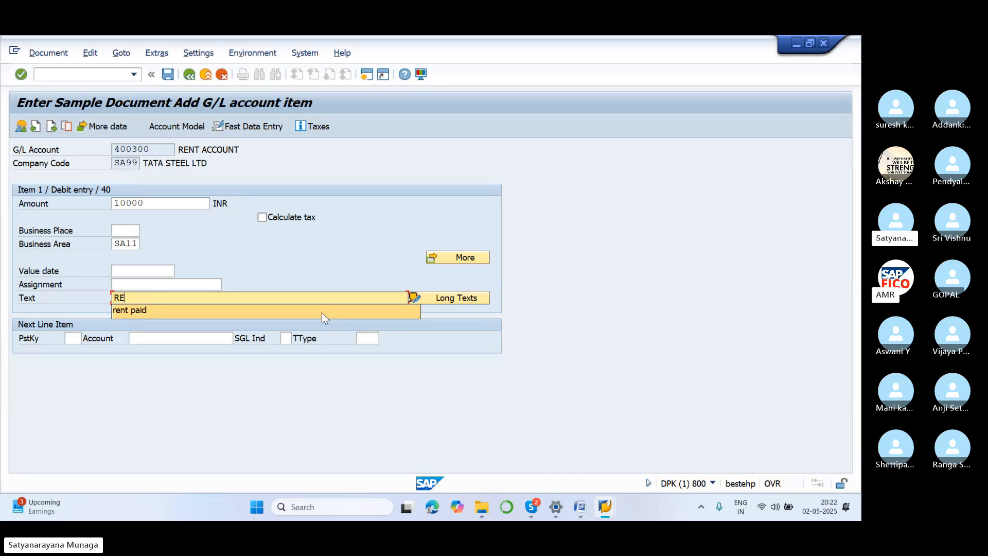
{"action": "type", "text": "NT "}
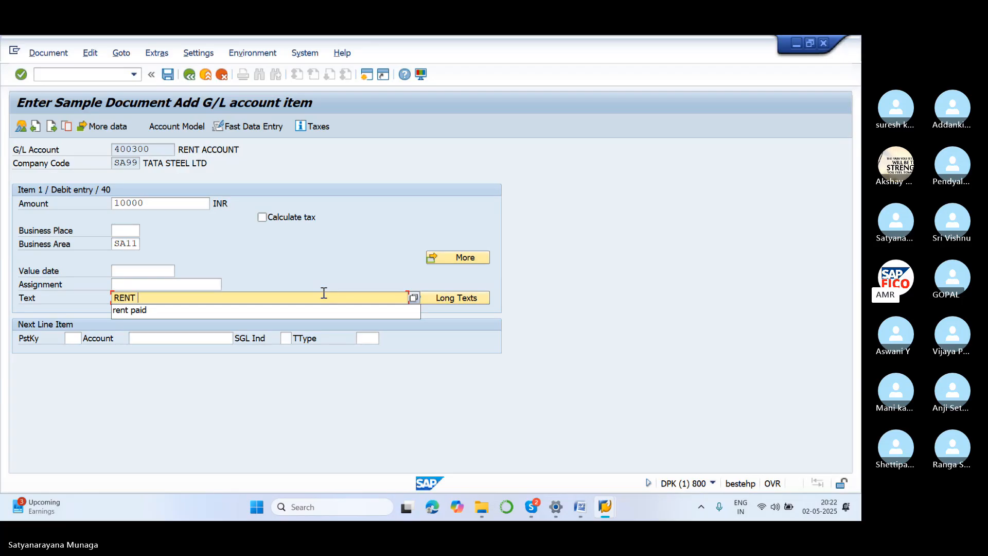
{"action": "type", "text": "SAMPL"}
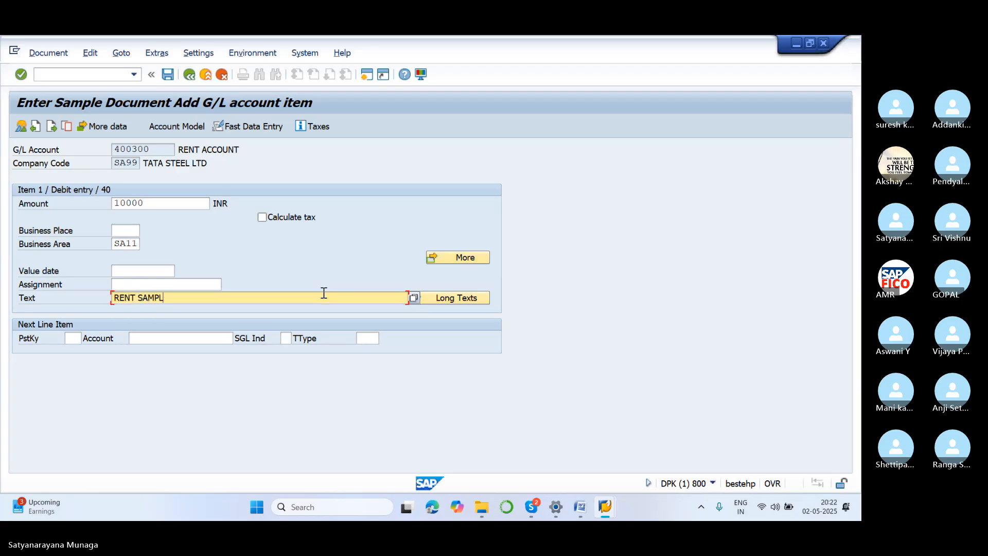
{"action": "type", "text": "E DOCUMENT"}
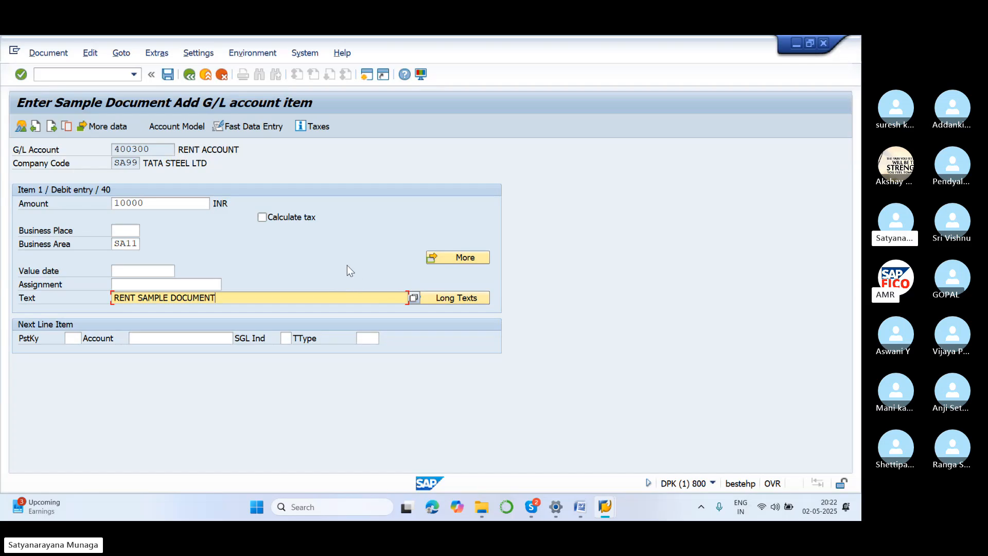
Set the next line item to posting key 50 with G/L account 200100, SBI BANK A/C, and proceed to that item.
{"action": "left_click", "coordinate": [73, 337]}
{"action": "type", "text": "50"}
{"action": "key", "text": "F4"}
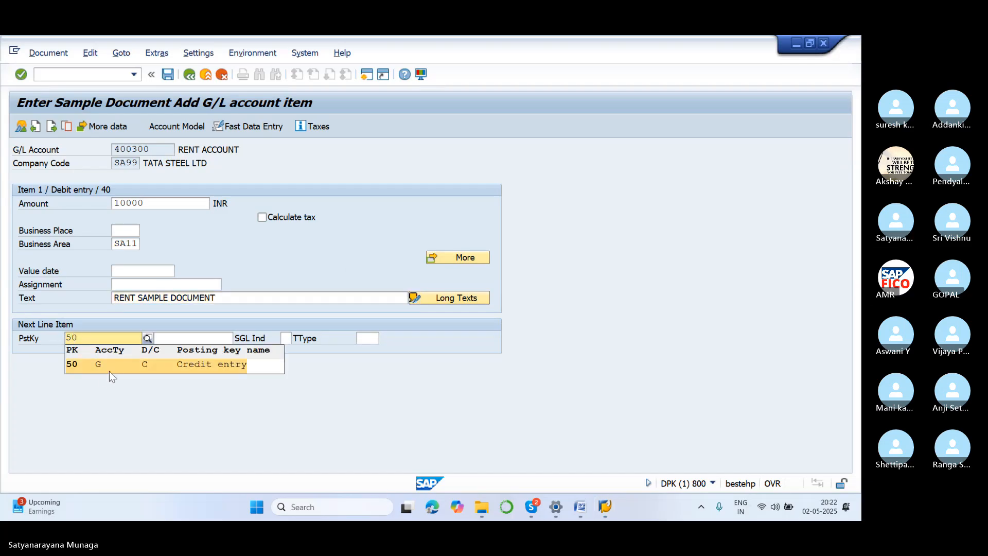
{"action": "left_click", "coordinate": [110, 371]}
{"action": "left_click", "coordinate": [197, 338]}
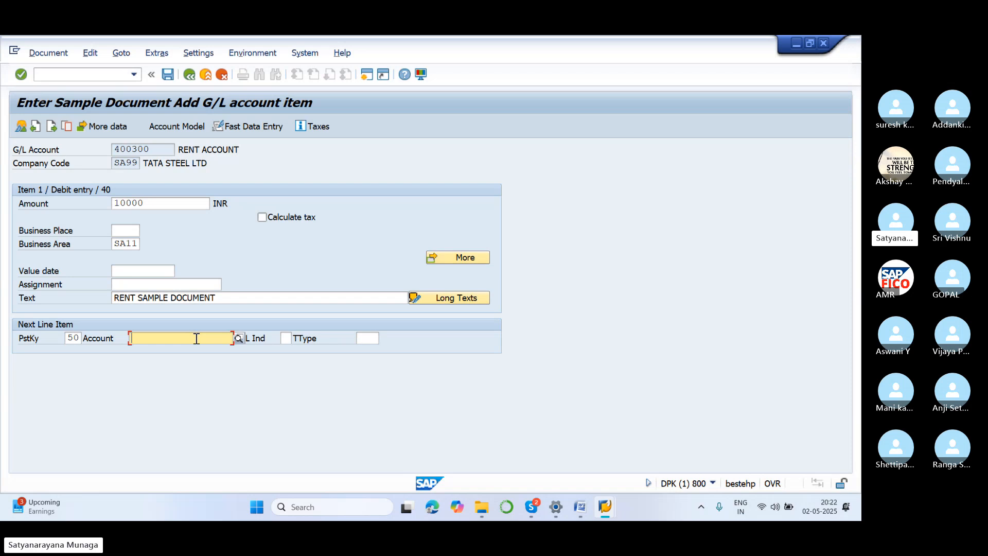
{"action": "left_click", "coordinate": [238, 340]}
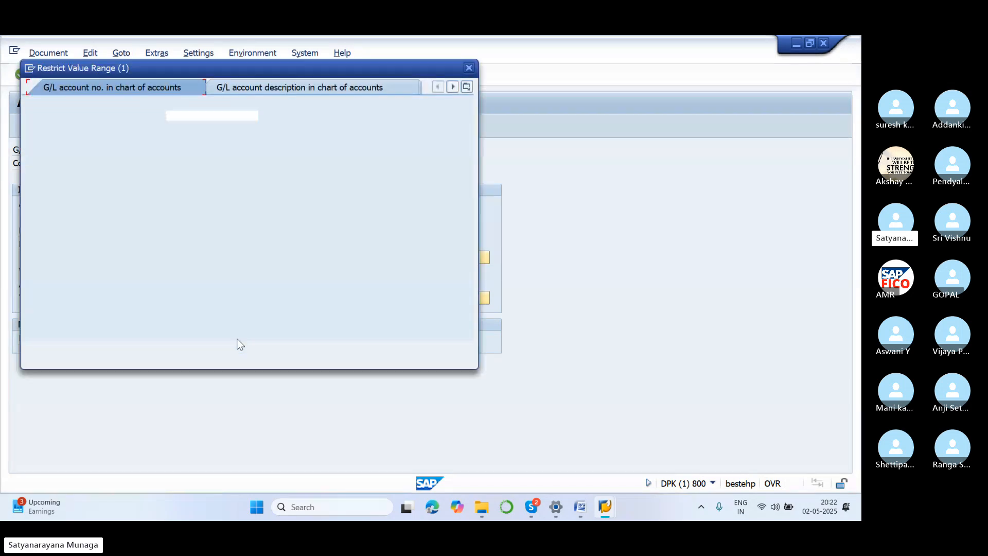
{"action": "left_click", "coordinate": [431, 349]}
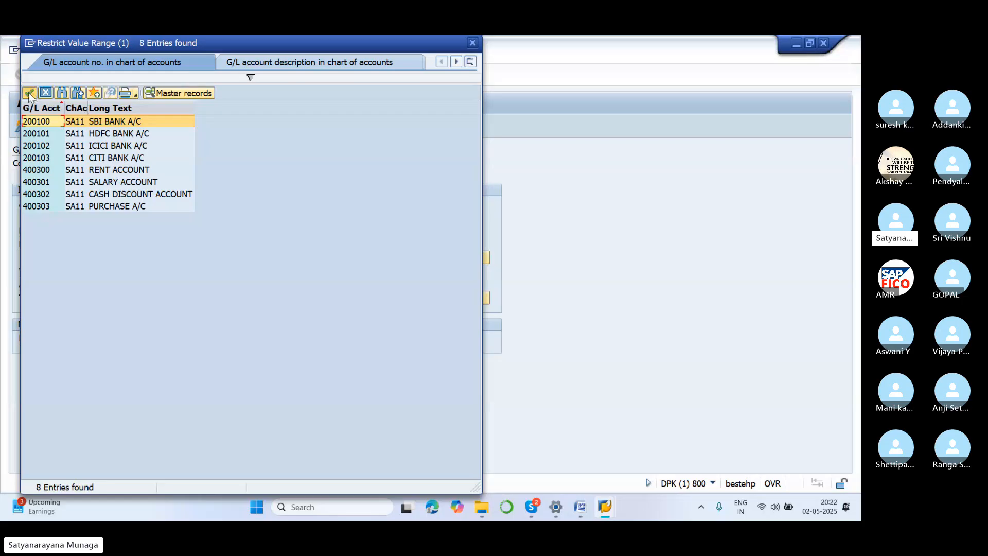
{"action": "left_click", "coordinate": [28, 91]}
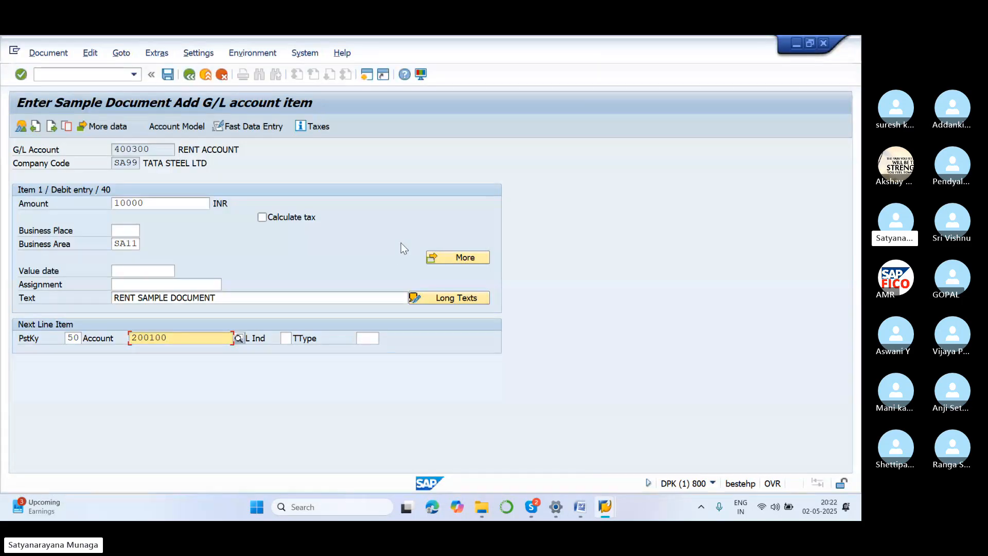
{"action": "key", "text": "Return"}
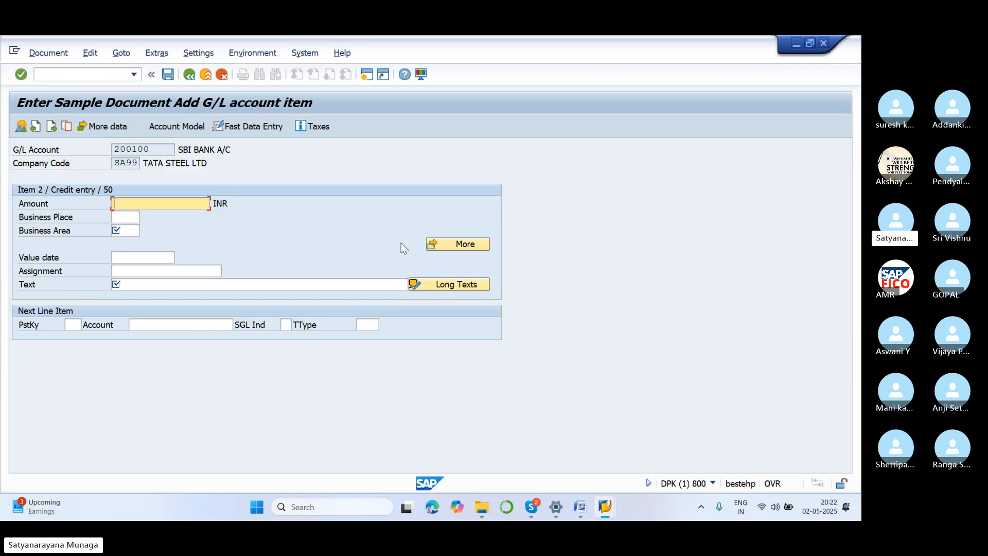
Fill in the credit item with amount *, text + and business area SA11, and validate the entries.
{"action": "type", "text": "*"}
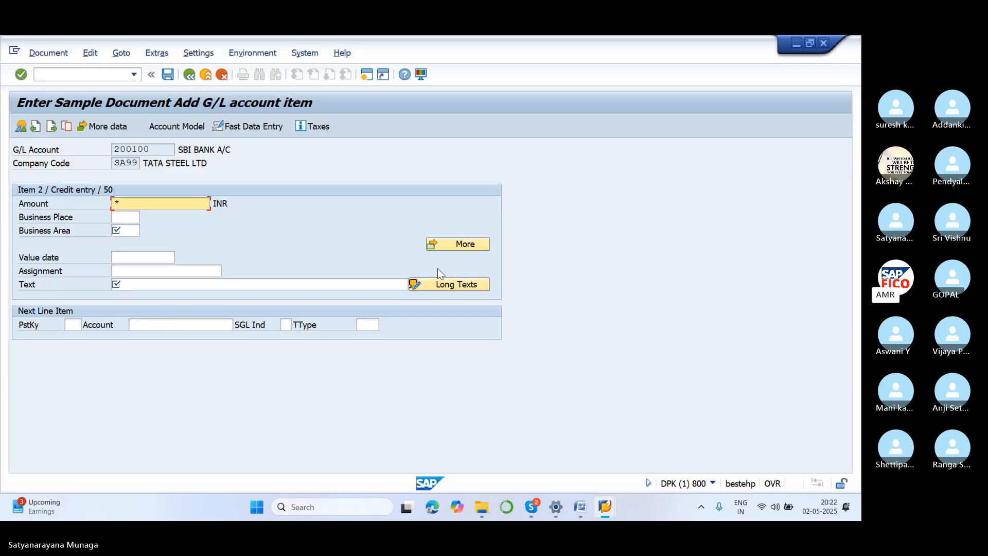
{"action": "left_click", "coordinate": [197, 286]}
{"action": "type", "text": "+"}
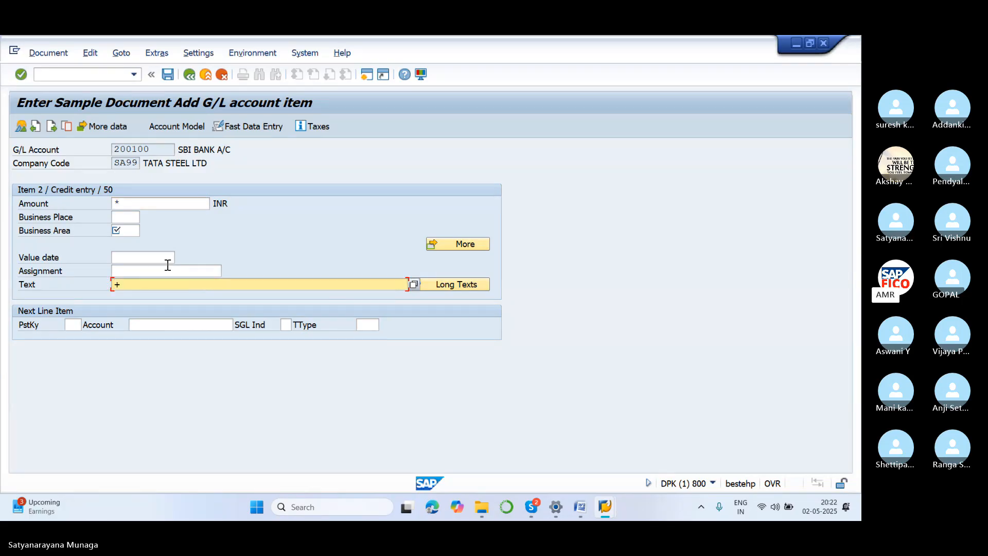
{"action": "left_click", "coordinate": [138, 230]}
{"action": "type", "text": "SA"}
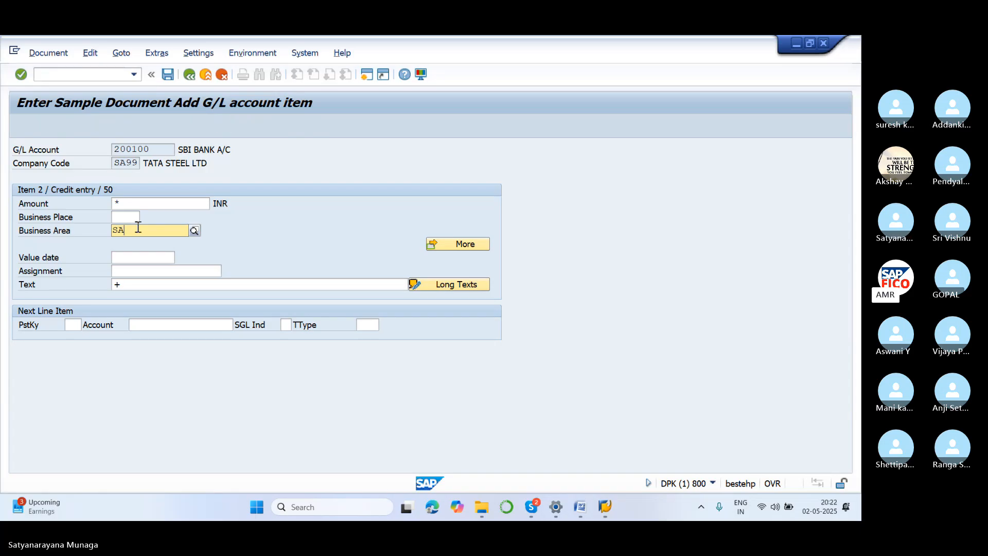
{"action": "type", "text": "11"}
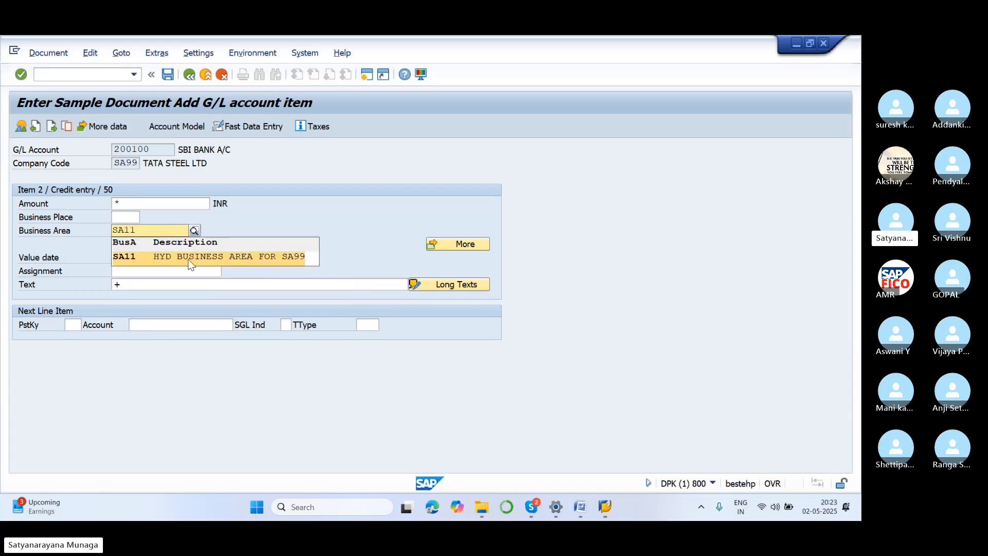
{"action": "left_click", "coordinate": [187, 259]}
{"action": "key", "text": "Return"}
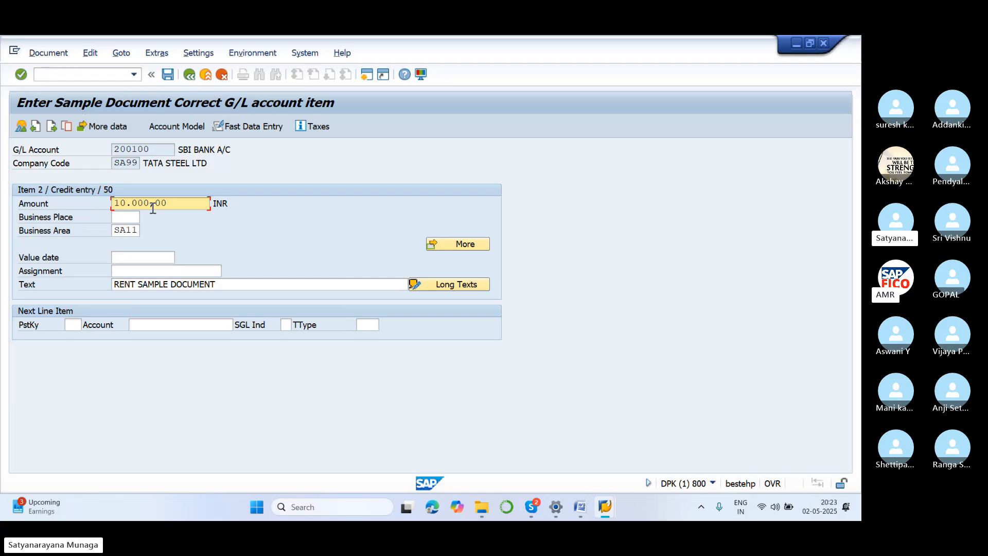
Post the completed rent sample document.
{"action": "left_click", "coordinate": [48, 56]}
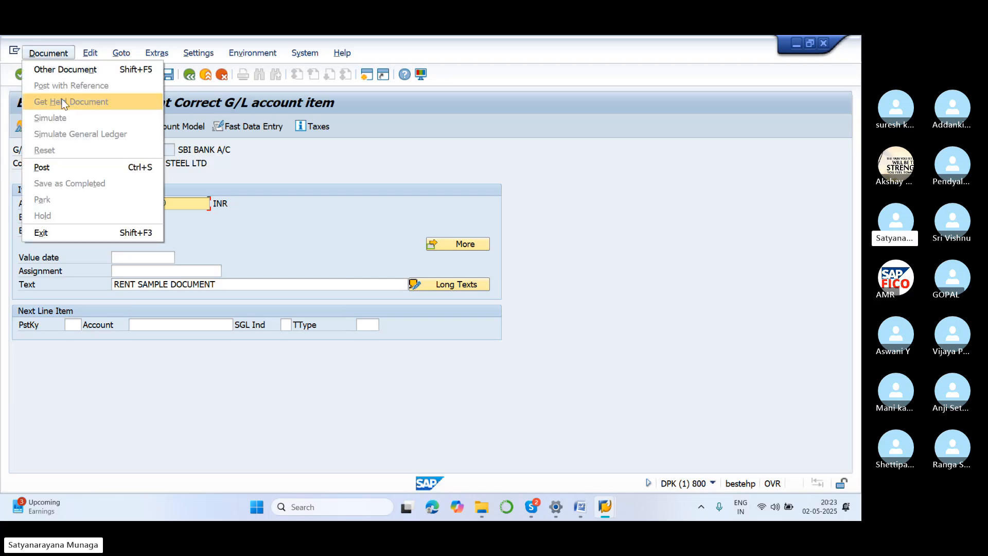
{"action": "left_click", "coordinate": [74, 163]}
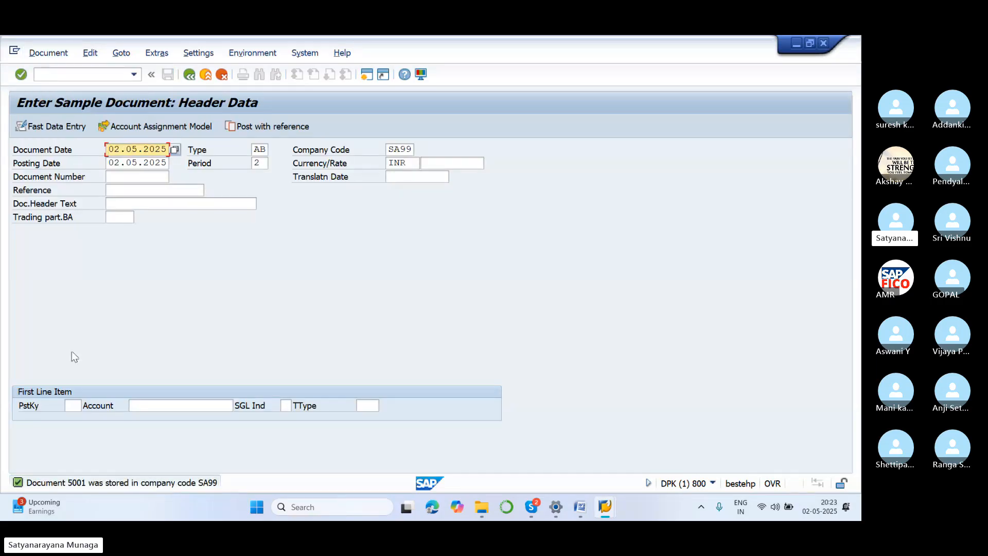
{"action": "mouse_move", "coordinate": [37, 512]}
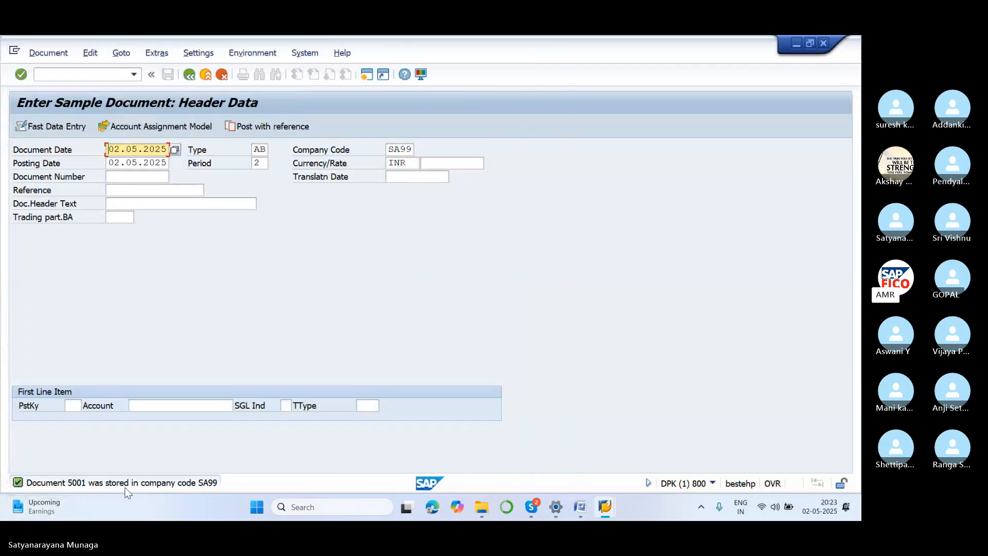
{"action": "left_click", "coordinate": [509, 203]}
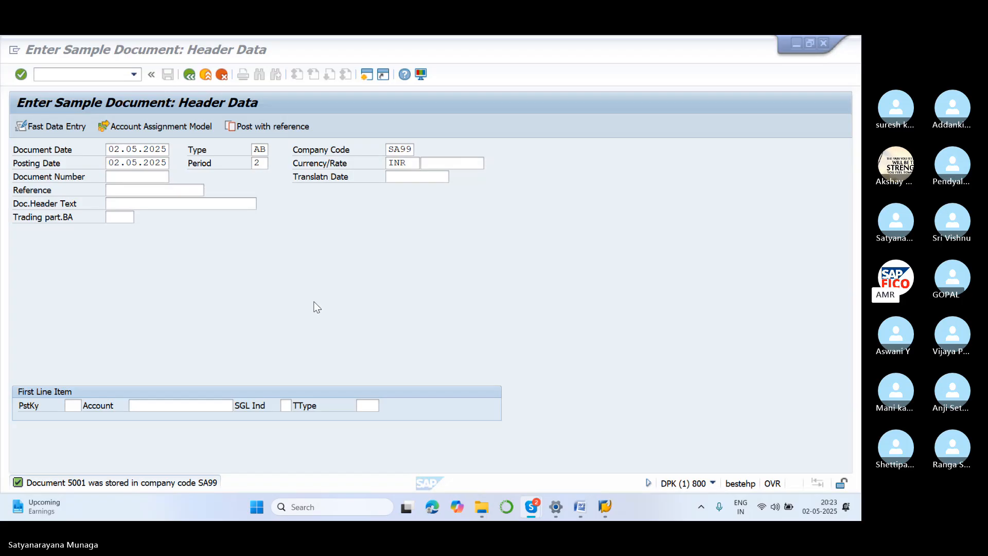
Open a new SAP session and start transaction FBM3 to display sample documents.
{"action": "left_click", "coordinate": [367, 75]}
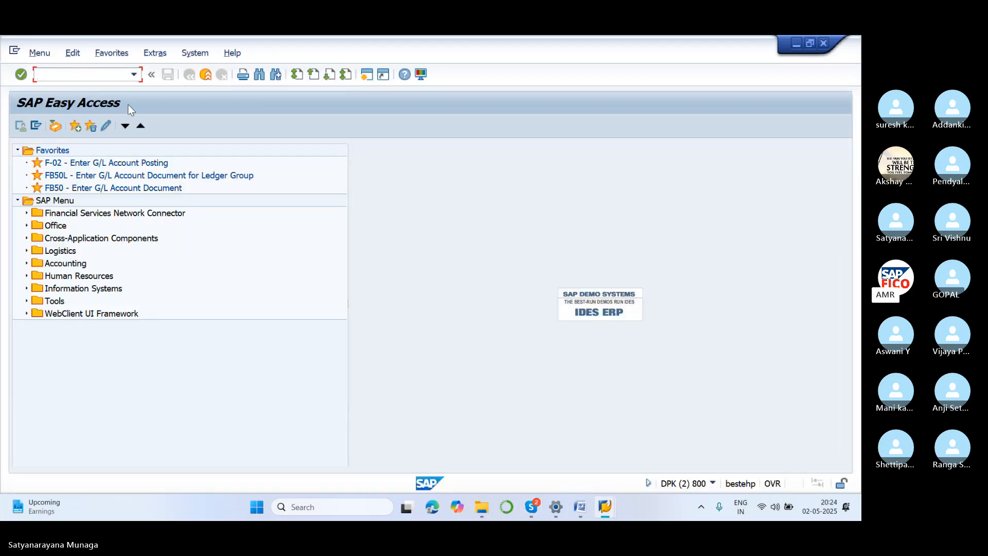
{"action": "type", "text": "FBN3"}
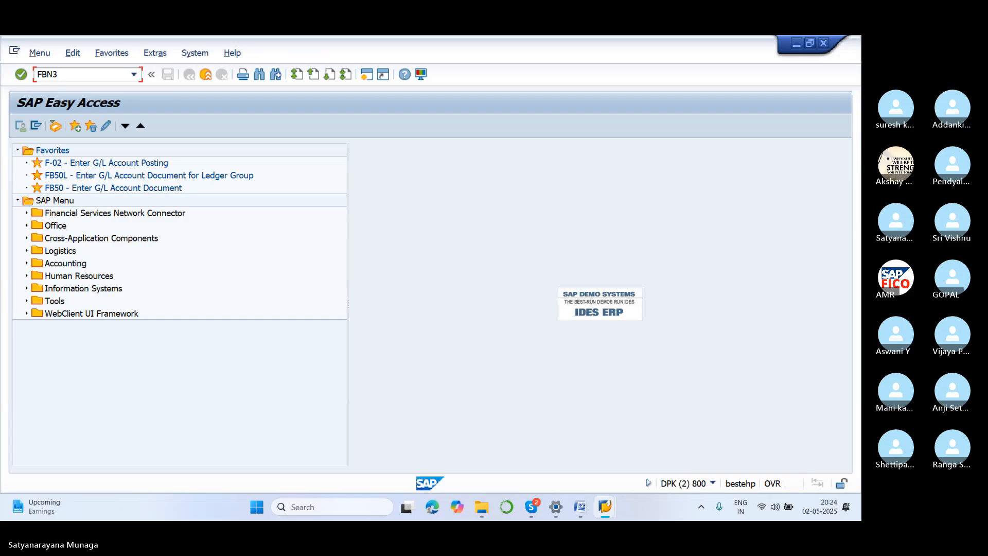
{"action": "key", "text": "Return"}
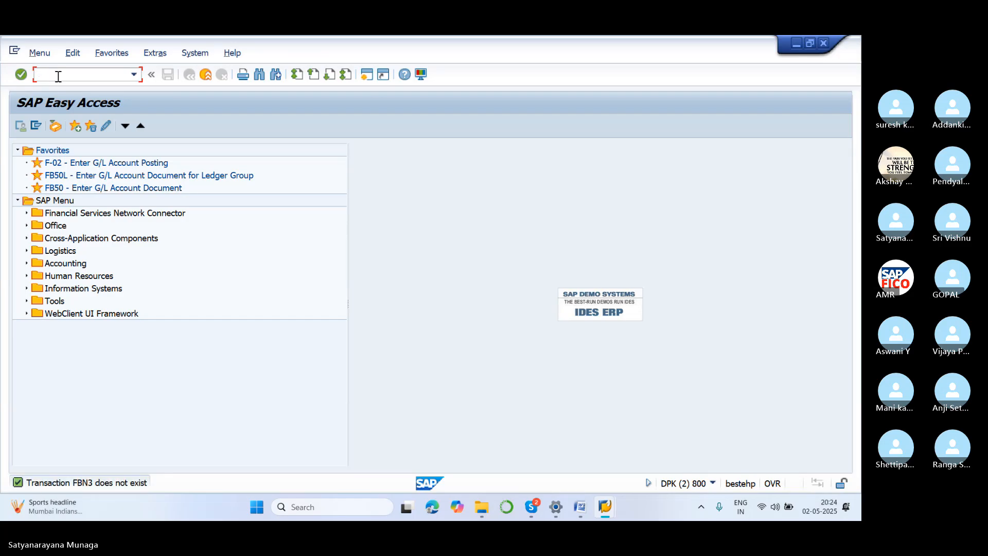
{"action": "type", "text": "FBM3"}
{"action": "key", "text": "Return"}
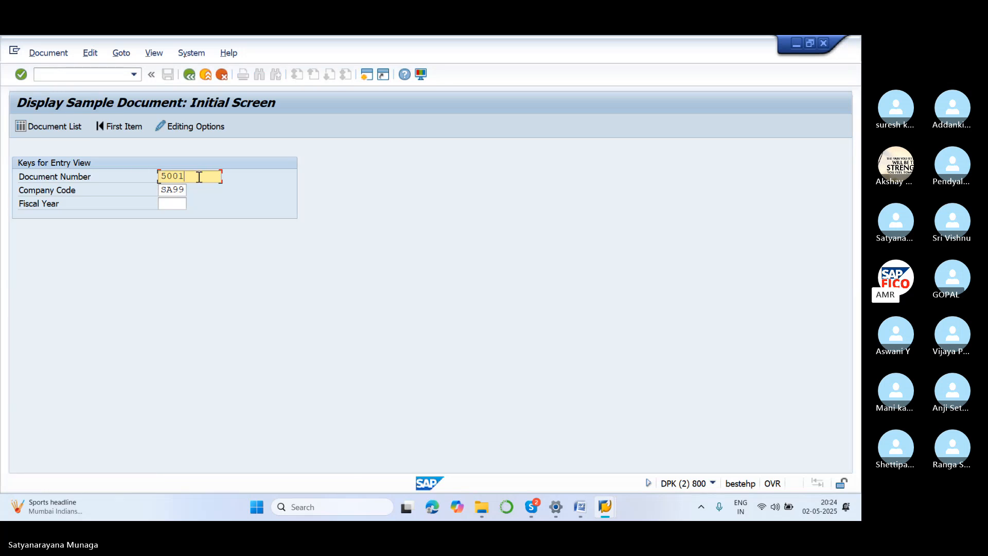
Clear the document number and run the document list for company code SA99.
{"action": "key", "text": "BackSpace"}
{"action": "key", "text": "BackSpace"}
{"action": "key", "text": "BackSpace"}
{"action": "key", "text": "BackSpace"}
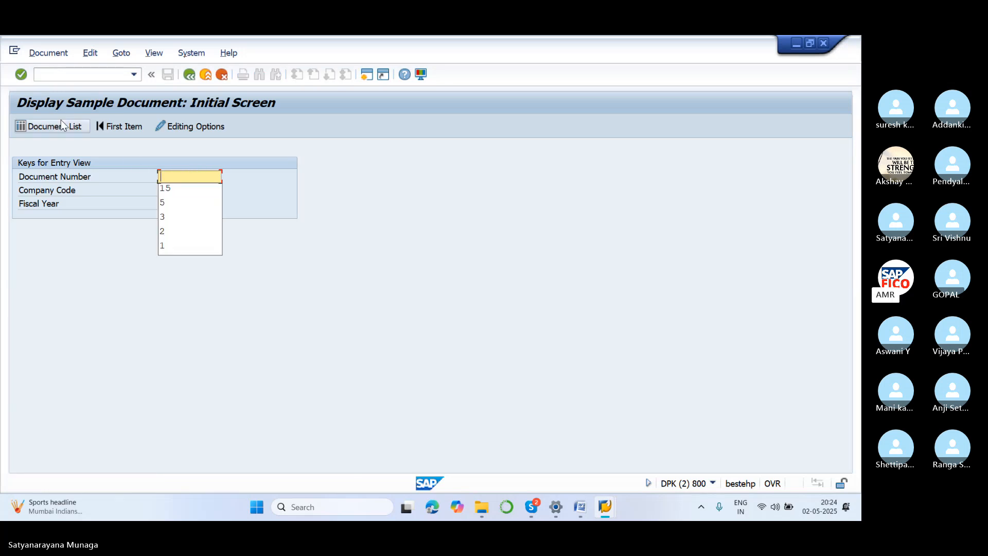
{"action": "left_click", "coordinate": [62, 126]}
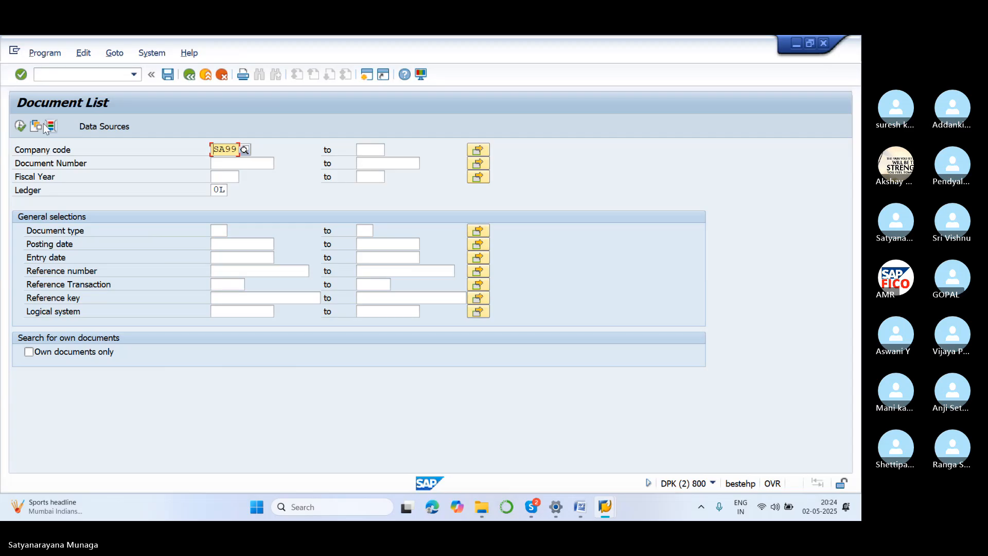
{"action": "left_click", "coordinate": [21, 126]}
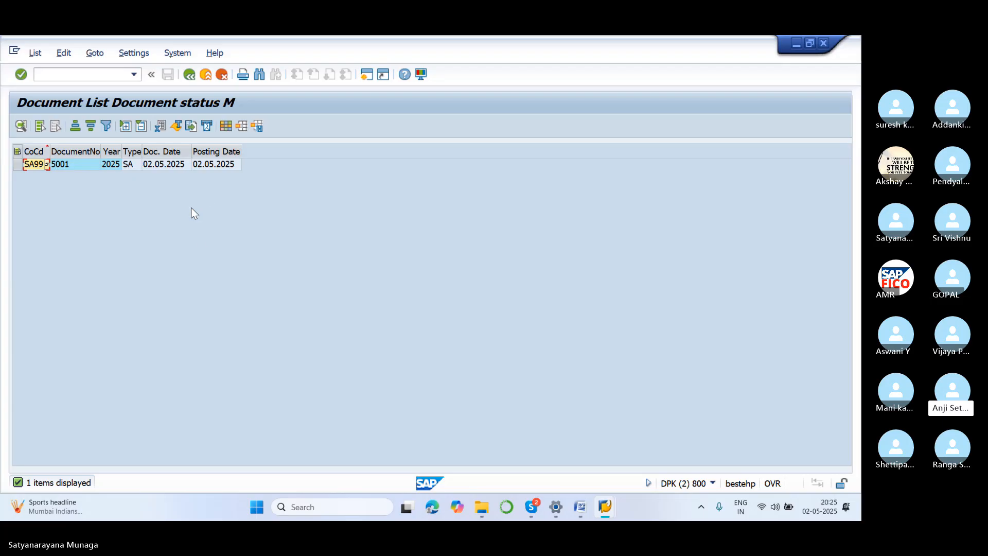
Switch to the Word notes and add the line SAMPLE DOCUMENT DISPLAY T CODE FBM3 below the number range line.
{"action": "left_click", "coordinate": [580, 508]}
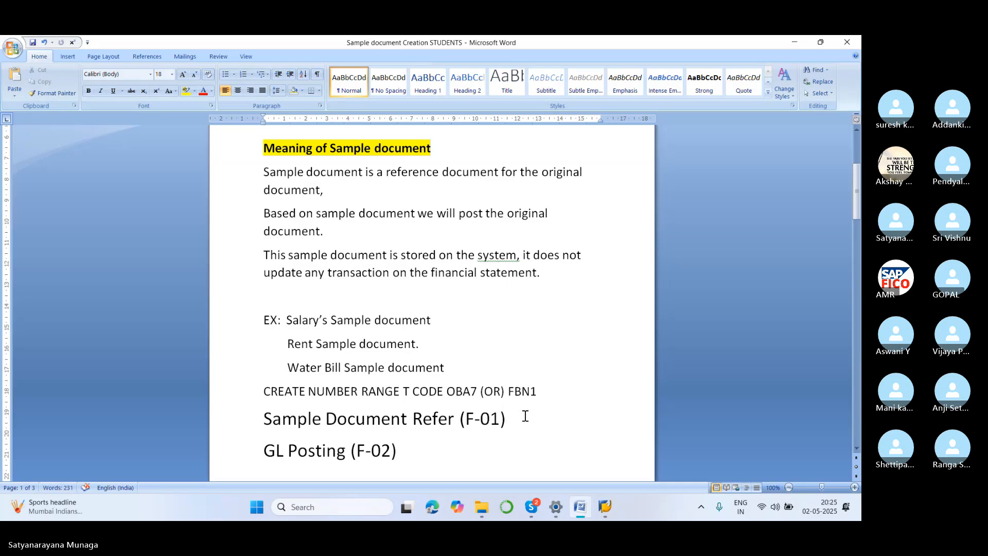
{"action": "key", "text": "Return"}
{"action": "type", "text": "SAM"}
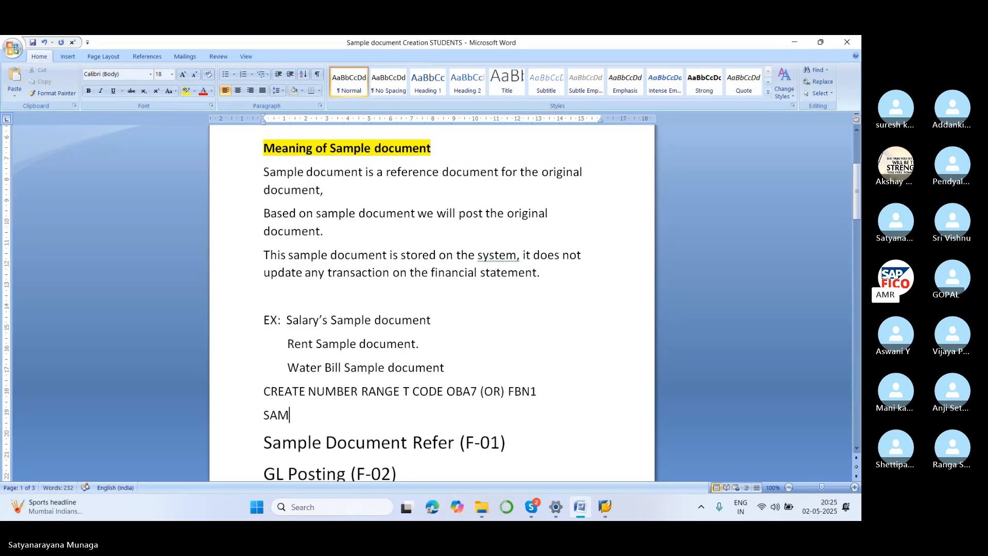
{"action": "type", "text": "PLE DOC"}
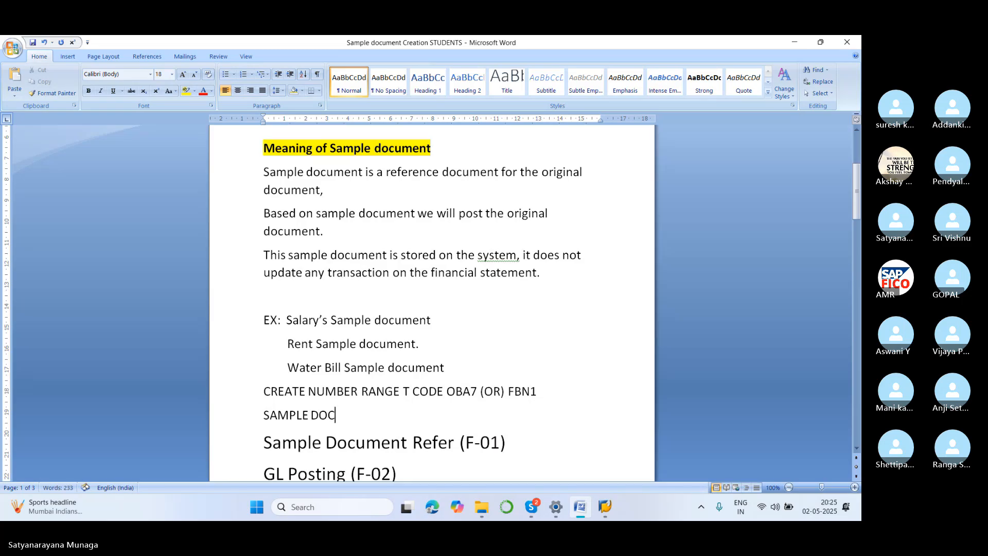
{"action": "type", "text": "UMENT DISPL"}
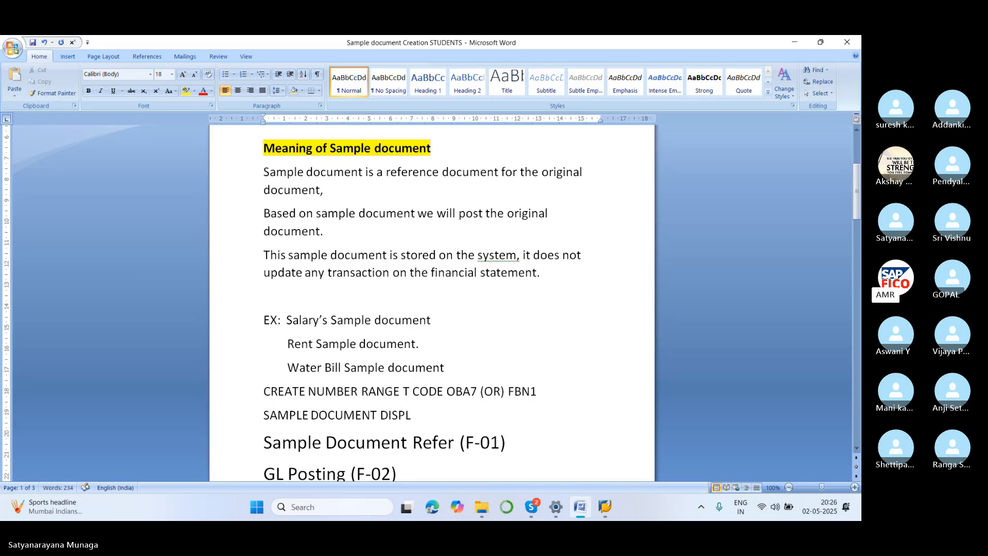
{"action": "type", "text": "AY FB"}
{"action": "key", "text": "BackSpace"}
{"action": "key", "text": "BackSpace"}
{"action": "type", "text": "T CODE"}
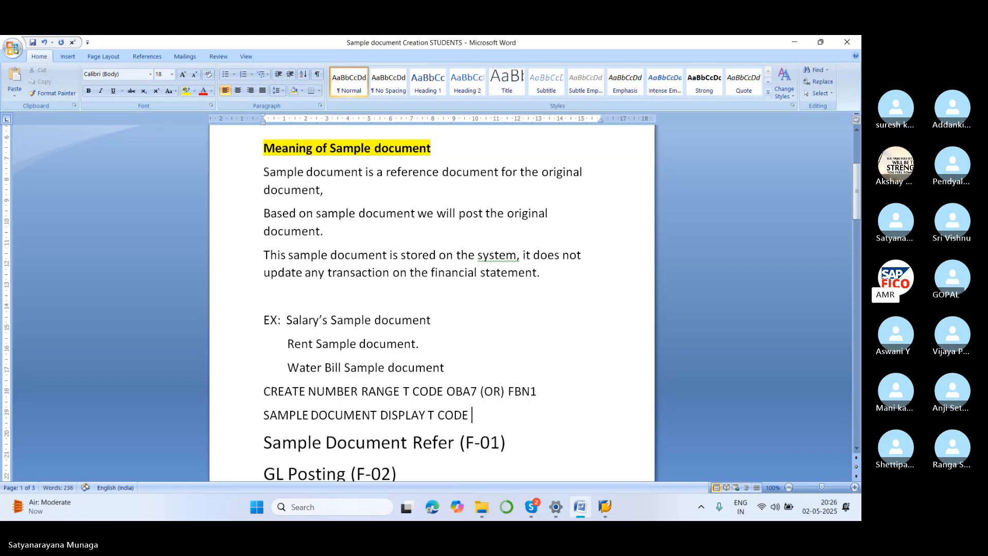
{"action": "type", "text": " FBM3"}
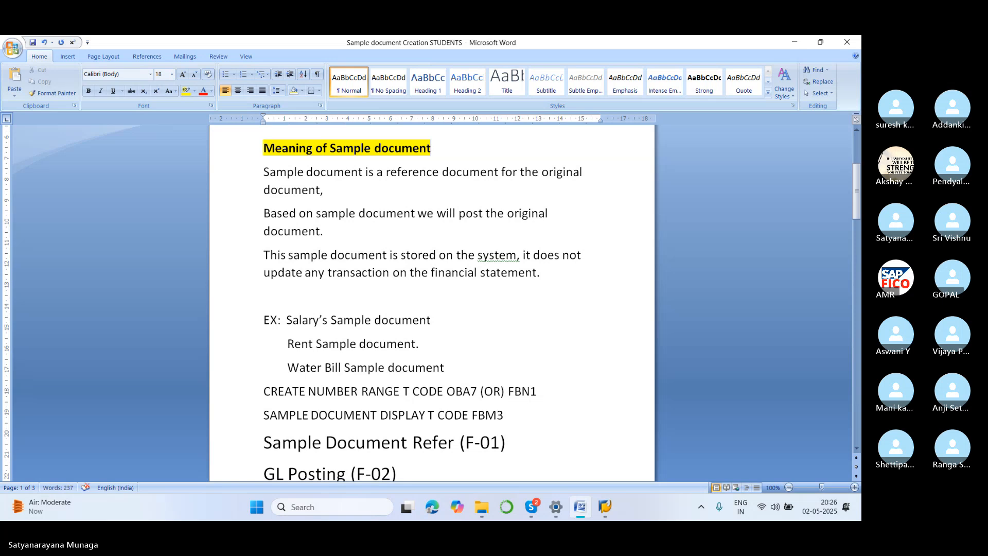
Add a new line reading PARK DOCUMENT DISPLAY T CODE FBV0 below the sample document line.
{"action": "key", "text": "Return"}
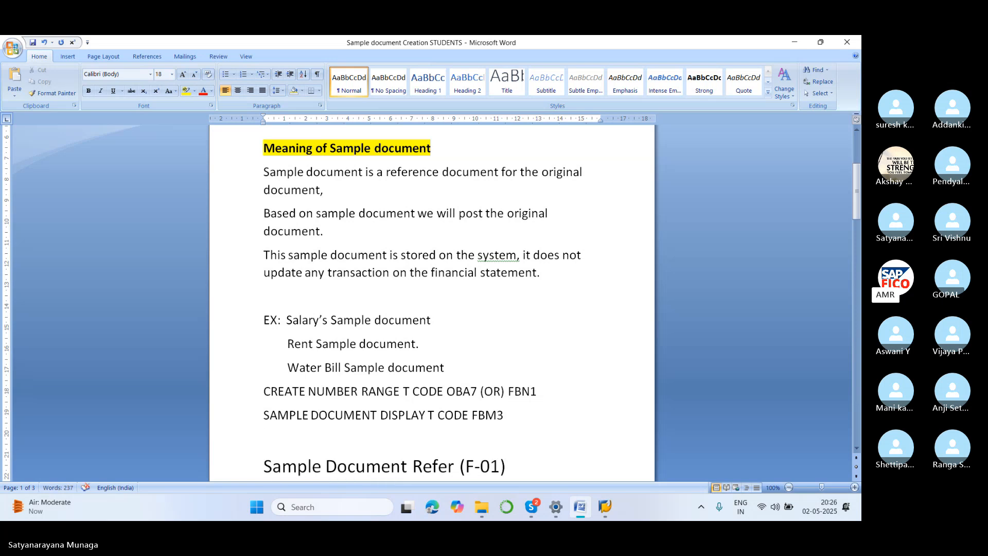
{"action": "type", "text": "PARK DOCUMENT"}
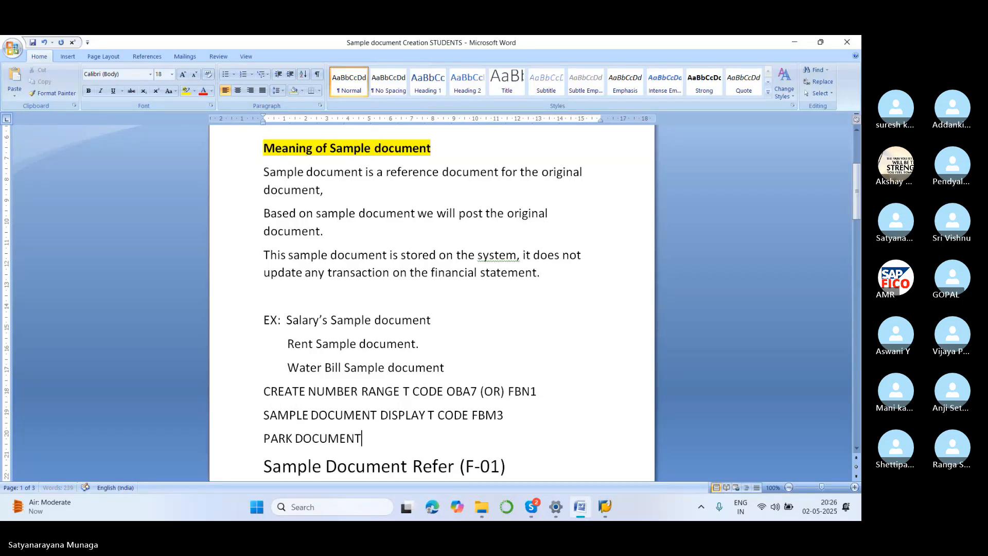
{"action": "type", "text": " DISPLAY T C"}
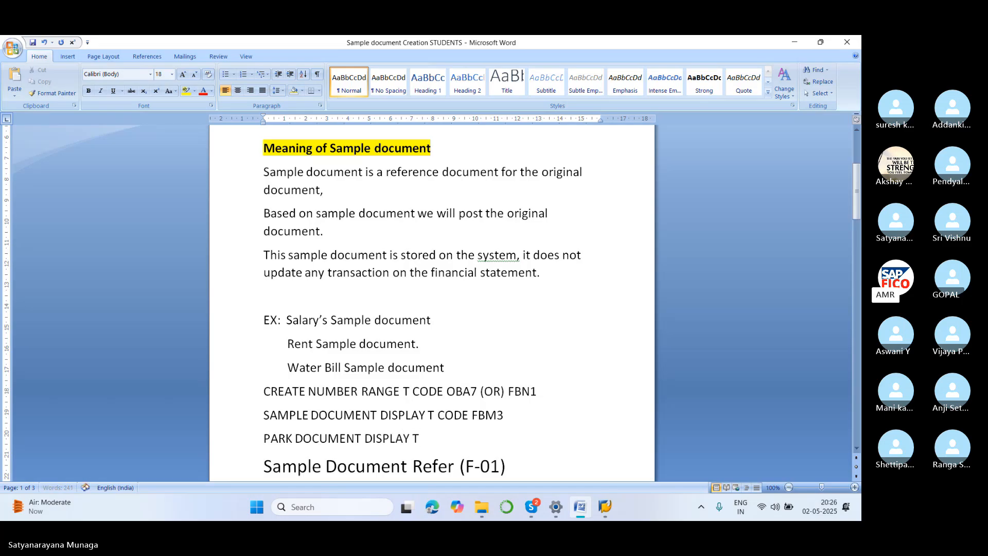
{"action": "type", "text": "ODE"}
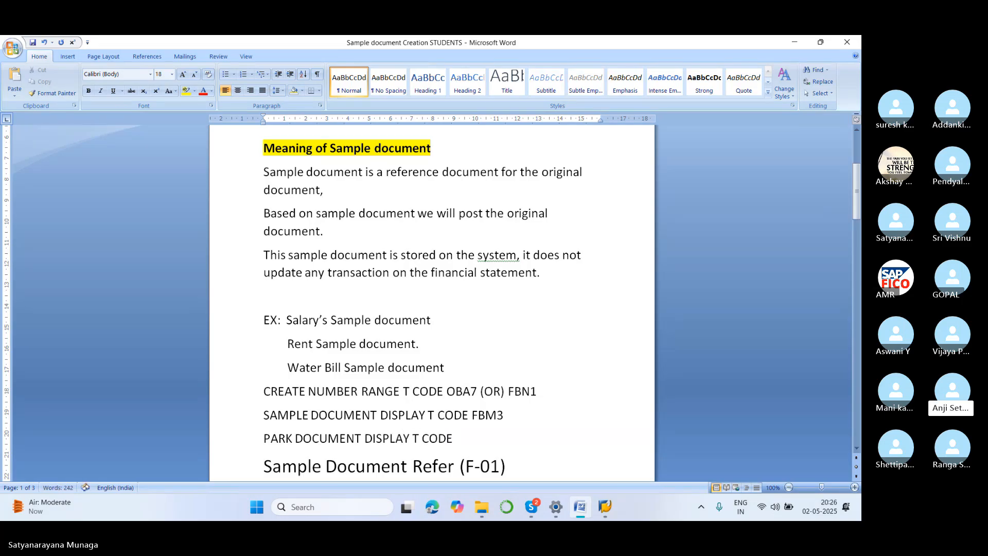
{"action": "type", "text": " FBV3"}
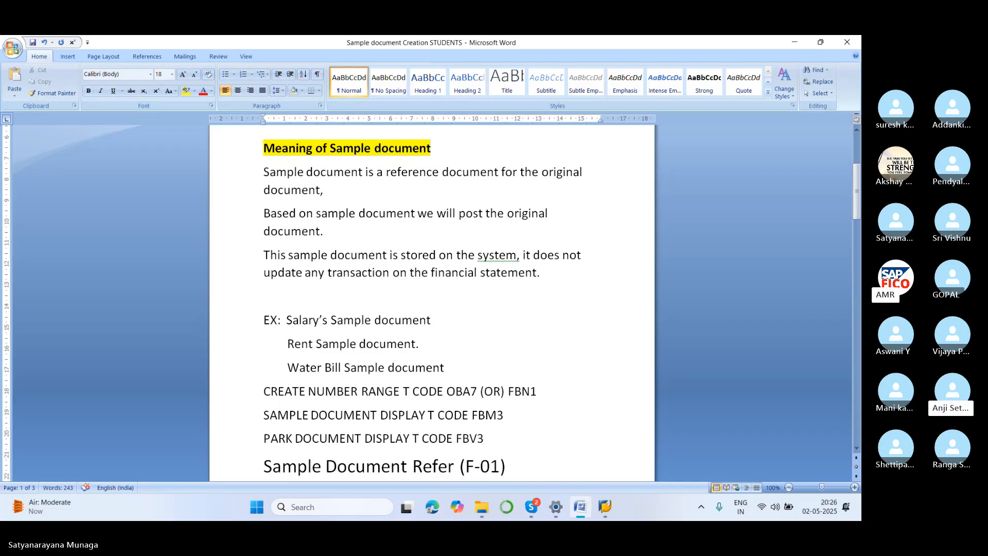
{"action": "key", "text": "BackSpace"}
{"action": "type", "text": "0"}
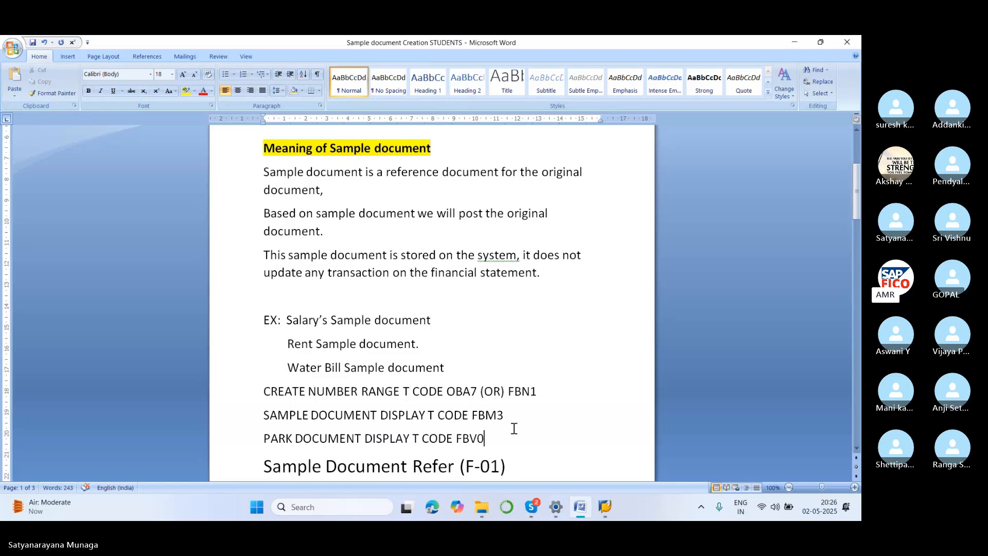
Add the line HOLD DOCUMENT DISPLAY T CODE FB11 and align the codes FBV0 and FB11 beneath FBM3.
{"action": "key", "text": "Return"}
{"action": "type", "text": "HO"}
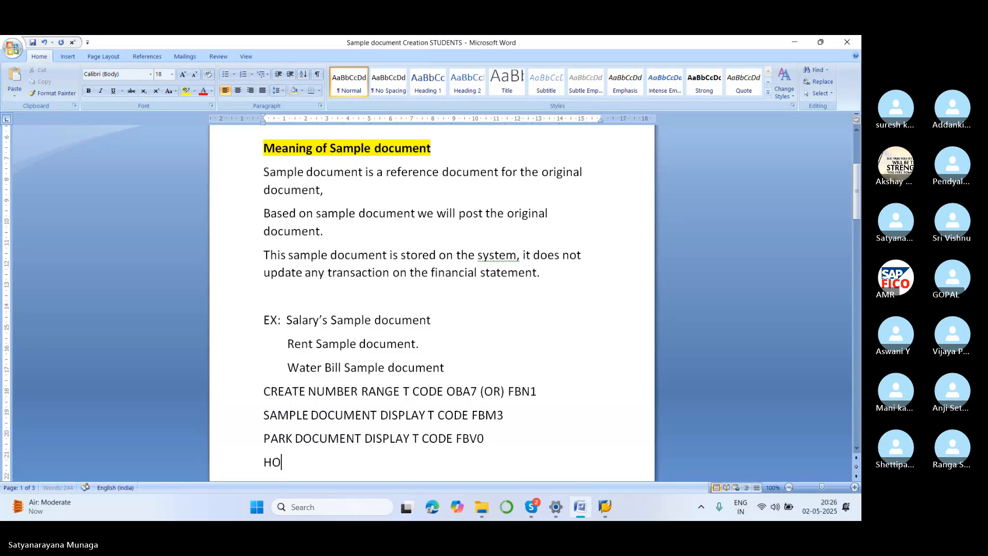
{"action": "type", "text": "LD DOCUMENT D"}
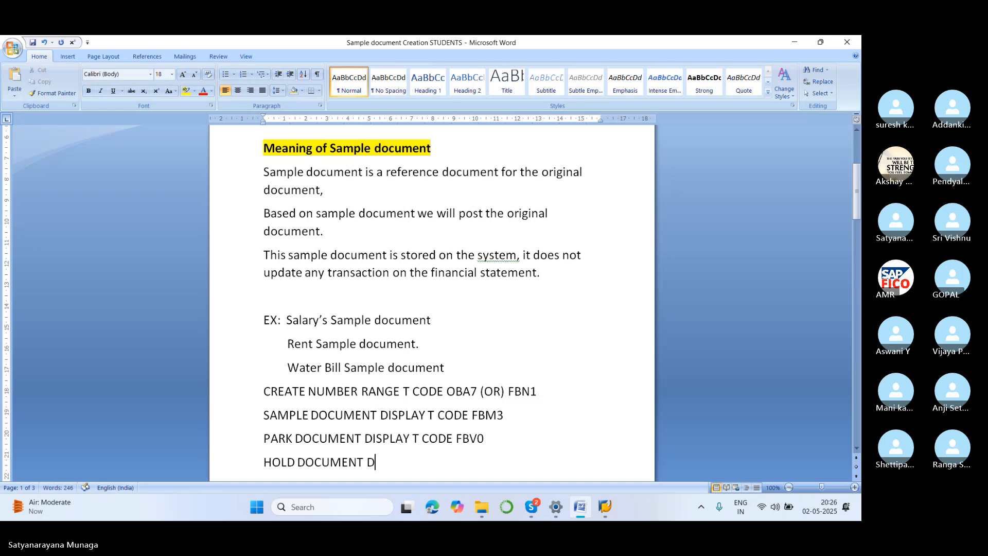
{"action": "type", "text": "ISPLAY T CODE"}
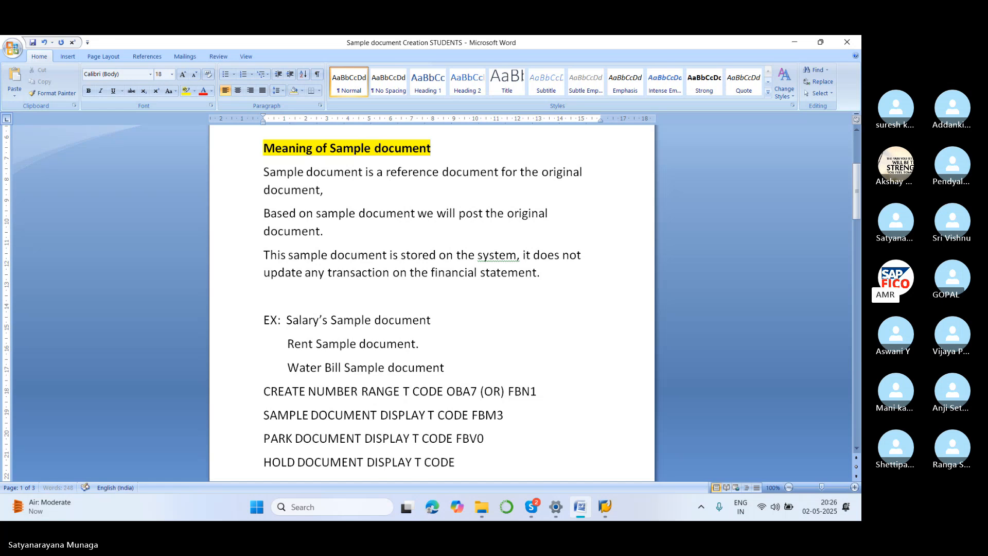
{"action": "type", "text": " FB"}
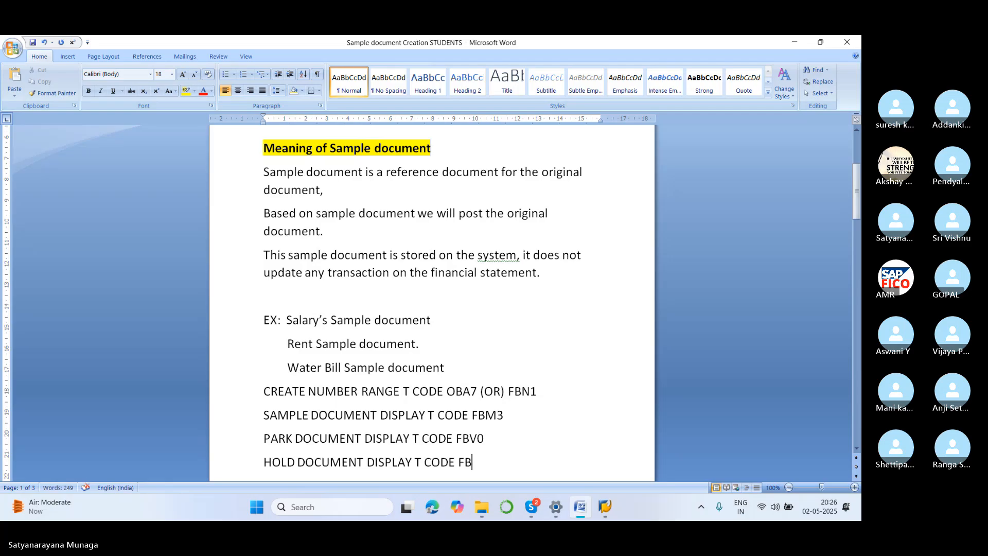
{"action": "type", "text": "11"}
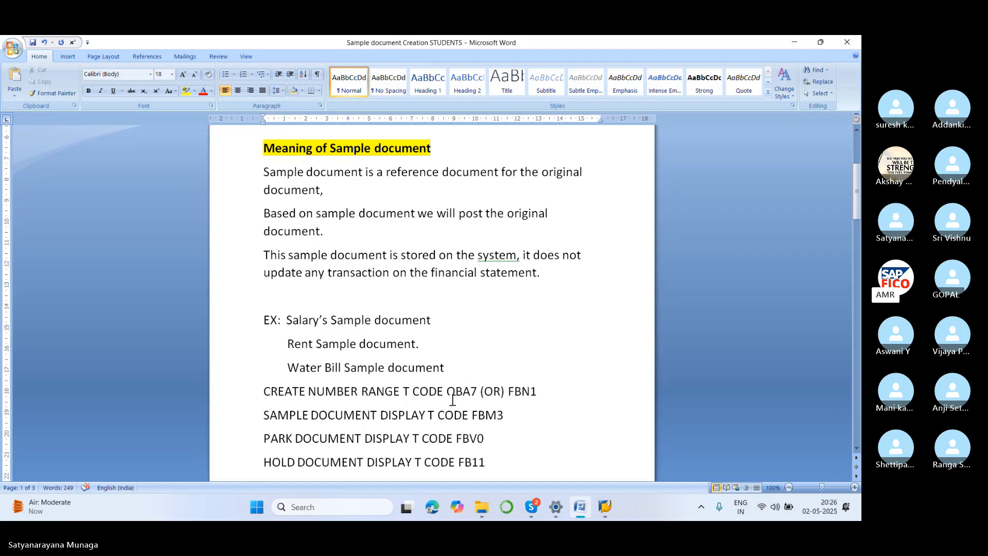
{"action": "left_click", "coordinate": [456, 438]}
{"action": "left_click", "coordinate": [457, 462]}
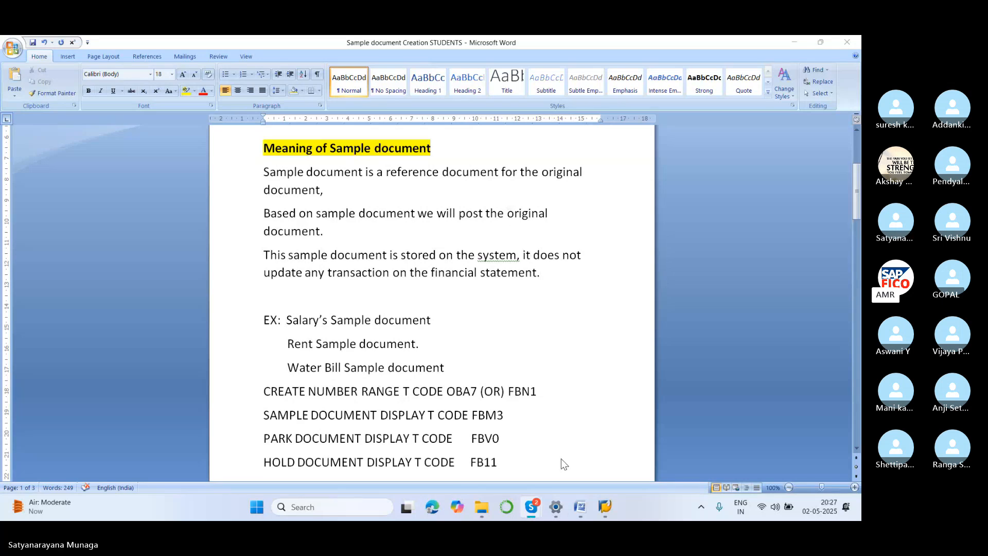
Switch to the SAP sample document entry session and start transaction F-02 for G/L account posting.
{"action": "mouse_move", "coordinate": [604, 507]}
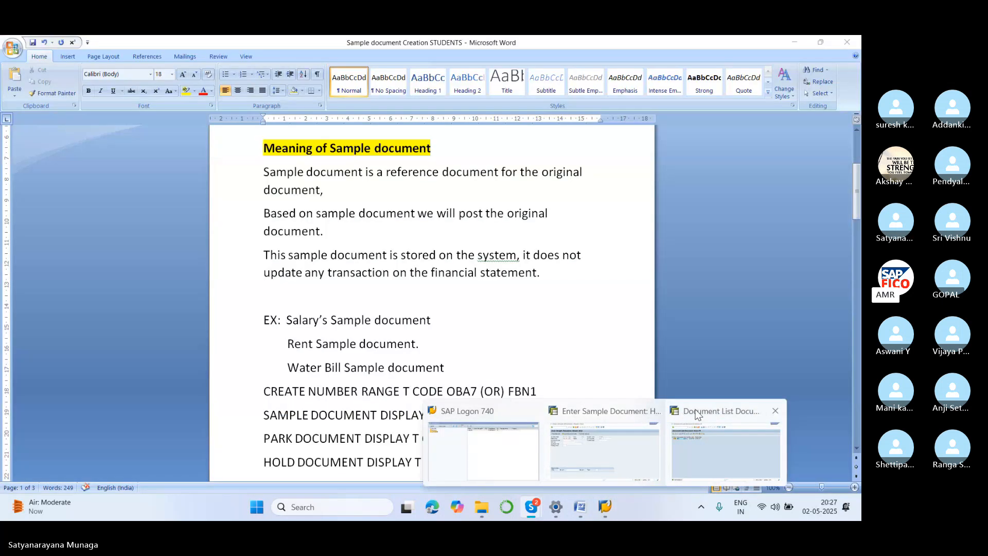
{"action": "left_click", "coordinate": [697, 414]}
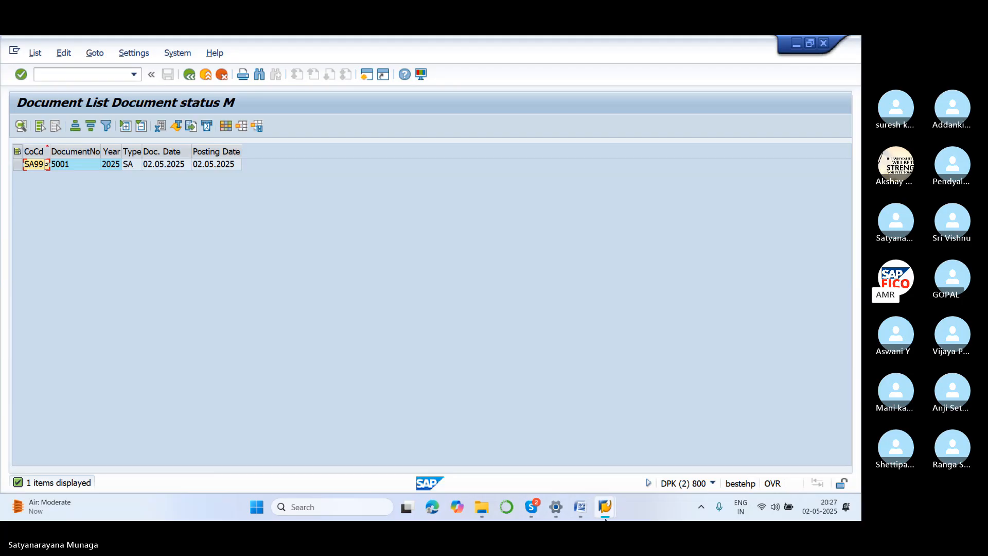
{"action": "mouse_move", "coordinate": [604, 506]}
{"action": "left_click", "coordinate": [605, 406]}
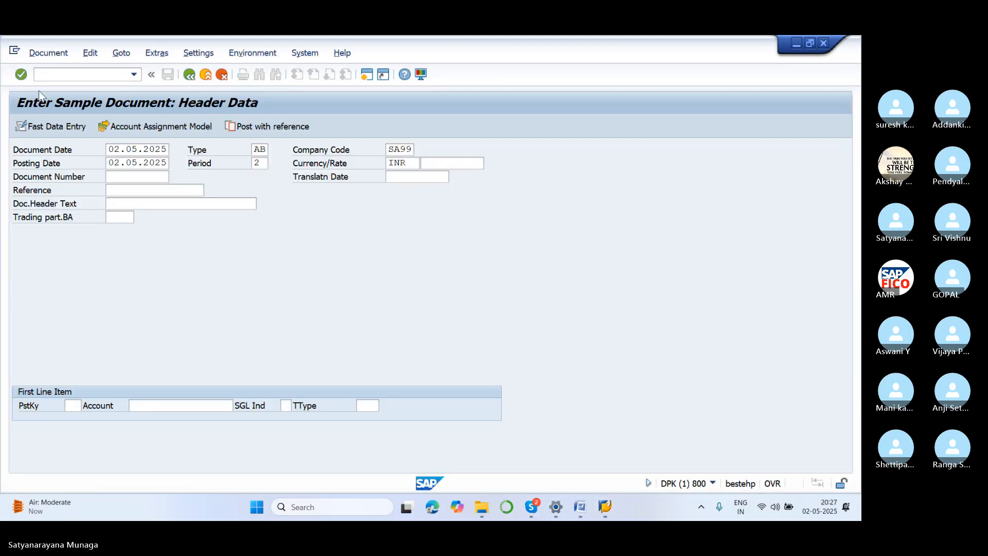
{"action": "left_click", "coordinate": [67, 78]}
{"action": "type", "text": "/"}
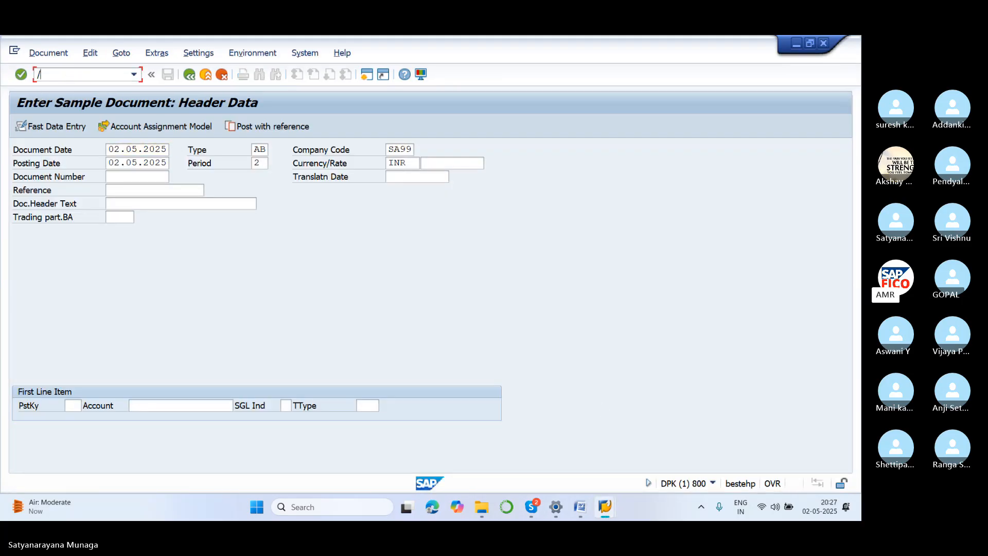
{"action": "type", "text": "NF-01"}
{"action": "key", "text": "BackSpace"}
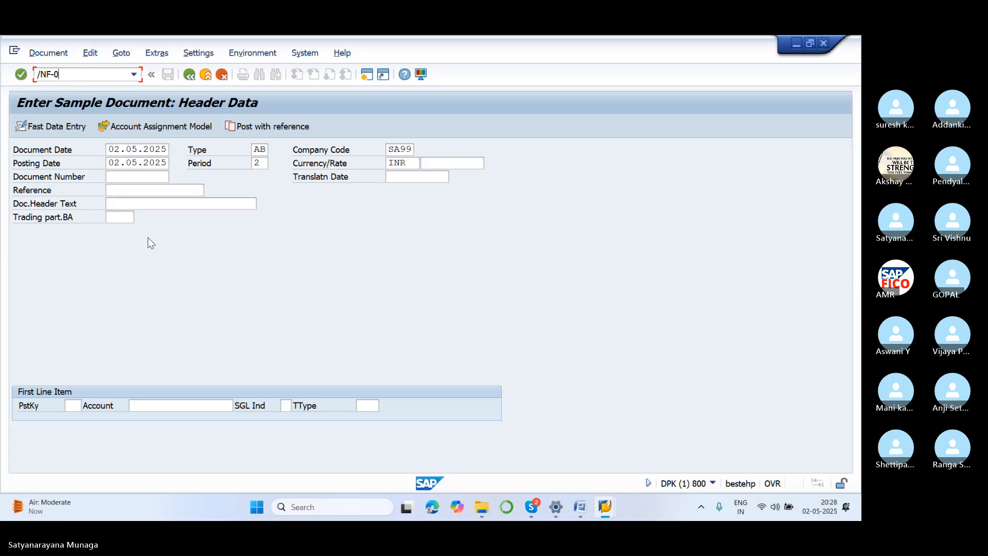
{"action": "type", "text": "2"}
{"action": "key", "text": "Return"}
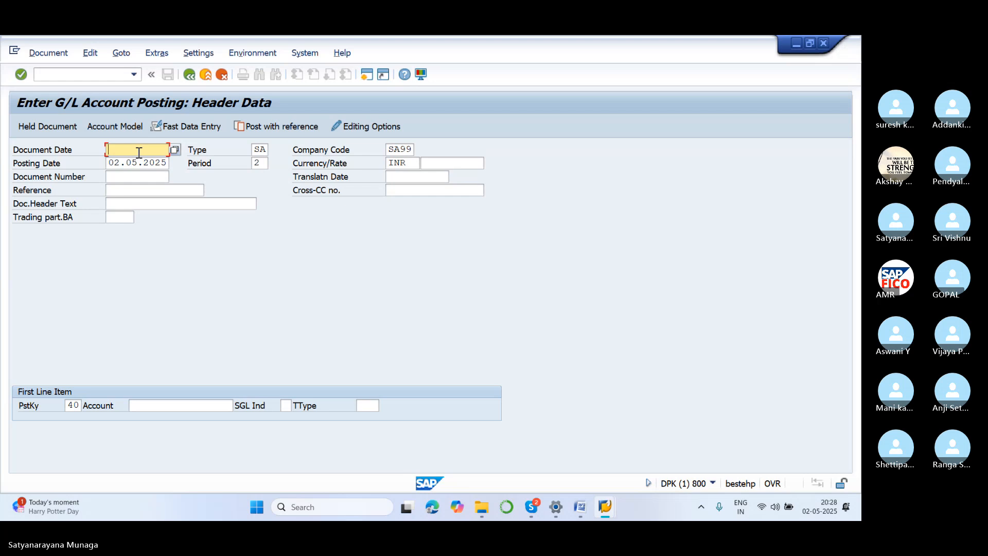
Set the document date of the G/L posting to 02.05.2025.
{"action": "type", "text": "02.05.2025"}
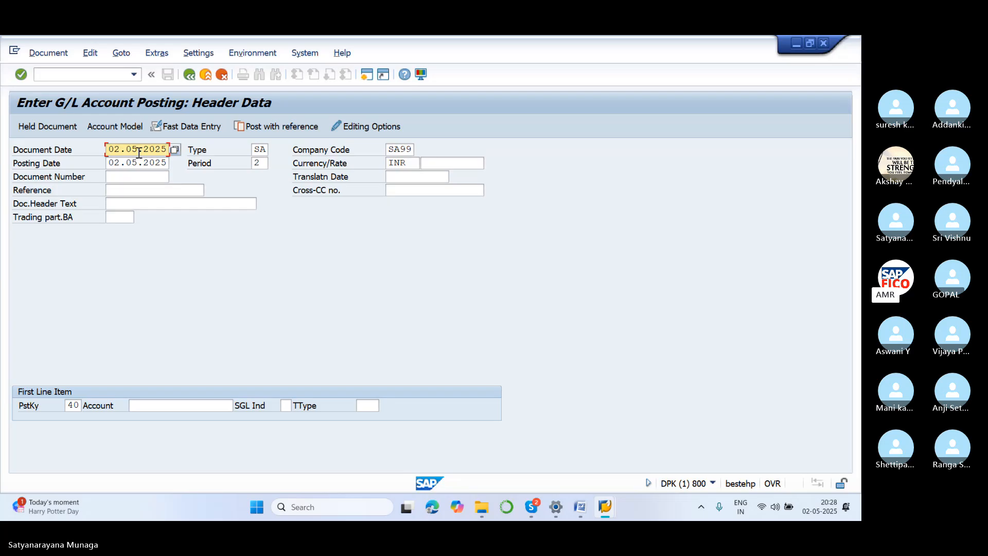
{"action": "left_click", "coordinate": [126, 177]}
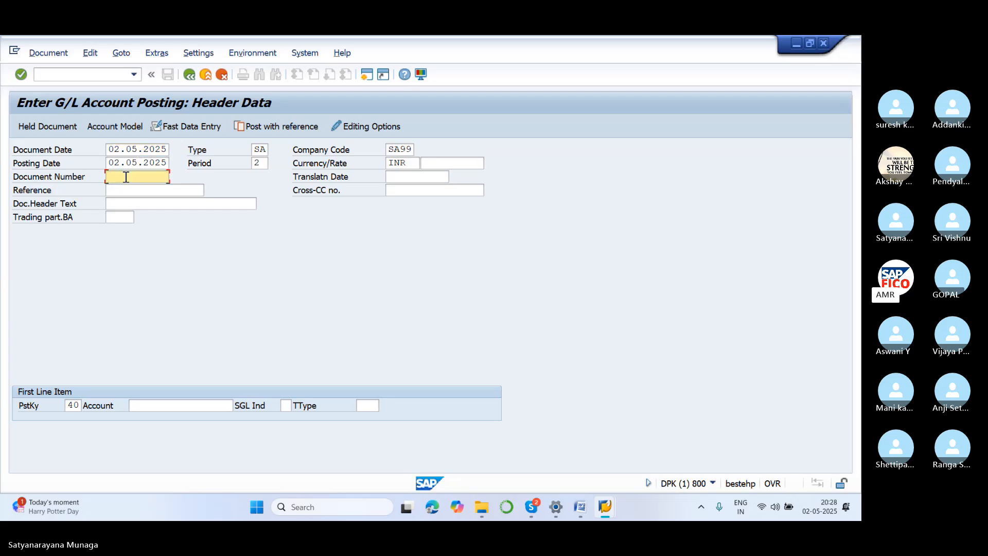
Post with reference to document 5001 in company code SA99 using Do not propose amounts, and accept the copied header data.
{"action": "left_click", "coordinate": [263, 126]}
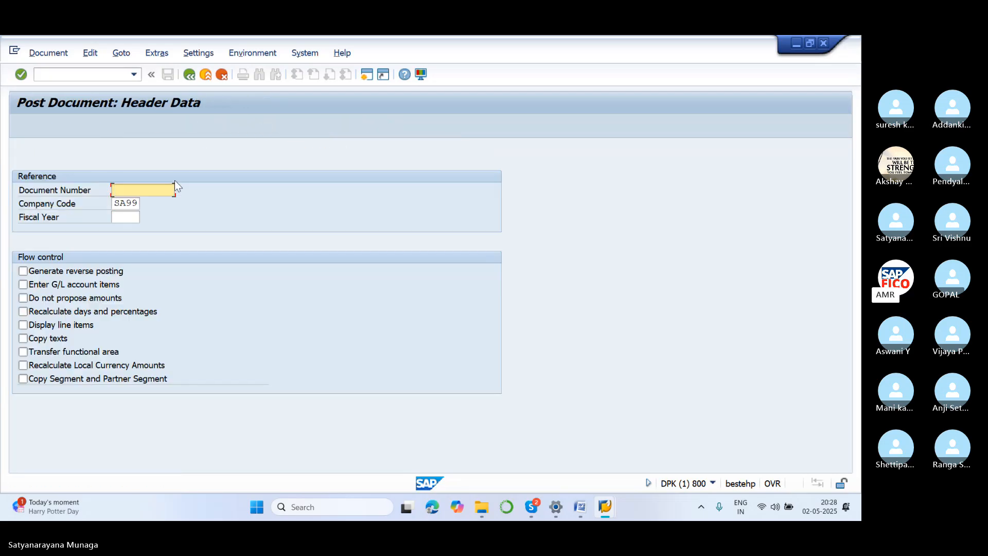
{"action": "type", "text": "5001"}
{"action": "left_click", "coordinate": [59, 302]}
{"action": "left_click", "coordinate": [59, 302]}
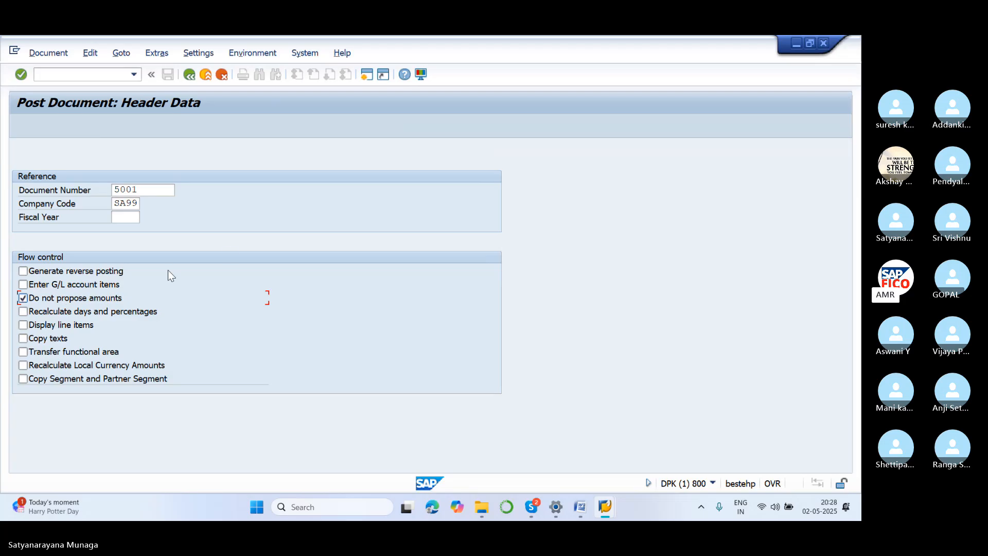
{"action": "key", "text": "Return"}
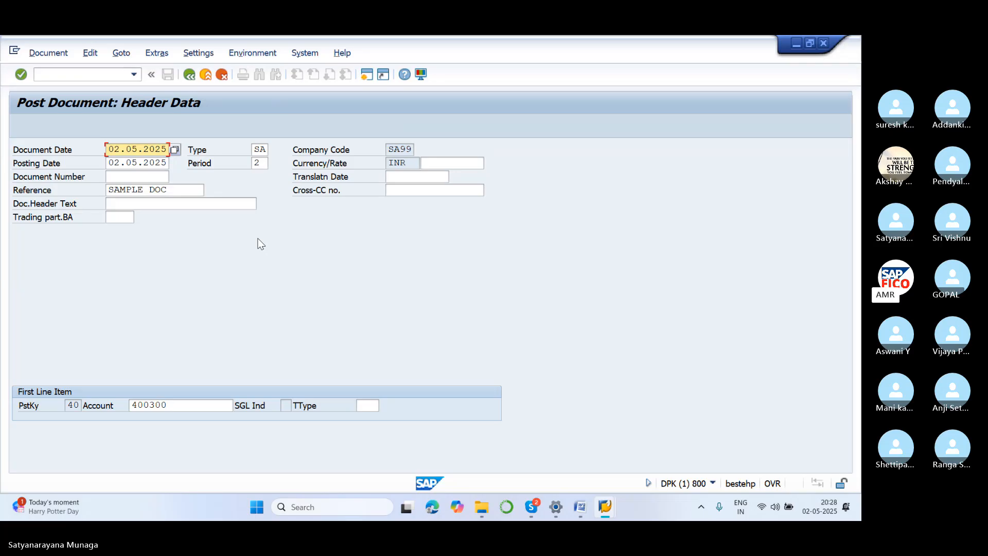
{"action": "key", "text": "Return"}
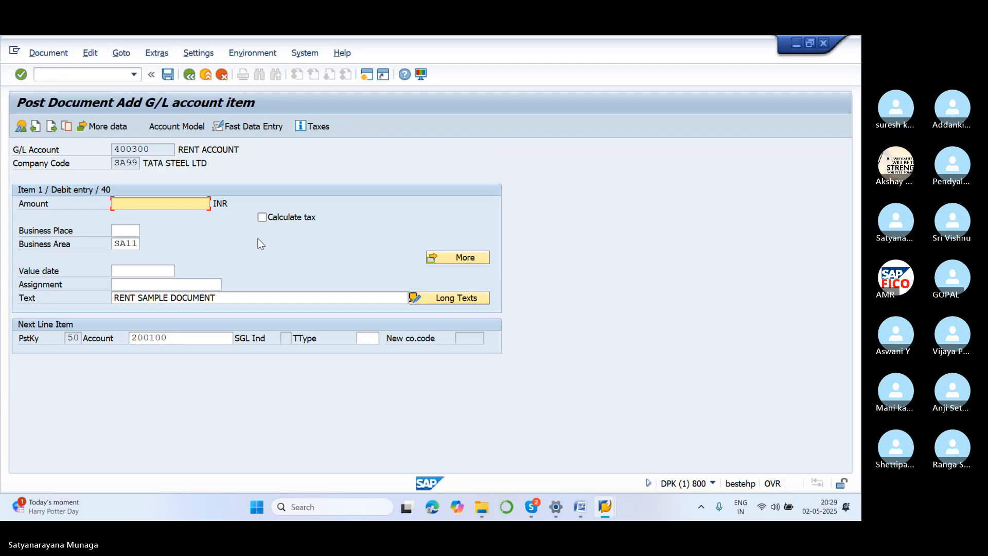
Enter 10000 INR for both the rent debit item and the SBI bank credit item, and post the document.
{"action": "type", "text": "10000"}
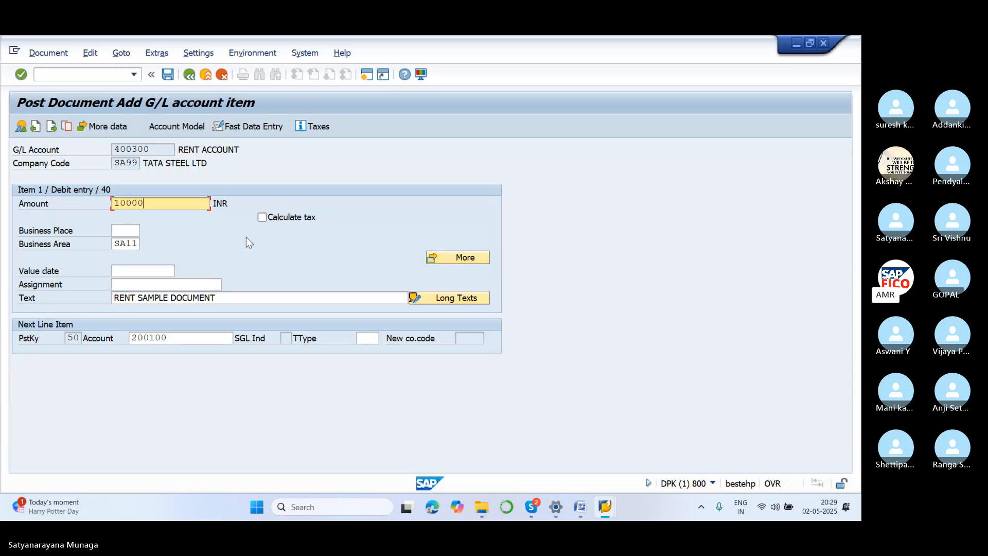
{"action": "key", "text": "Return"}
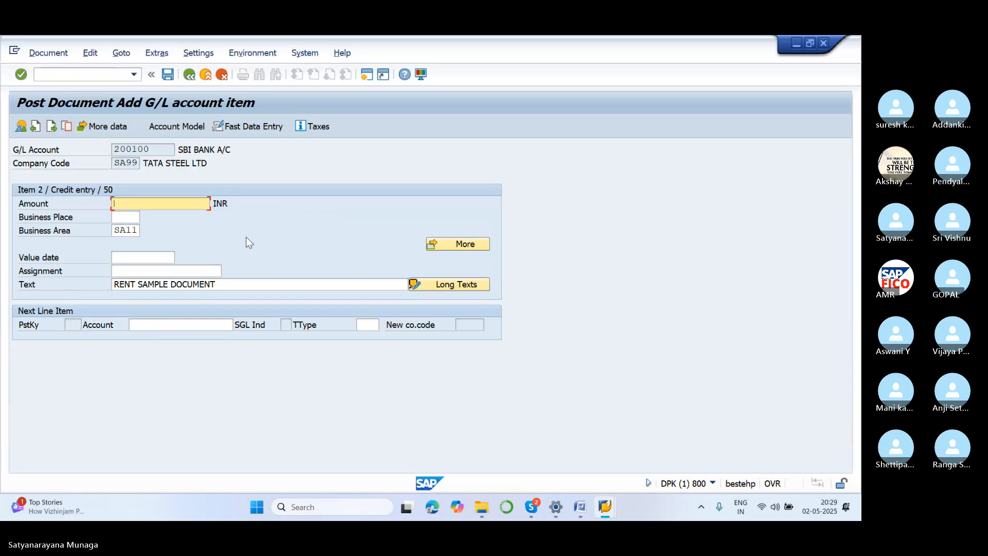
{"action": "type", "text": "10000"}
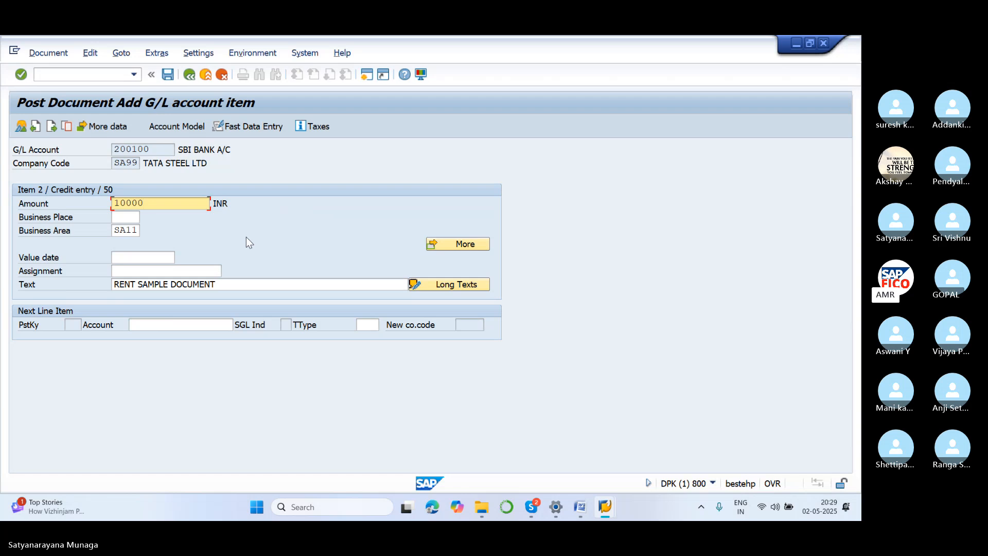
{"action": "key", "text": "Return"}
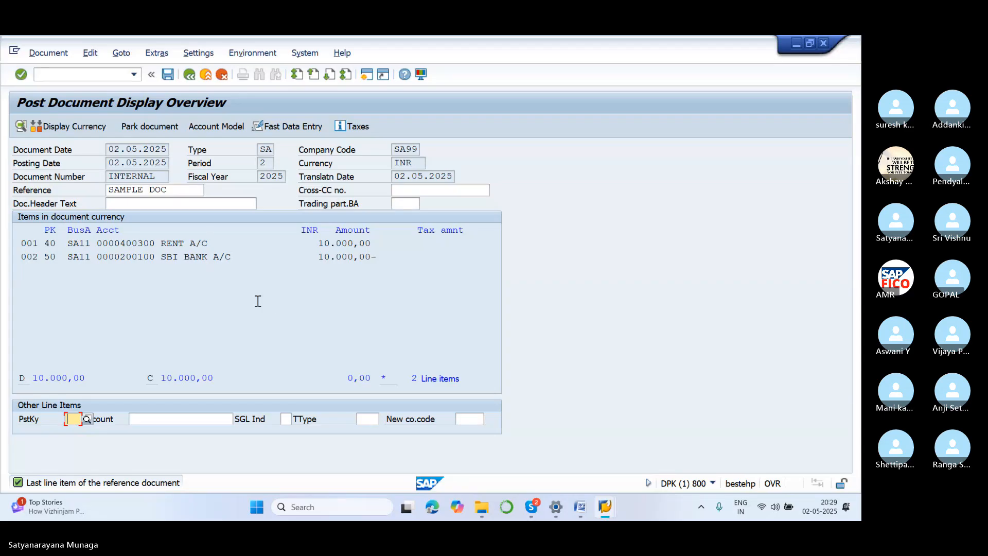
{"action": "left_click", "coordinate": [167, 75]}
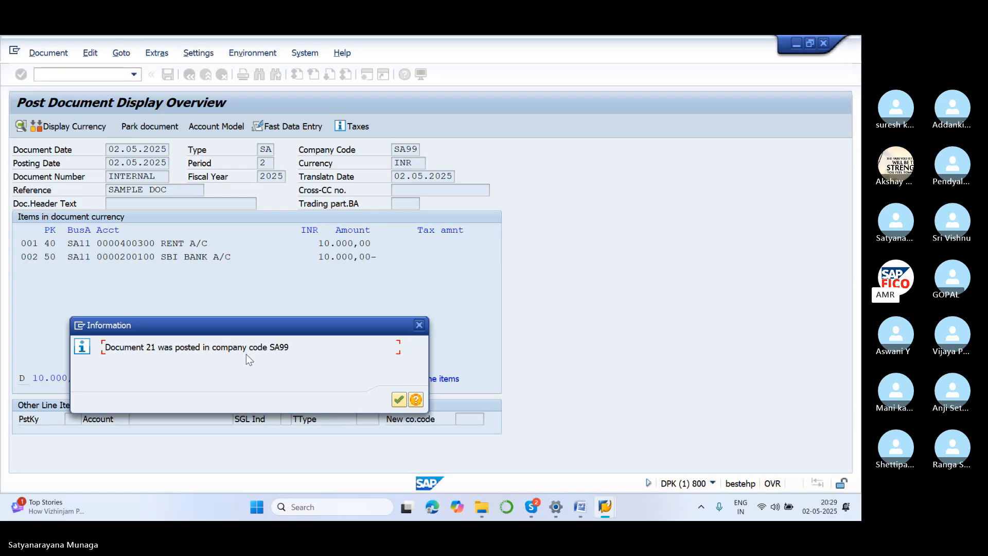
{"action": "left_click", "coordinate": [401, 403]}
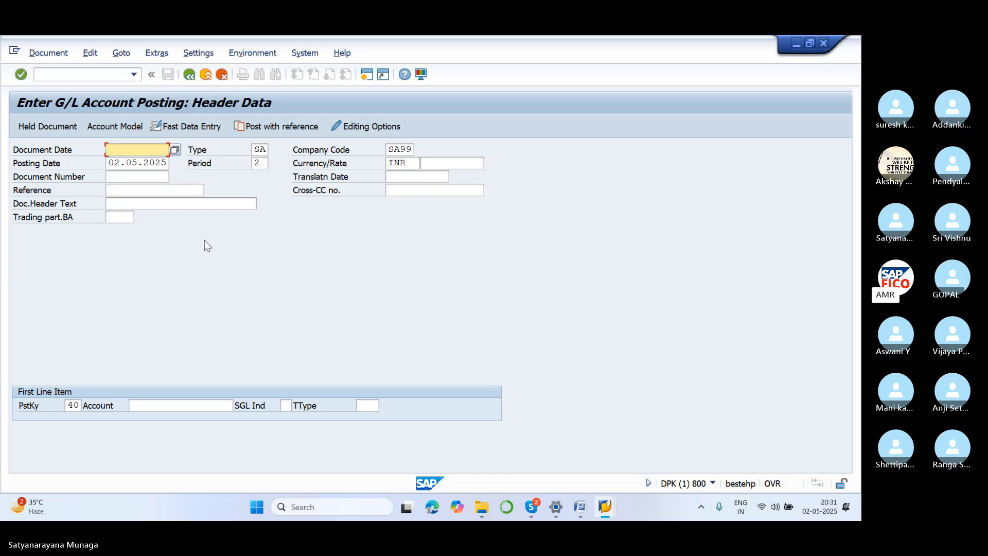
Start transaction F-01 to enter a new sample document.
{"action": "left_click", "coordinate": [92, 77]}
{"action": "type", "text": "/NF"}
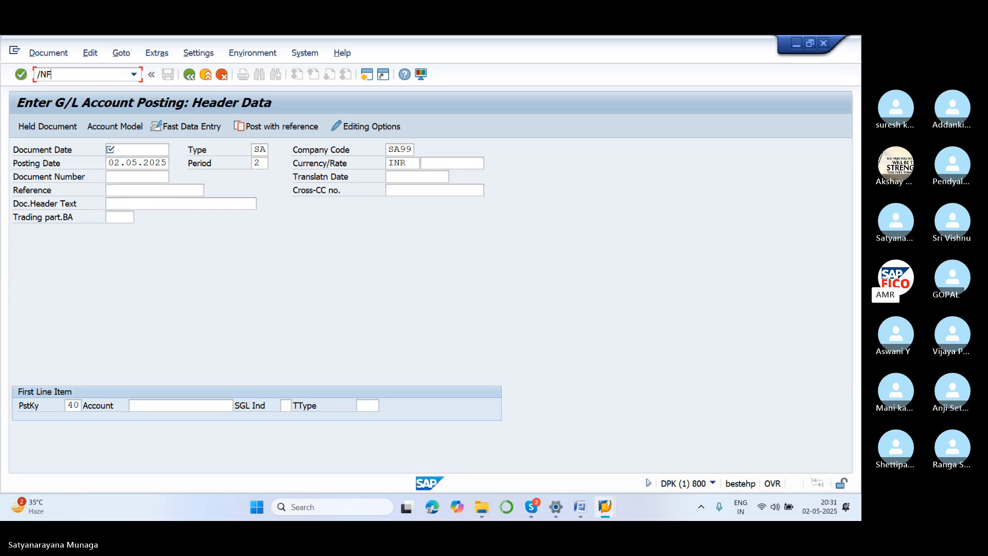
{"action": "type", "text": "-01"}
{"action": "key", "text": "Return"}
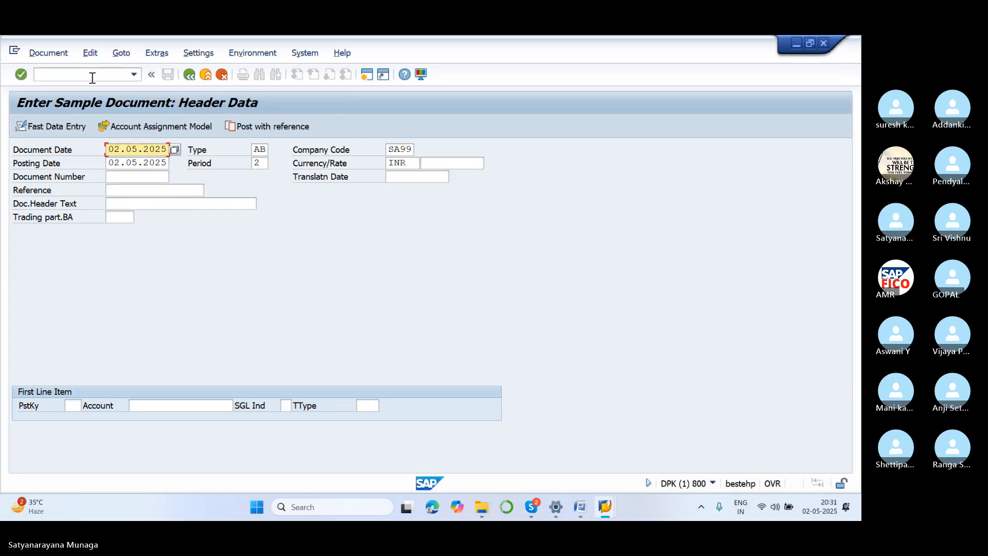
Set the sample document's type to SA and the first line item's posting key to 40.
{"action": "left_click", "coordinate": [265, 151]}
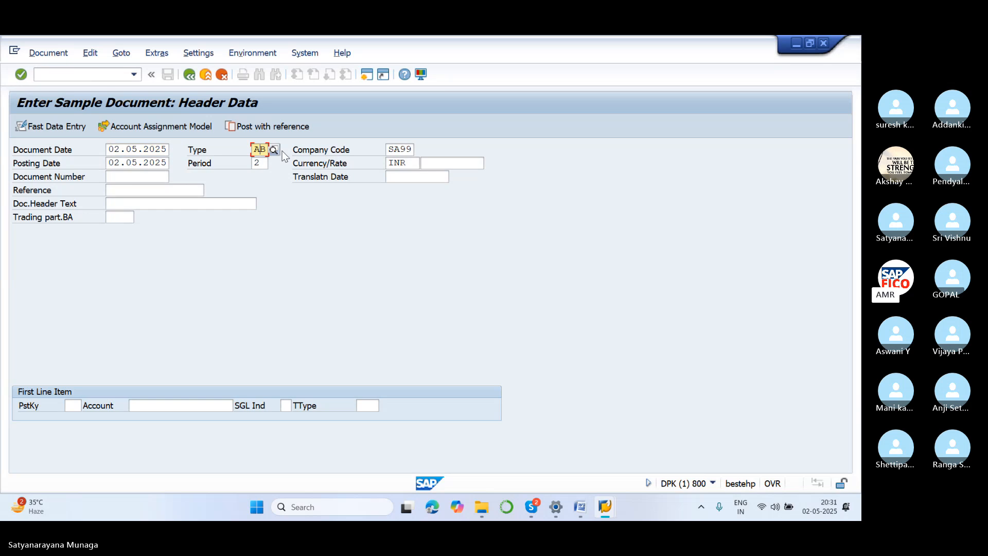
{"action": "key", "text": "BackSpace"}
{"action": "key", "text": "BackSpace"}
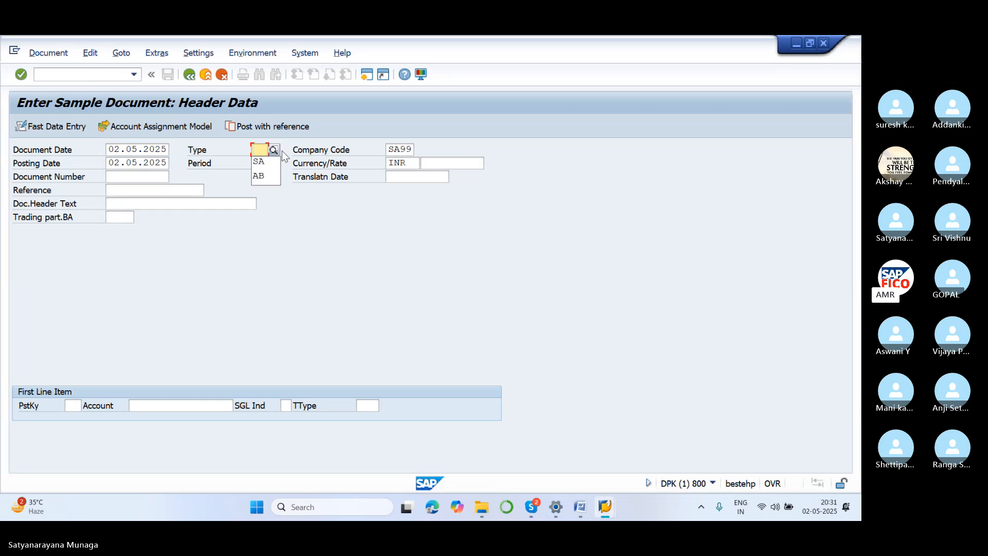
{"action": "type", "text": "SA"}
{"action": "key", "text": "Return"}
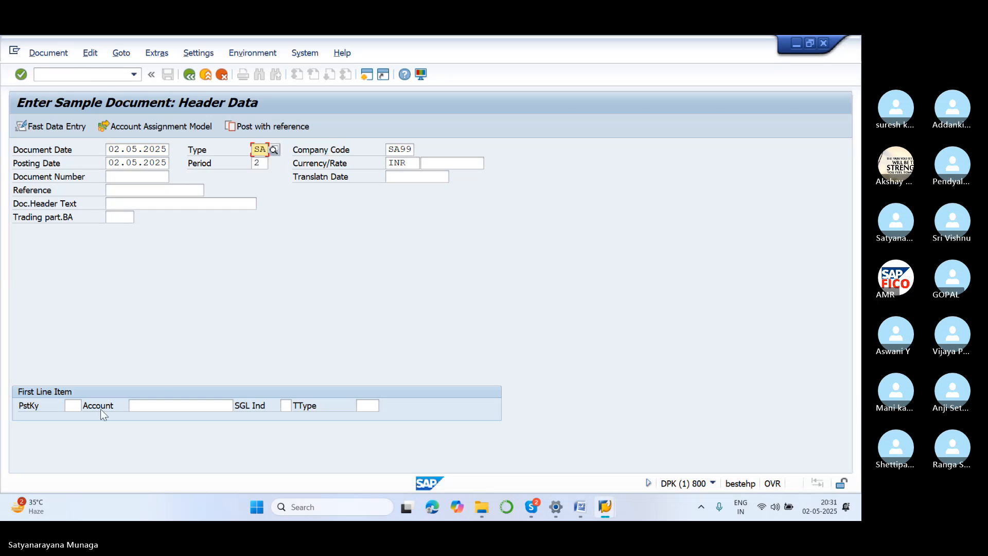
{"action": "left_click", "coordinate": [74, 406]}
{"action": "type", "text": "40"}
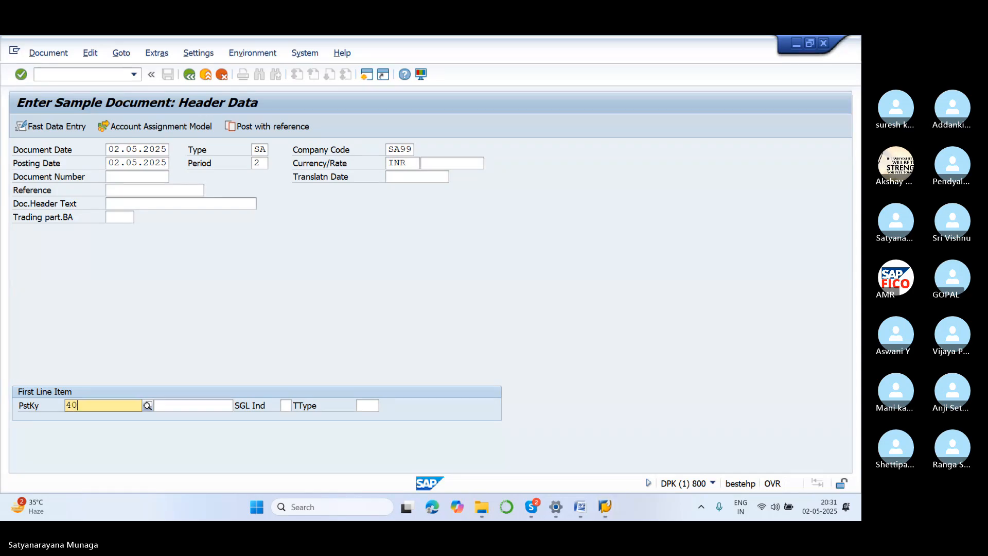
{"action": "left_click", "coordinate": [80, 428]}
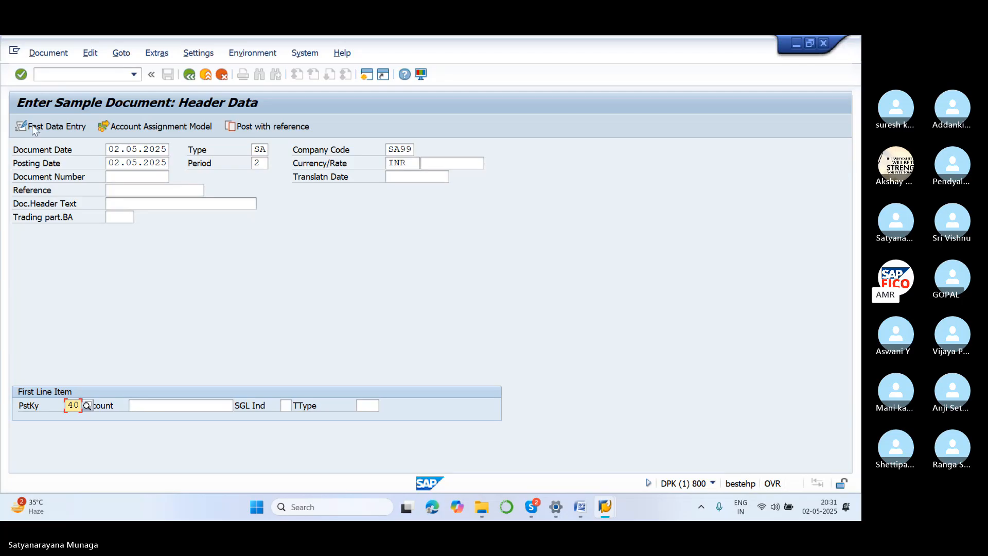
{"action": "left_click", "coordinate": [90, 77]}
{"action": "type", "text": "/NF"}
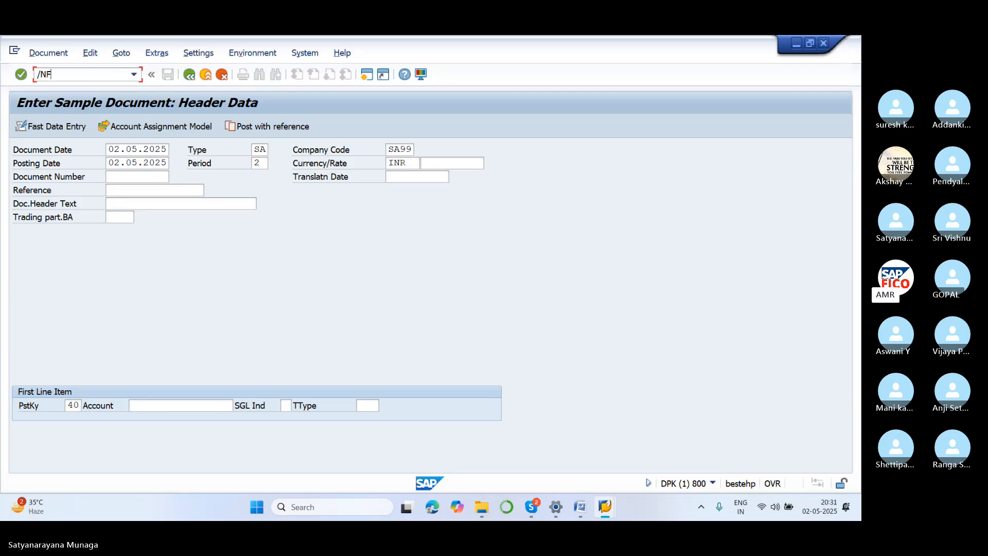
{"action": "type", "text": "-01"}
Choose salary account 400301 from chart of accounts SA11 for the first line item and proceed to its details.
{"action": "left_click", "coordinate": [154, 405]}
{"action": "left_click", "coordinate": [239, 406]}
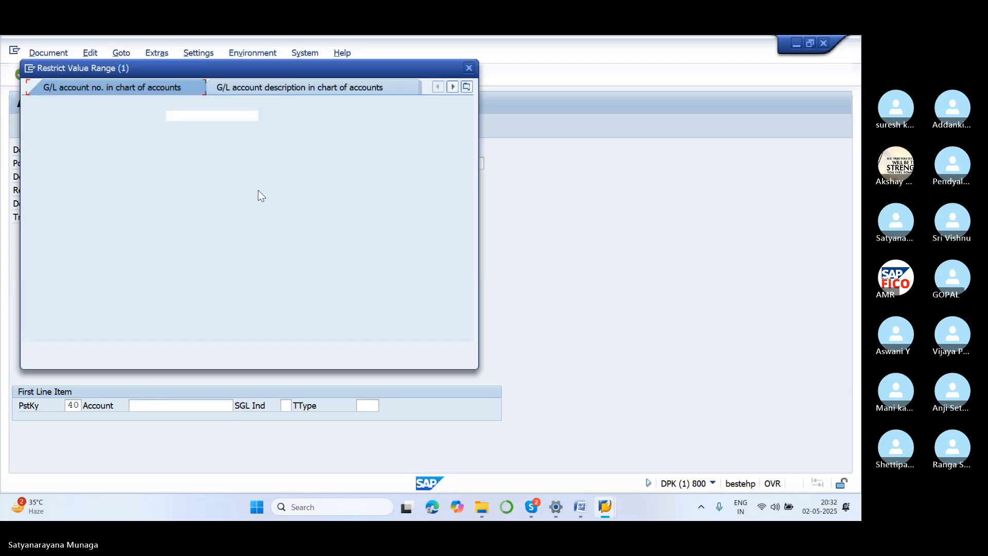
{"action": "left_click", "coordinate": [431, 349]}
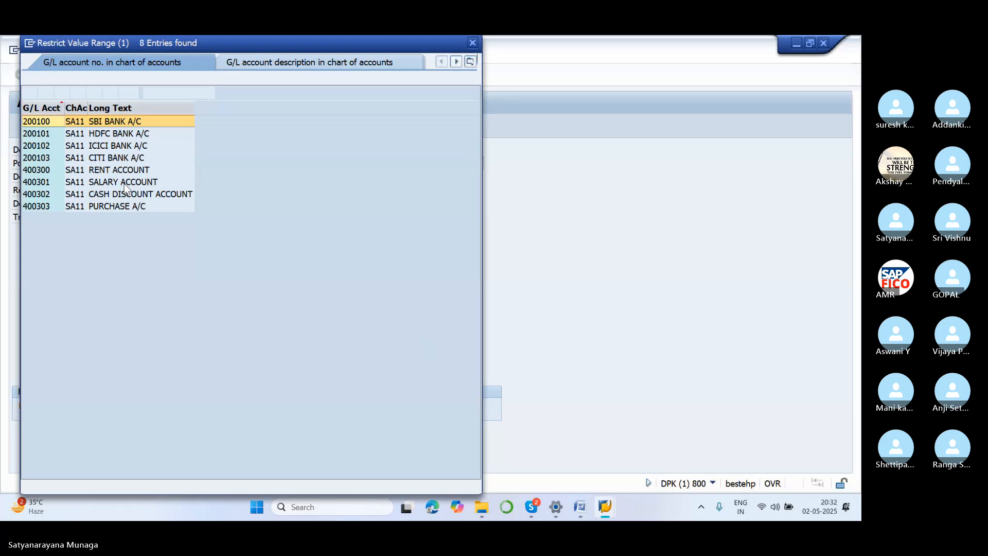
{"action": "left_click", "coordinate": [124, 183]}
{"action": "left_click", "coordinate": [30, 93]}
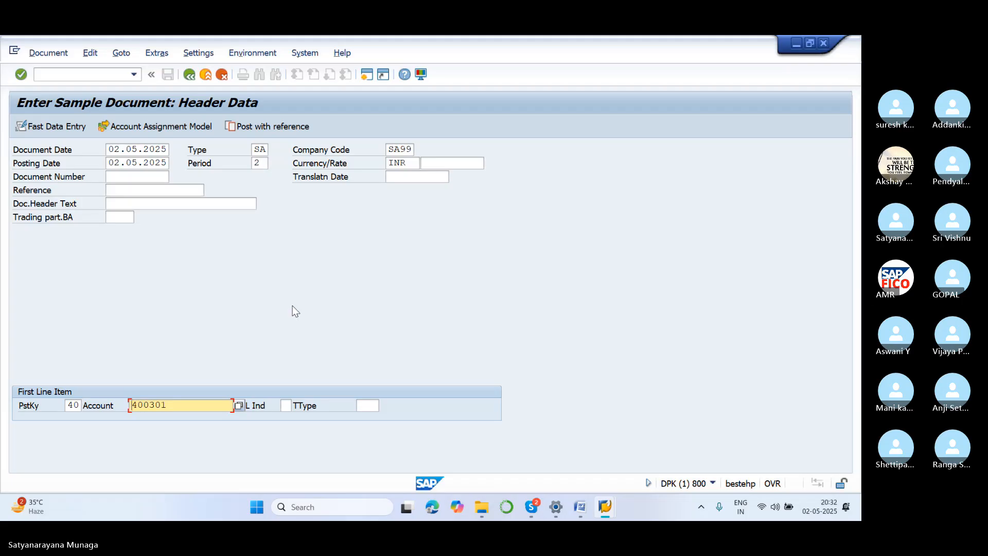
{"action": "key", "text": "Return"}
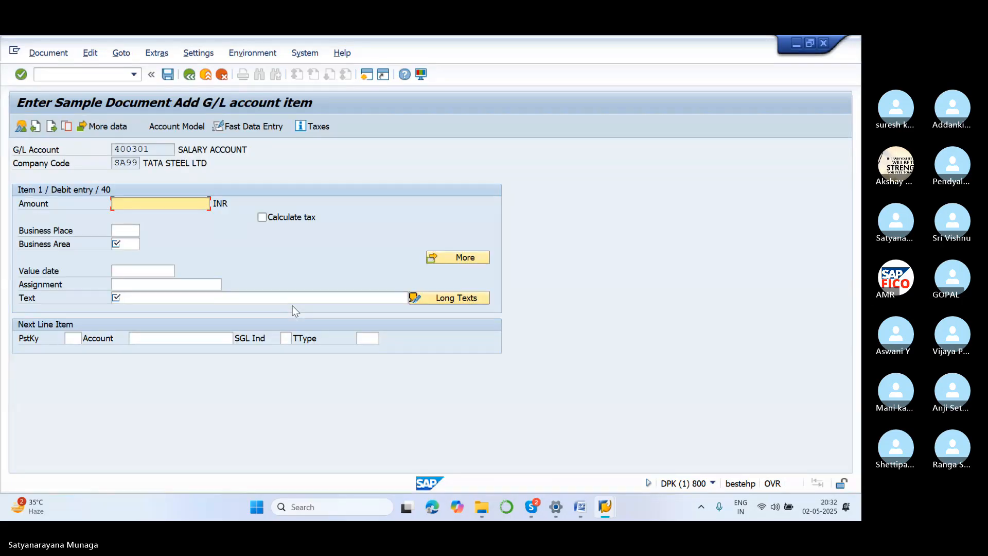
Set the salary debit item's amount to 12000 INR and its business area to SA11.
{"action": "type", "text": "12000"}
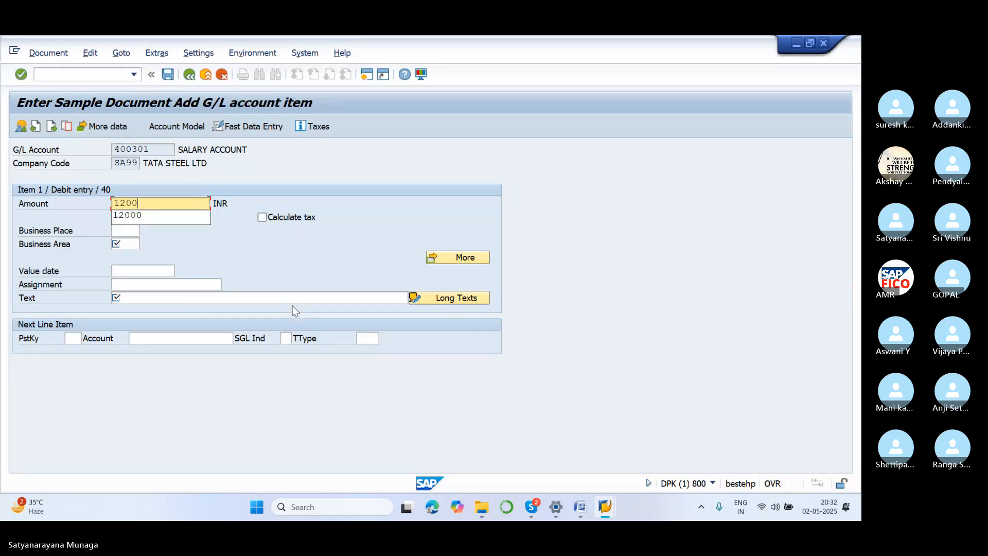
{"action": "left_click", "coordinate": [128, 231]}
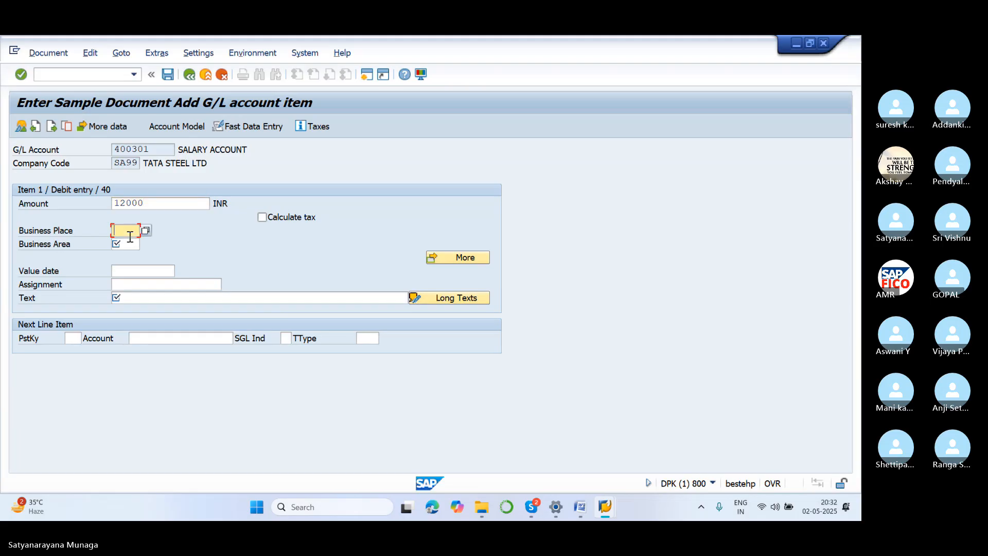
{"action": "left_click", "coordinate": [128, 246]}
{"action": "type", "text": "SA11"}
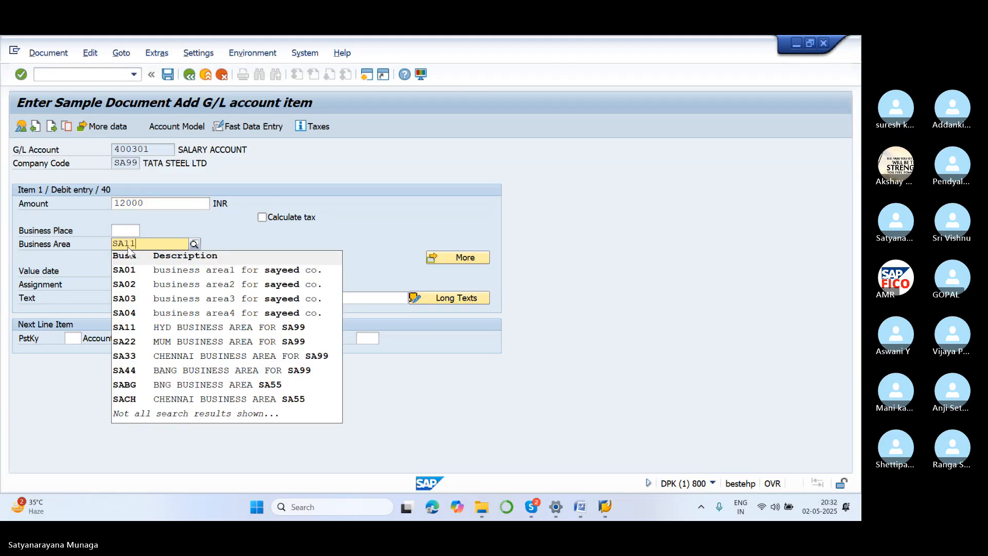
{"action": "left_click", "coordinate": [165, 268]}
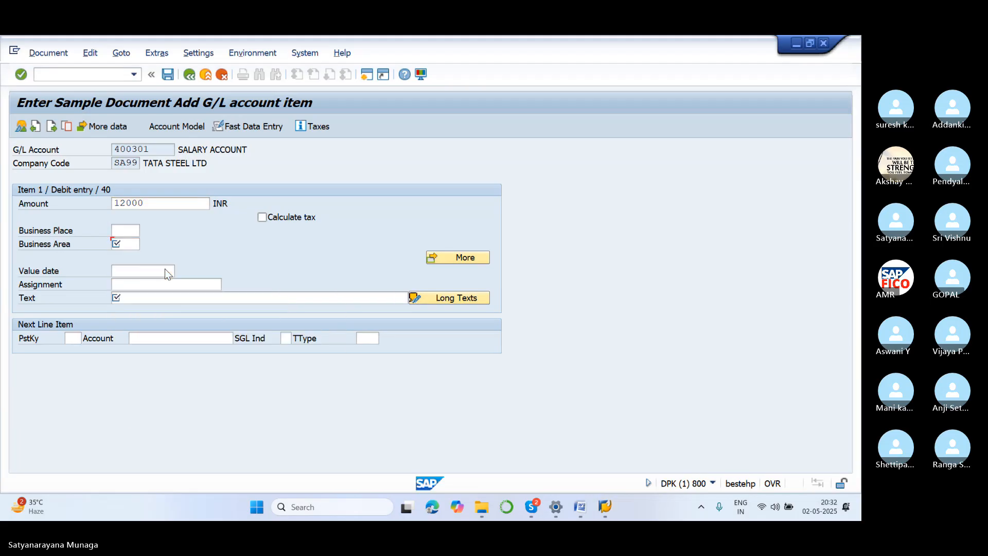
Enter the text SALARY SAMPLE DOCUMENT for the salary item and set the next line item's posting key to 50.
{"action": "left_click", "coordinate": [119, 297]}
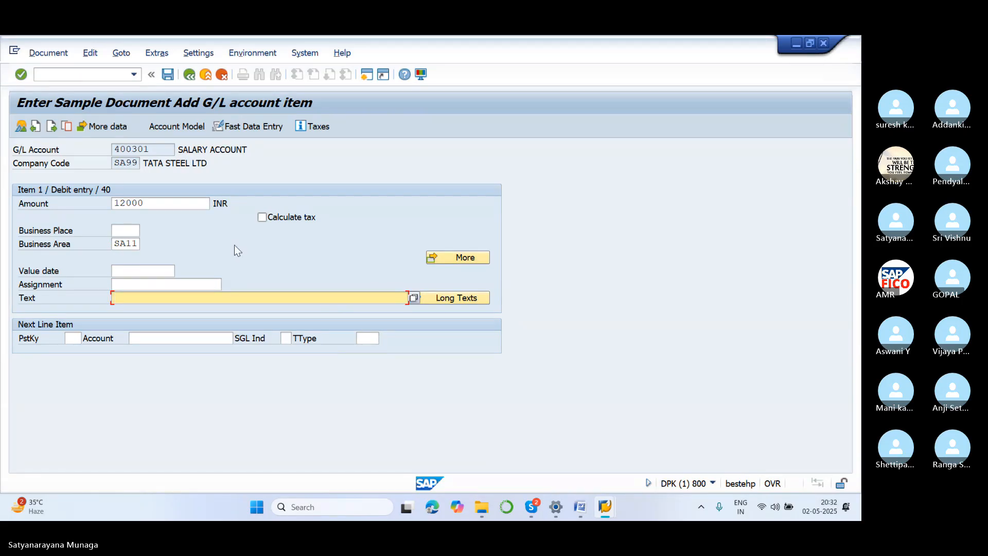
{"action": "type", "text": "SALAR"}
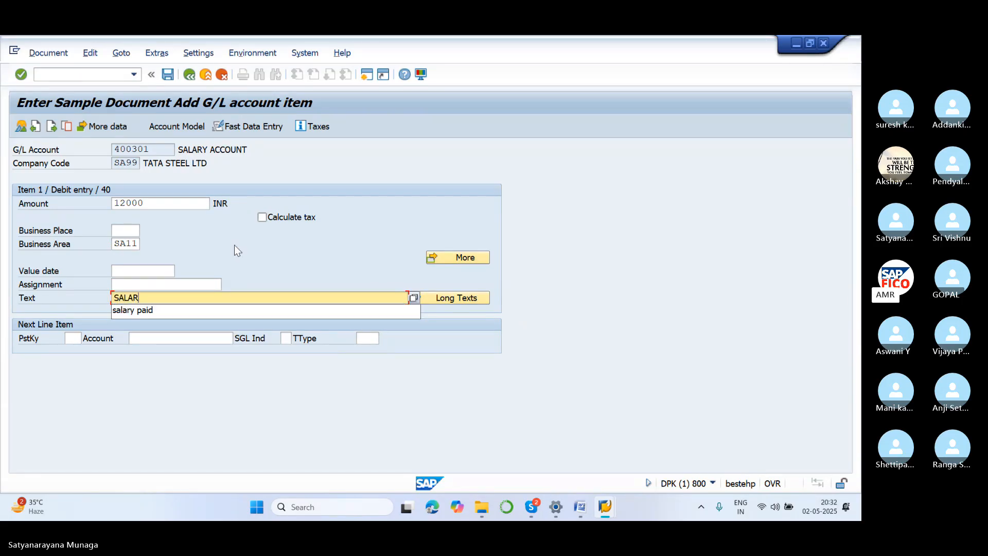
{"action": "type", "text": "Y SAM[PL"}
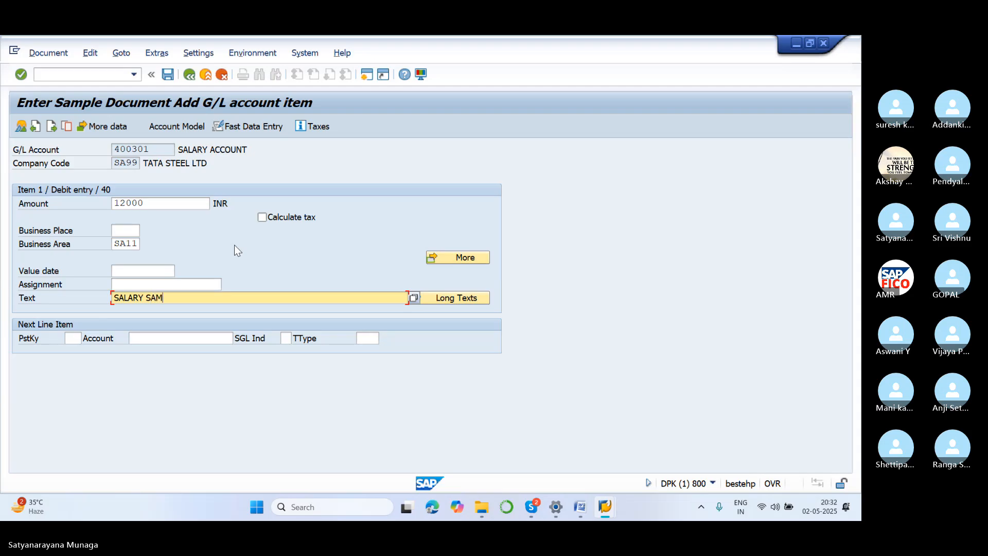
{"action": "key", "text": "BackSpace"}
{"action": "key", "text": "BackSpace"}
{"action": "key", "text": "BackSpace"}
{"action": "type", "text": "PLE DOCUMENT"}
{"action": "left_click", "coordinate": [75, 338]}
{"action": "type", "text": "50"}
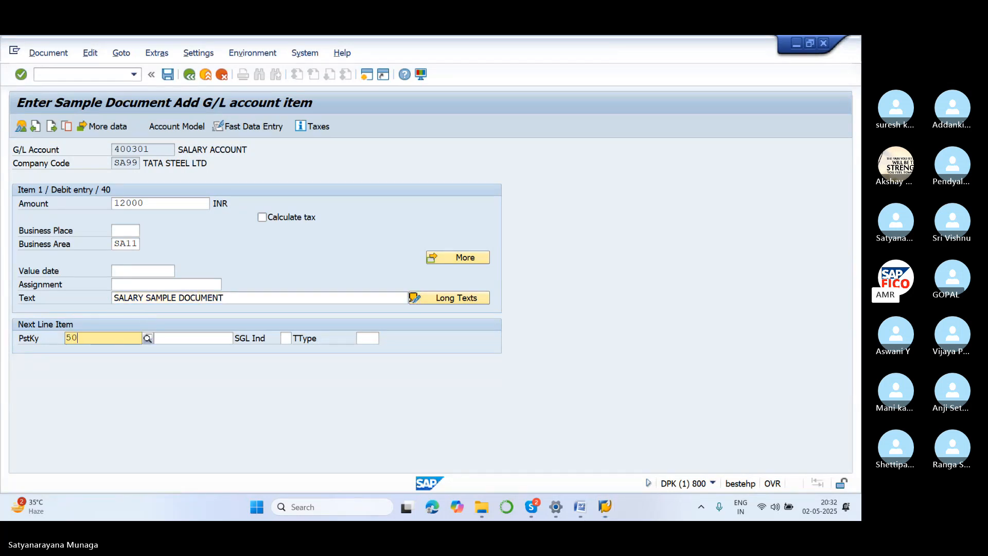
{"action": "left_click", "coordinate": [158, 338]}
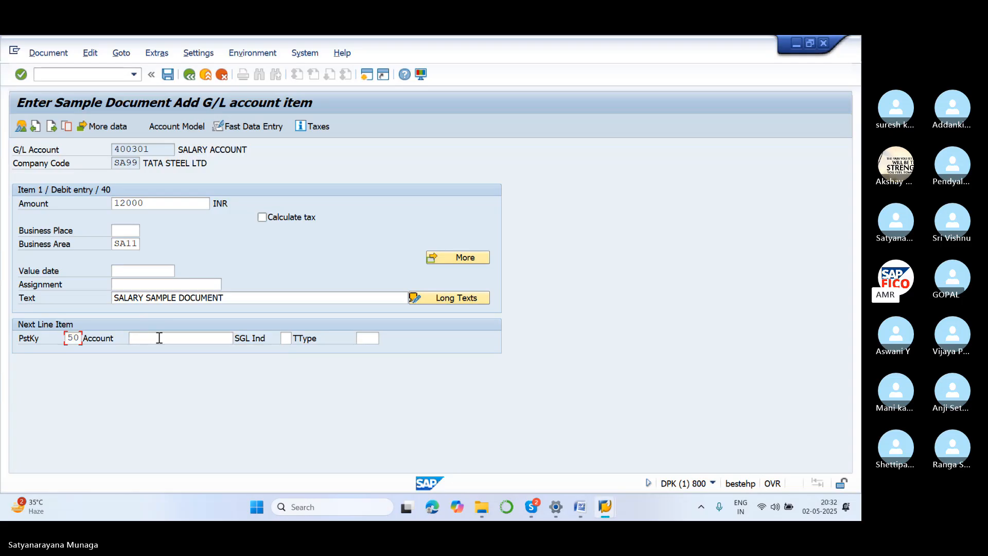
{"action": "type", "text": "200100"}
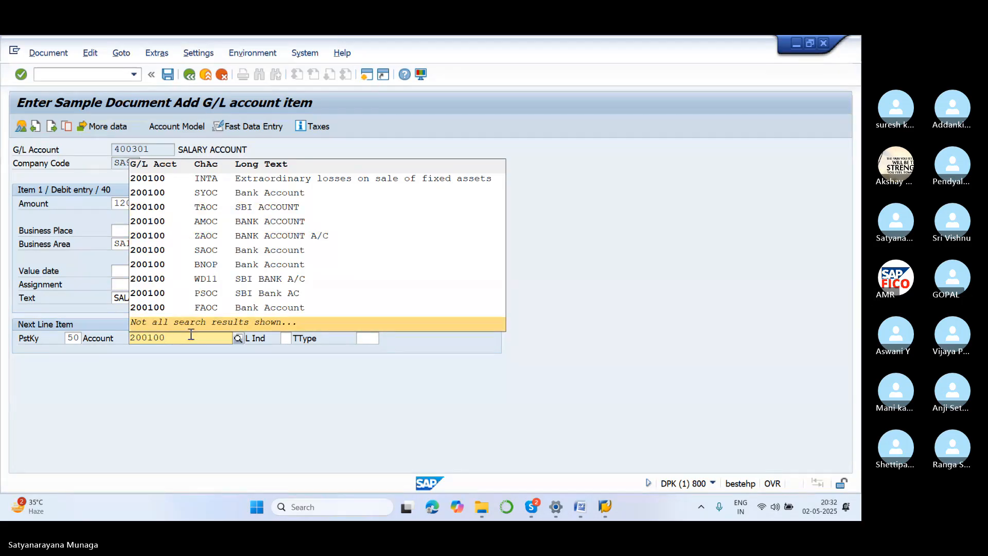
{"action": "key", "text": "BackSpace"}
{"action": "key", "text": "BackSpace"}
{"action": "key", "text": "BackSpace"}
{"action": "key", "text": "BackSpace"}
{"action": "key", "text": "BackSpace"}
{"action": "key", "text": "BackSpace"}
{"action": "left_click", "coordinate": [252, 364]}
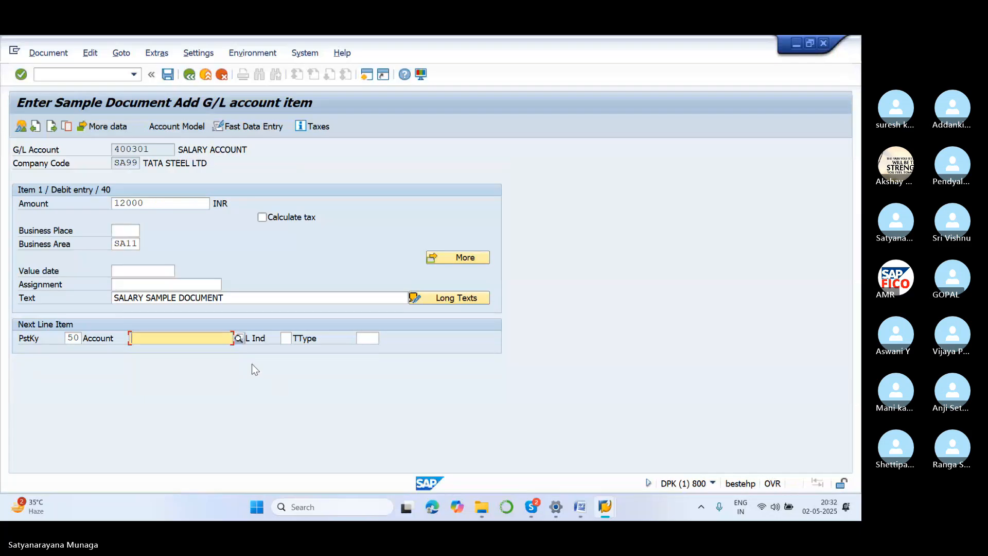
Choose SBI bank account 200100 from chart of accounts SA11 for the next line item and proceed to its details.
{"action": "left_click", "coordinate": [238, 337]}
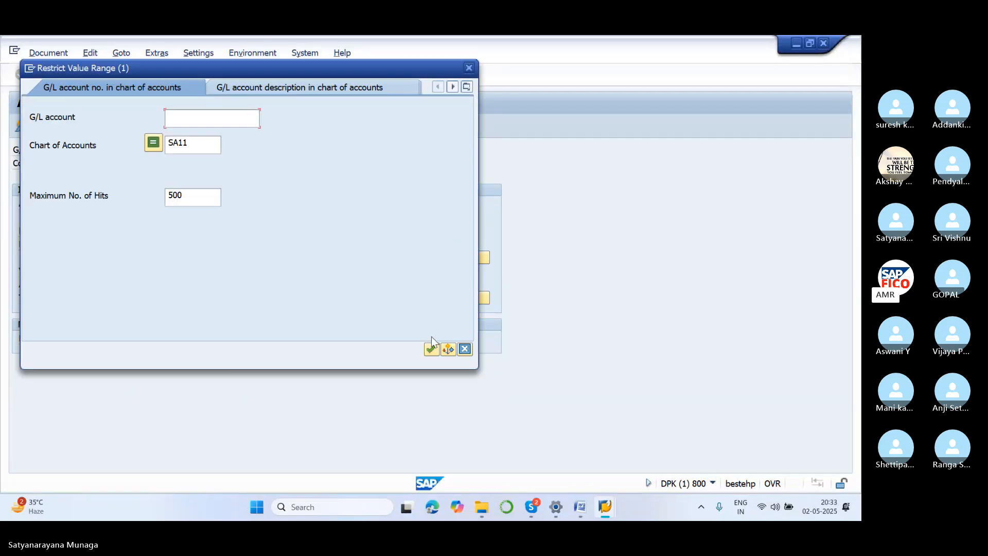
{"action": "left_click", "coordinate": [431, 348]}
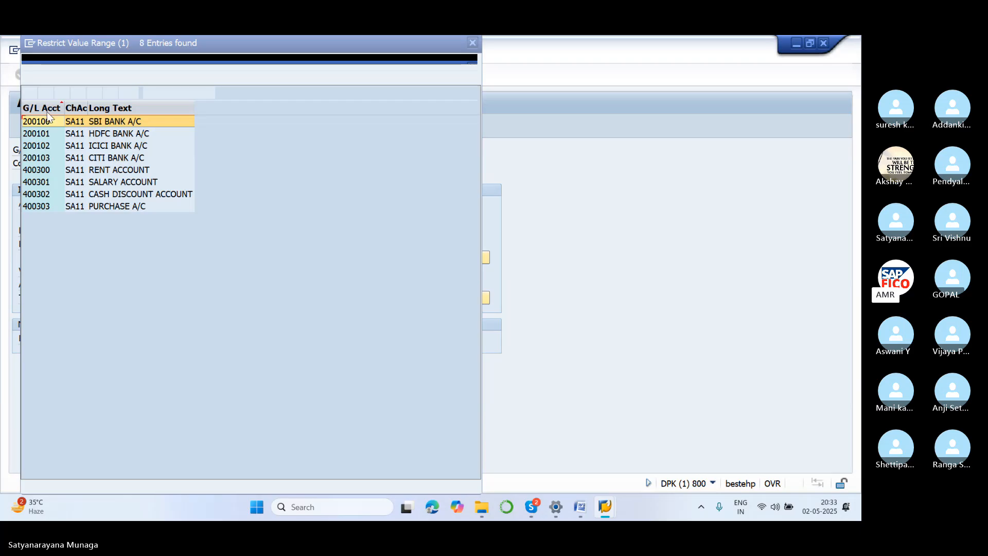
{"action": "left_click", "coordinate": [30, 96]}
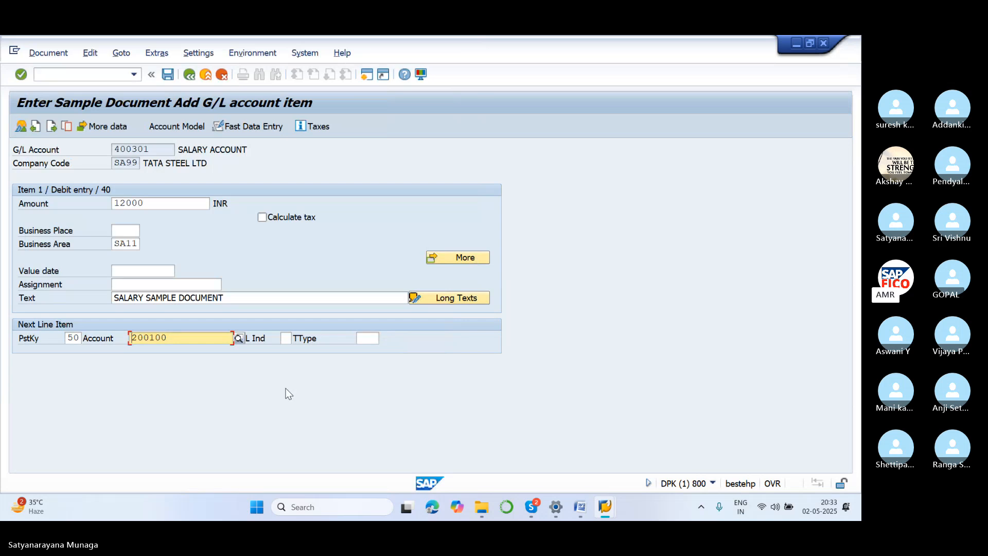
{"action": "key", "text": "Return"}
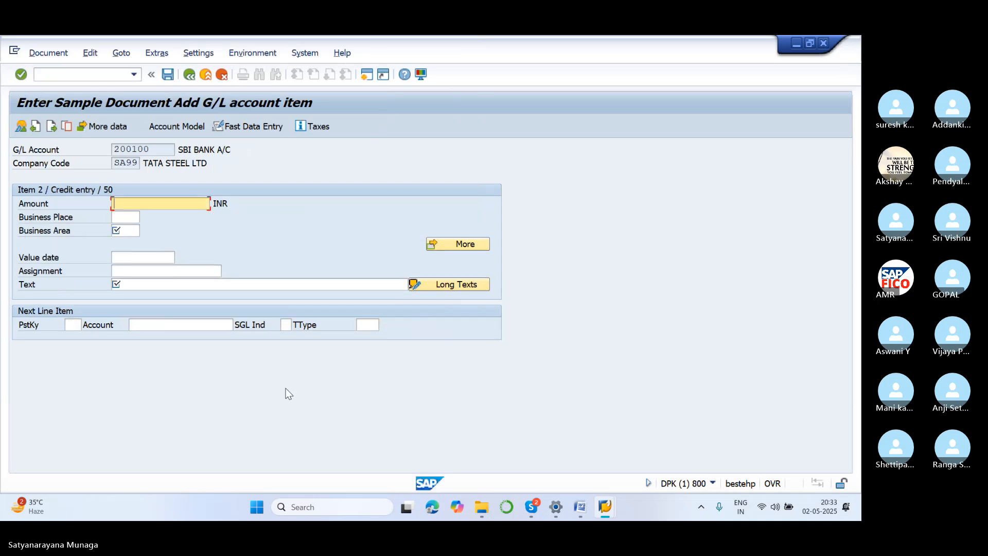
Fill the SBI bank credit item with amount *, business area SA11 and text +, and post the sample document.
{"action": "type", "text": "*"}
{"action": "left_click", "coordinate": [158, 286]}
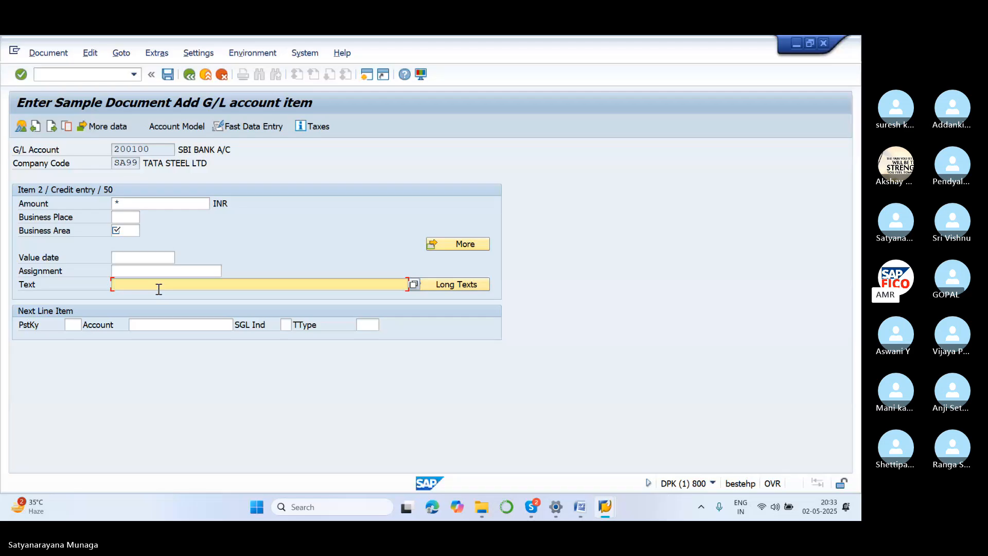
{"action": "type", "text": "+"}
{"action": "left_click", "coordinate": [140, 231]}
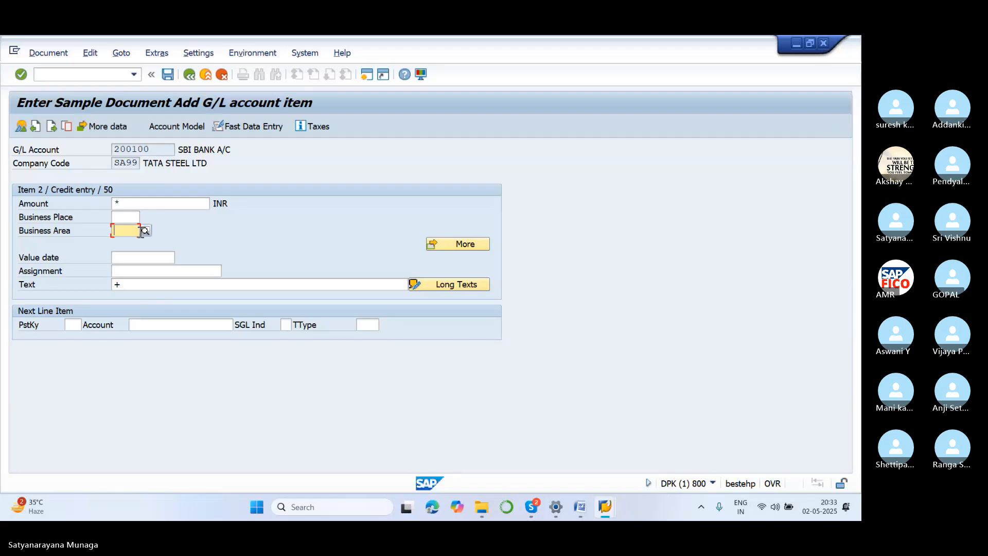
{"action": "type", "text": "SA11"}
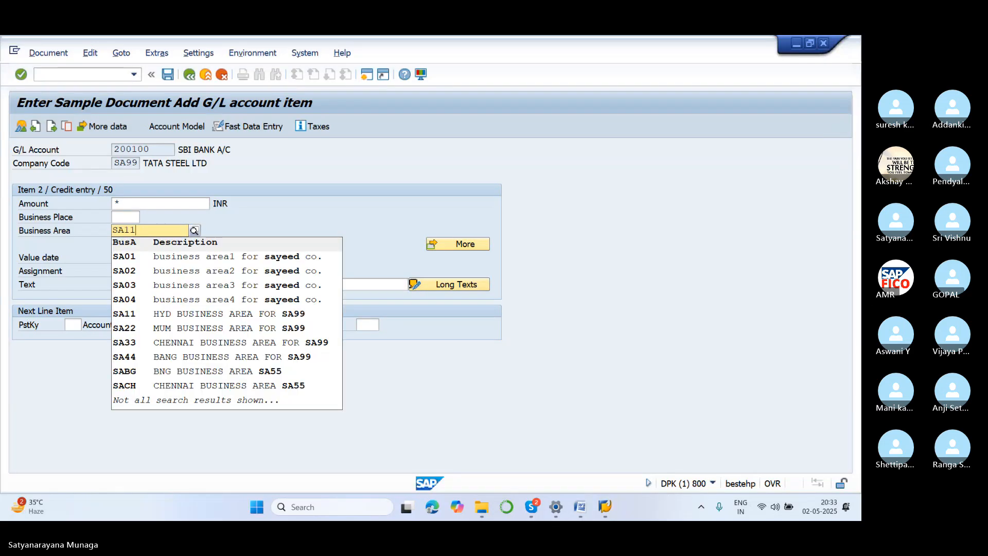
{"action": "left_click", "coordinate": [170, 260]}
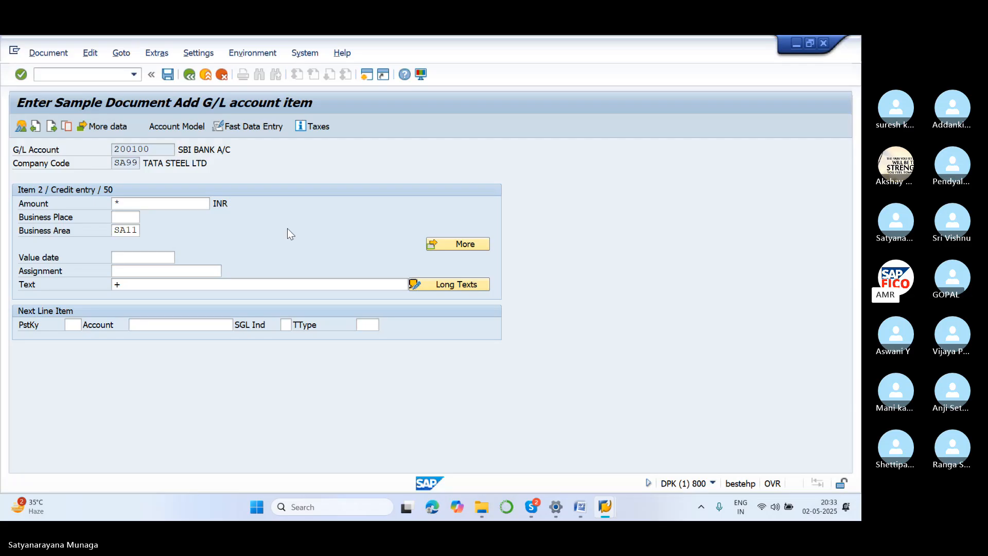
{"action": "key", "text": "Return"}
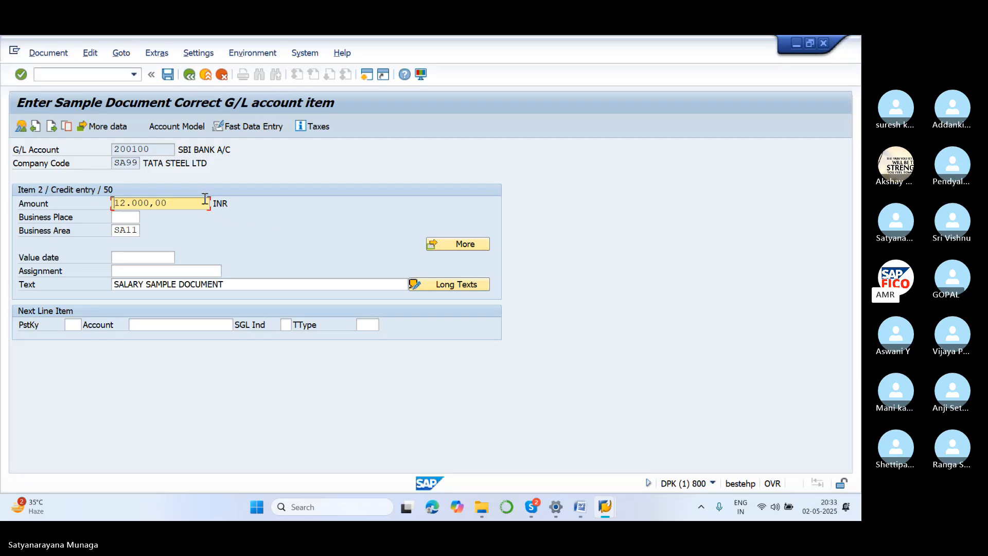
{"action": "left_click", "coordinate": [59, 54]}
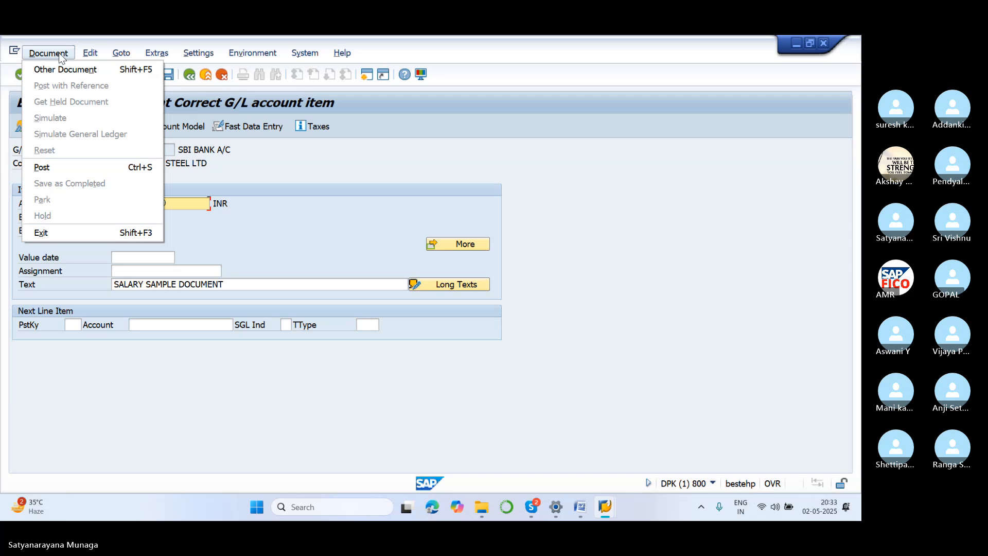
{"action": "left_click", "coordinate": [74, 174]}
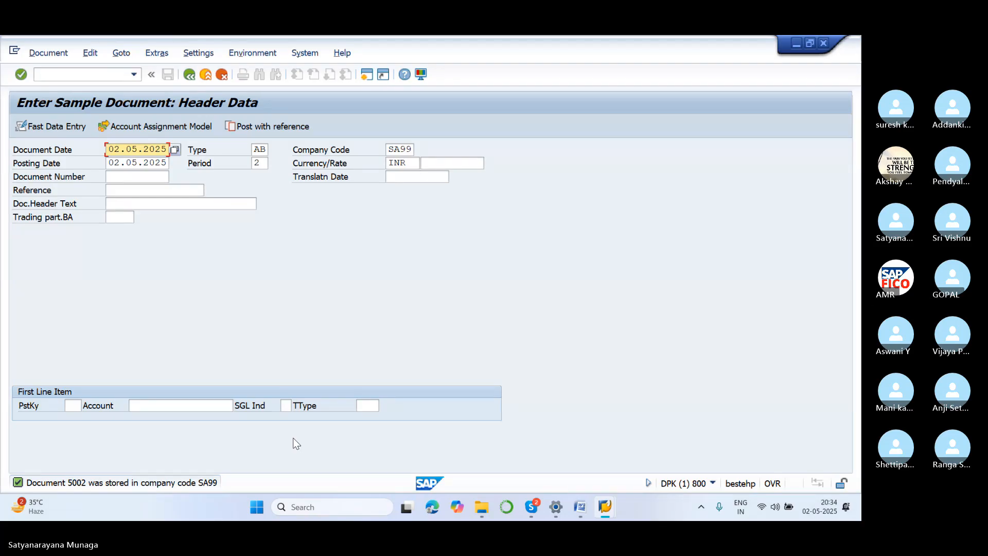
Start transaction FBM3 for displaying sample documents in the session showing the sample document list.
{"action": "mouse_move", "coordinate": [595, 508]}
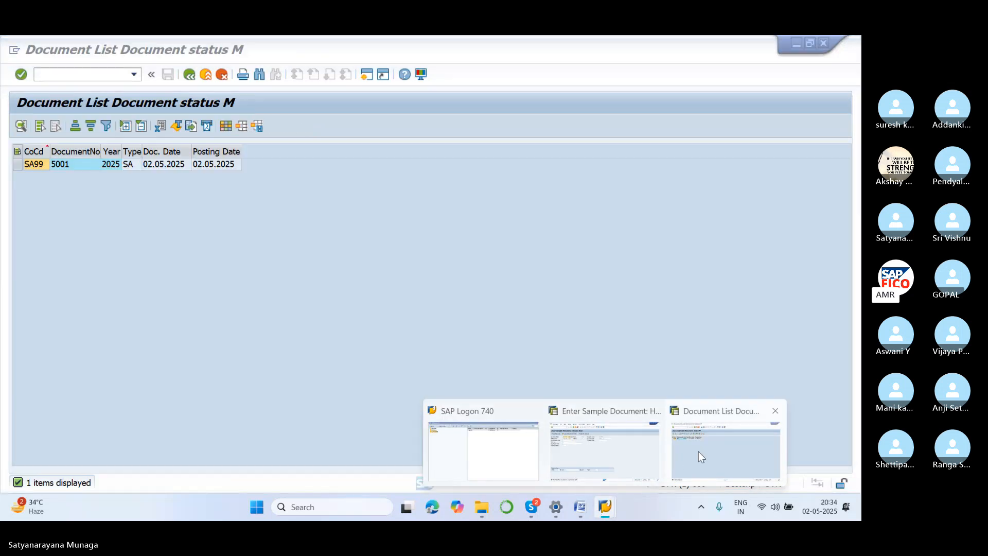
{"action": "left_click", "coordinate": [698, 452]}
{"action": "left_click", "coordinate": [107, 77]}
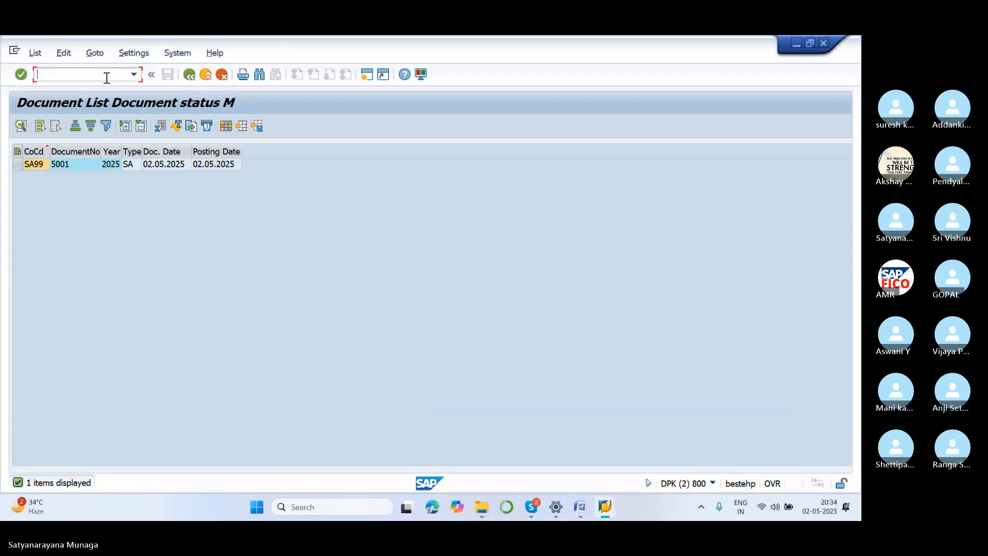
{"action": "type", "text": "/NFBM3"}
{"action": "key", "text": "Return"}
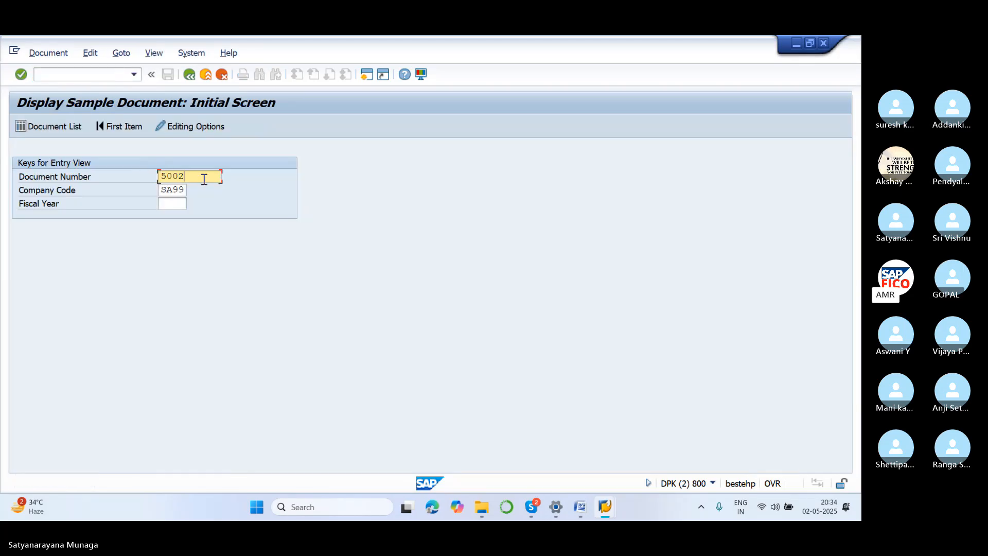
List the sample documents of company code SA99 without a document number, view sample document 5002, and return to the list.
{"action": "key", "text": "BackSpace"}
{"action": "key", "text": "BackSpace"}
{"action": "key", "text": "BackSpace"}
{"action": "key", "text": "BackSpace"}
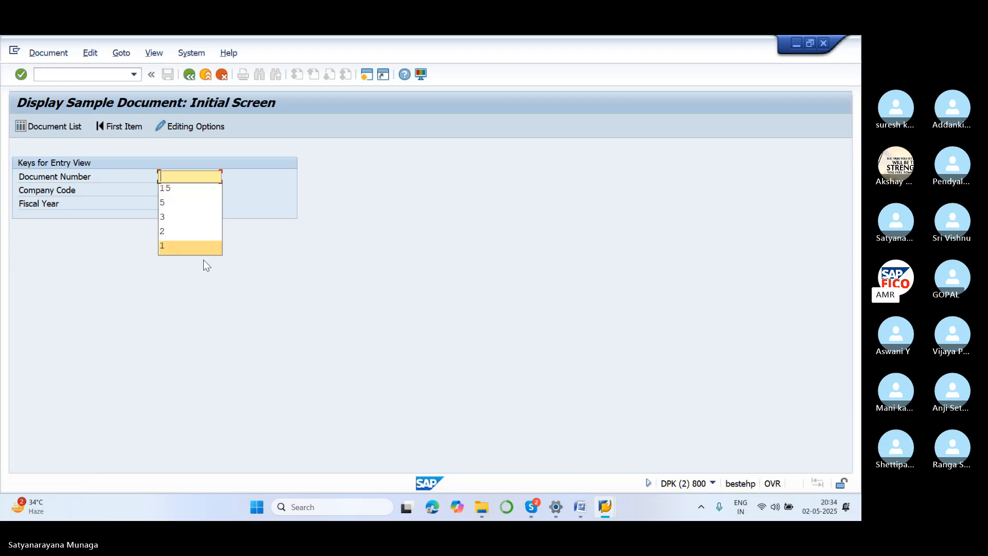
{"action": "left_click", "coordinate": [71, 126]}
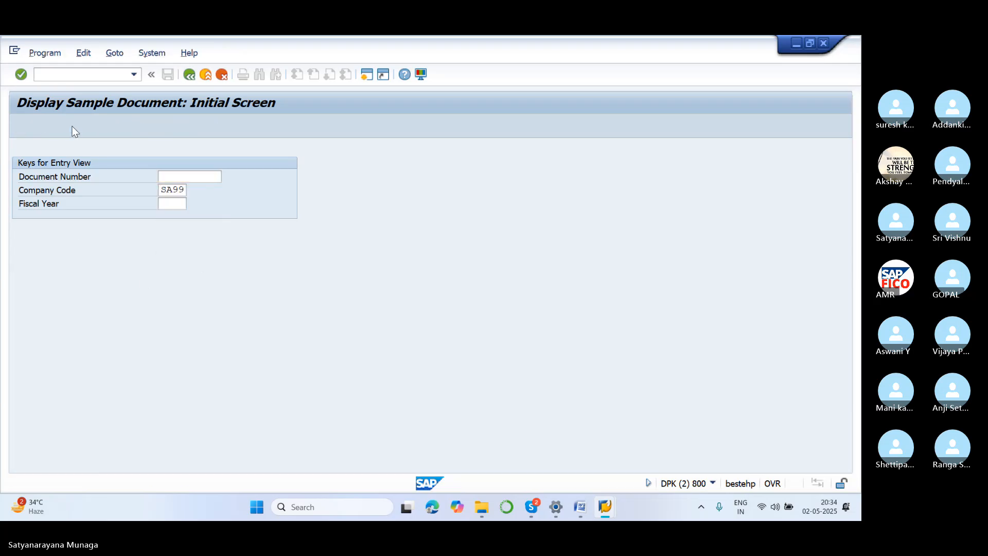
{"action": "left_click", "coordinate": [21, 127]}
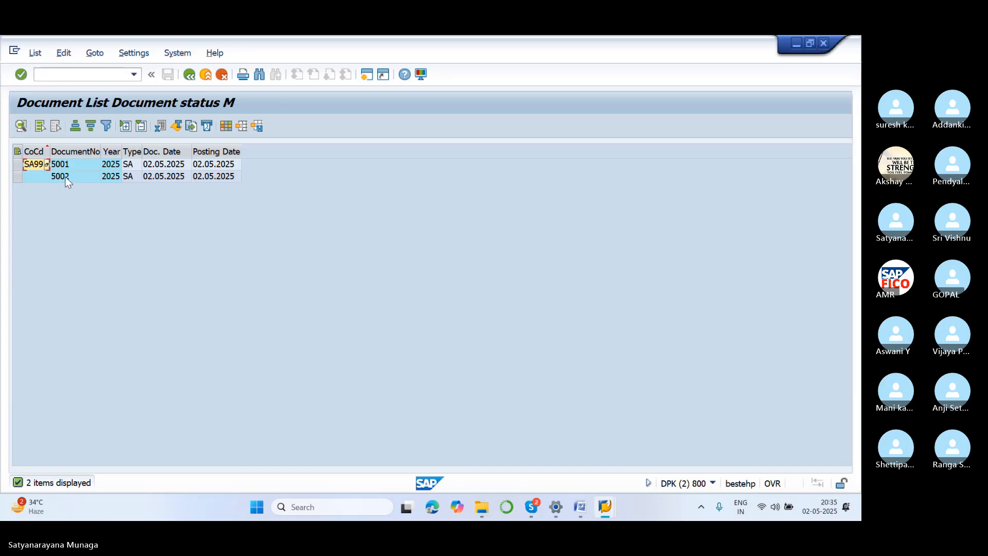
{"action": "double_click", "coordinate": [61, 176]}
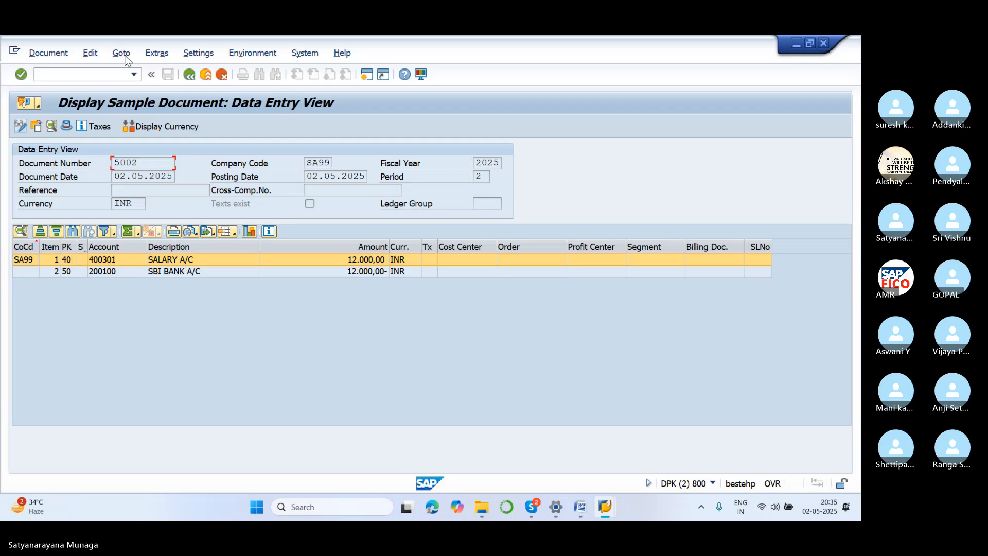
{"action": "left_click", "coordinate": [188, 75]}
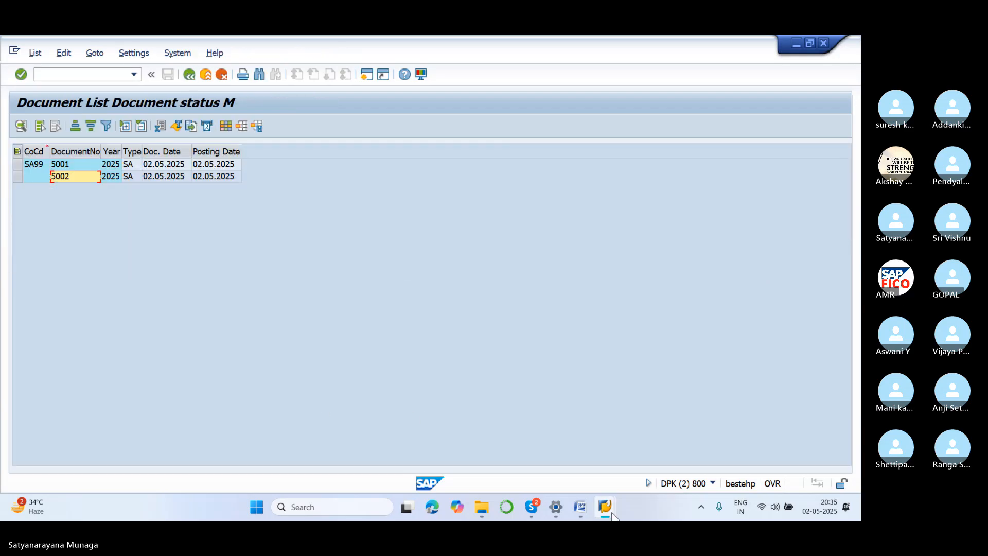
Start transaction F-02 in this session and set the document date to 02.05.2025.
{"action": "mouse_move", "coordinate": [605, 507]}
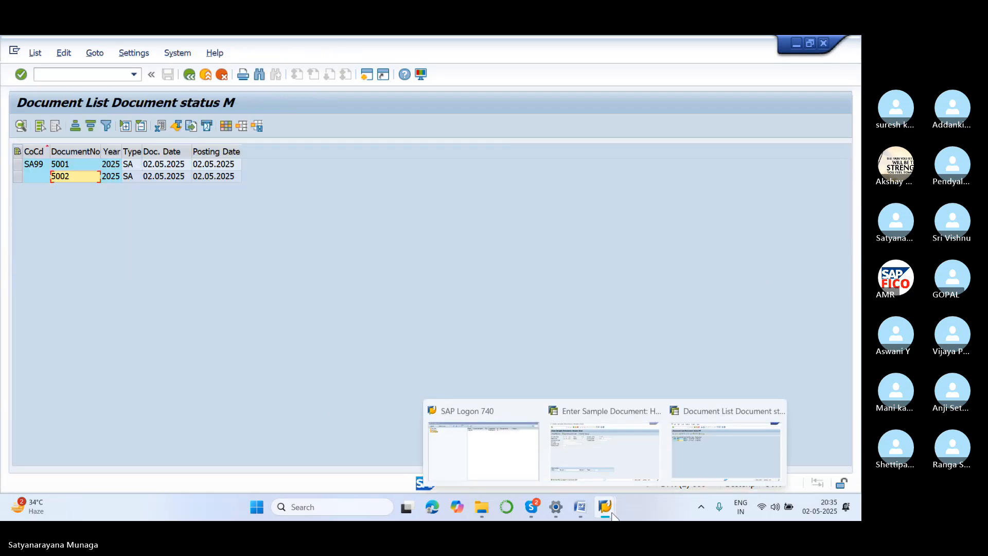
{"action": "left_click", "coordinate": [79, 74]}
{"action": "type", "text": "/NF"}
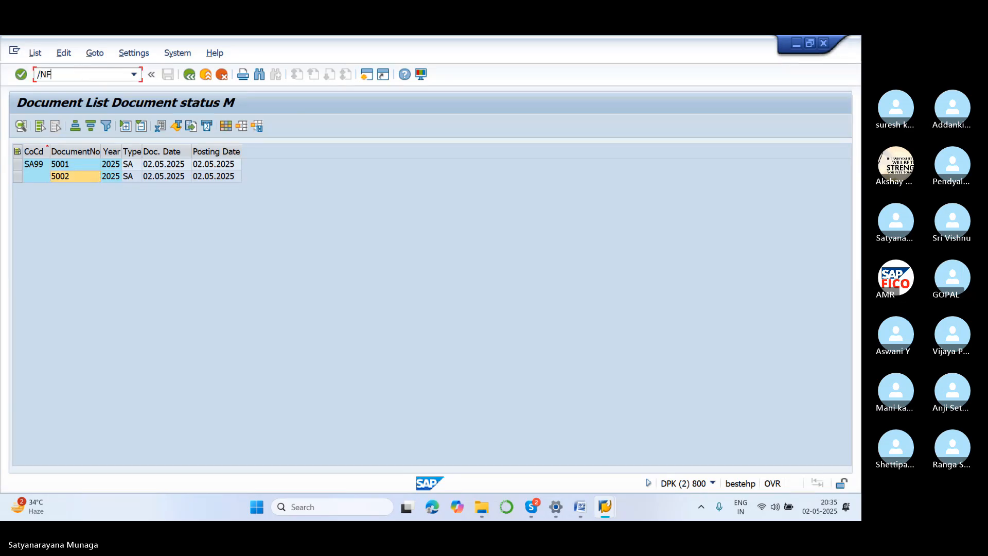
{"action": "type", "text": "-02"}
{"action": "key", "text": "Return"}
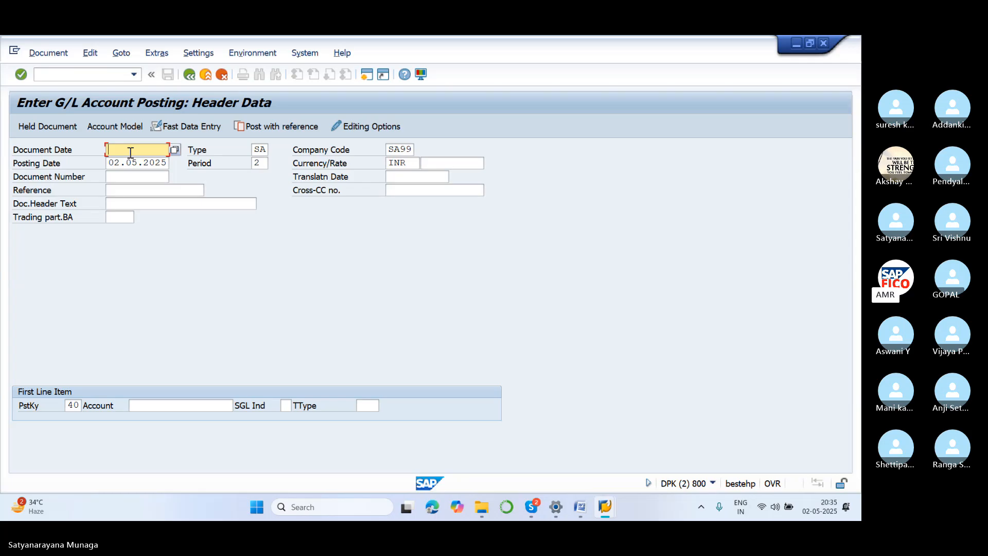
{"action": "type", "text": "02."}
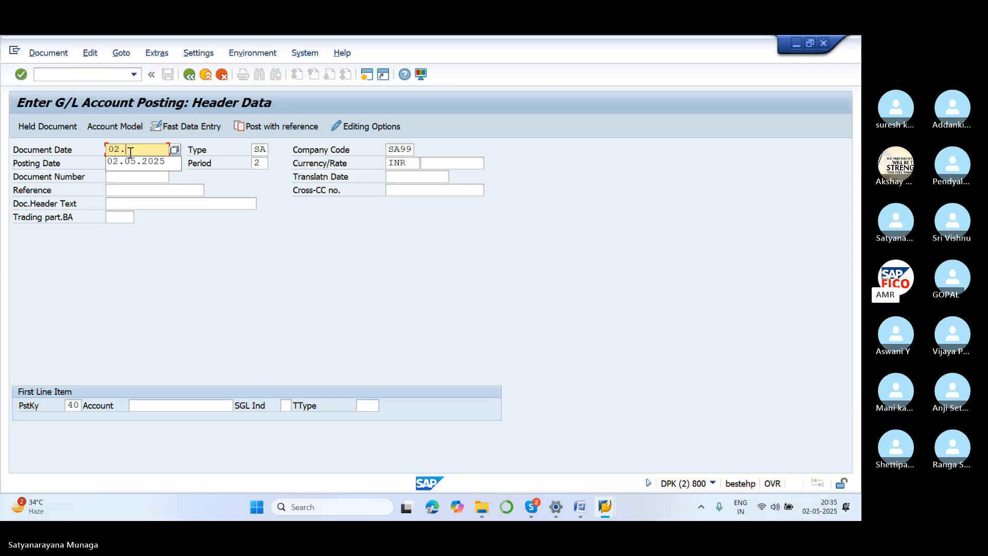
{"action": "type", "text": "05.2025"}
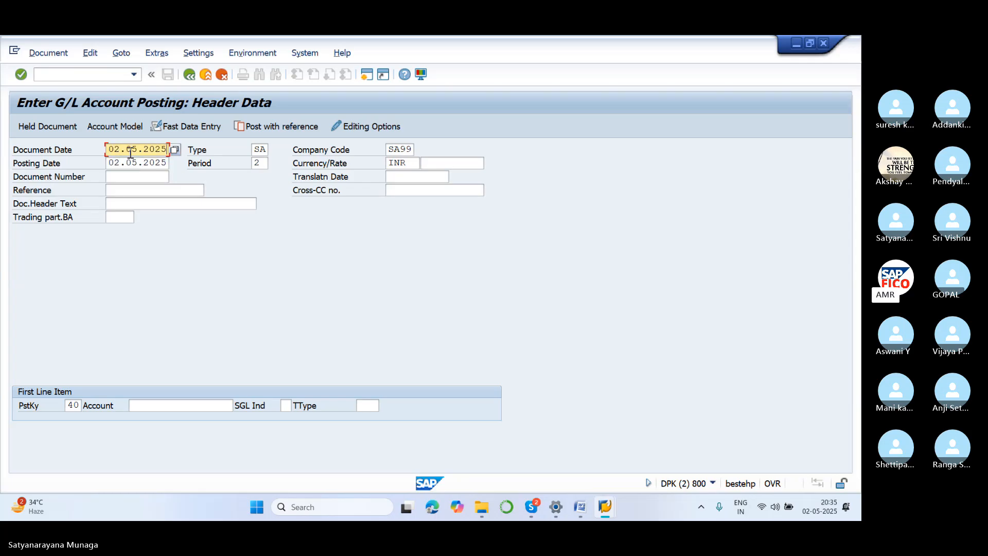
Post with reference to sample document 5002 in company code SA99, choosing not to propose amounts.
{"action": "left_click", "coordinate": [295, 133]}
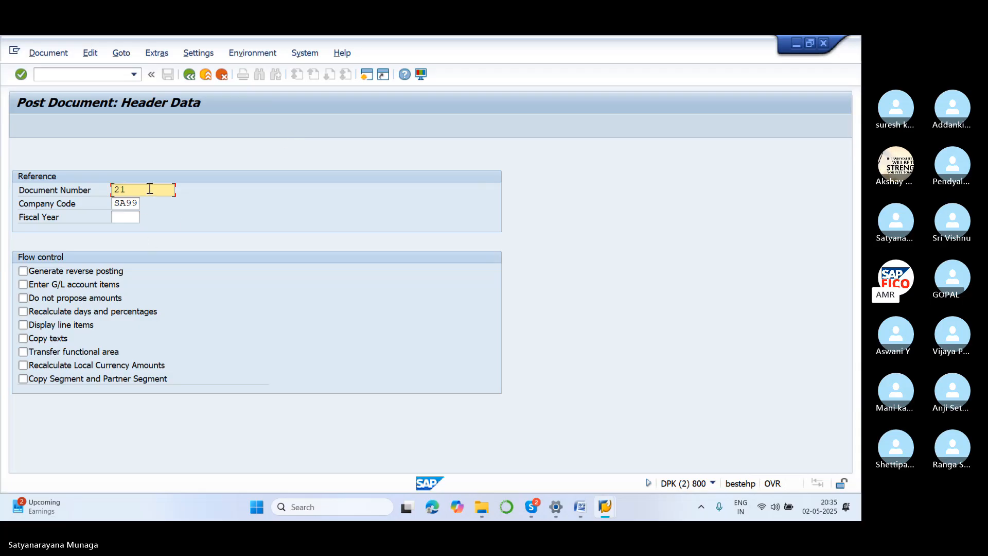
{"action": "key", "text": "Delete"}
{"action": "key", "text": "Delete"}
{"action": "type", "text": "5"}
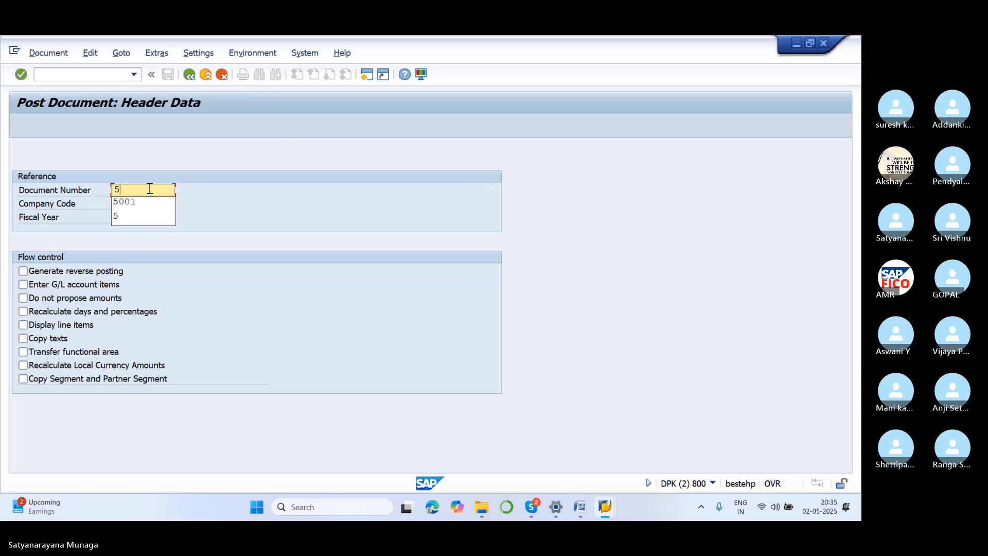
{"action": "type", "text": "002"}
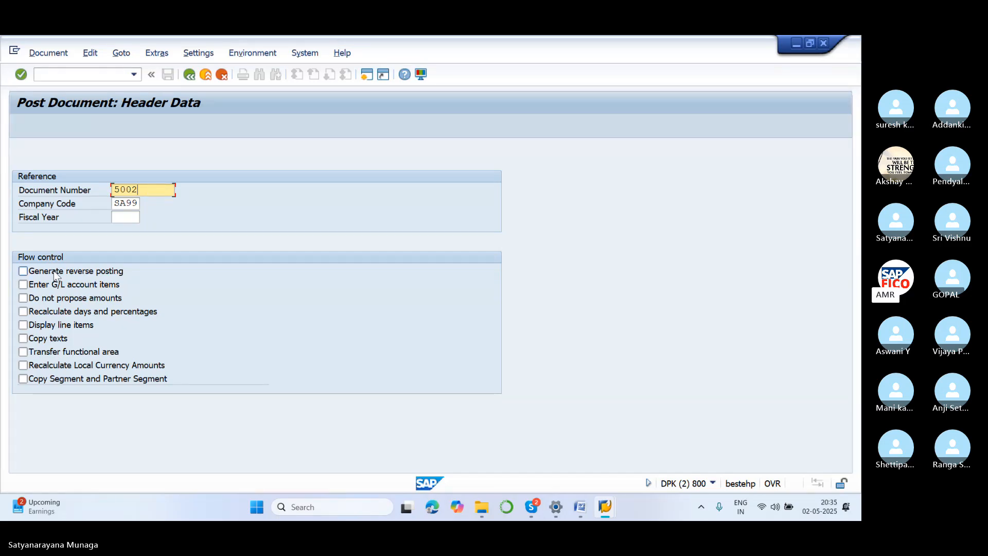
{"action": "left_click", "coordinate": [59, 299]}
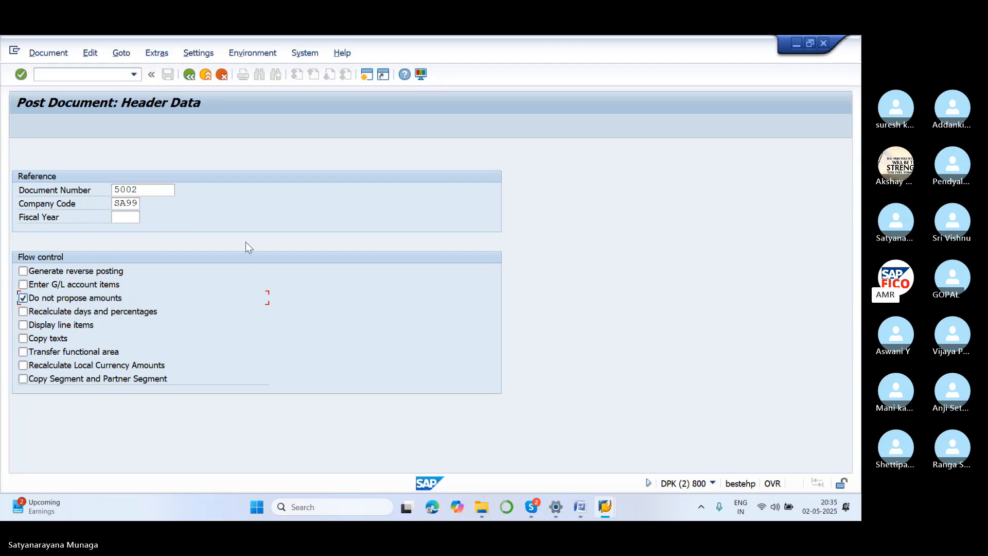
{"action": "key", "text": "Return"}
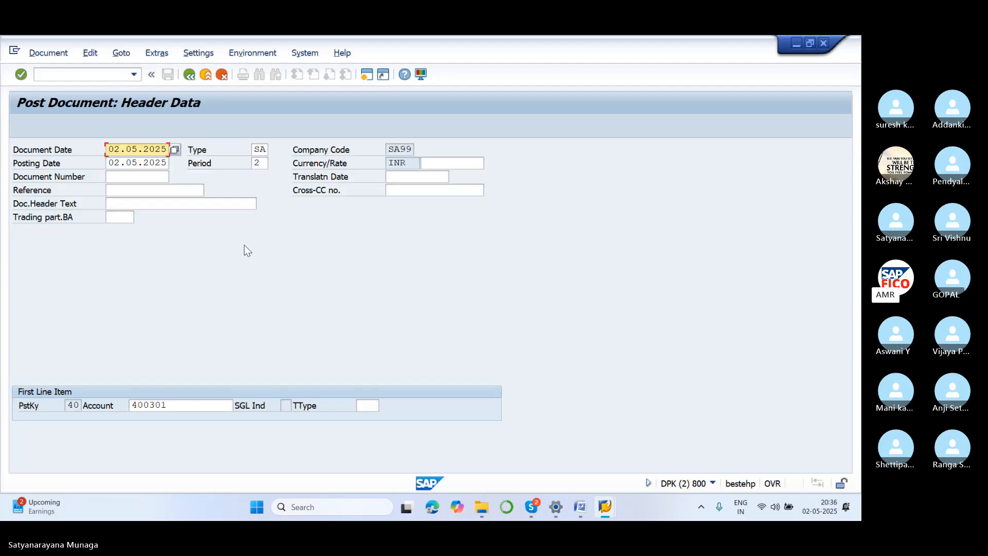
Accept the header, enter 15000 INR for both the salary debit and SBI bank credit items, and post the document.
{"action": "key", "text": "Return"}
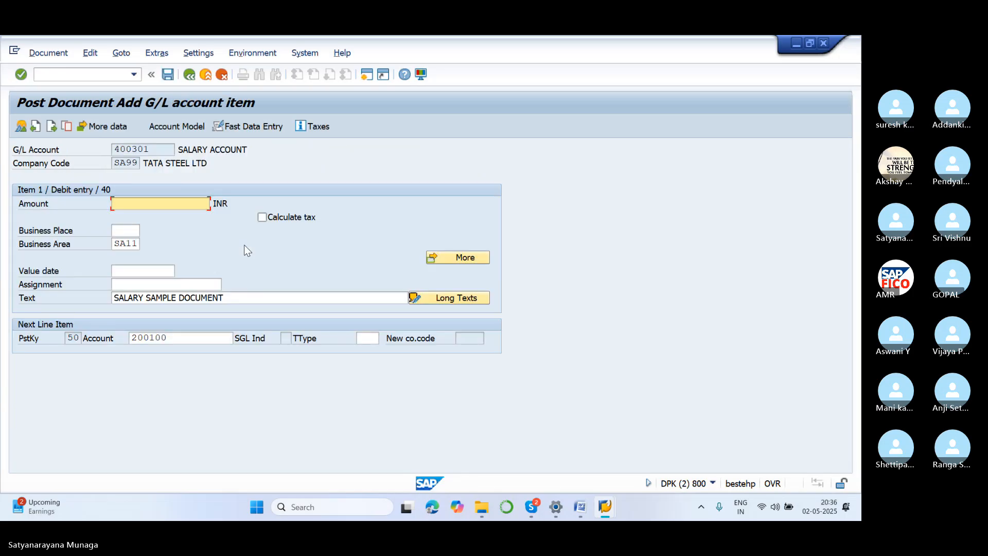
{"action": "type", "text": "15000"}
{"action": "key", "text": "Return"}
{"action": "type", "text": "000"}
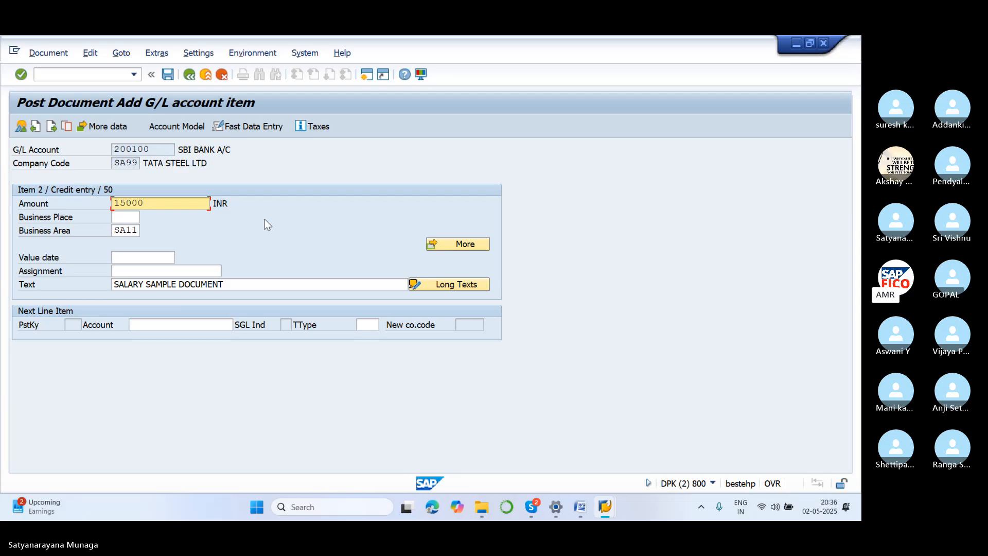
{"action": "key", "text": "Return"}
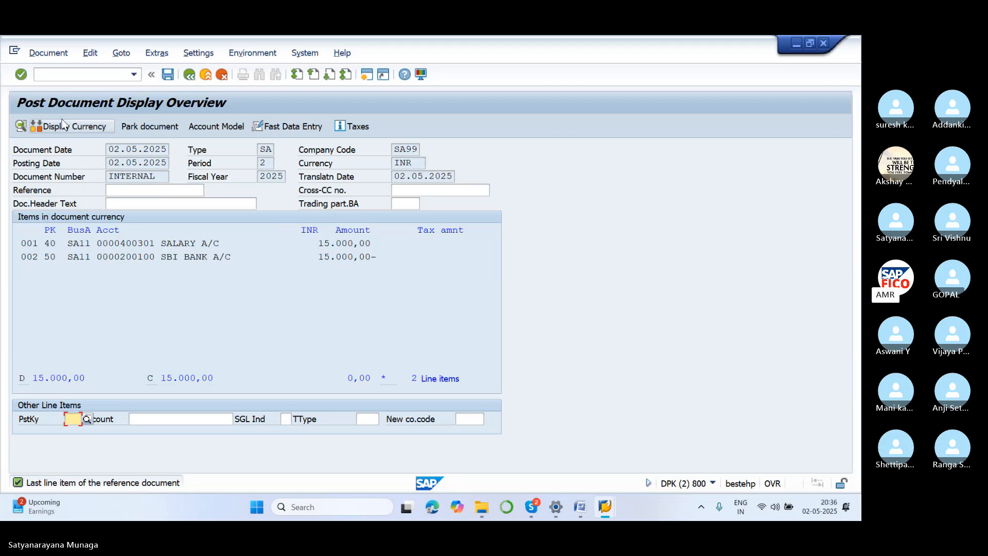
{"action": "left_click", "coordinate": [167, 75]}
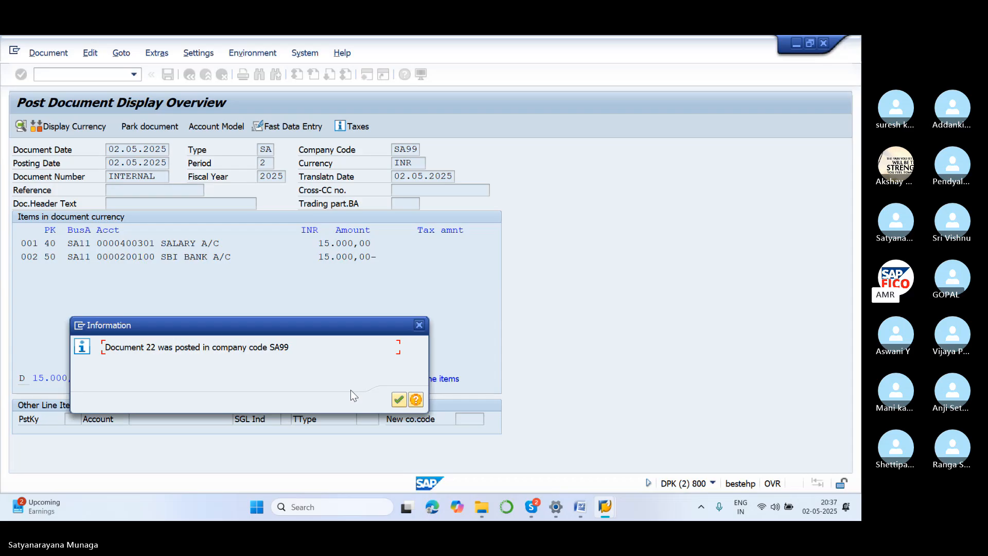
{"action": "left_click", "coordinate": [400, 398]}
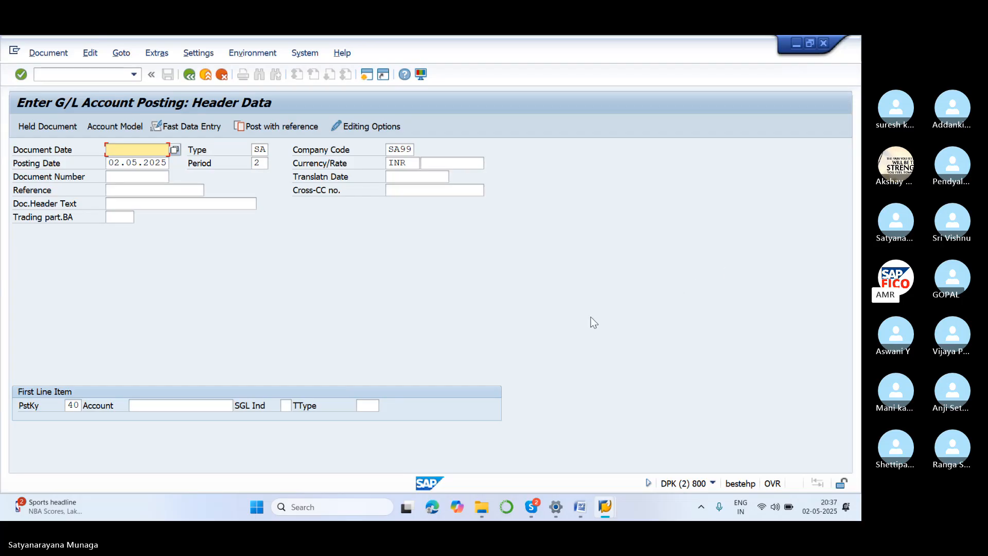
Check the sample document notes in Word, and start transaction FS00 in the SAP session used for sample document entry.
{"action": "left_click", "coordinate": [581, 508]}
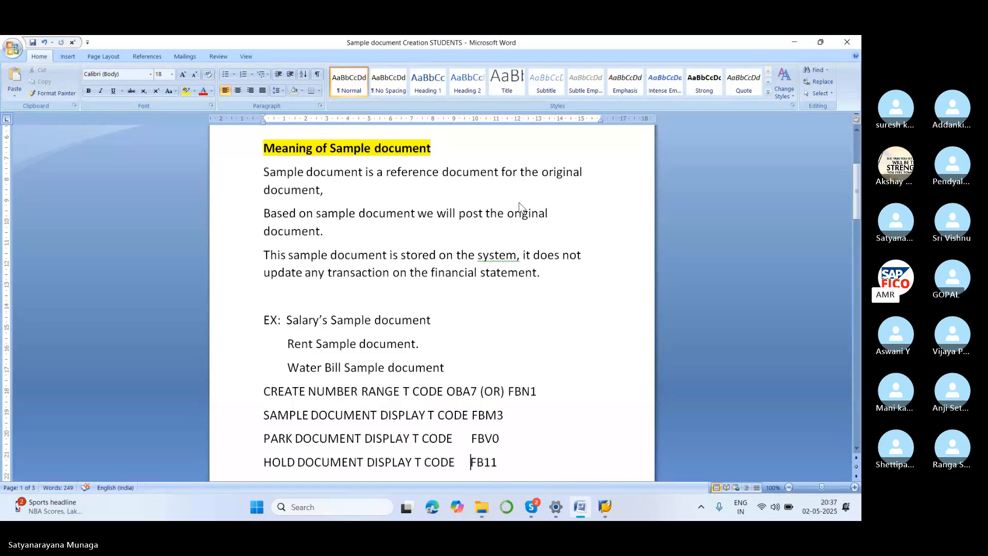
{"action": "mouse_move", "coordinate": [605, 507]}
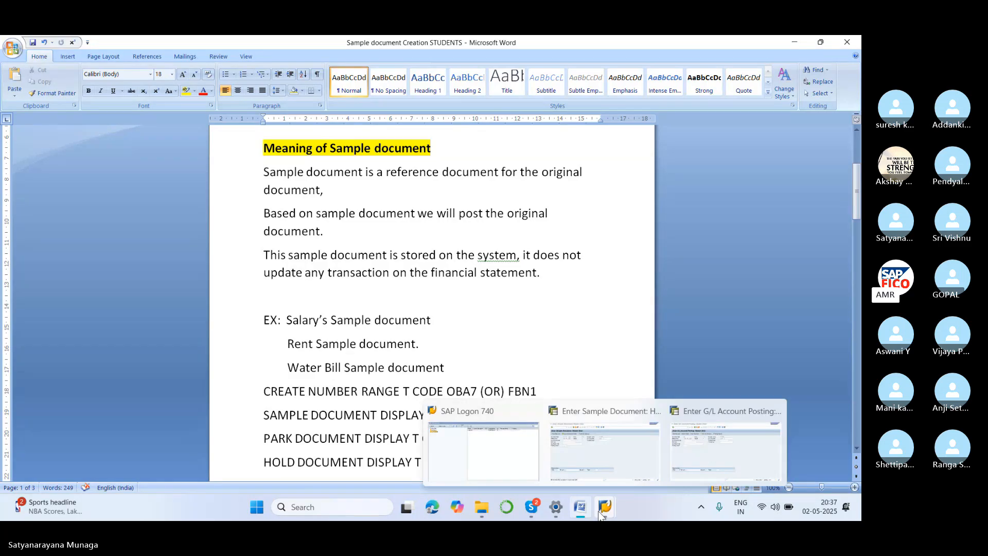
{"action": "left_click", "coordinate": [613, 419]}
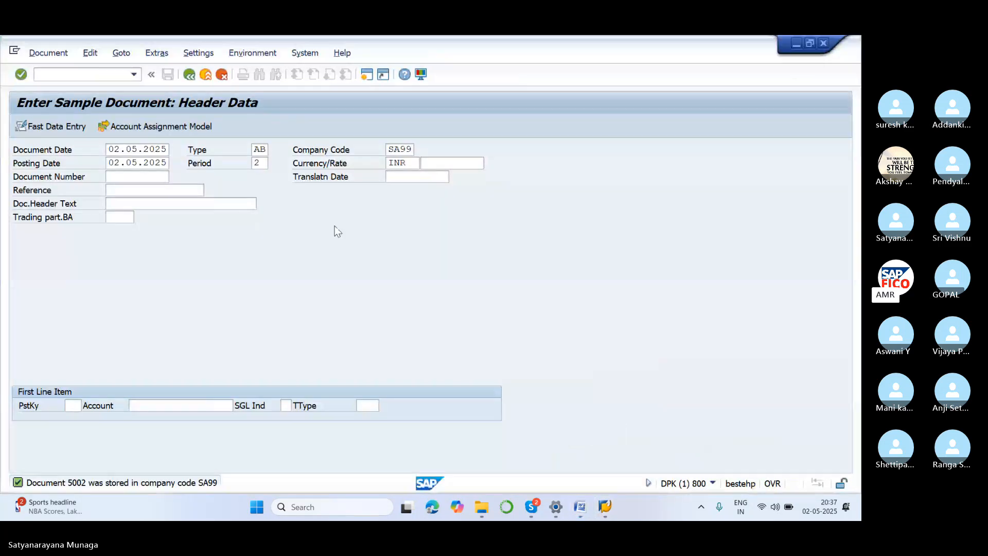
{"action": "left_click", "coordinate": [104, 73]}
{"action": "type", "text": "/N"}
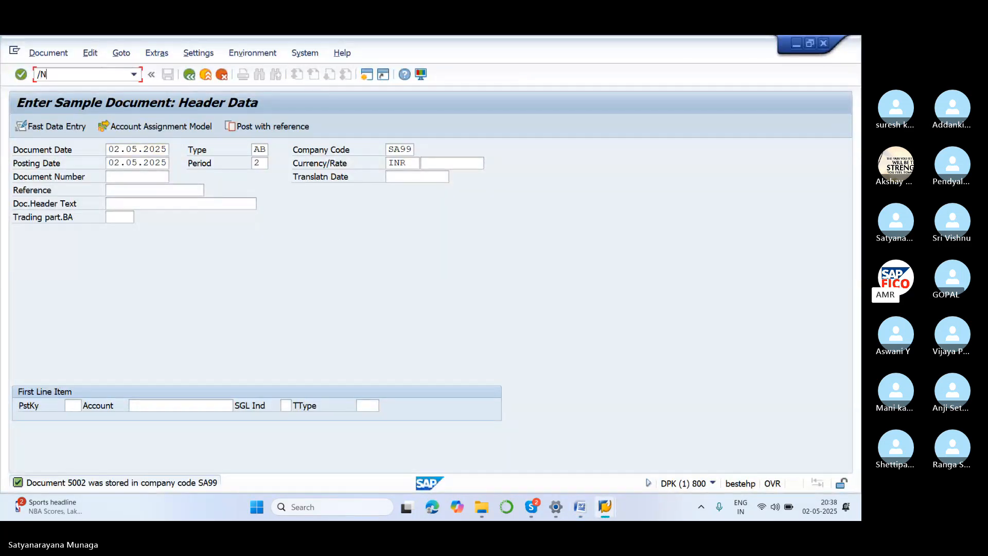
{"action": "type", "text": "FS00"}
{"action": "key", "text": "Return"}
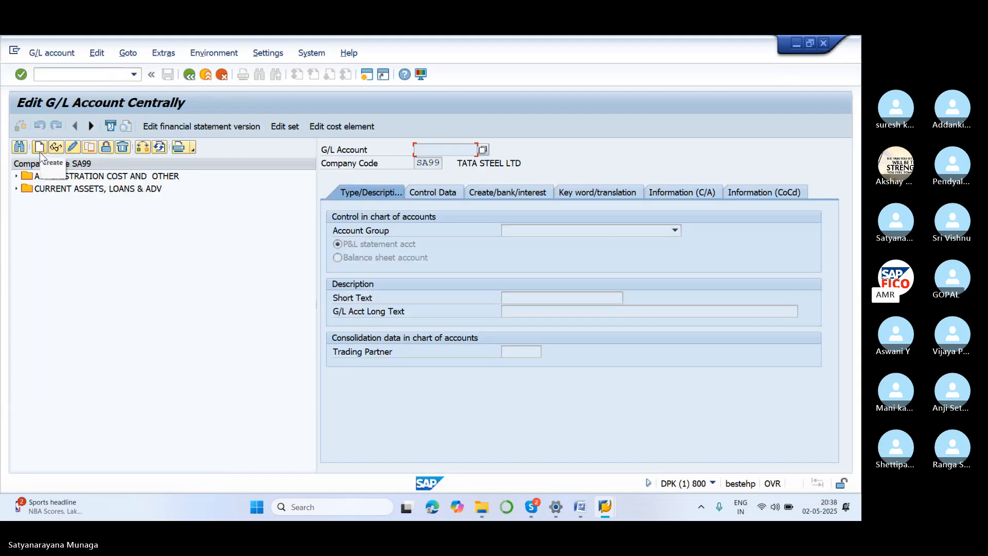
Expand the ADMINISTRATION COST AND OTHER accounts and start creating G/L account 400304 in company code SA99.
{"action": "left_click", "coordinate": [16, 176]}
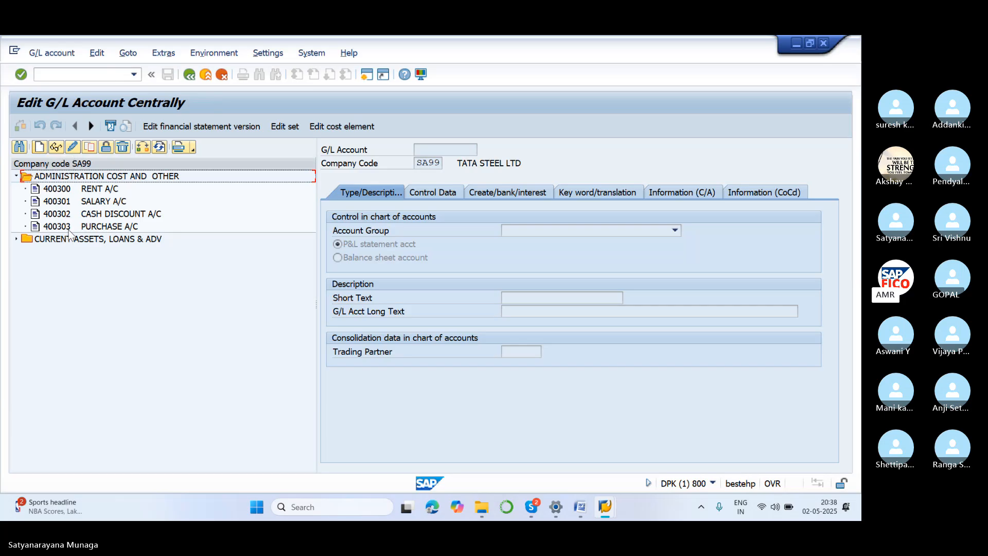
{"action": "left_click", "coordinate": [40, 147]}
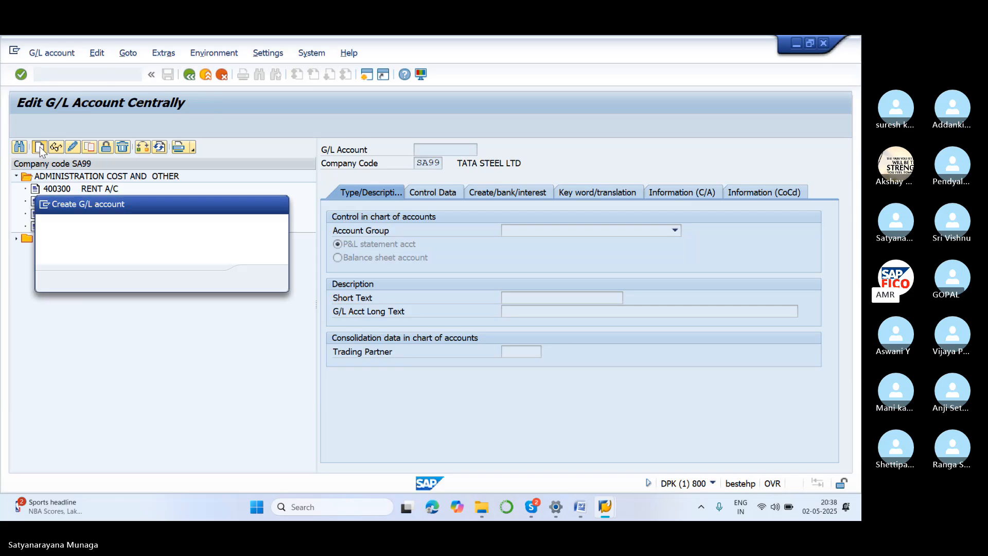
{"action": "type", "text": "400"}
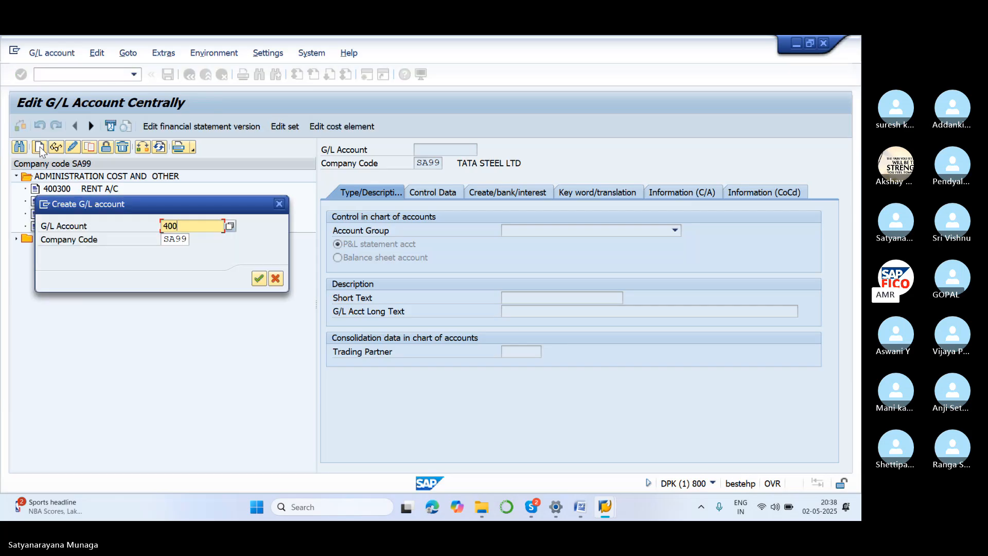
{"action": "type", "text": "304"}
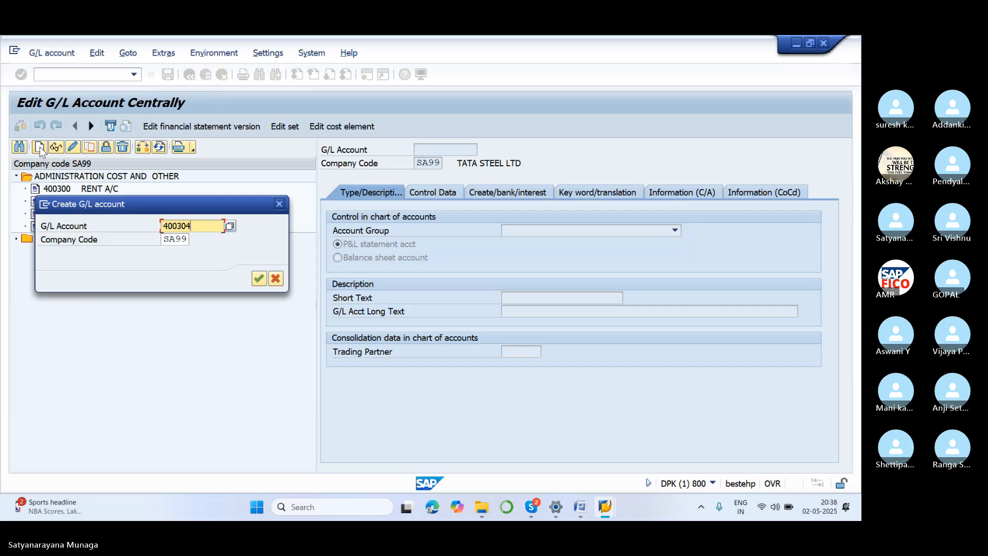
{"action": "left_click", "coordinate": [260, 280]}
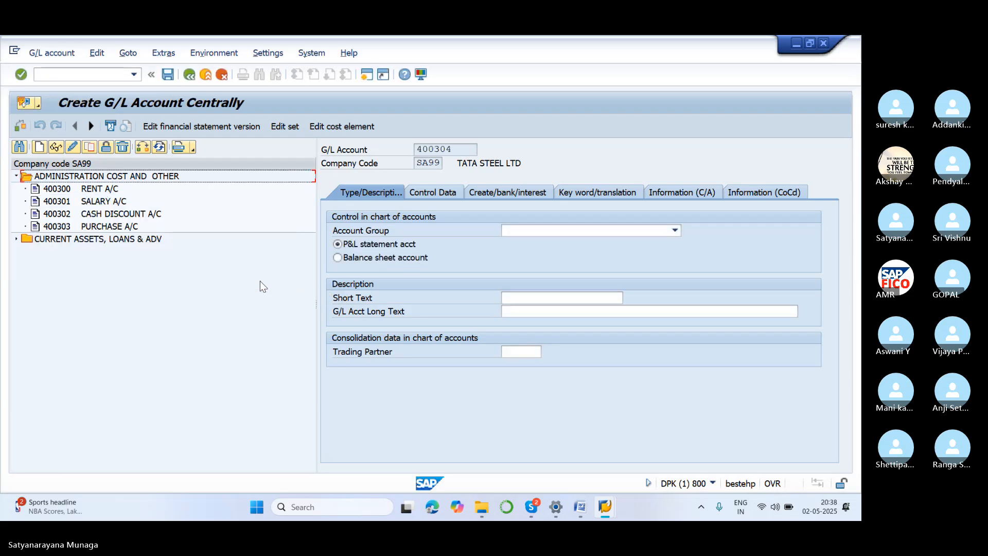
Assign the new G/L account to the account group ADMINISTRATION COST AND OTHER.
{"action": "left_click", "coordinate": [655, 66]}
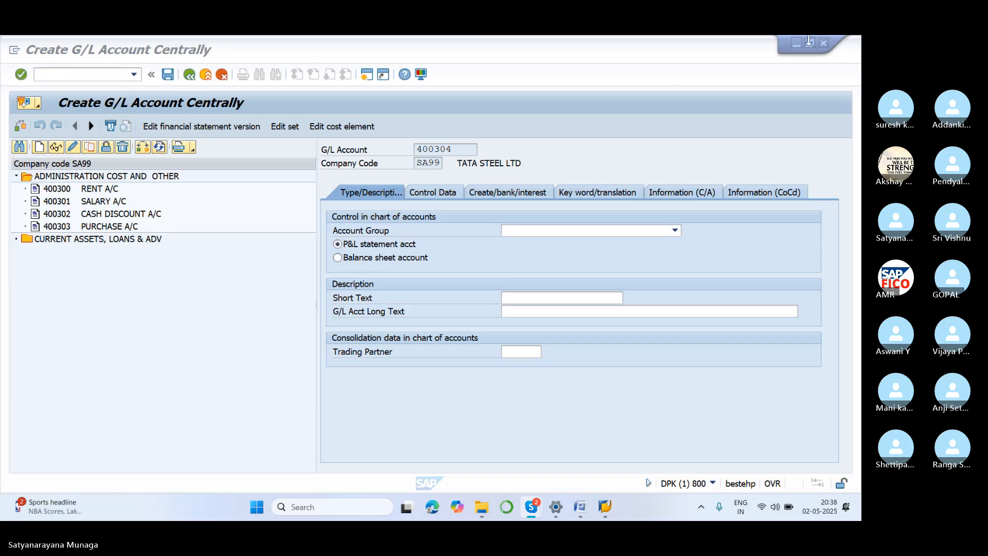
{"action": "left_click", "coordinate": [673, 231]}
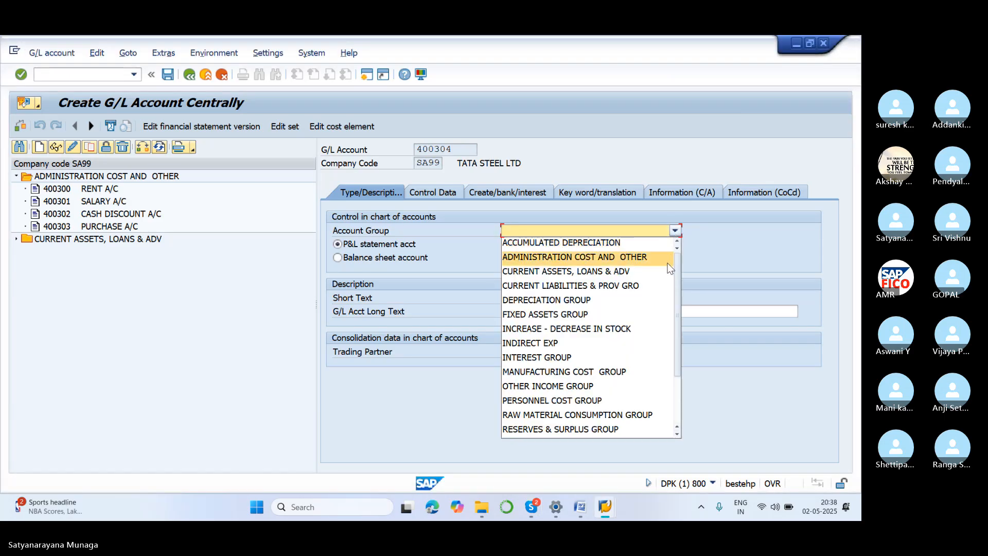
{"action": "left_click", "coordinate": [668, 256]}
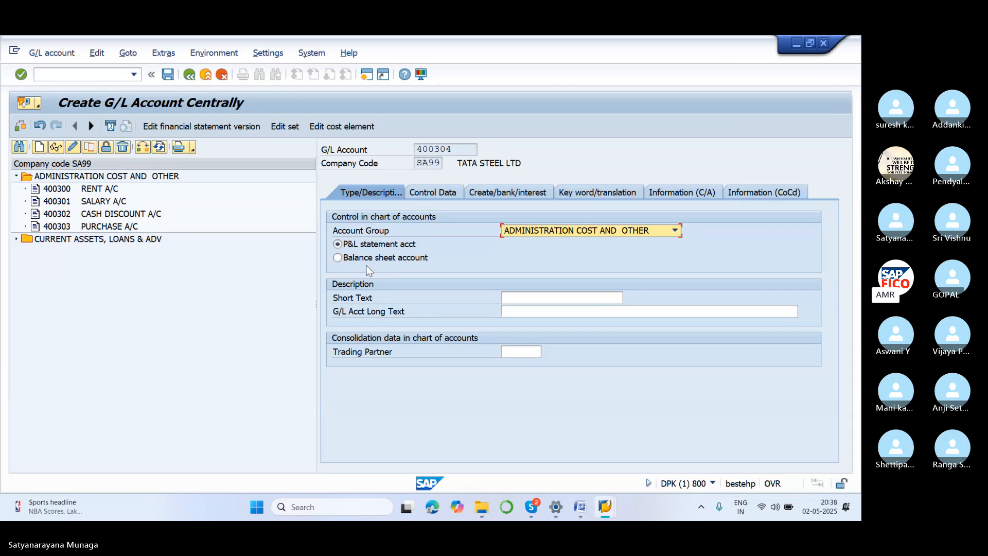
Enter WATER BILL A/C as both the short text and the long text of the new G/L account.
{"action": "left_click", "coordinate": [535, 300]}
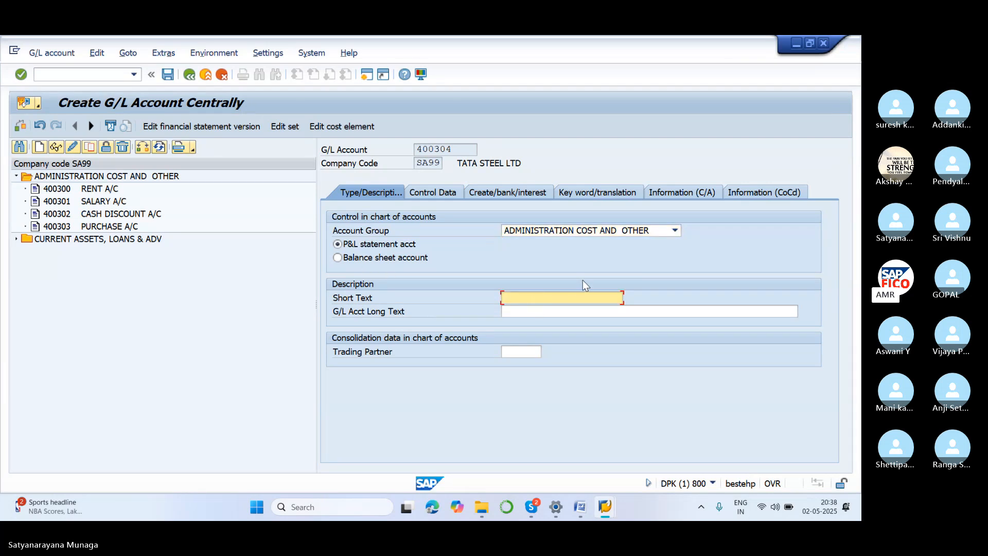
{"action": "type", "text": "WATER BILL A/C"}
{"action": "left_click", "coordinate": [624, 311]}
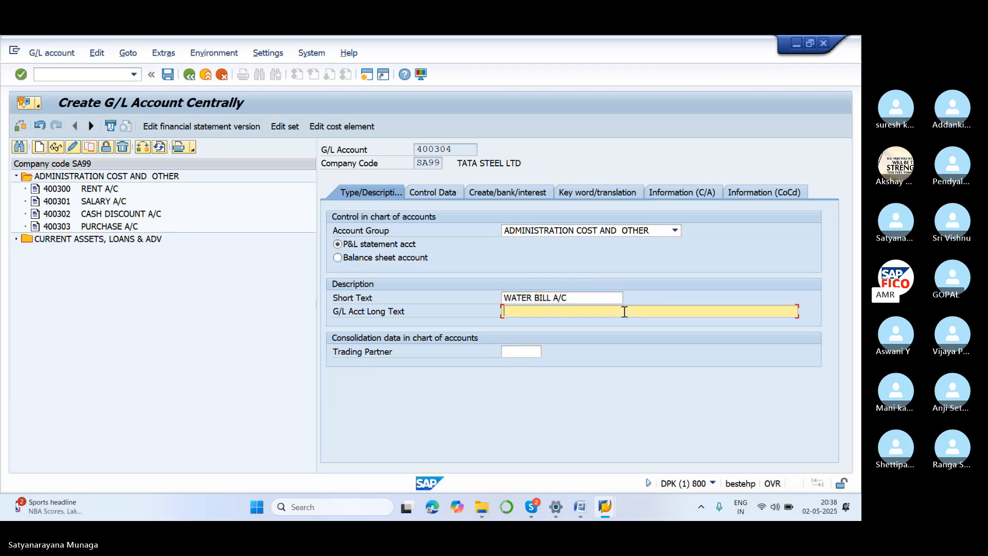
{"action": "type", "text": "WATER BILL A/C"}
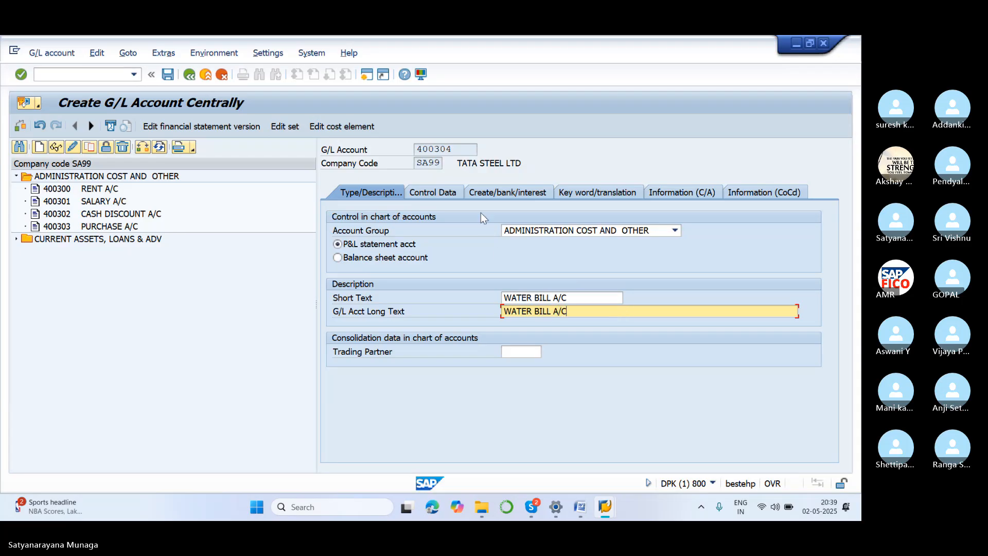
In the account's control data, enable line item display and set the sort key to 001.
{"action": "left_click", "coordinate": [456, 192]}
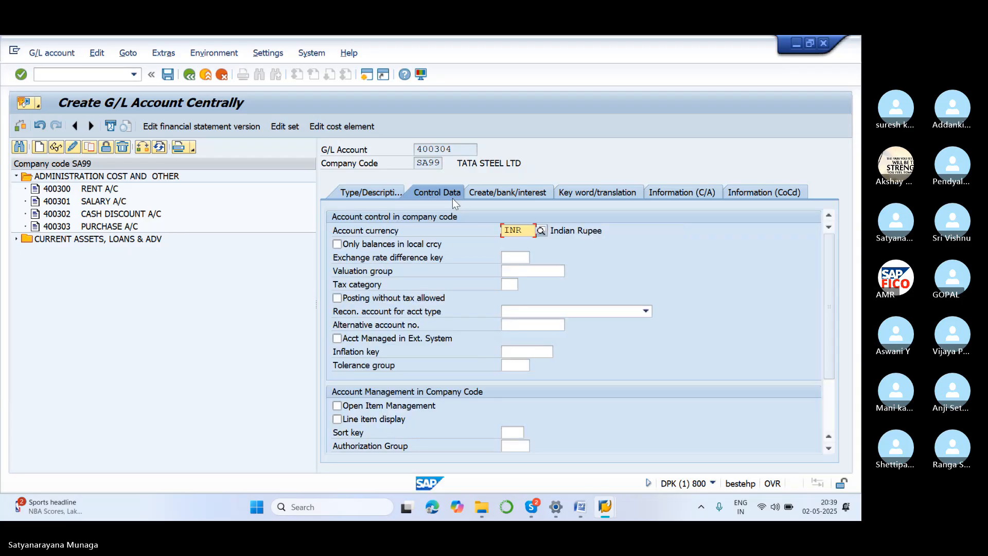
{"action": "left_click", "coordinate": [384, 421]}
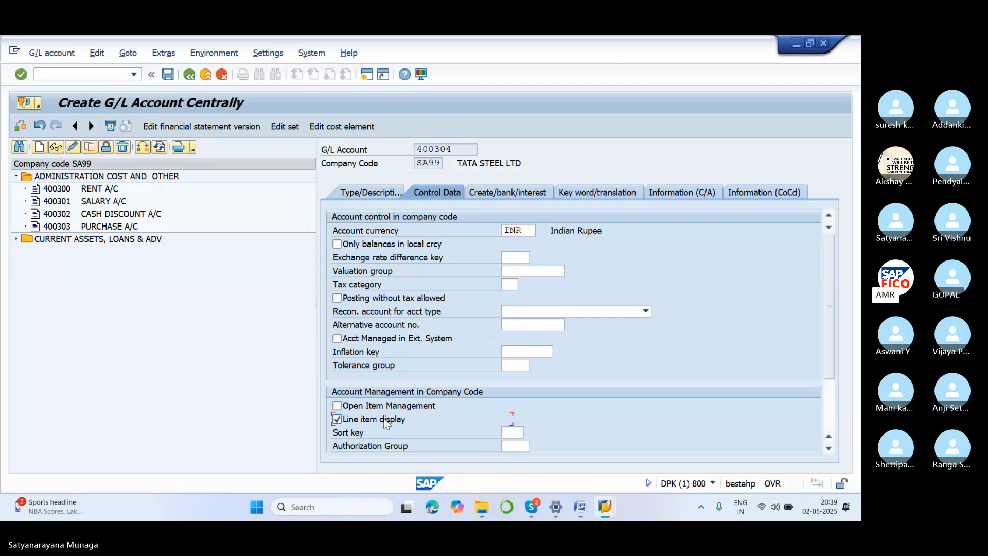
{"action": "left_click", "coordinate": [508, 433]}
{"action": "type", "text": "001"}
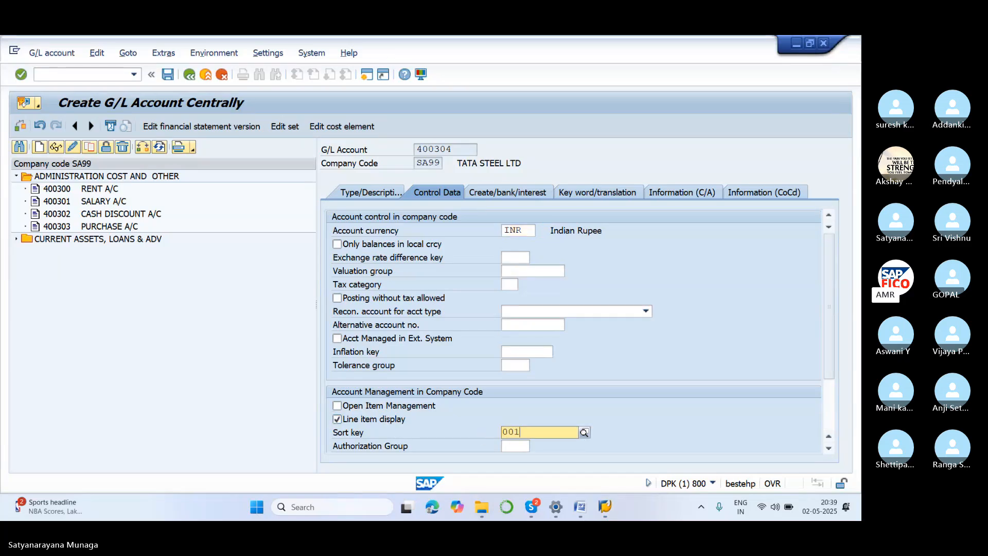
{"action": "left_click", "coordinate": [540, 461]}
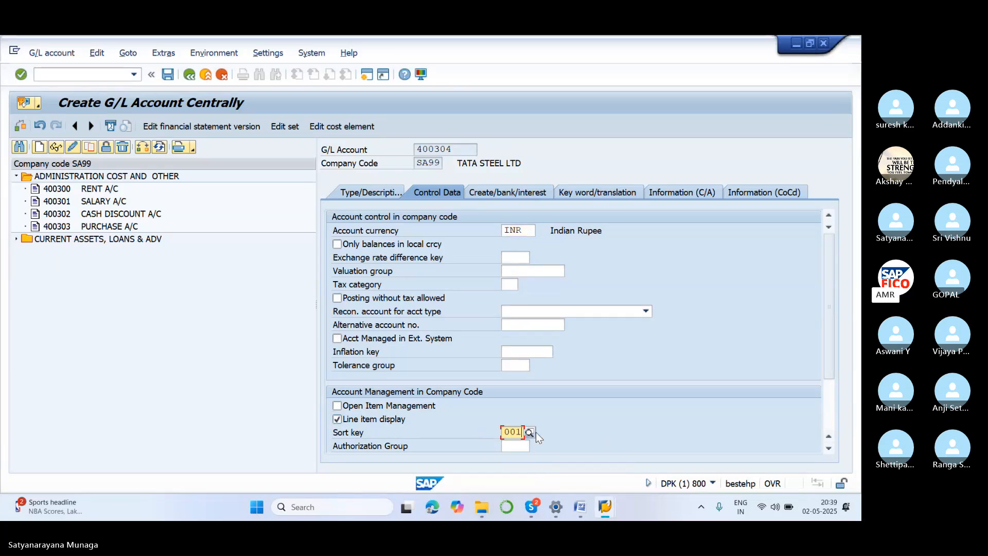
Set the account's field status group to G001 and save the new G/L account.
{"action": "left_click", "coordinate": [494, 192]}
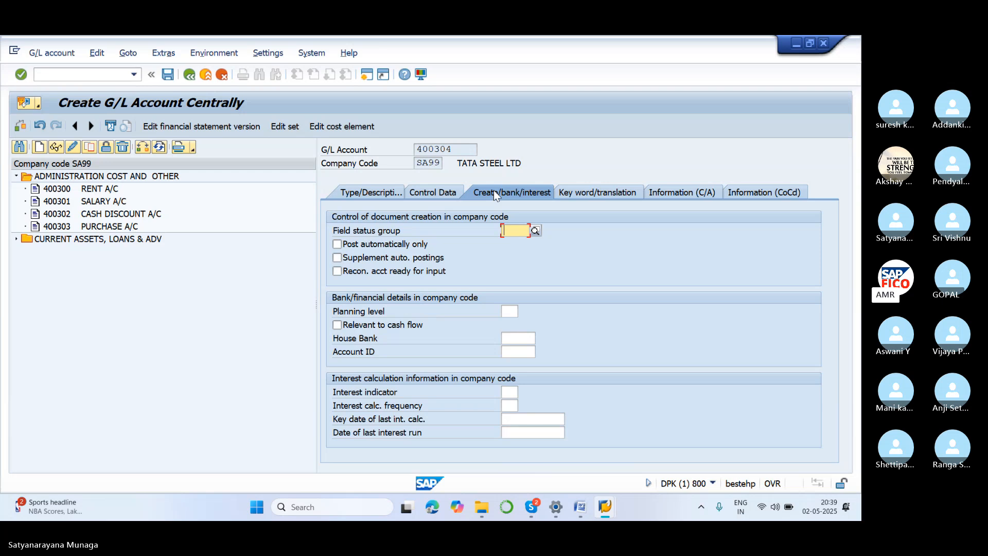
{"action": "type", "text": "G000"}
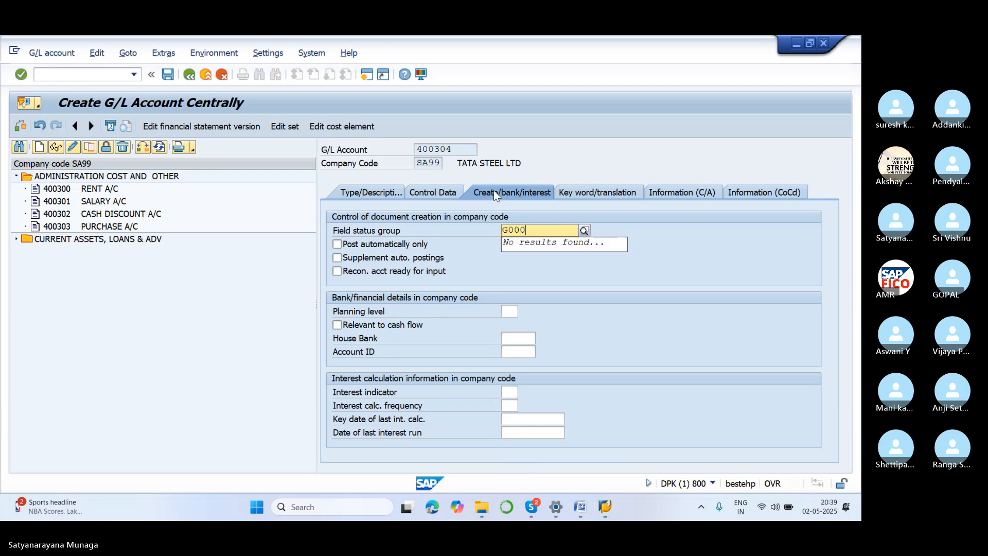
{"action": "key", "text": "BackSpace"}
{"action": "type", "text": "1"}
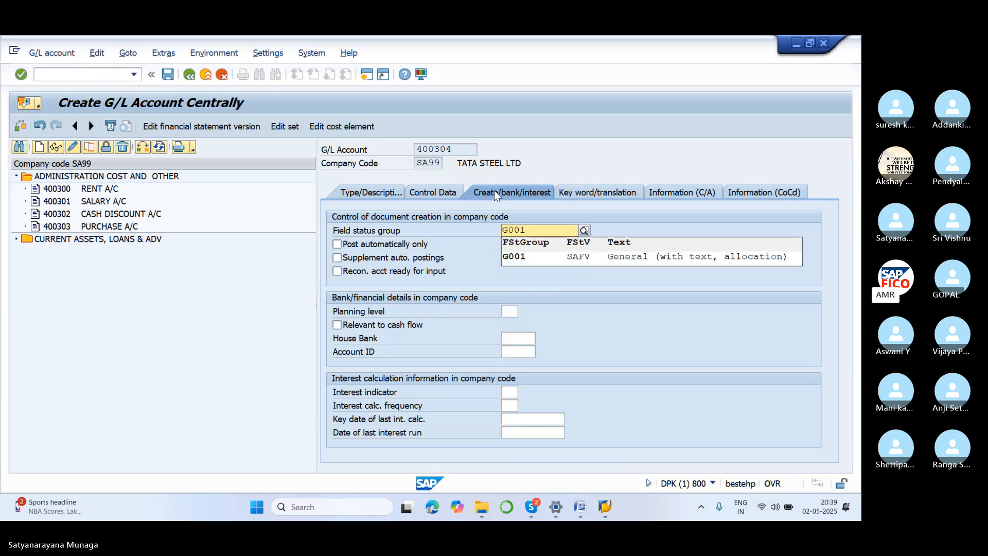
{"action": "left_click", "coordinate": [604, 260]}
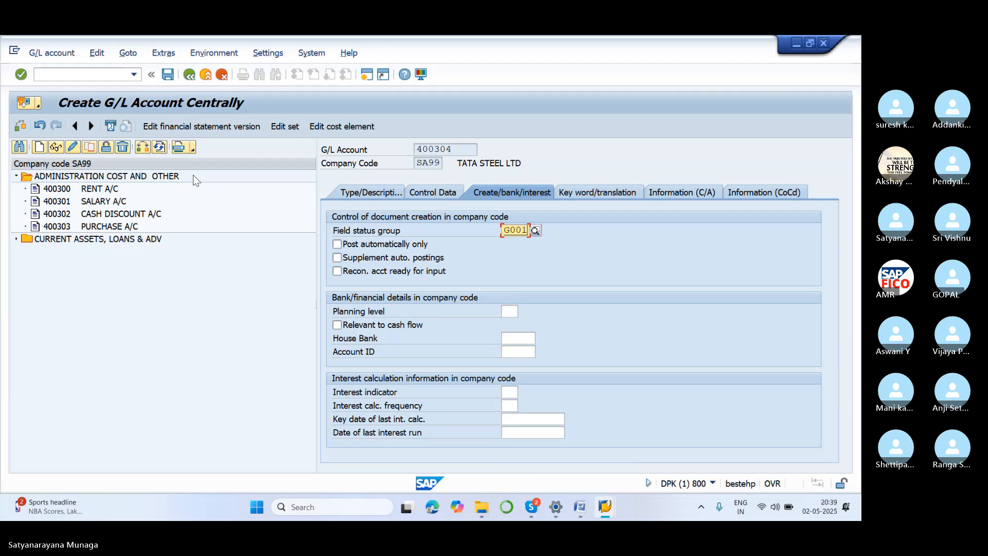
{"action": "left_click", "coordinate": [169, 79]}
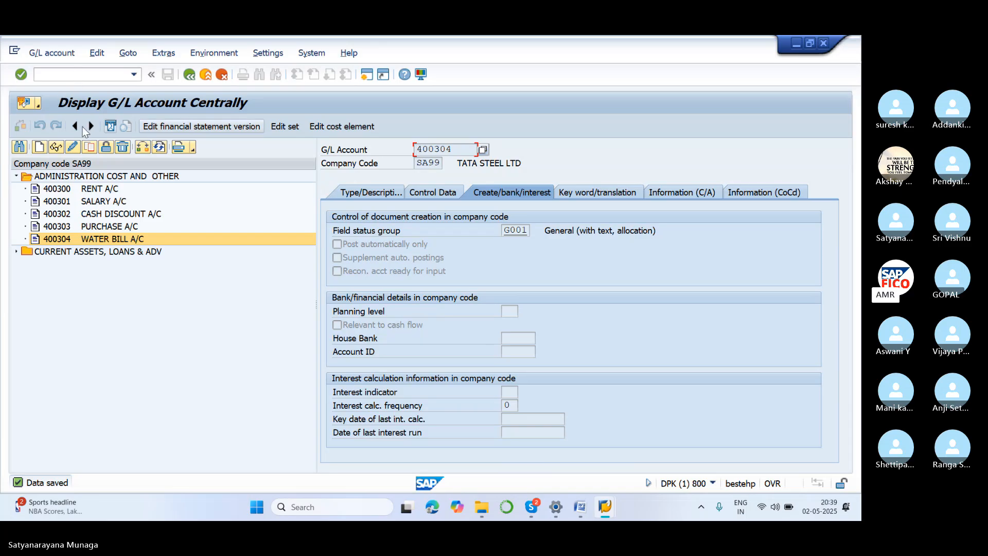
Start transaction F-01 for sample document entry and set the document type to SA.
{"action": "left_click", "coordinate": [68, 74]}
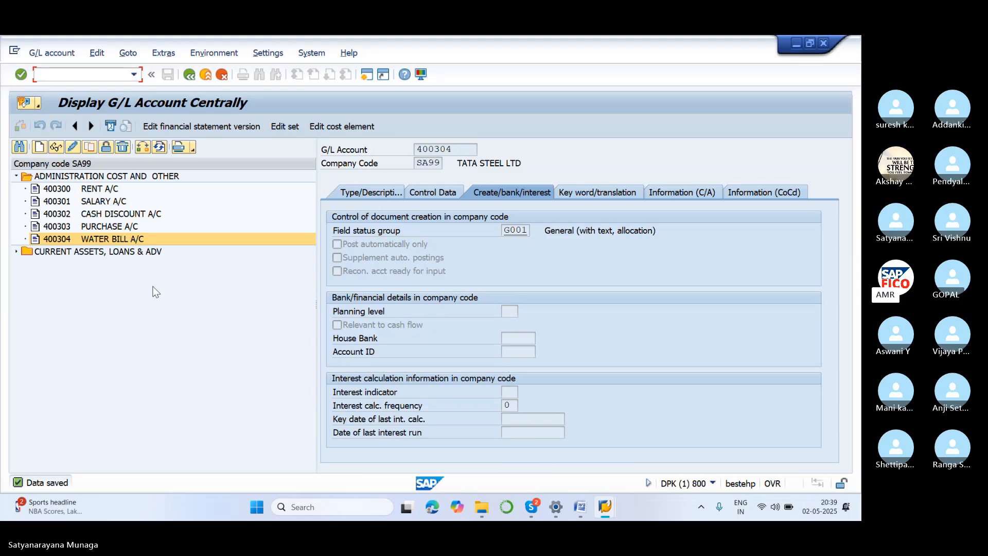
{"action": "type", "text": "/NF-01"}
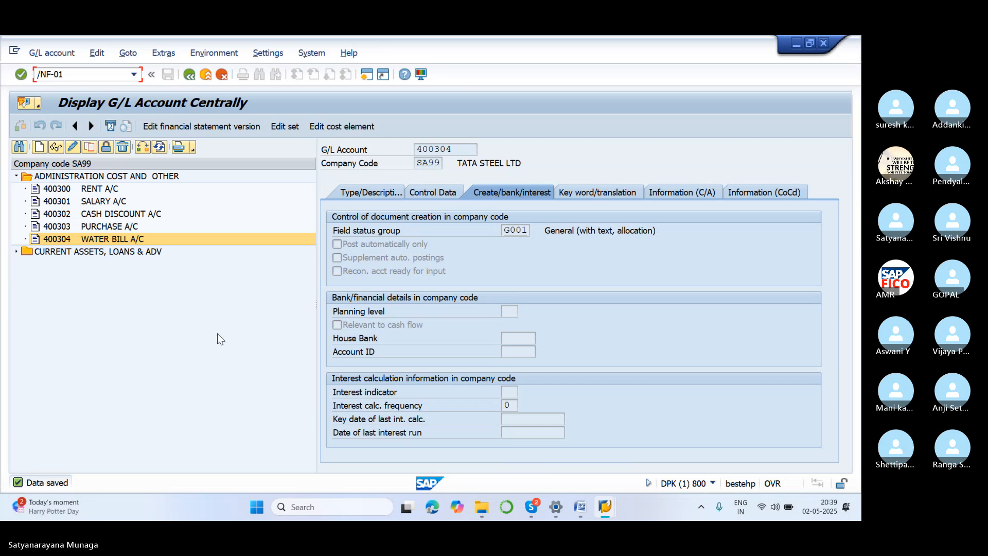
{"action": "key", "text": "Return"}
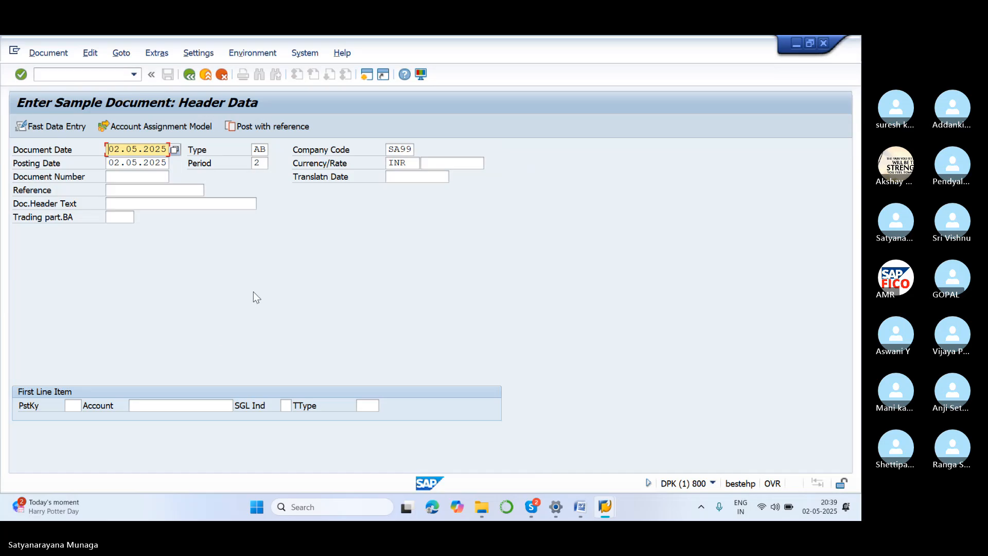
{"action": "left_click", "coordinate": [267, 150]}
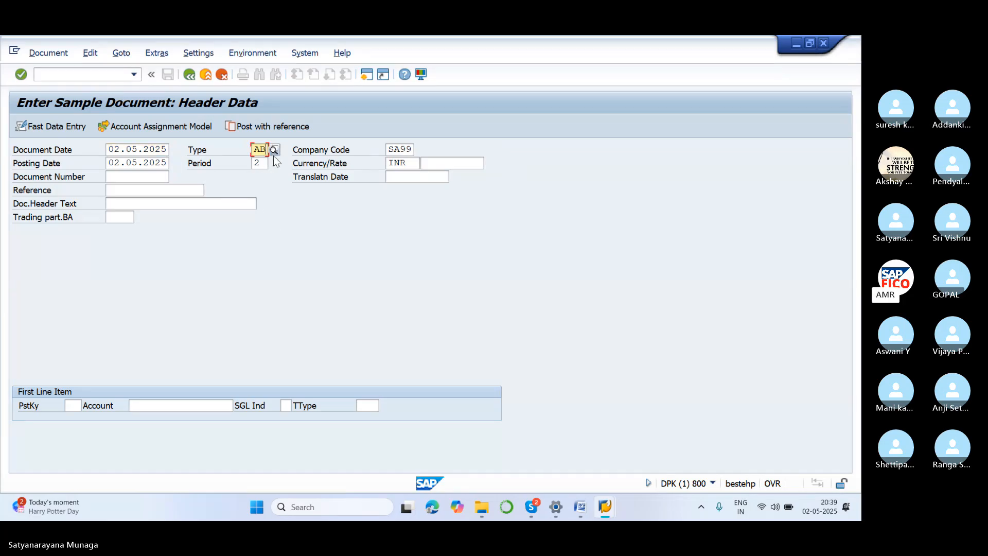
{"action": "key", "text": "BackSpace"}
{"action": "key", "text": "BackSpace"}
{"action": "type", "text": "SA"}
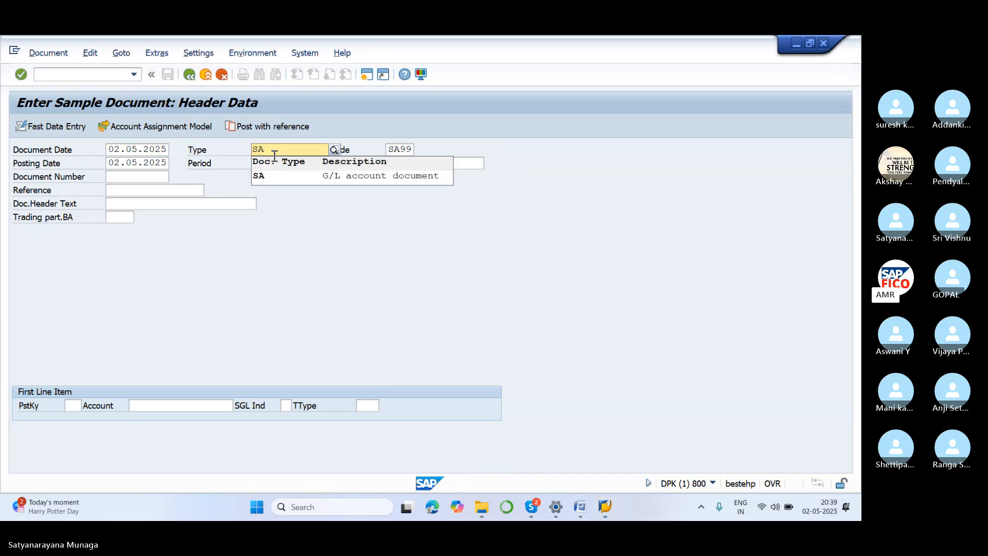
{"action": "left_click", "coordinate": [292, 179]}
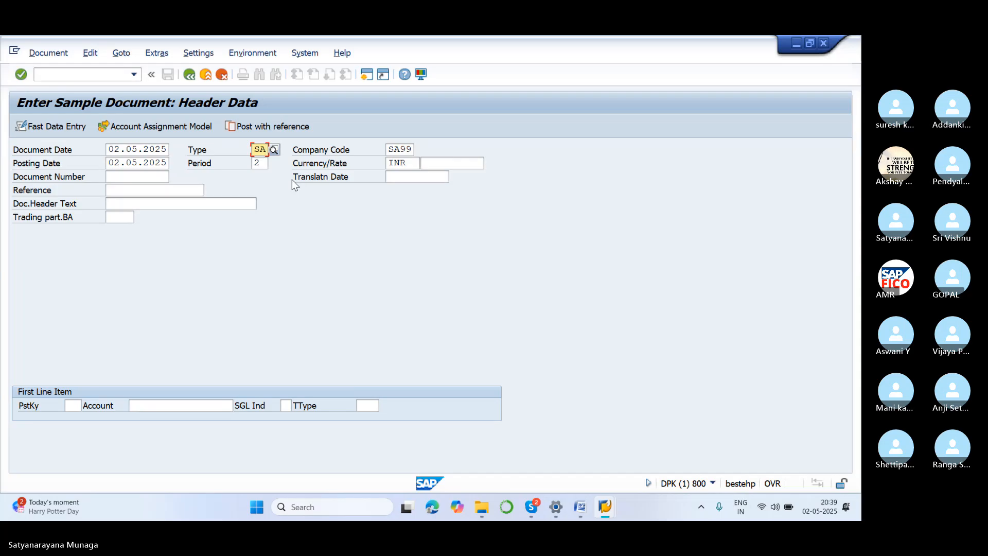
Enter posting key 40 with WATER BILL A/C account 400304 as the first line item and proceed to its item details.
{"action": "left_click", "coordinate": [72, 405]}
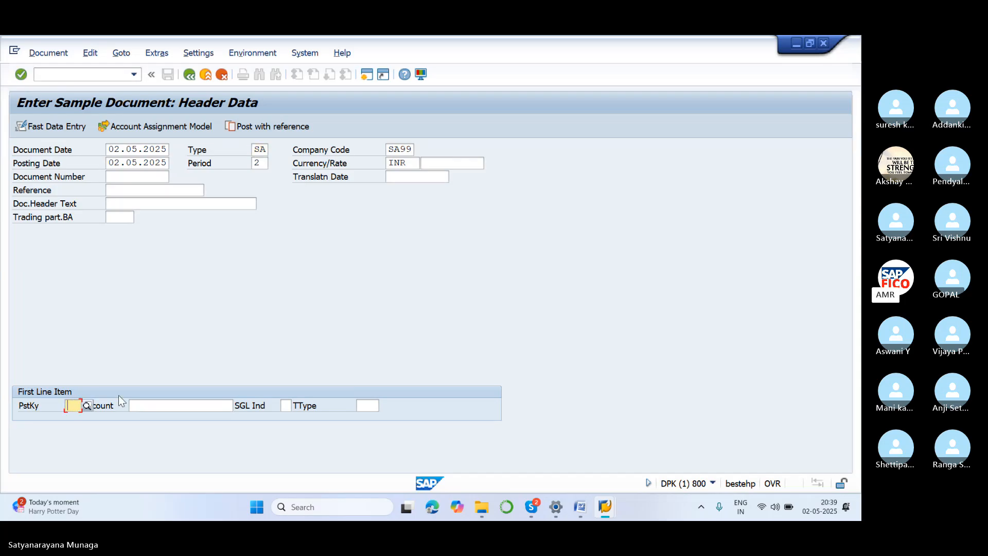
{"action": "type", "text": "40"}
{"action": "left_click", "coordinate": [149, 430]}
{"action": "left_click", "coordinate": [163, 405]}
{"action": "left_click", "coordinate": [239, 404]}
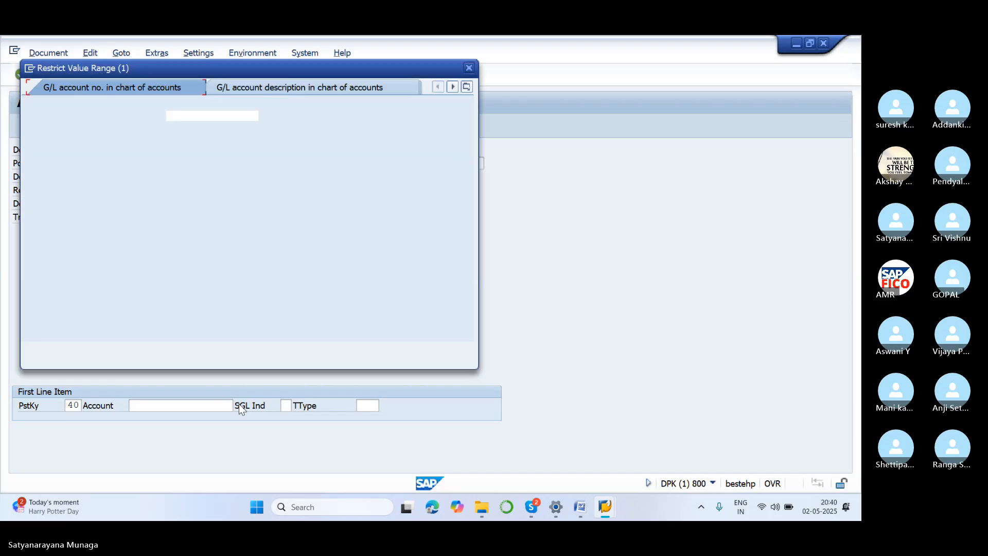
{"action": "left_click", "coordinate": [431, 349]}
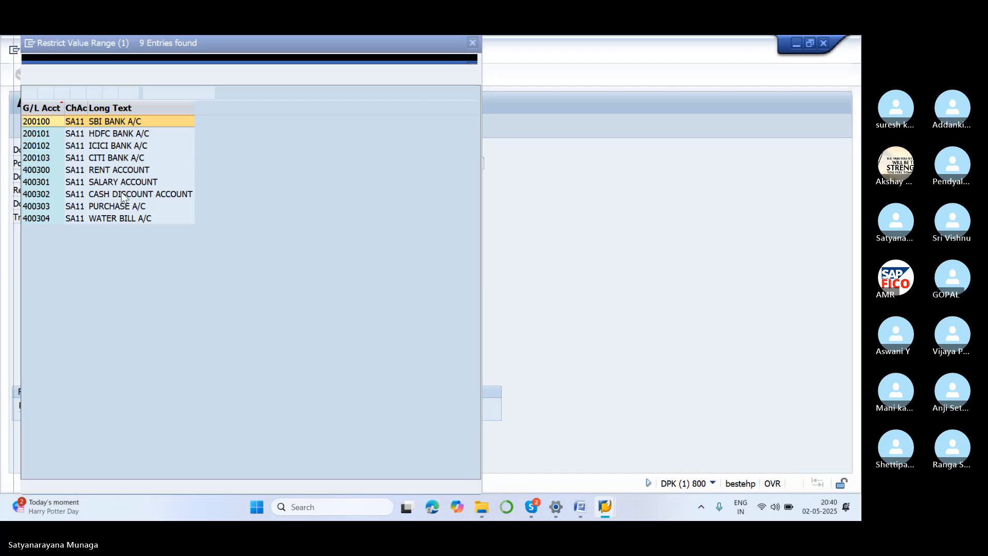
{"action": "left_click", "coordinate": [127, 219]}
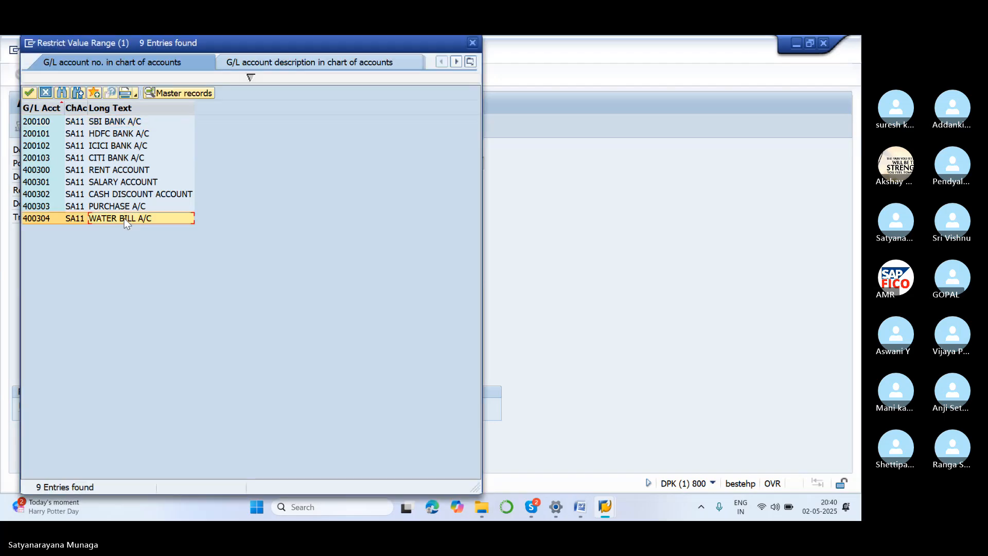
{"action": "left_click", "coordinate": [28, 91]}
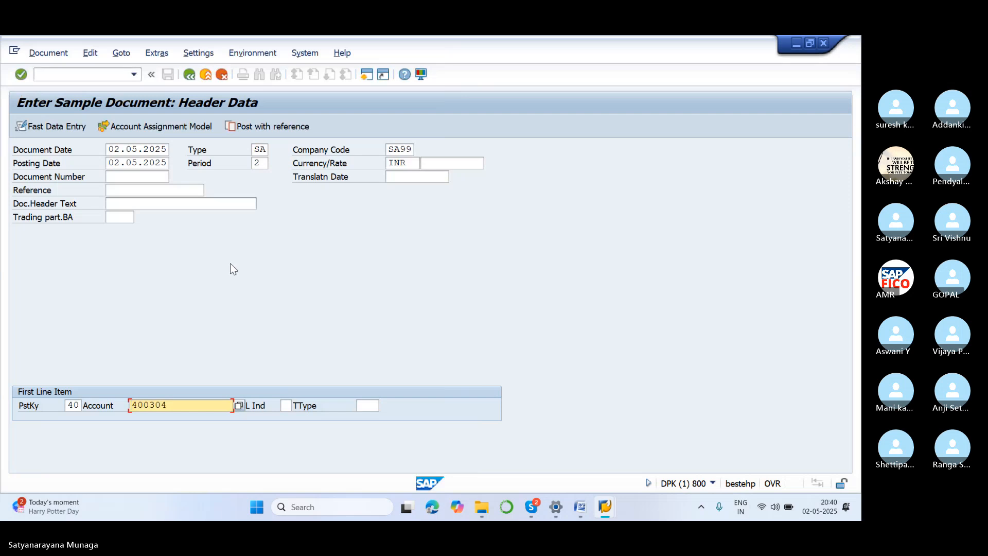
{"action": "key", "text": "Return"}
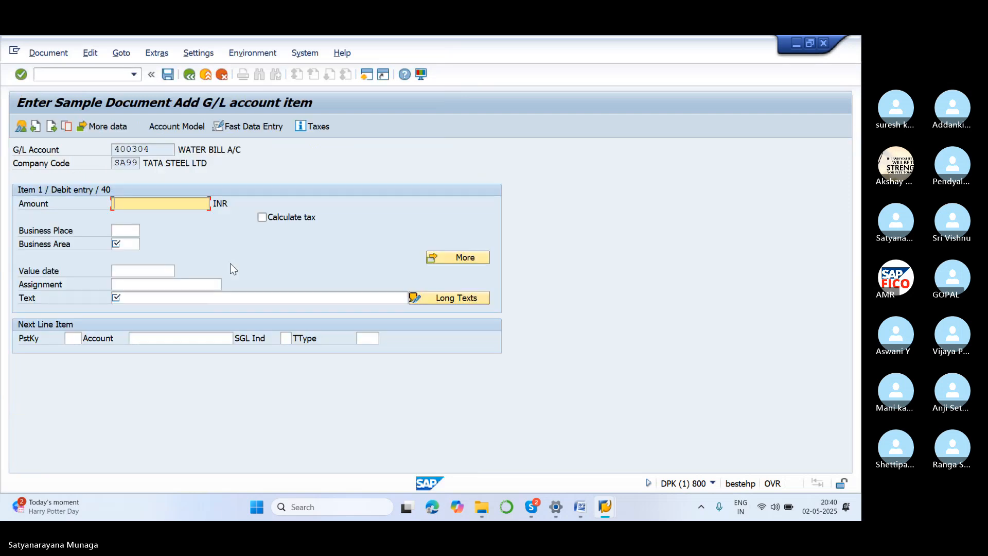
Set the water bill debit item's amount to 10000 INR and its business area to SA11.
{"action": "type", "text": "1"}
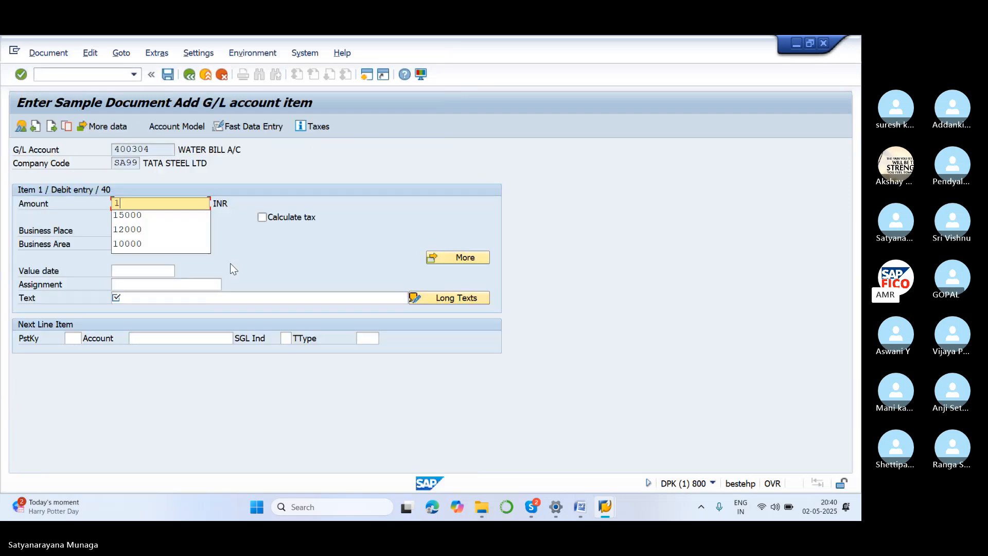
{"action": "type", "text": "0000"}
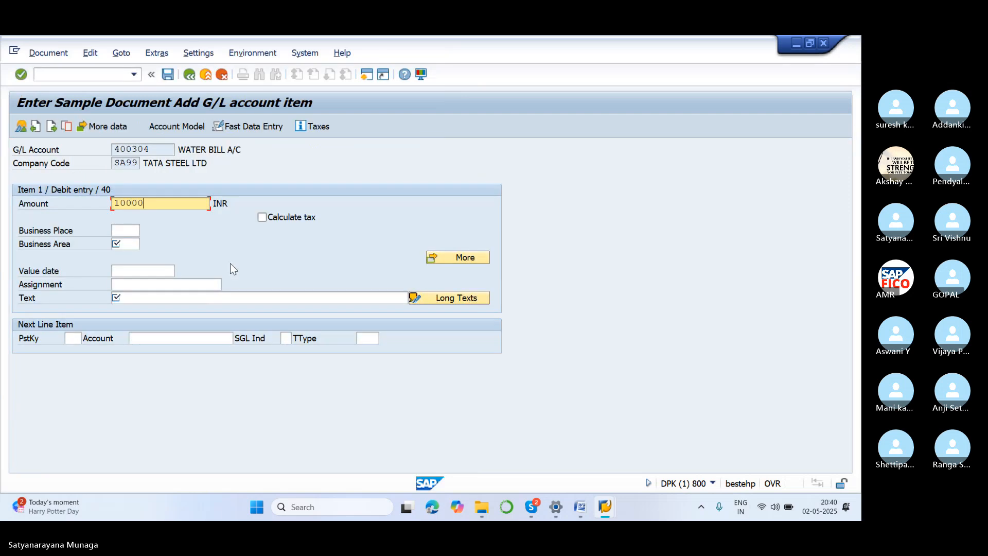
{"action": "left_click", "coordinate": [134, 246]}
{"action": "type", "text": "SA"}
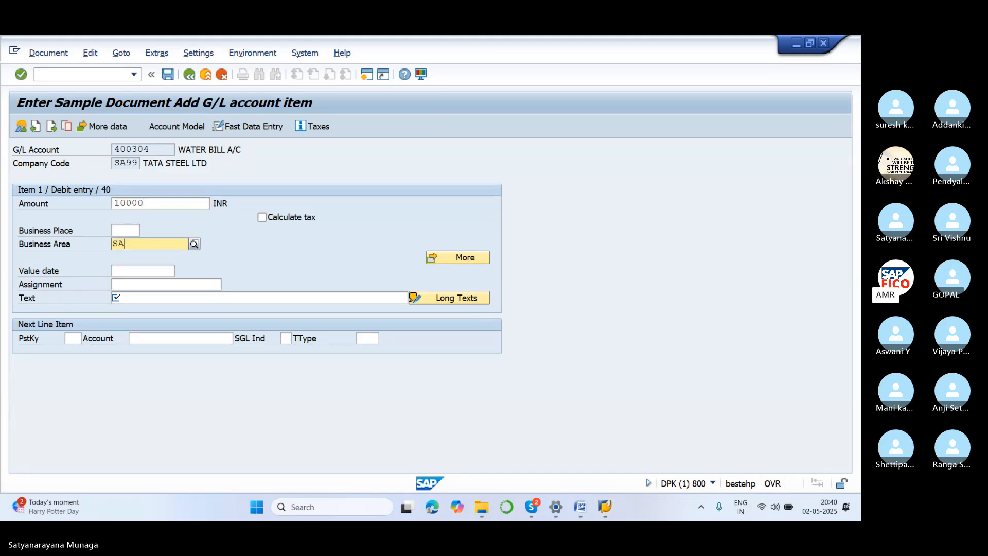
{"action": "type", "text": "11"}
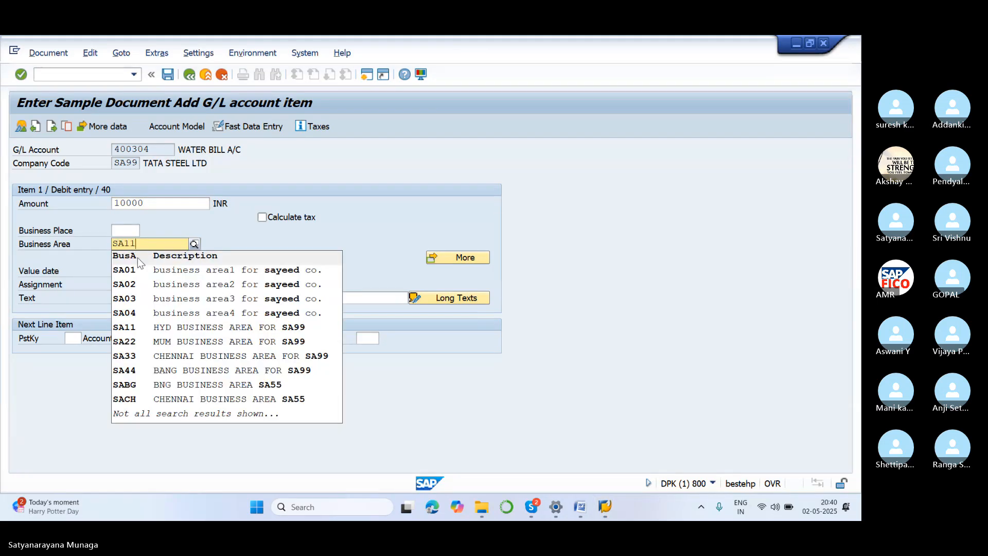
{"action": "left_click", "coordinate": [162, 270]}
Enter WATER BILL SAMPLE DOCUMENT as the debit item's text.
{"action": "left_click", "coordinate": [145, 298]}
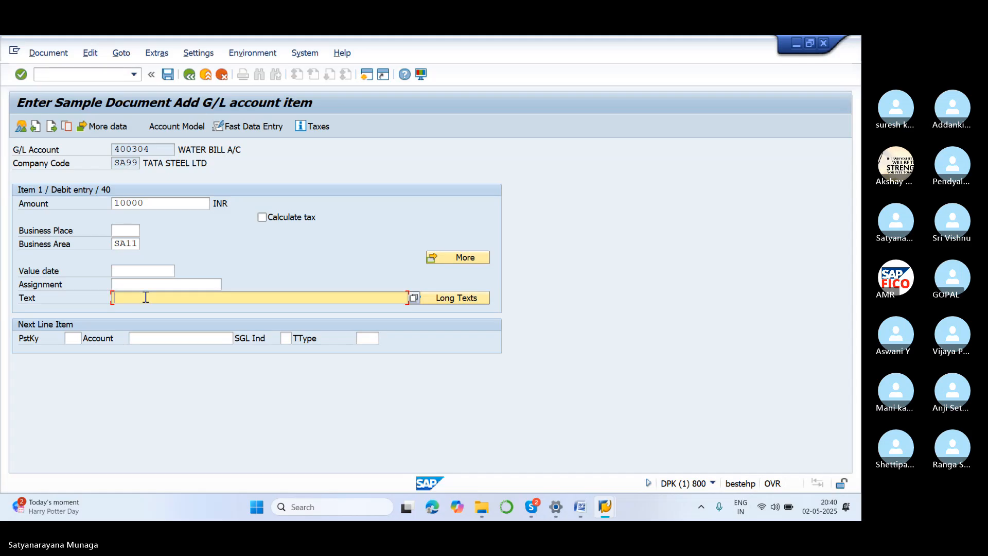
{"action": "type", "text": "WATE"}
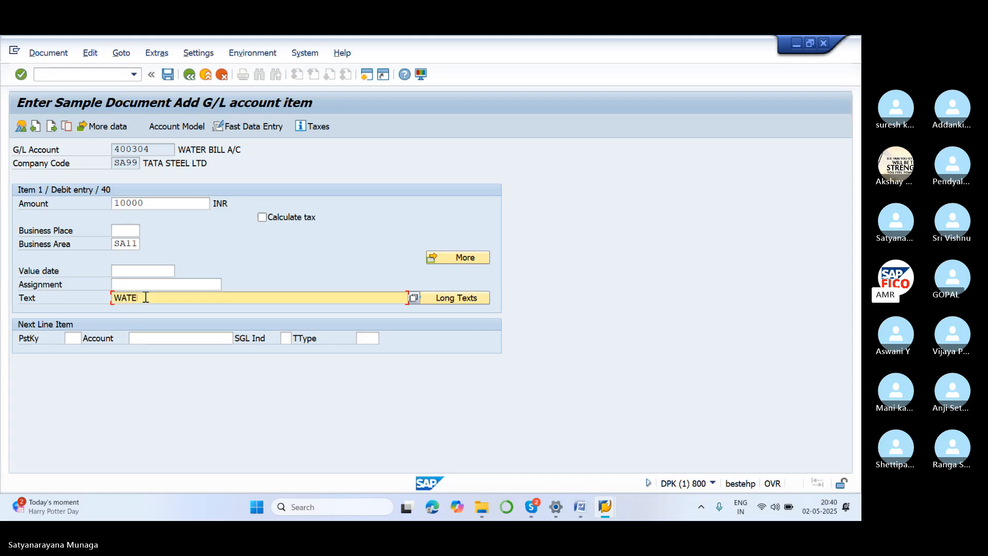
{"action": "type", "text": "R BILL SAMPLE DOC"}
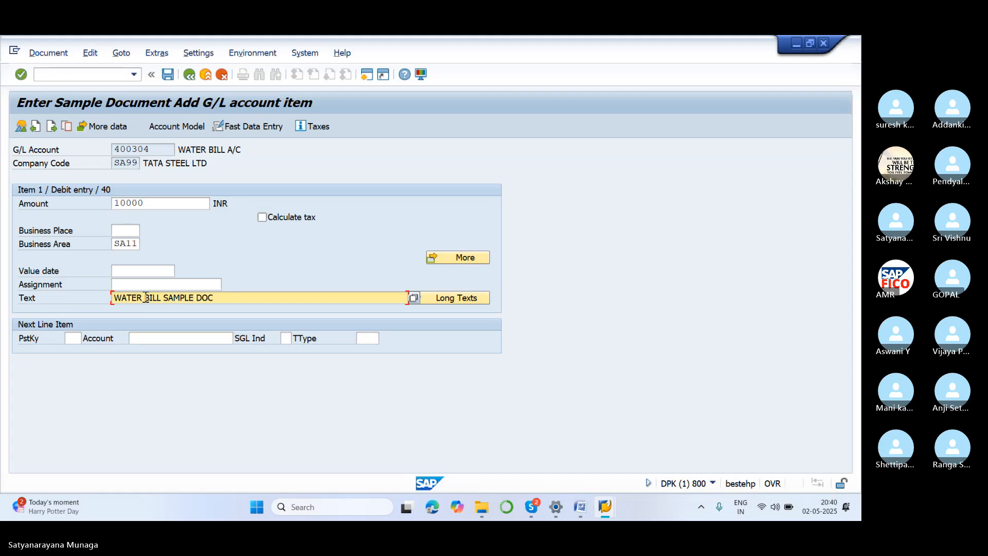
{"action": "type", "text": "UMENT"}
Enter posting key 50 with SBI BANK A/C account 200100 as the next line item and proceed to its details.
{"action": "left_click", "coordinate": [71, 338]}
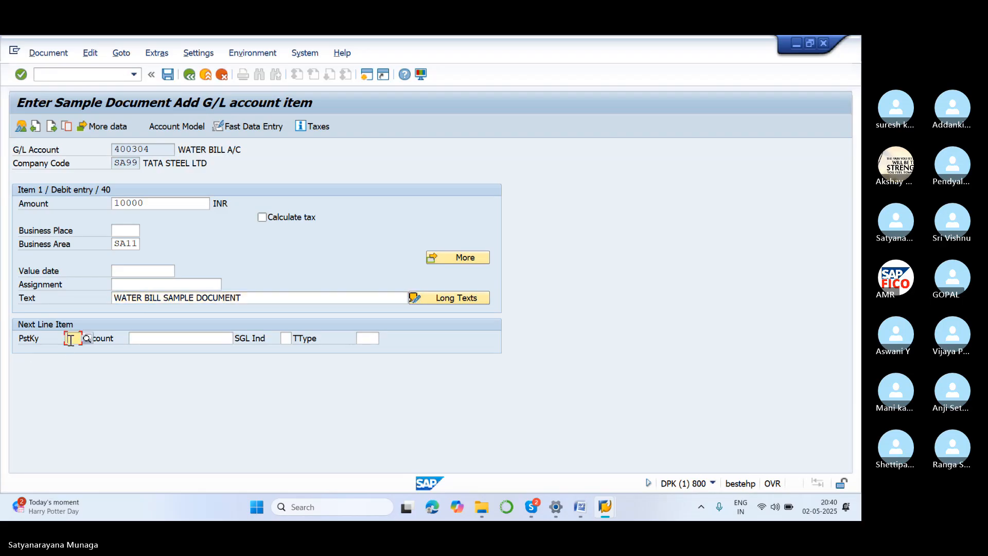
{"action": "type", "text": "50"}
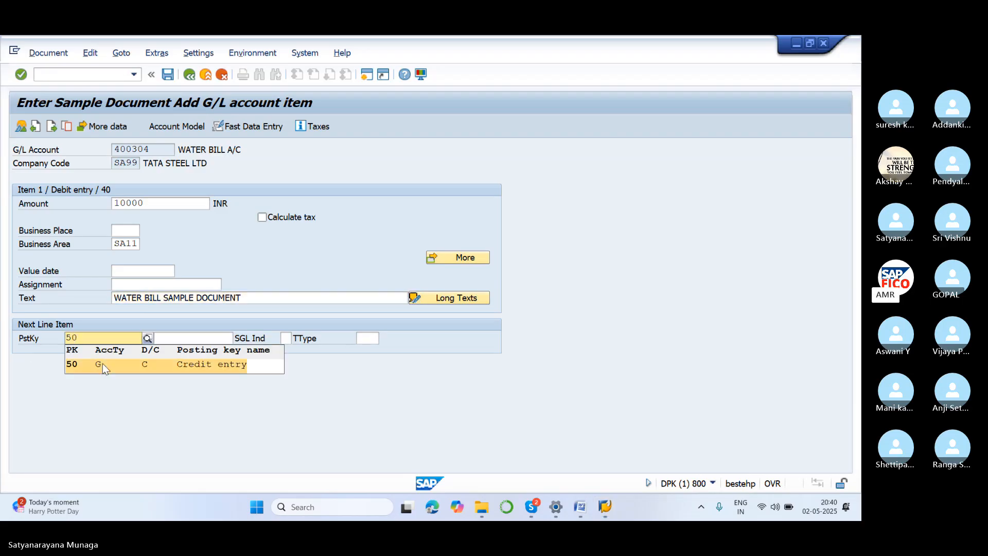
{"action": "left_click", "coordinate": [103, 363]}
{"action": "left_click", "coordinate": [143, 338]}
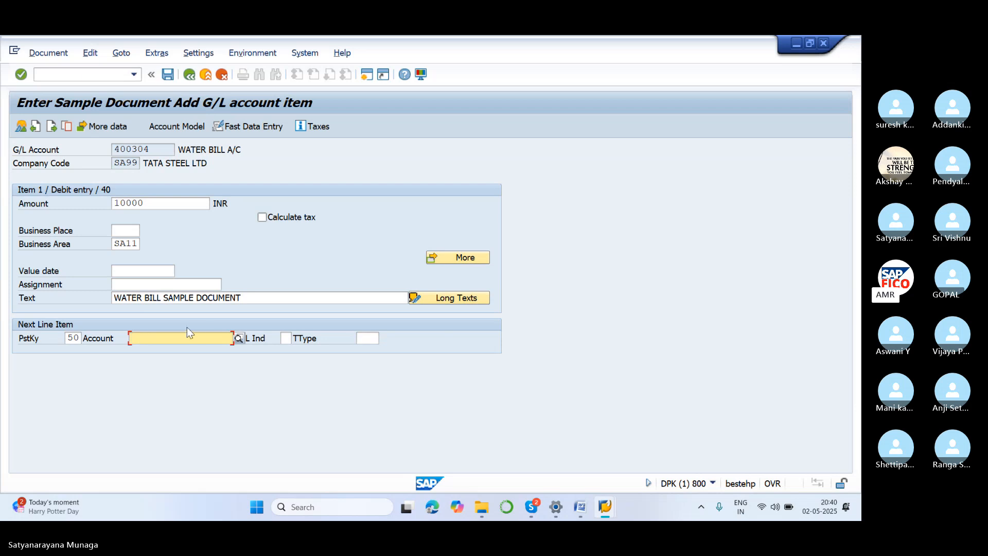
{"action": "left_click", "coordinate": [238, 339]}
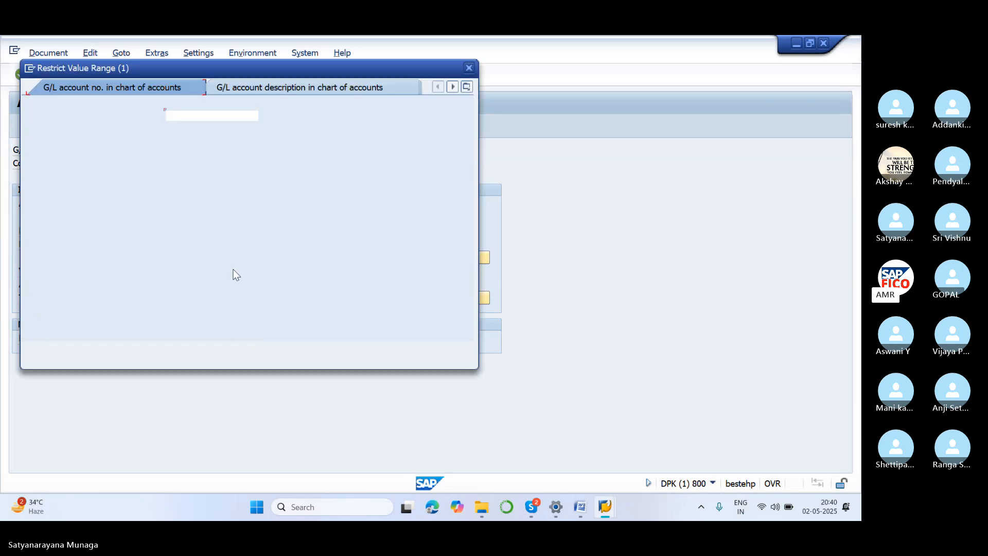
{"action": "left_click", "coordinate": [432, 350]}
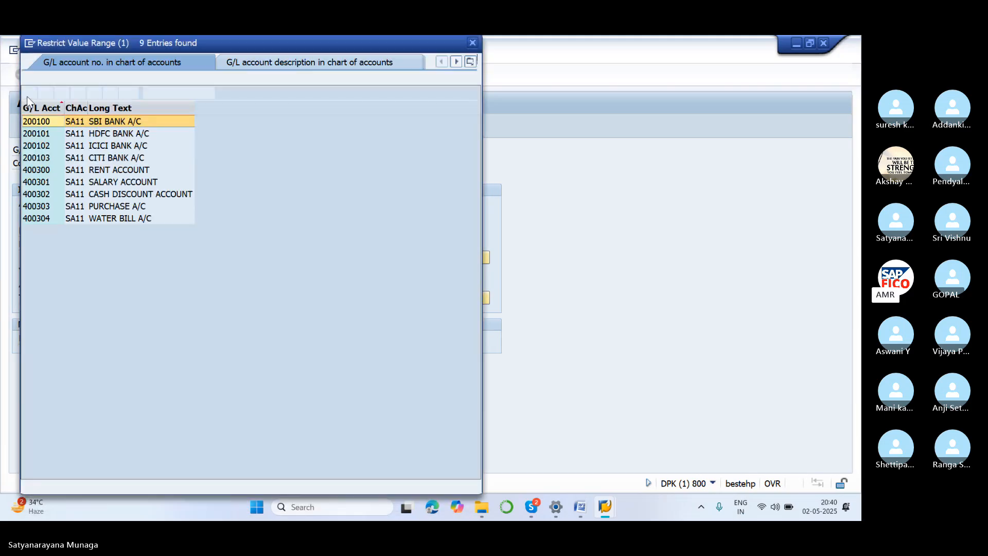
{"action": "left_click", "coordinate": [29, 94]}
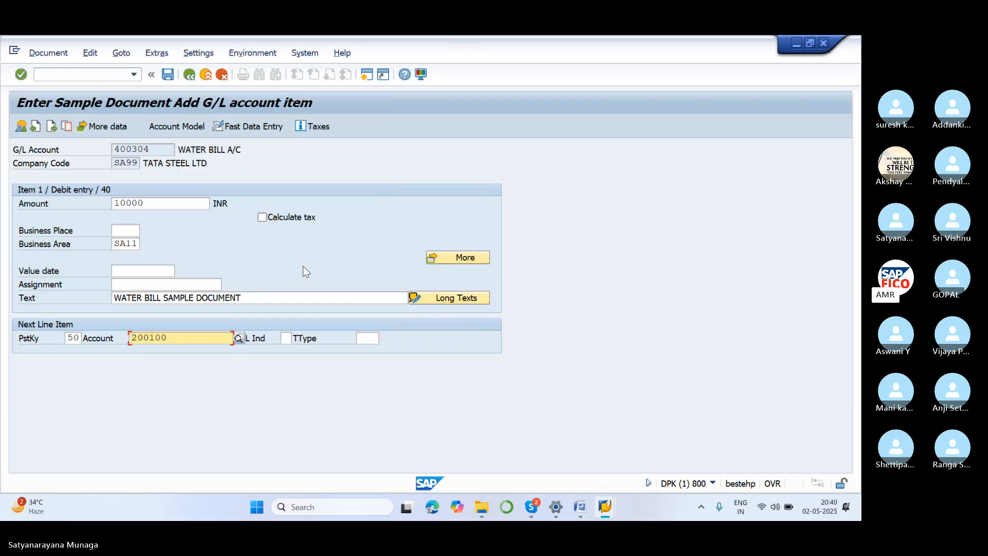
{"action": "key", "text": "Return"}
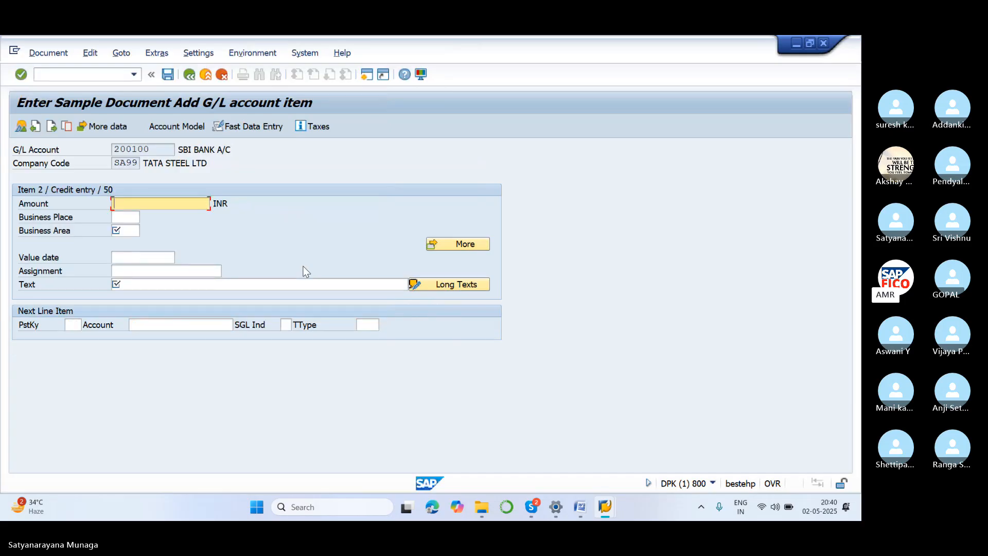
Complete the credit item with amount *, text + and business area SA11, and post the water bill sample document.
{"action": "type", "text": "*"}
{"action": "left_click", "coordinate": [274, 284]}
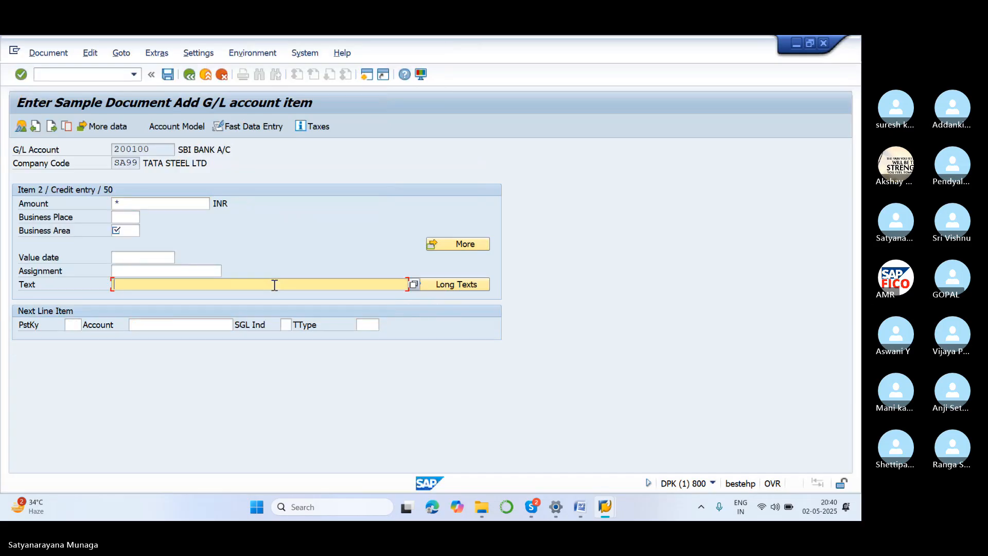
{"action": "type", "text": "+"}
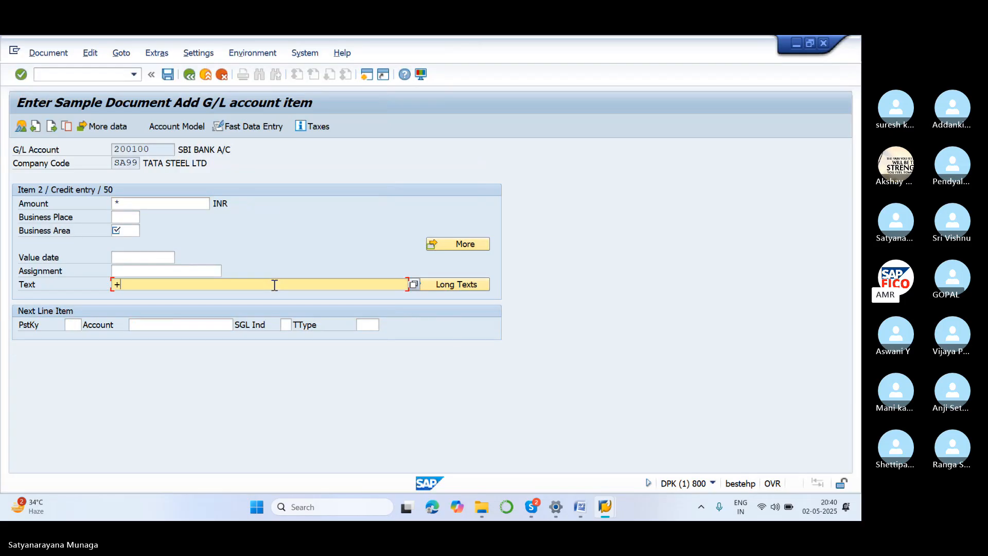
{"action": "left_click", "coordinate": [128, 231]}
{"action": "type", "text": "SA11"}
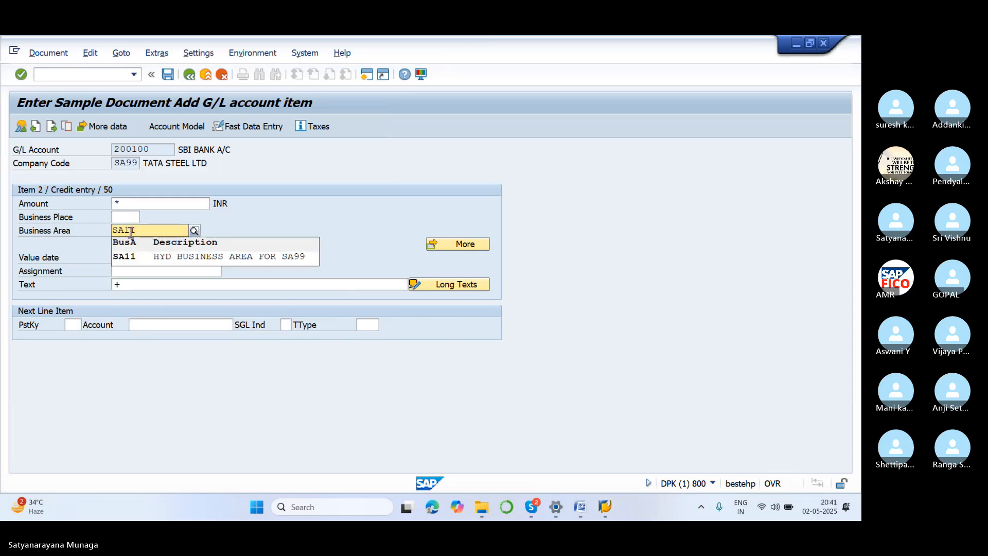
{"action": "left_click", "coordinate": [222, 256]}
{"action": "key", "text": "Return"}
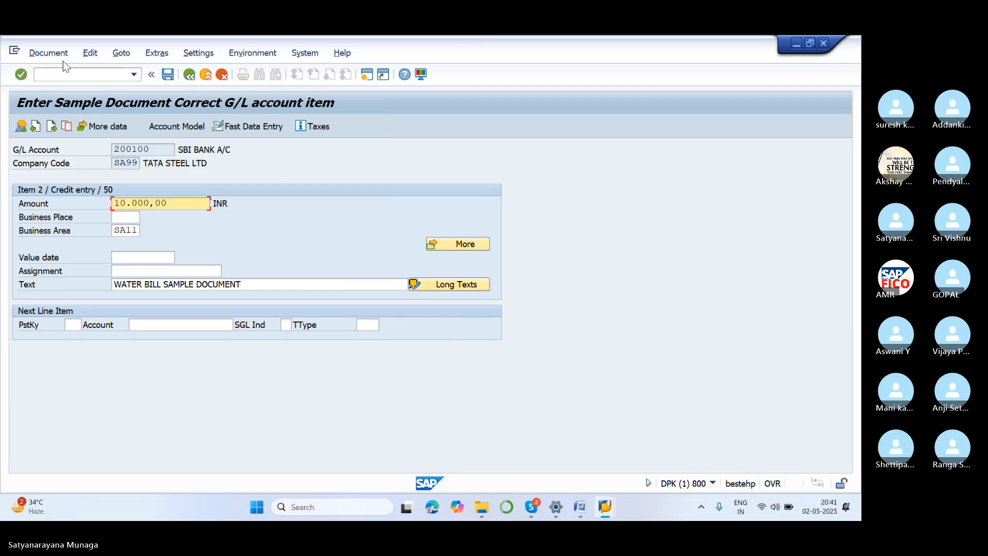
{"action": "left_click", "coordinate": [51, 54]}
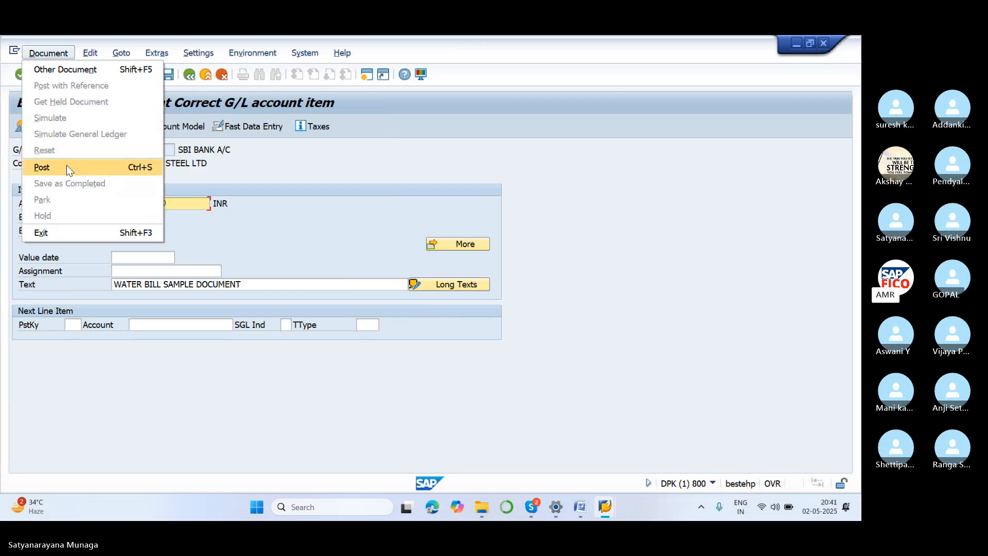
{"action": "left_click", "coordinate": [66, 166]}
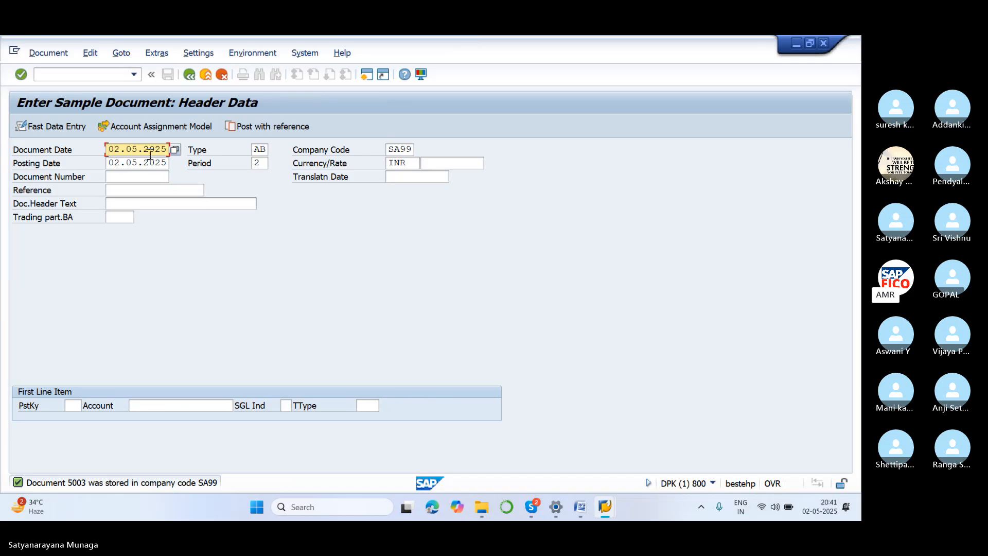
Start transaction FBM3 and list the sample documents in company code SA99 without restricting the document number.
{"action": "left_click", "coordinate": [106, 75]}
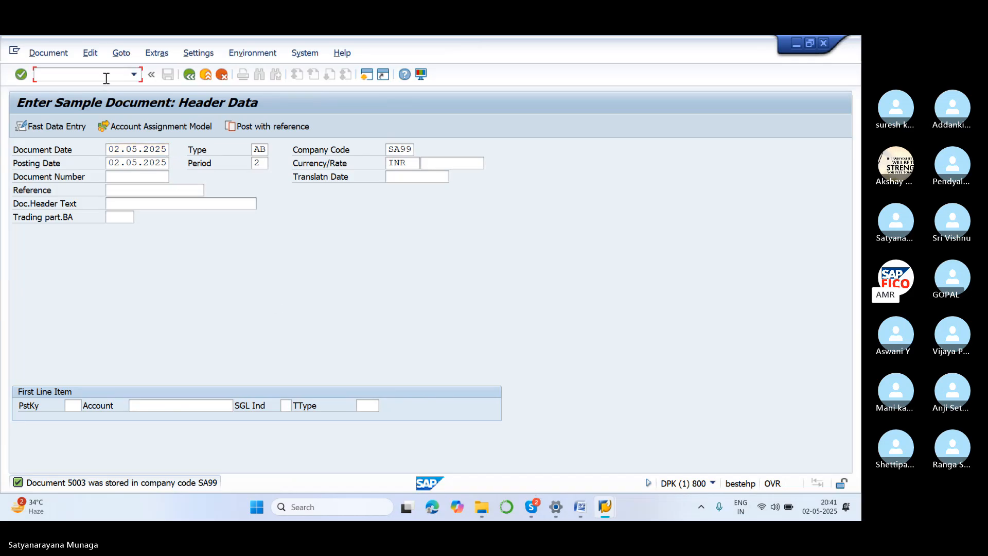
{"action": "type", "text": "/NFBM3"}
{"action": "key", "text": "Return"}
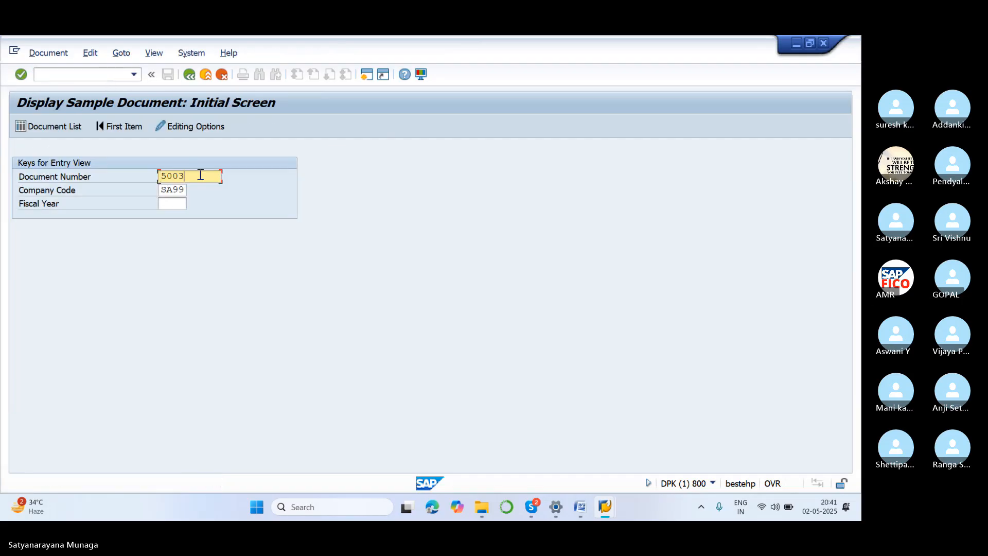
{"action": "key", "text": "BackSpace"}
{"action": "key", "text": "BackSpace"}
{"action": "key", "text": "BackSpace"}
{"action": "key", "text": "BackSpace"}
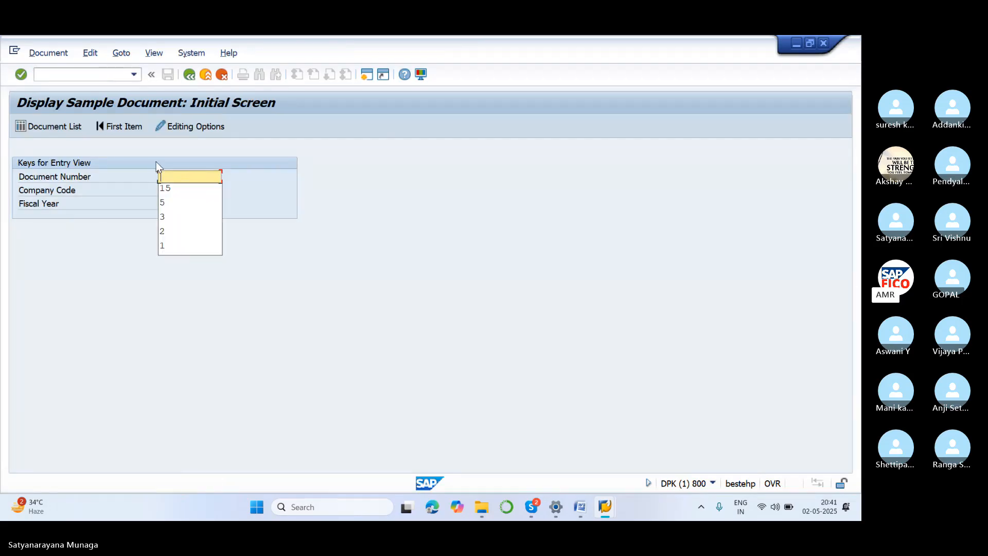
{"action": "left_click", "coordinate": [35, 123]}
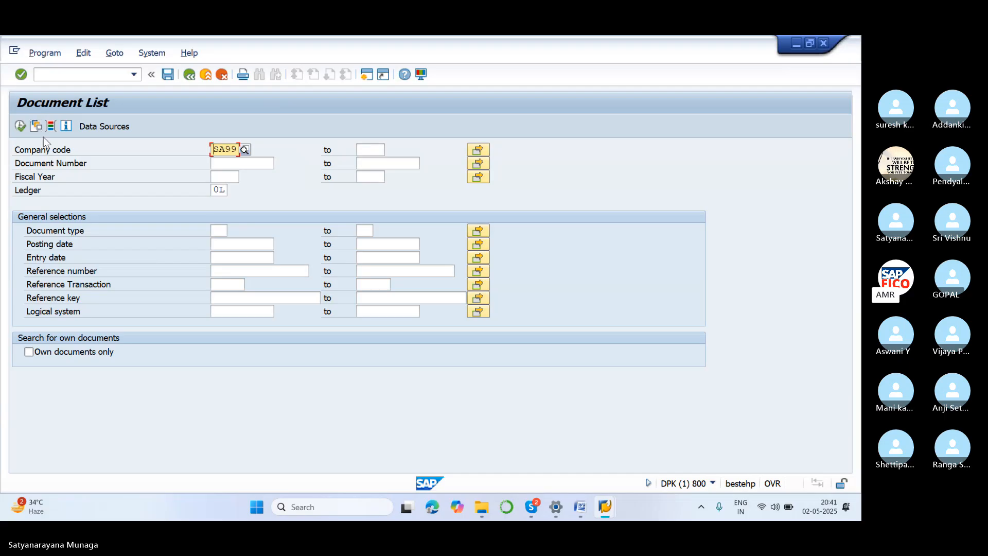
{"action": "left_click", "coordinate": [19, 127]}
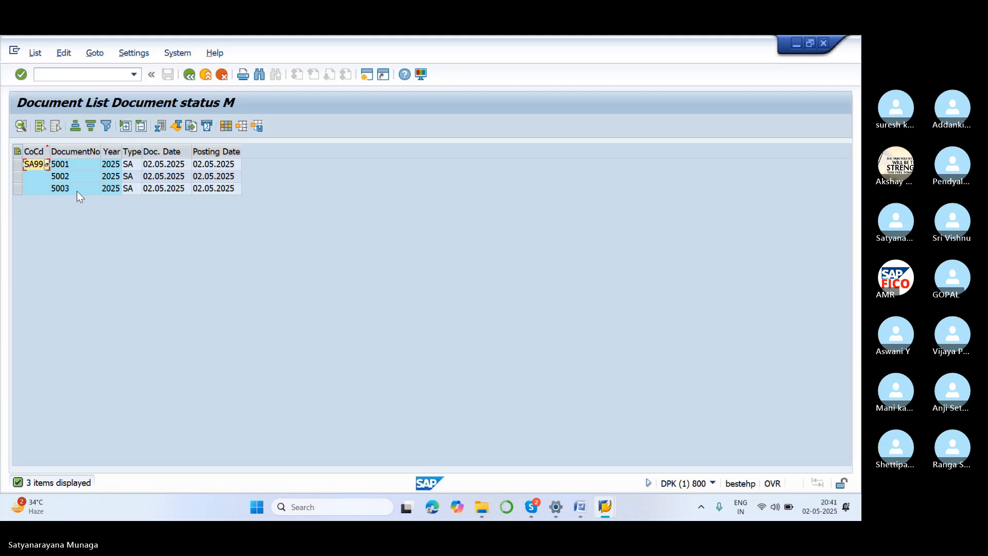
Open sample document 5003 from the document list to examine its line items.
{"action": "left_click", "coordinate": [658, 182]}
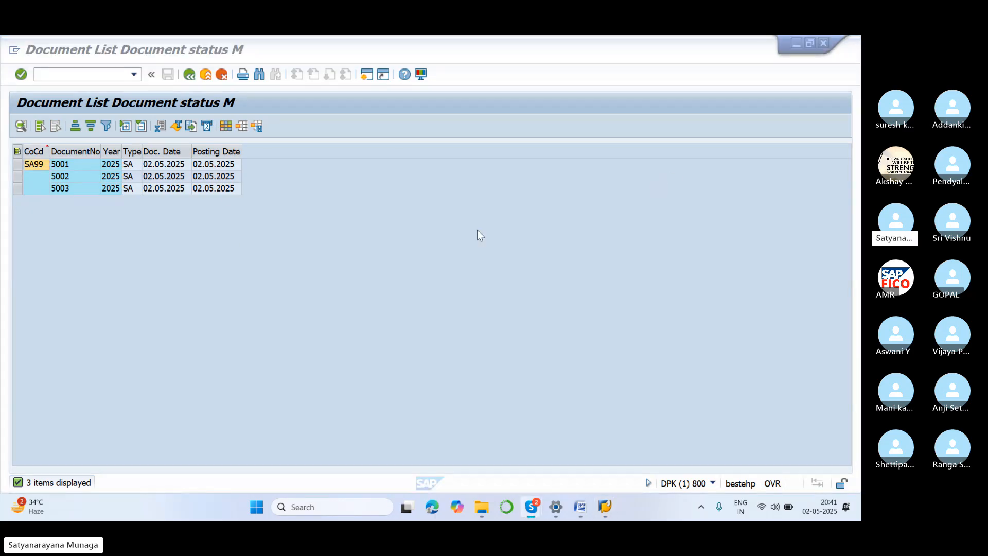
{"action": "left_click", "coordinate": [63, 189]}
{"action": "double_click", "coordinate": [63, 189]}
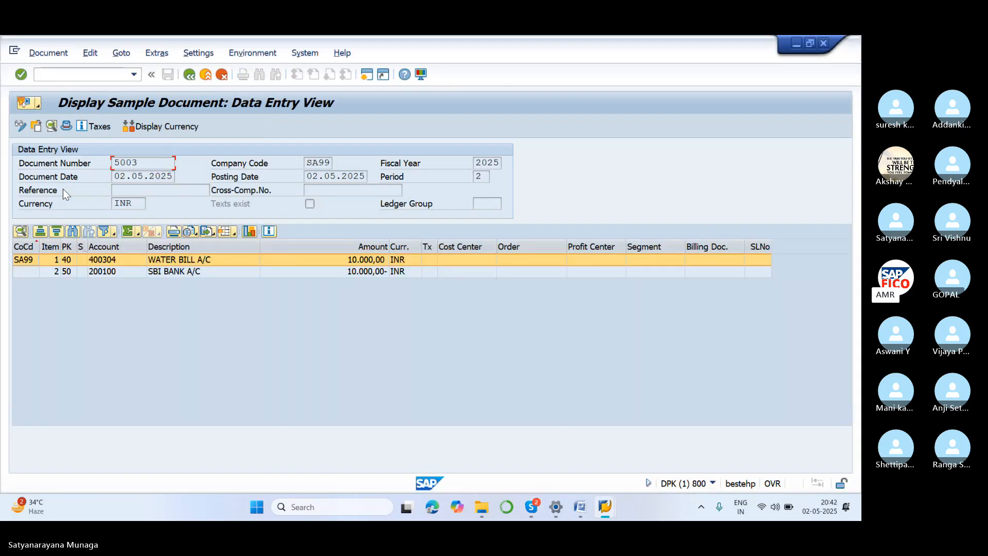
{"action": "left_click", "coordinate": [651, 193]}
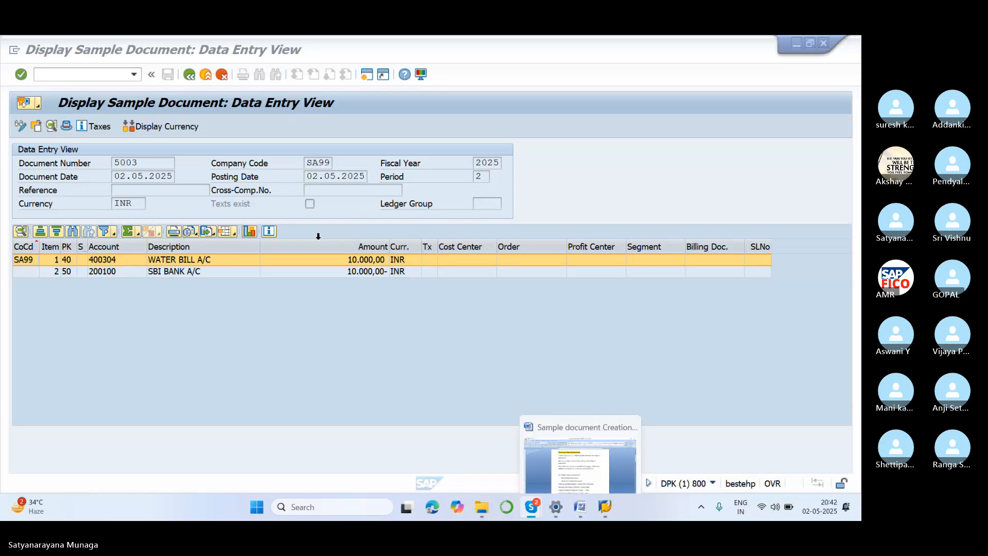
Start transaction F-02 for G/L account posting and set the document date to 02.05.2025.
{"action": "left_click", "coordinate": [77, 71]}
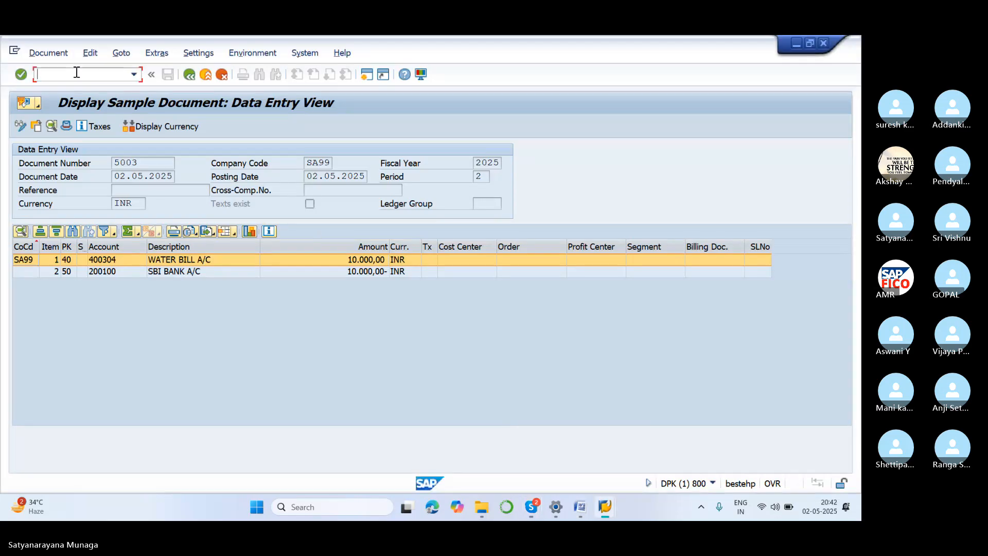
{"action": "type", "text": "/NF-02"}
{"action": "key", "text": "Return"}
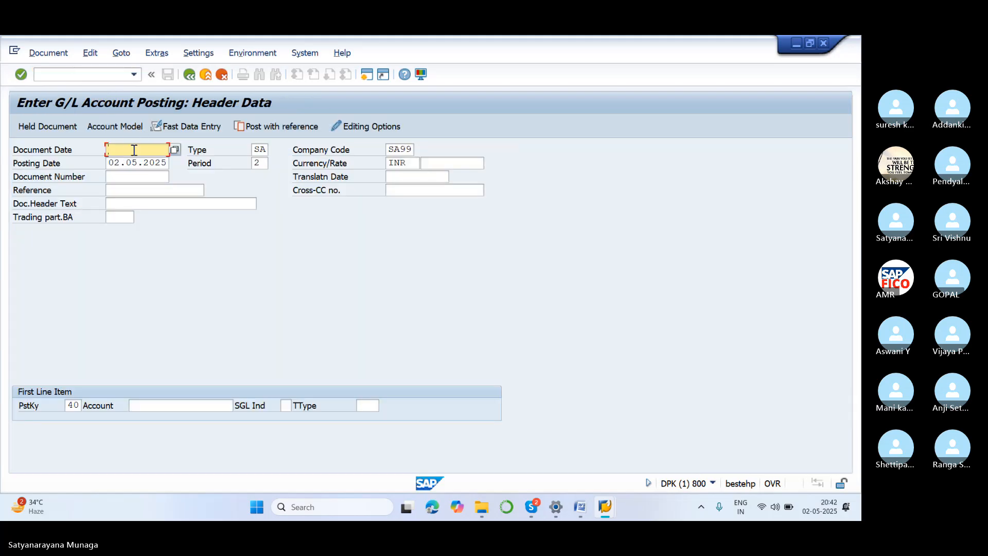
{"action": "type", "text": "02.05.2"}
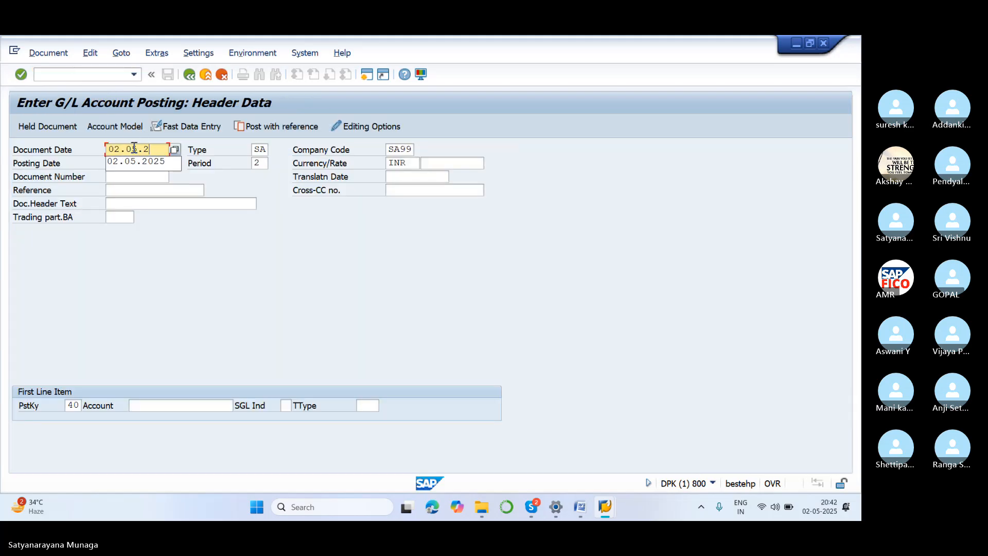
{"action": "type", "text": "025"}
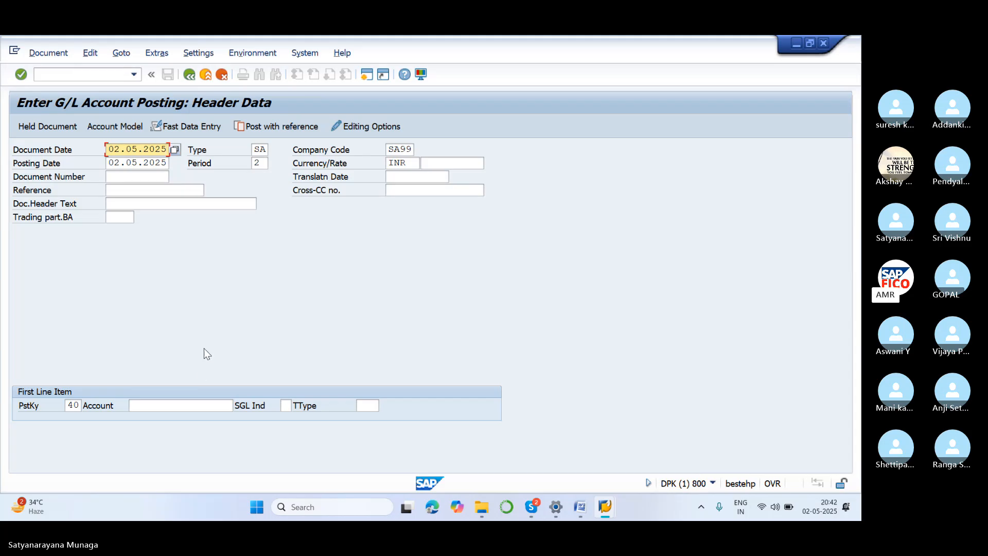
Post with reference to sample document 5003 in company code SA99, with Do not propose amounts enabled.
{"action": "left_click", "coordinate": [299, 128]}
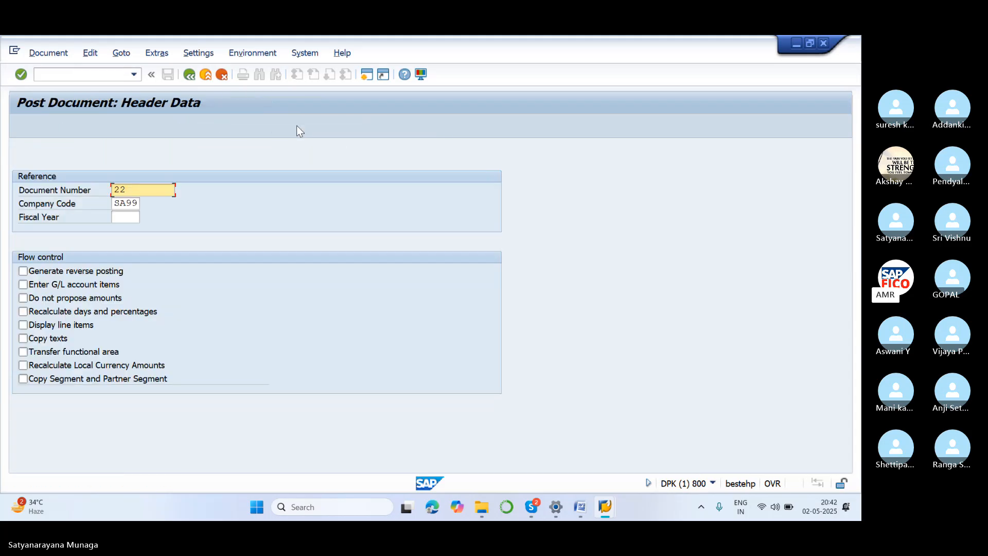
{"action": "key", "text": "BackSpace"}
{"action": "key", "text": "BackSpace"}
{"action": "type", "text": "5003"}
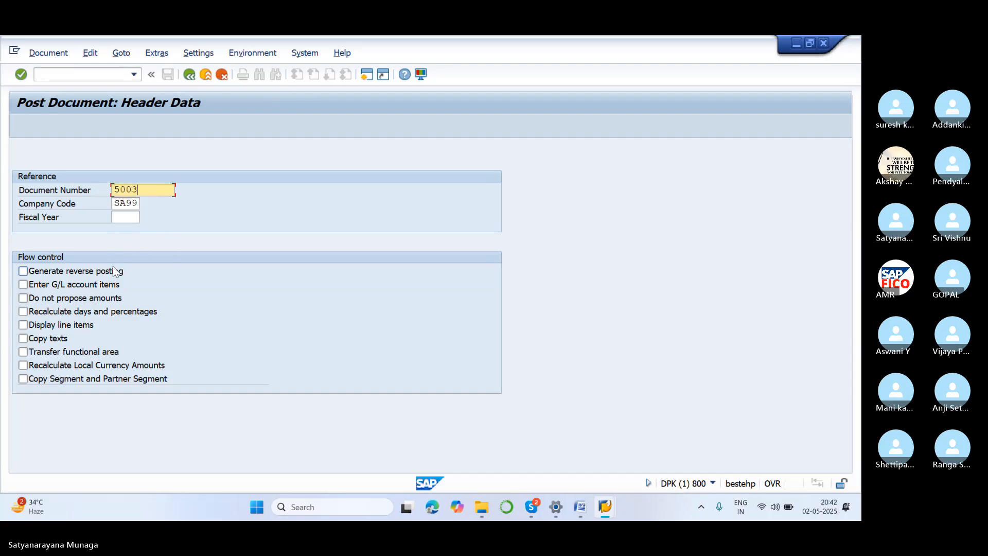
{"action": "left_click", "coordinate": [112, 298]}
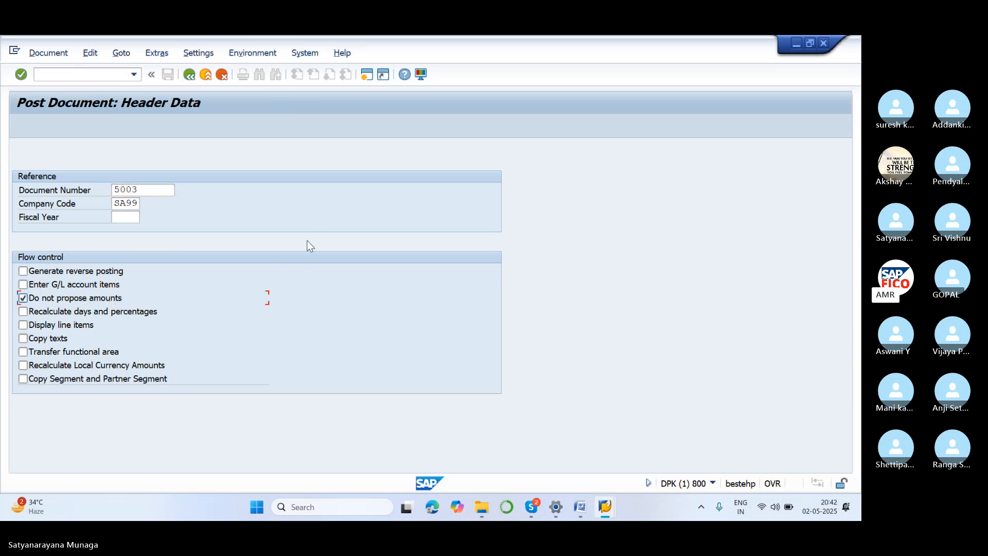
{"action": "key", "text": "Return"}
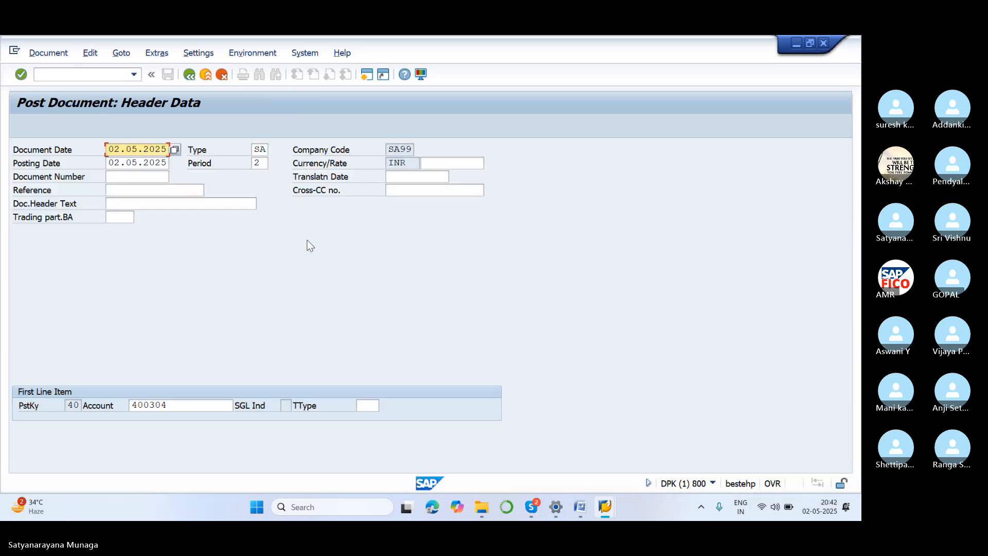
Accept the copied header data and enter 5000 INR as the amount for both the water bill debit and SBI bank credit items.
{"action": "key", "text": "Return"}
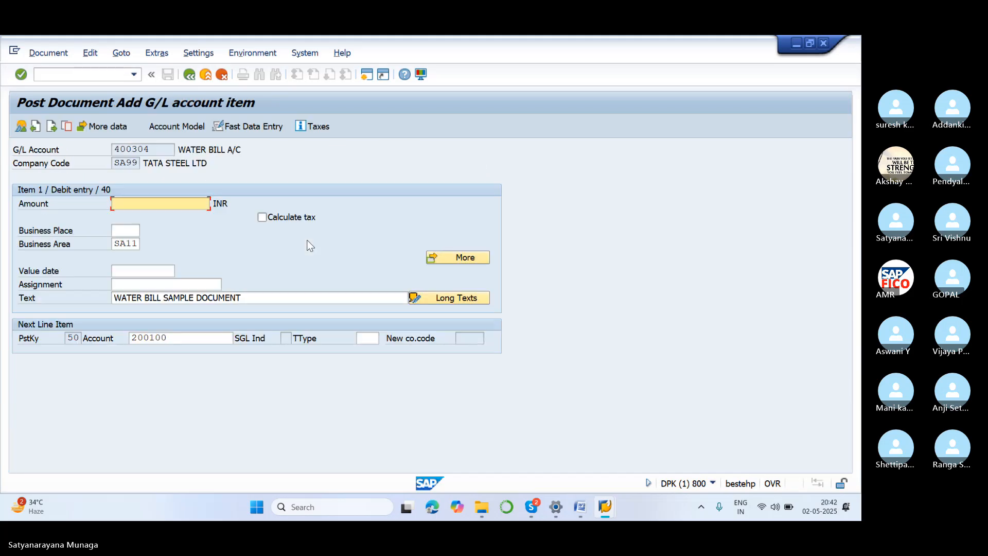
{"action": "type", "text": "5000"}
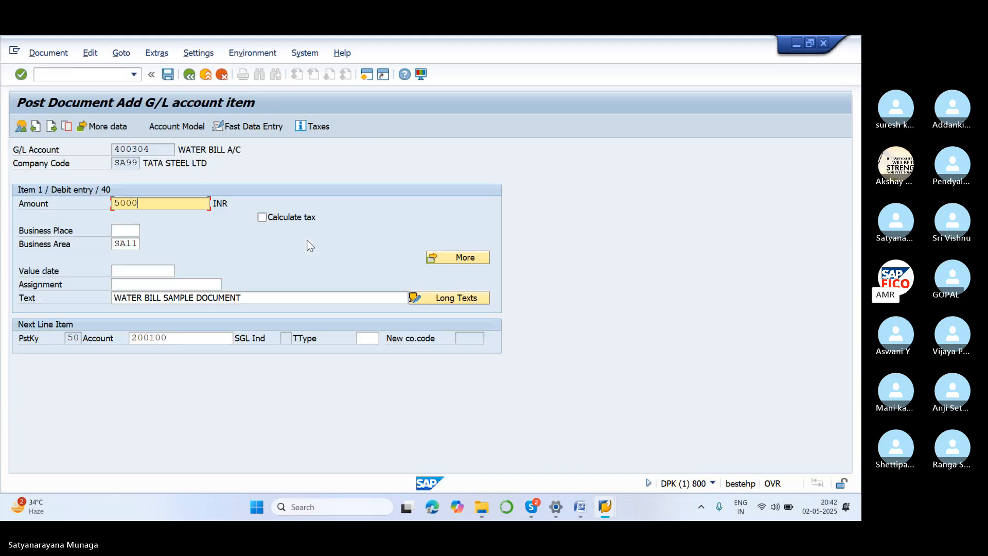
{"action": "key", "text": "Return"}
{"action": "type", "text": "5000"}
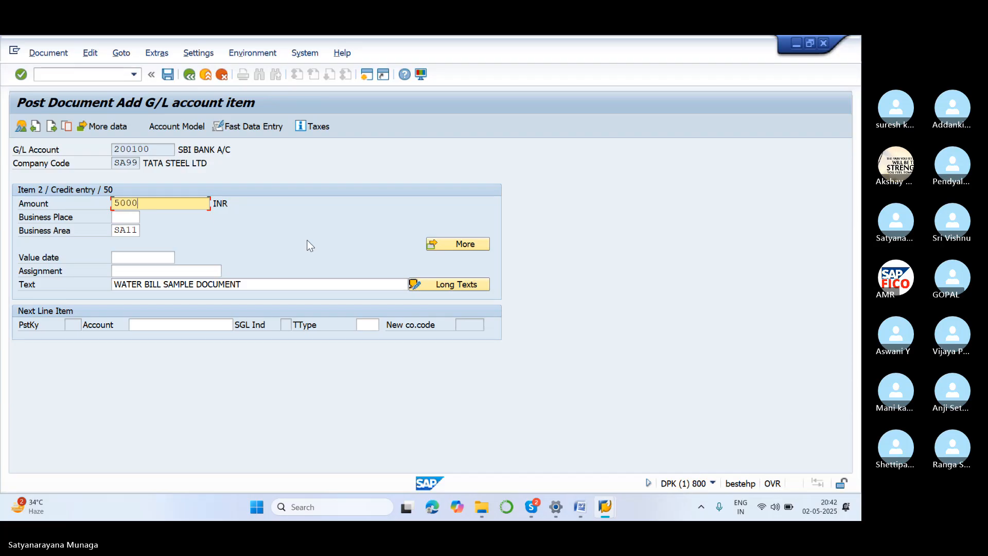
Simulate the water bill document, post it and acknowledge the posting message.
{"action": "left_click", "coordinate": [46, 54]}
{"action": "left_click", "coordinate": [79, 119]}
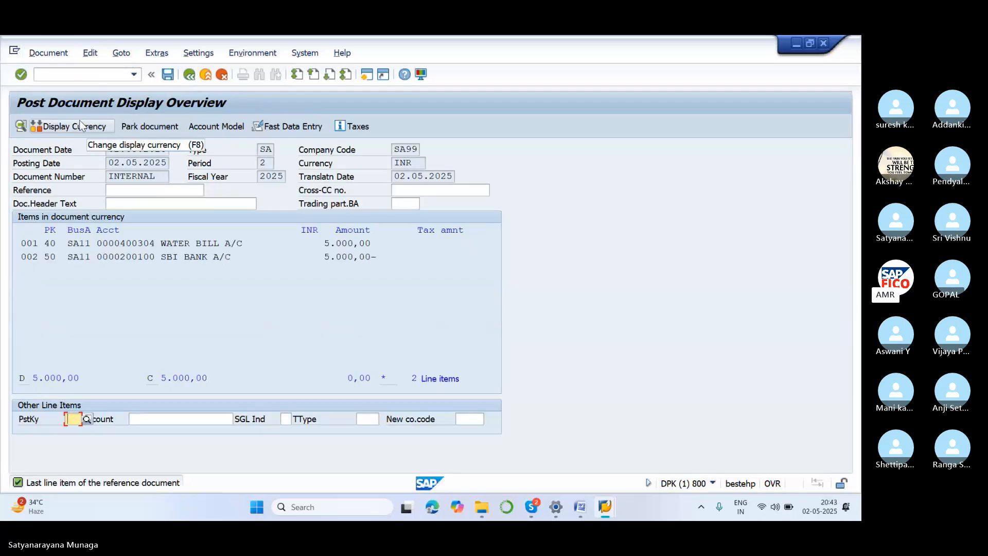
{"action": "left_click", "coordinate": [168, 75]}
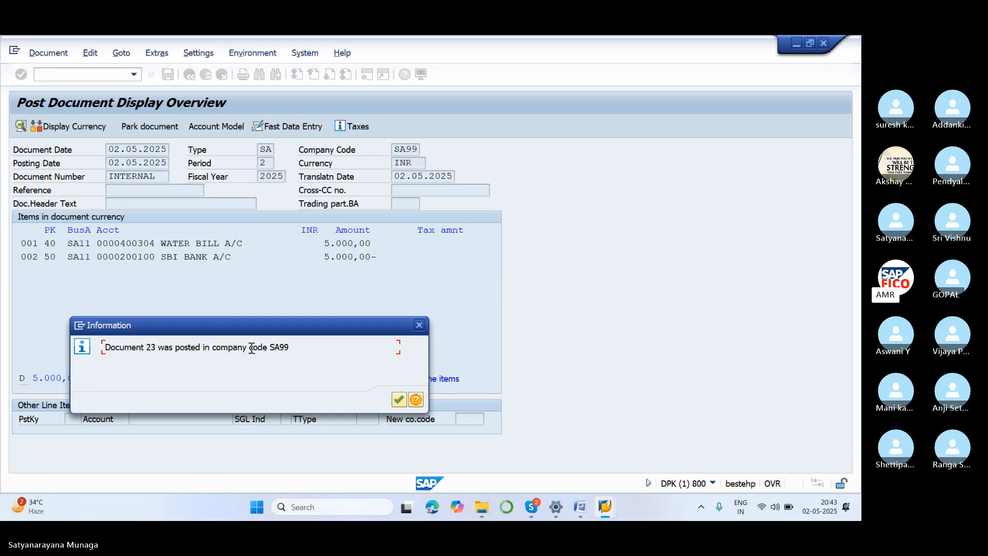
{"action": "left_click", "coordinate": [400, 401]}
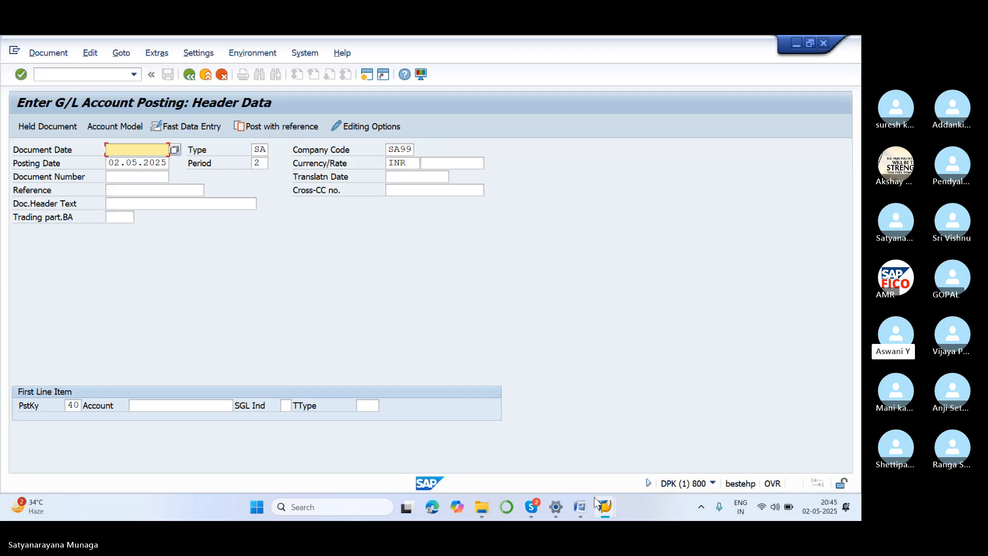
Switch to the Skype meeting window showing the participants and chat.
{"action": "mouse_move", "coordinate": [608, 506]}
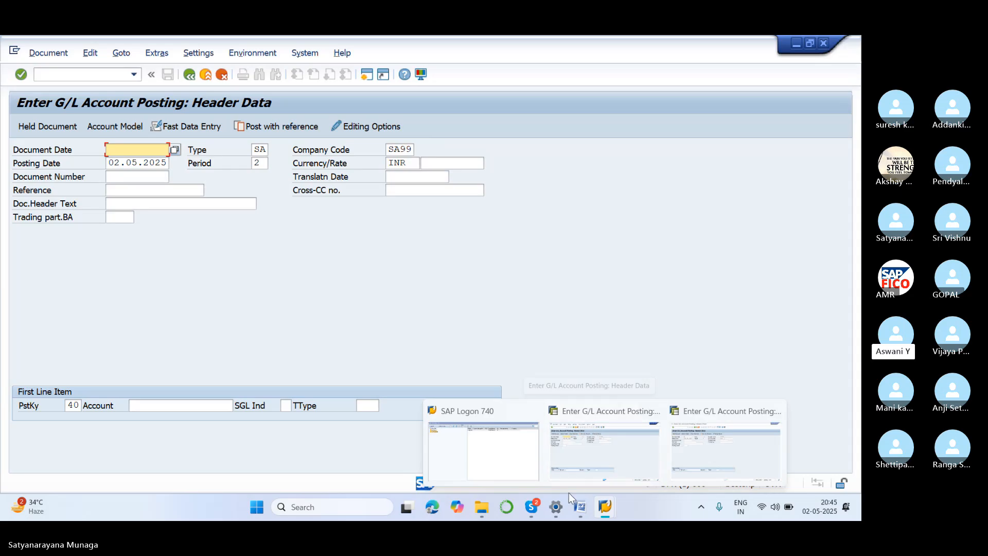
{"action": "mouse_move", "coordinate": [532, 507]}
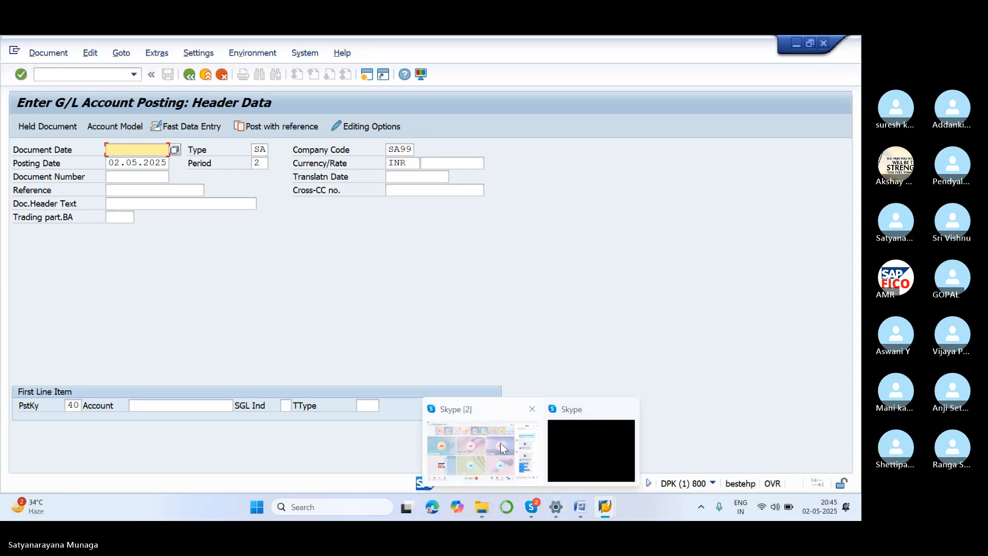
{"action": "left_click", "coordinate": [489, 409]}
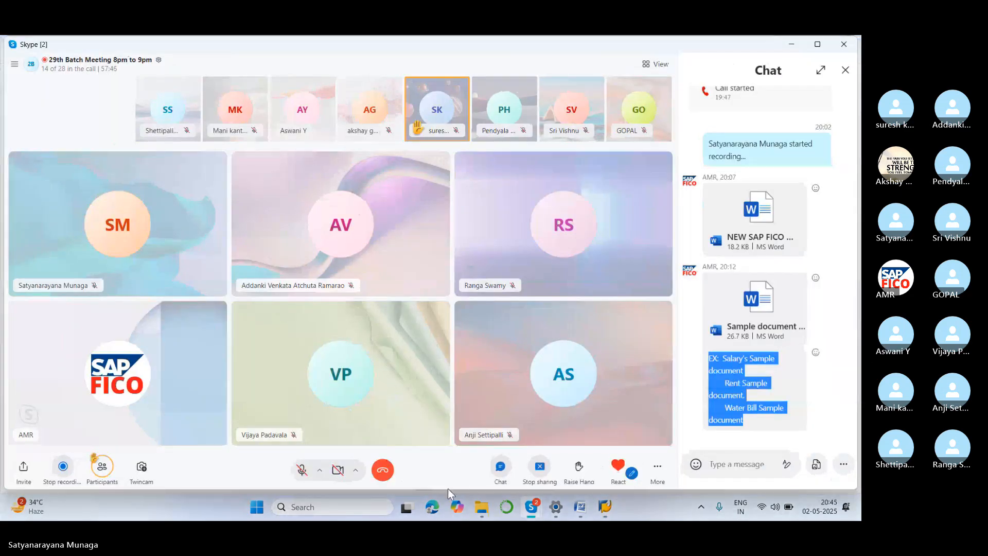